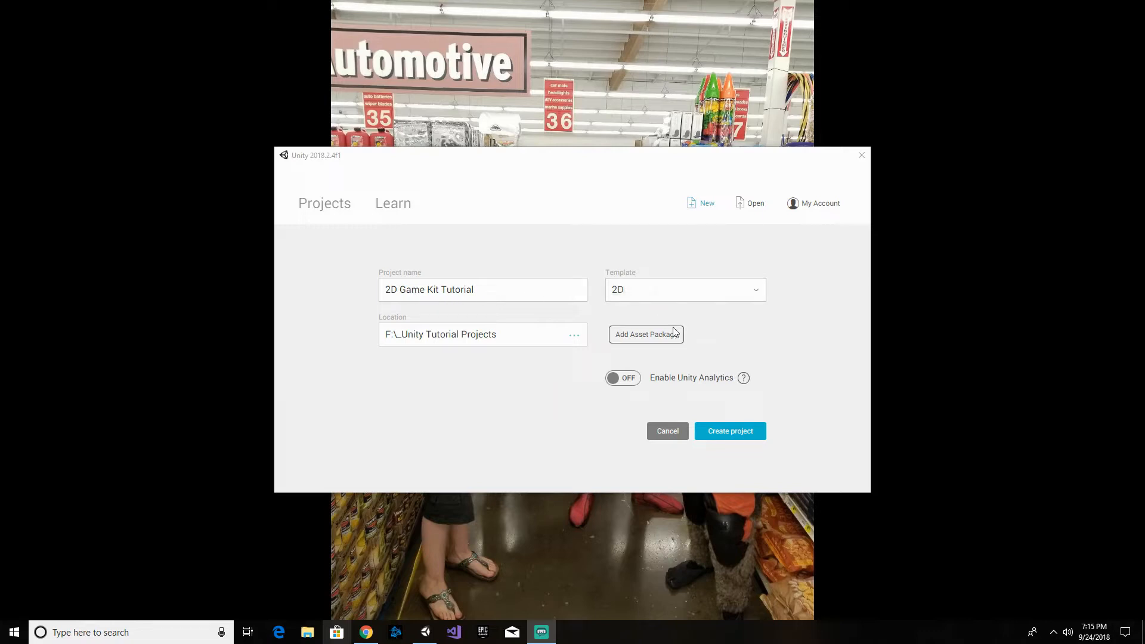
- Add the 2D Game Kit asset package to the new 2D project and create the project
{"action": "left_click", "coordinate": [652, 336]}
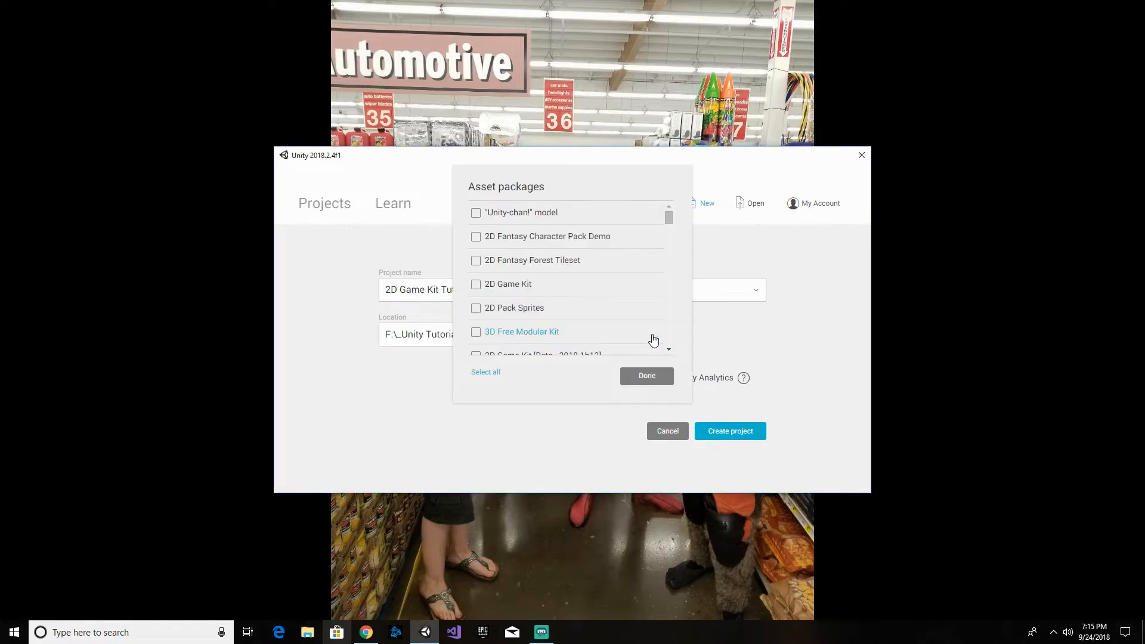
{"action": "left_click", "coordinate": [476, 286]}
{"action": "left_click", "coordinate": [655, 380]}
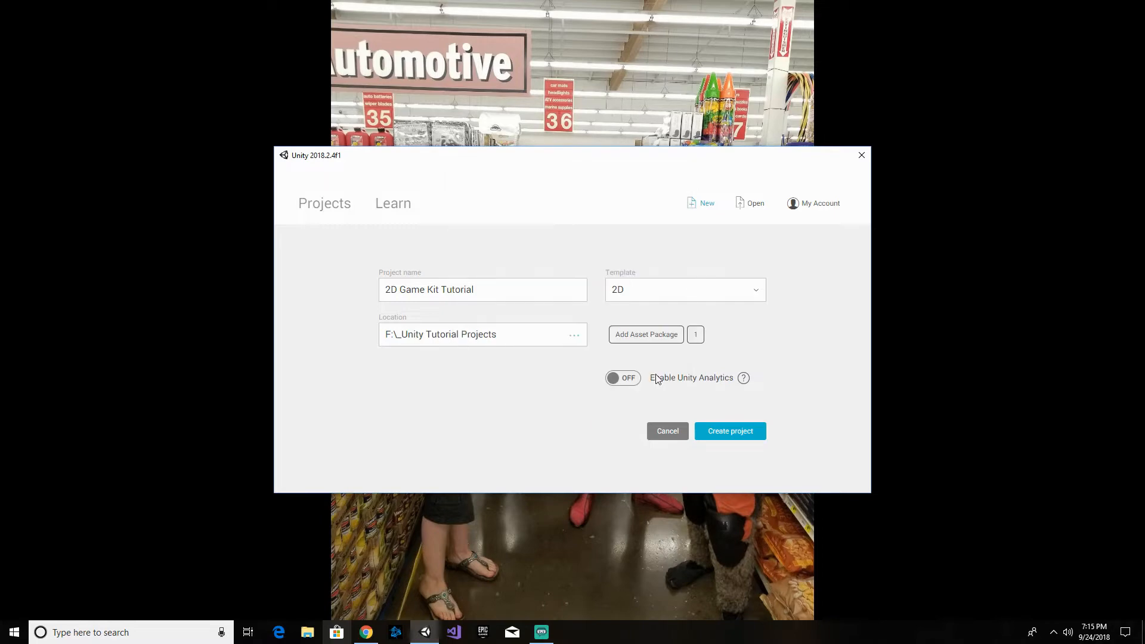
{"action": "left_click", "coordinate": [734, 430]}
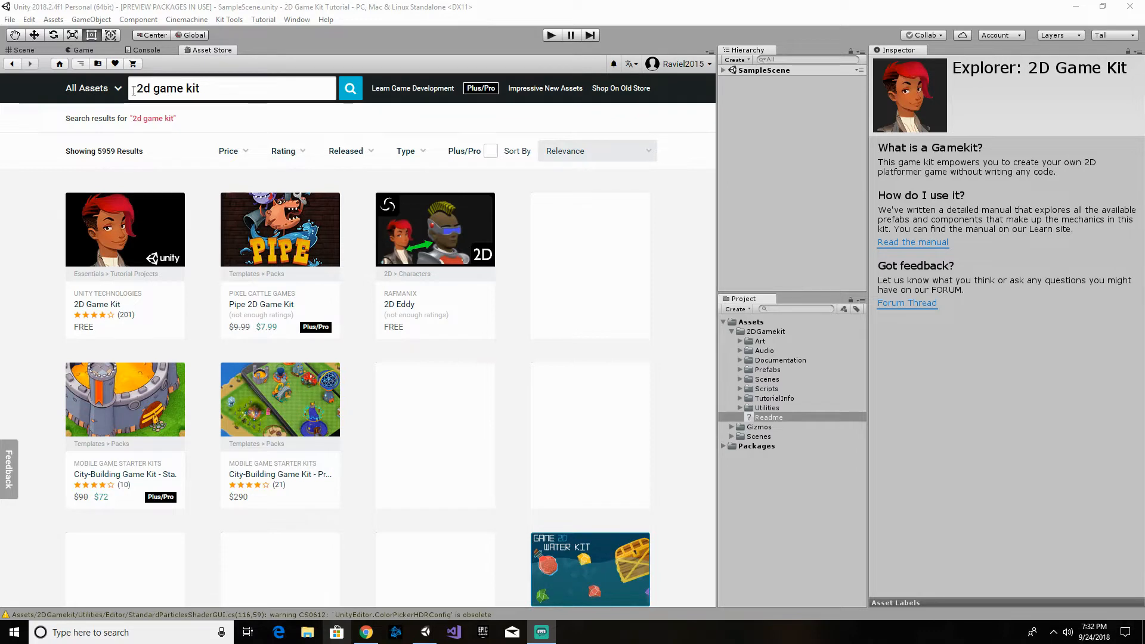
- Close the Asset Store view and bring up the Scene view
{"action": "left_click_drag", "start_coordinate": [239, 88], "coordinate": [132, 89]}
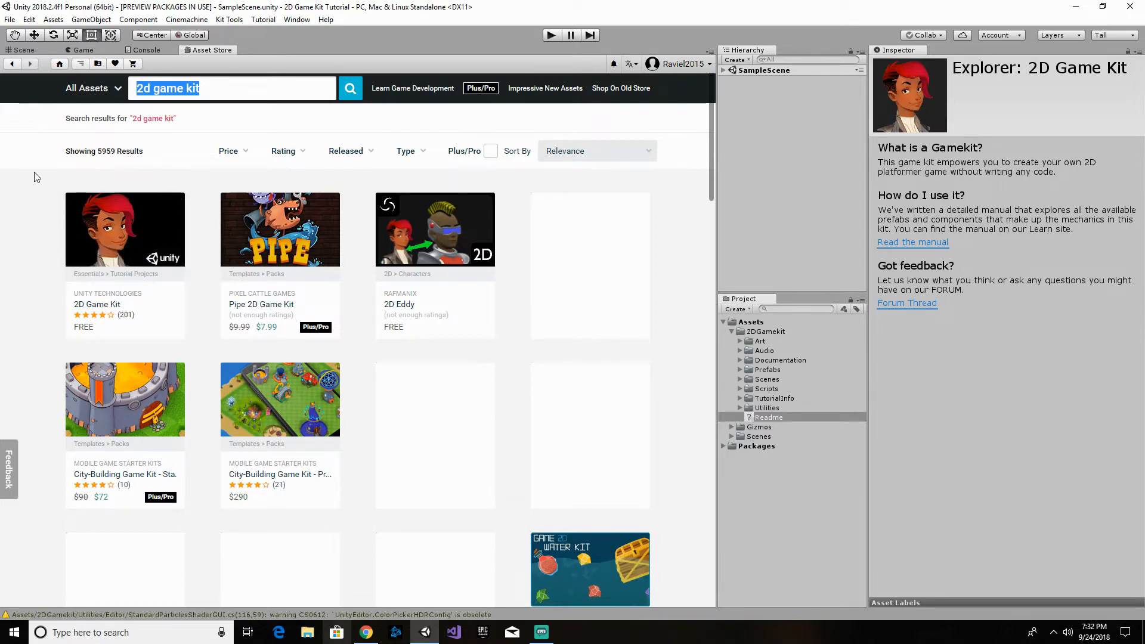
{"action": "left_click", "coordinate": [222, 50]}
{"action": "right_click", "coordinate": [222, 52]}
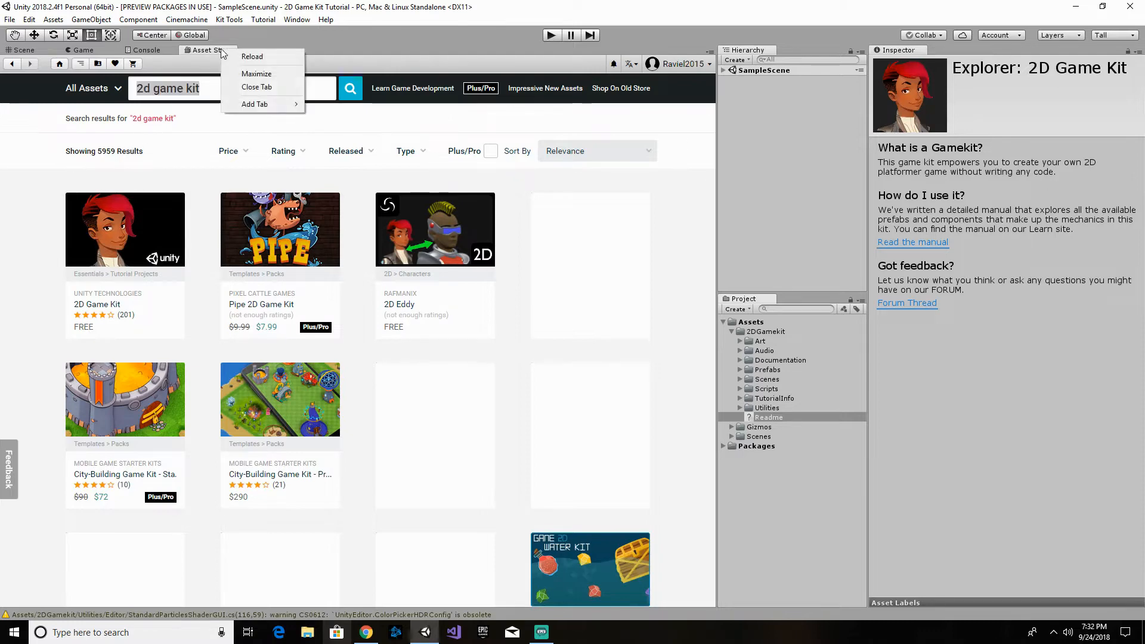
{"action": "left_click", "coordinate": [261, 87]}
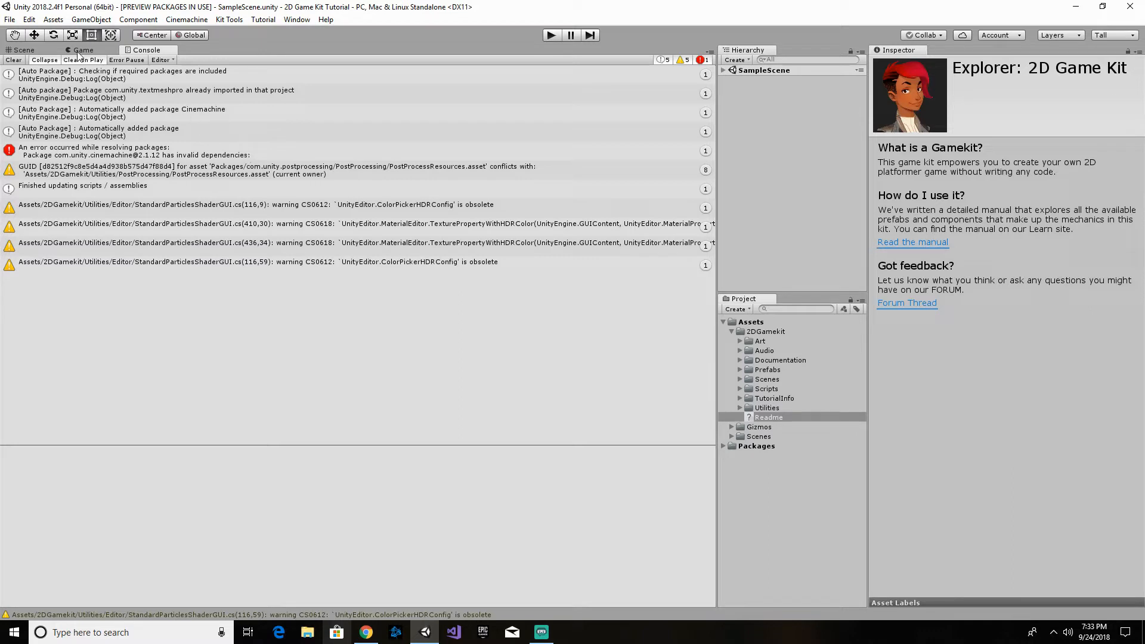
{"action": "left_click", "coordinate": [24, 50]}
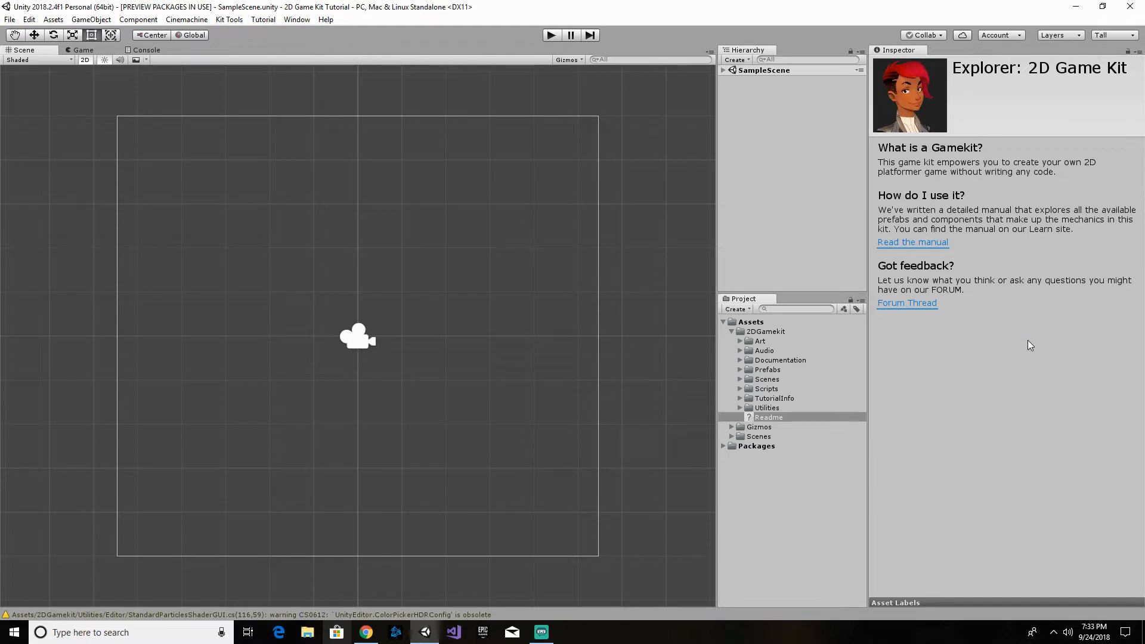
{"action": "left_click", "coordinate": [780, 360]}
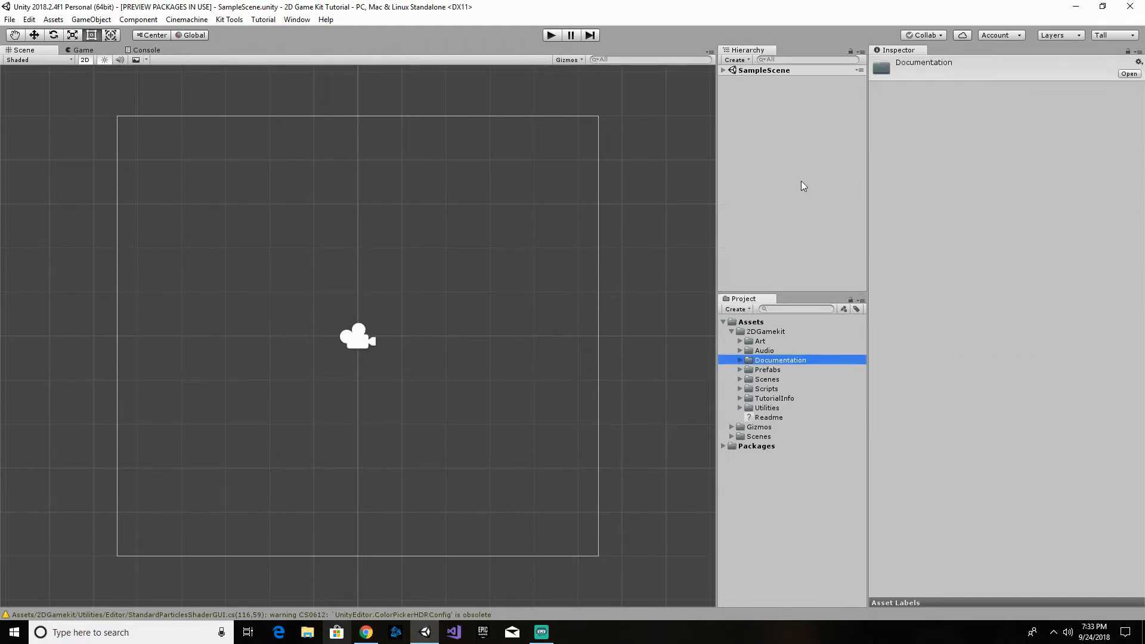
{"action": "left_click", "coordinate": [765, 336]}
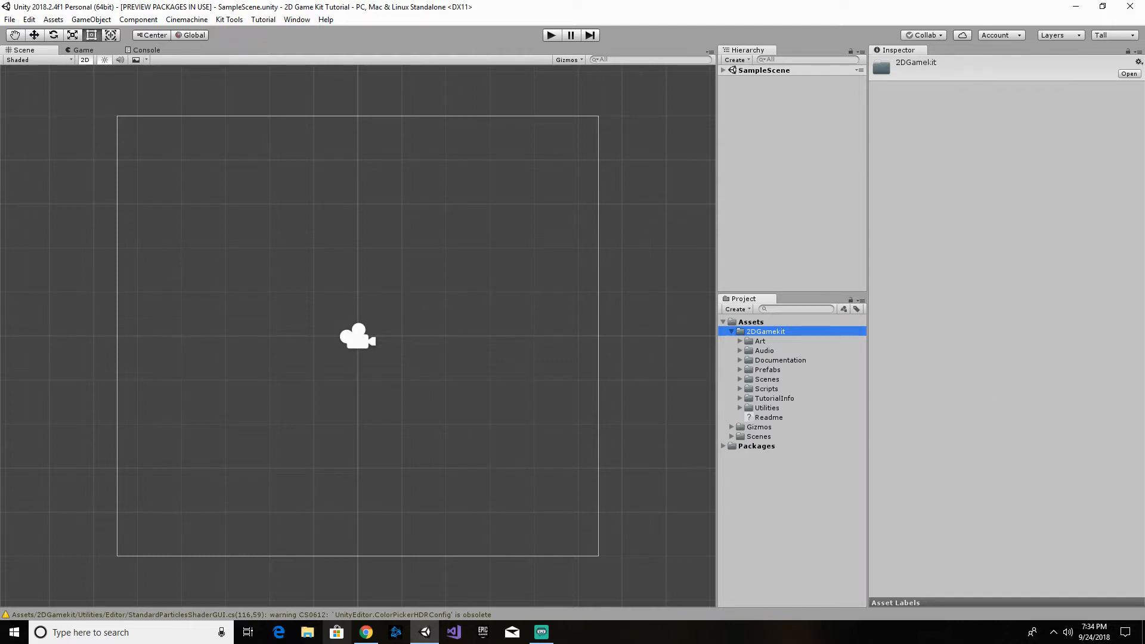
{"action": "key", "text": "alt+Tab"}
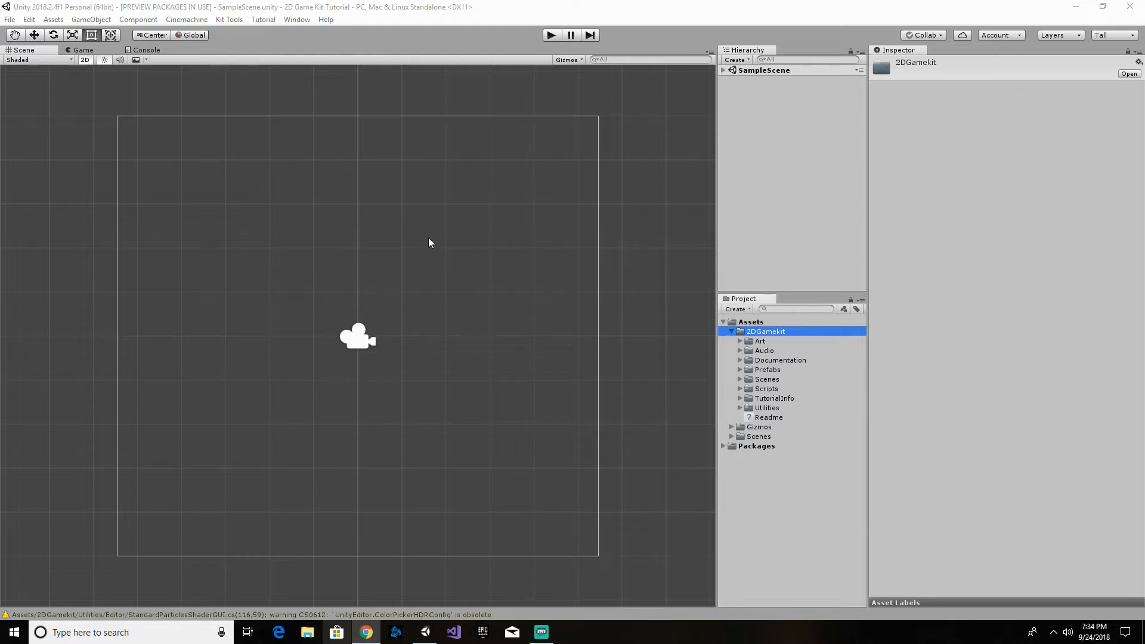
- Create a new Game Kit scene named Tutorial_1
{"action": "left_click", "coordinate": [228, 19]}
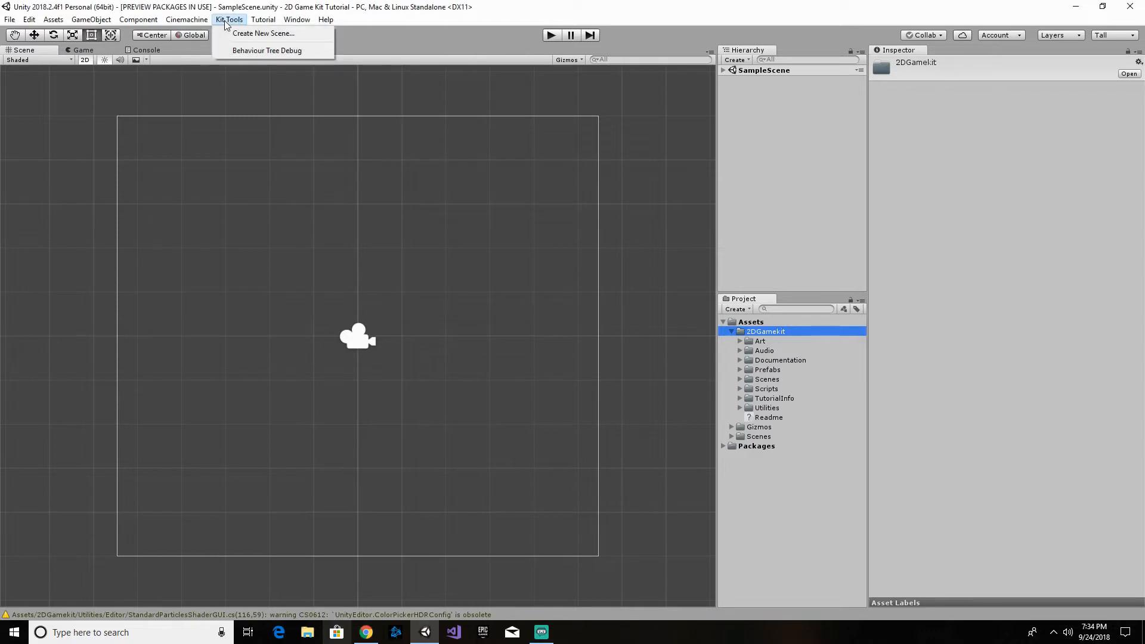
{"action": "left_click", "coordinate": [242, 35]}
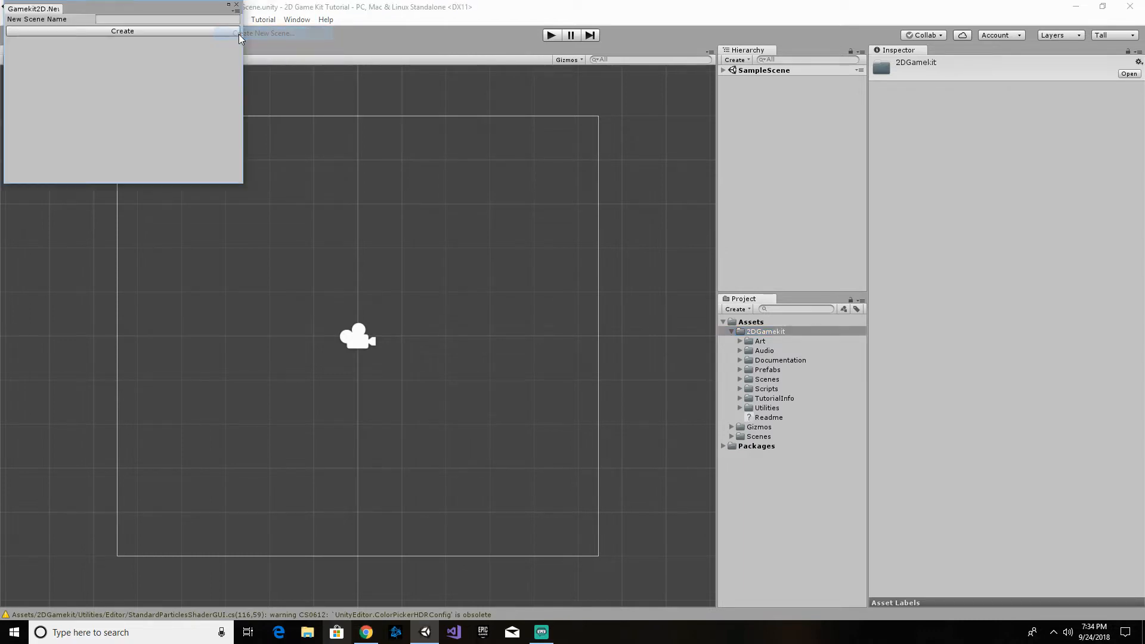
{"action": "left_click", "coordinate": [188, 18]}
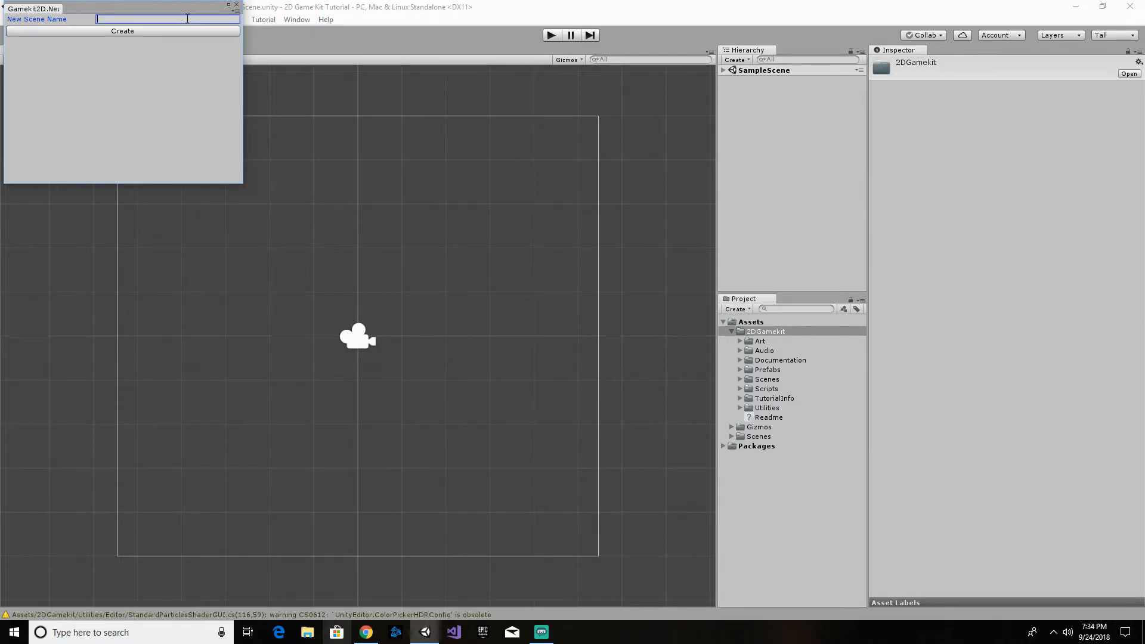
{"action": "type", "text": "Tutorial_1"}
{"action": "left_click", "coordinate": [172, 31]}
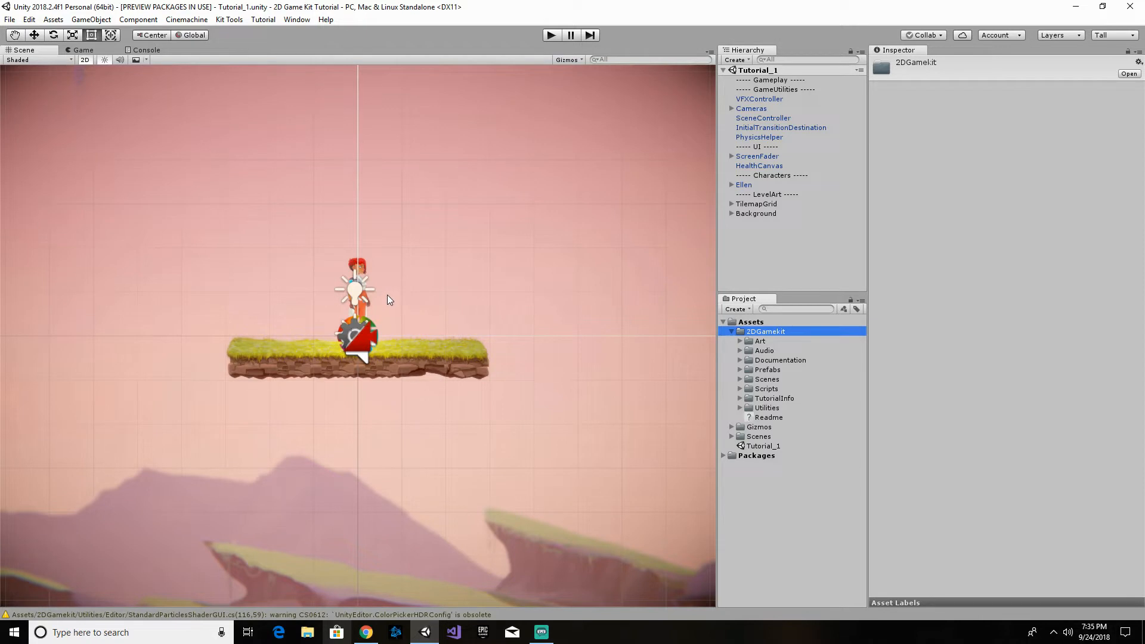
- Run the Tutorial_1 scene and test the character's jump several times
{"action": "left_click", "coordinate": [552, 36]}
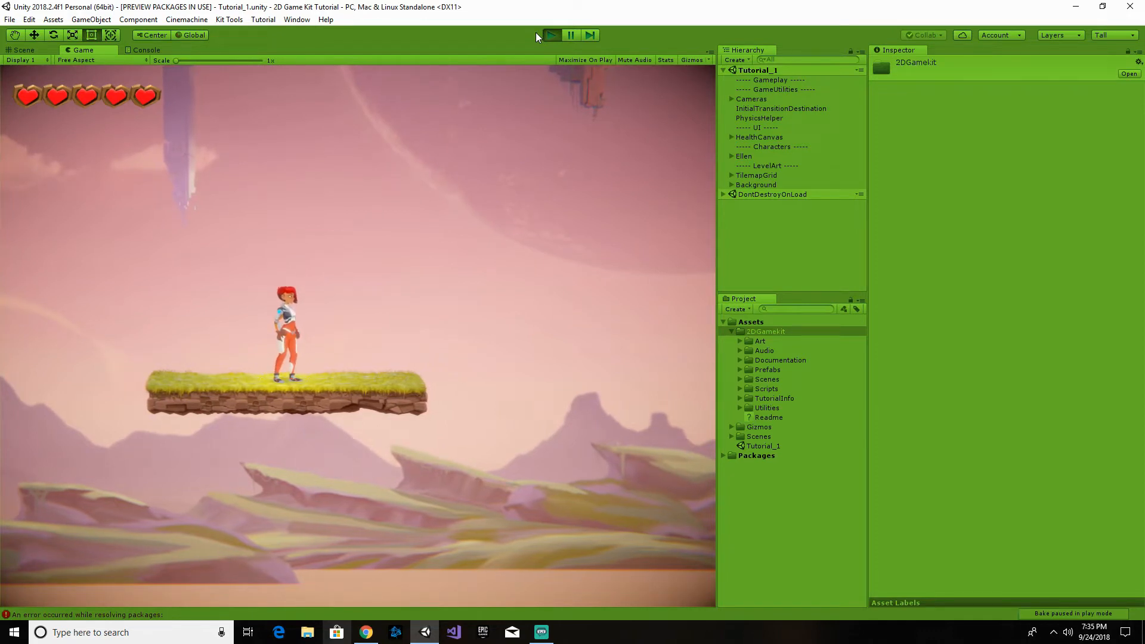
{"action": "key", "text": "space"}
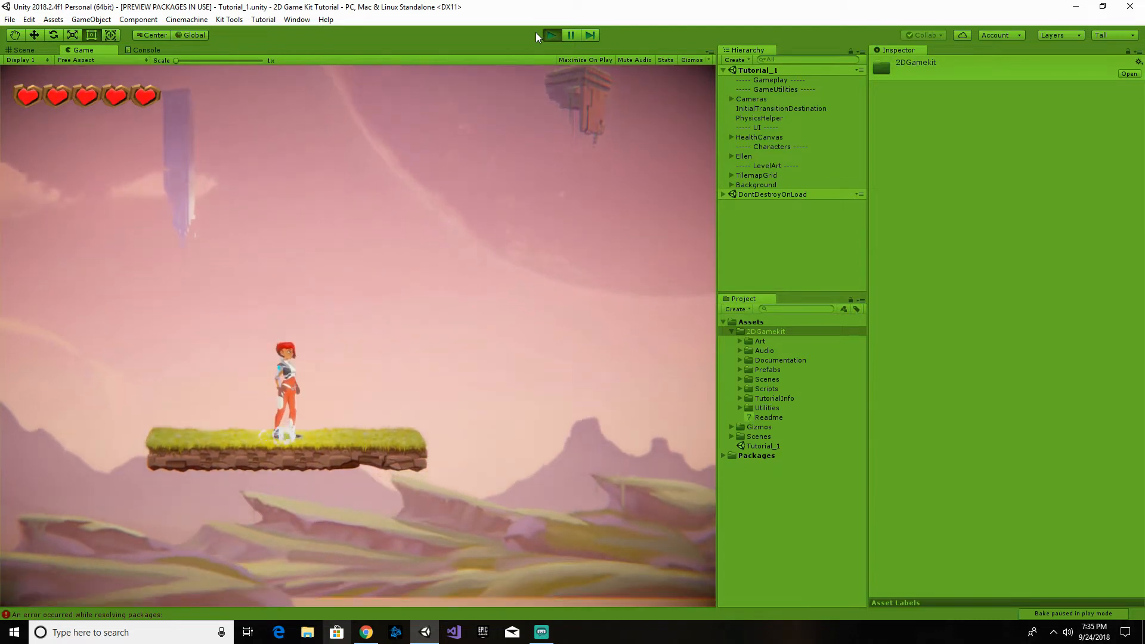
{"action": "key", "text": "space"}
{"action": "key", "text": "space"}
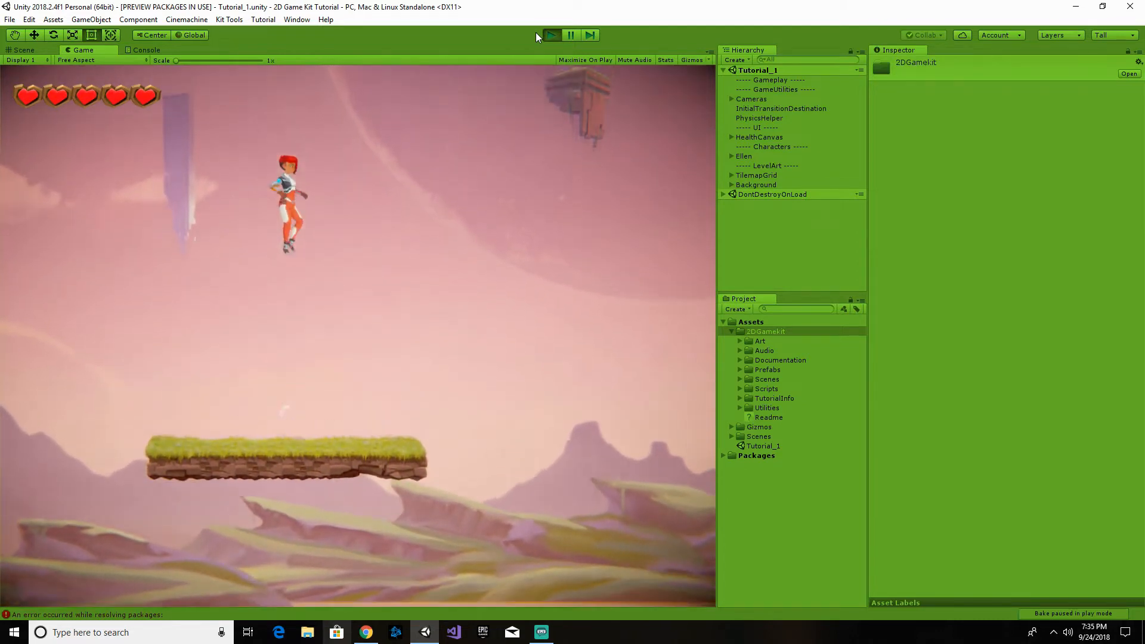
{"action": "key", "text": "space"}
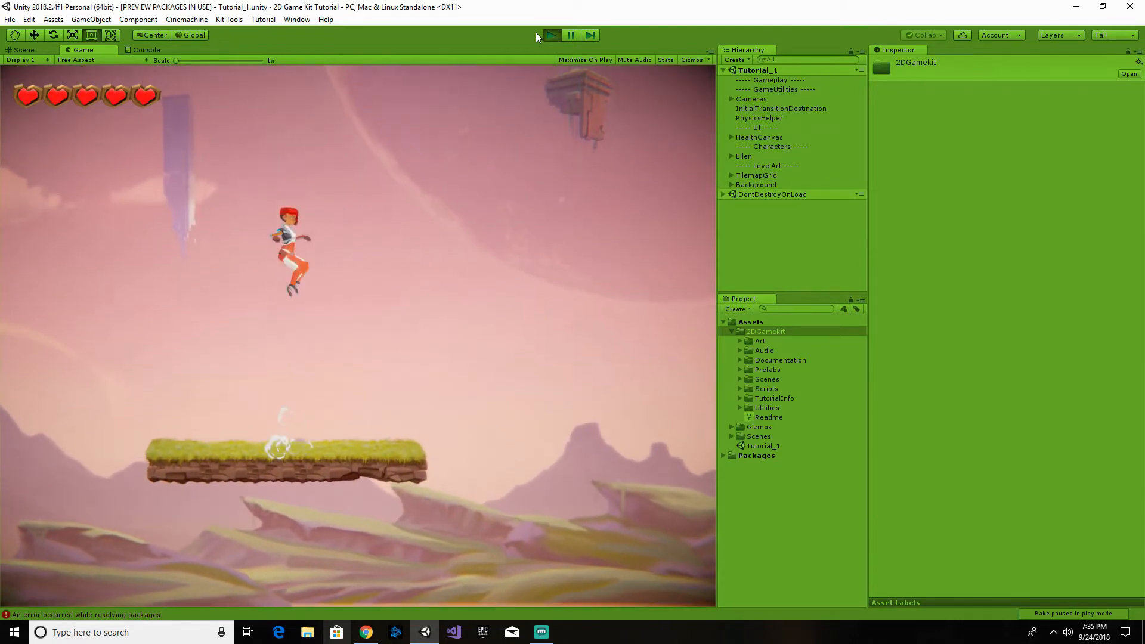
{"action": "key", "text": "space"}
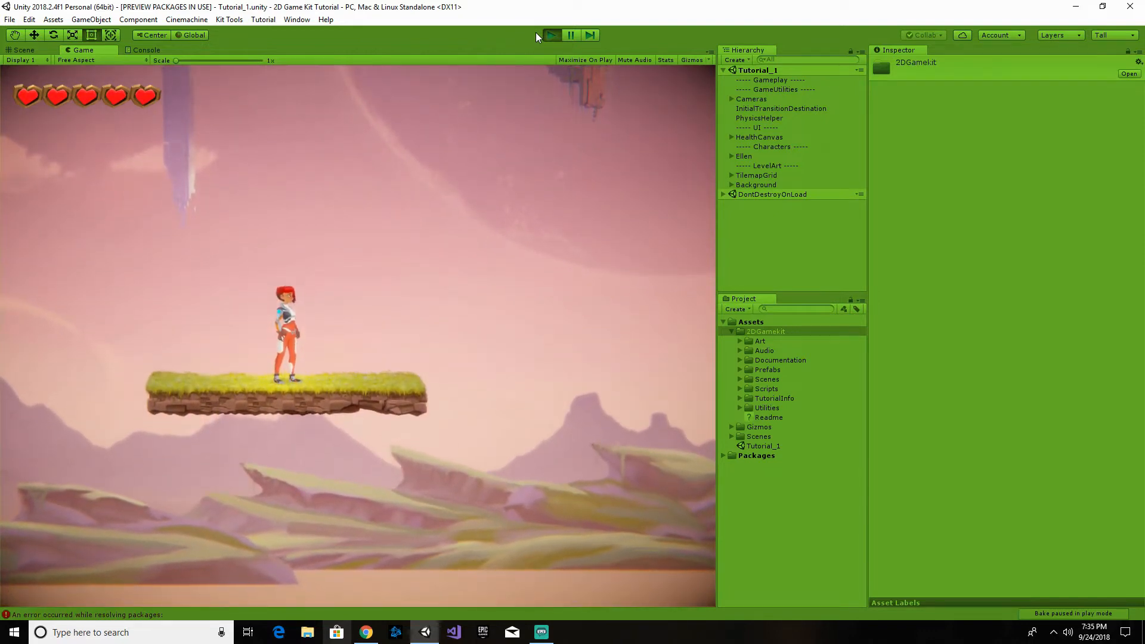
- Test the character's running by moving her back and forth across the grass platform
{"action": "key", "text": "d"}
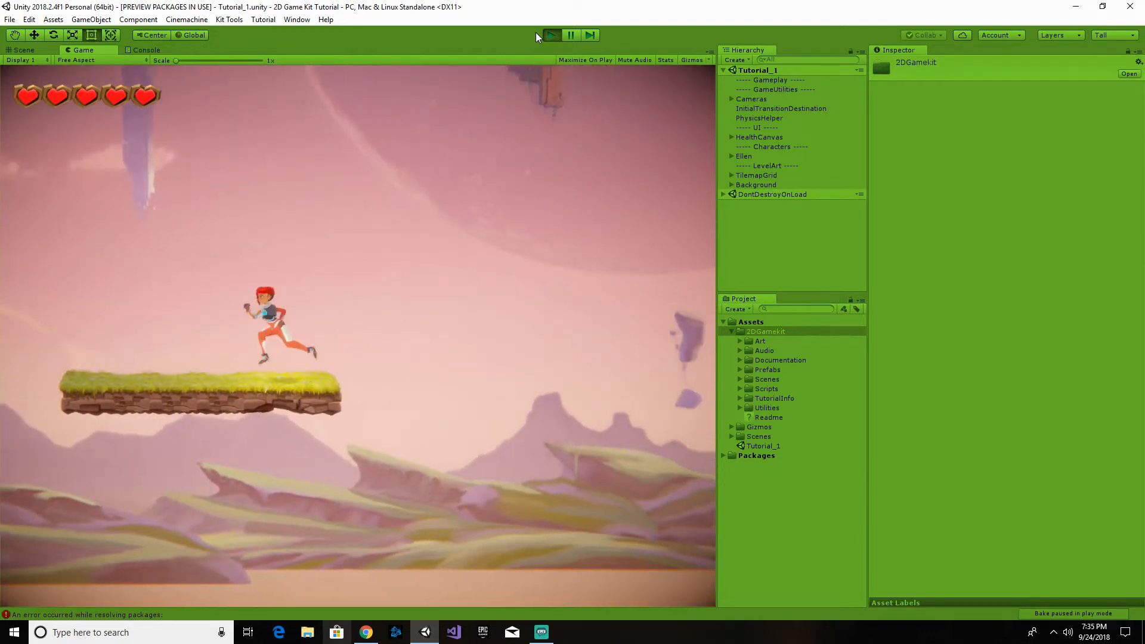
{"action": "key", "text": "a"}
{"action": "key", "text": "a"}
{"action": "key", "text": "d"}
{"action": "key", "text": "d"}
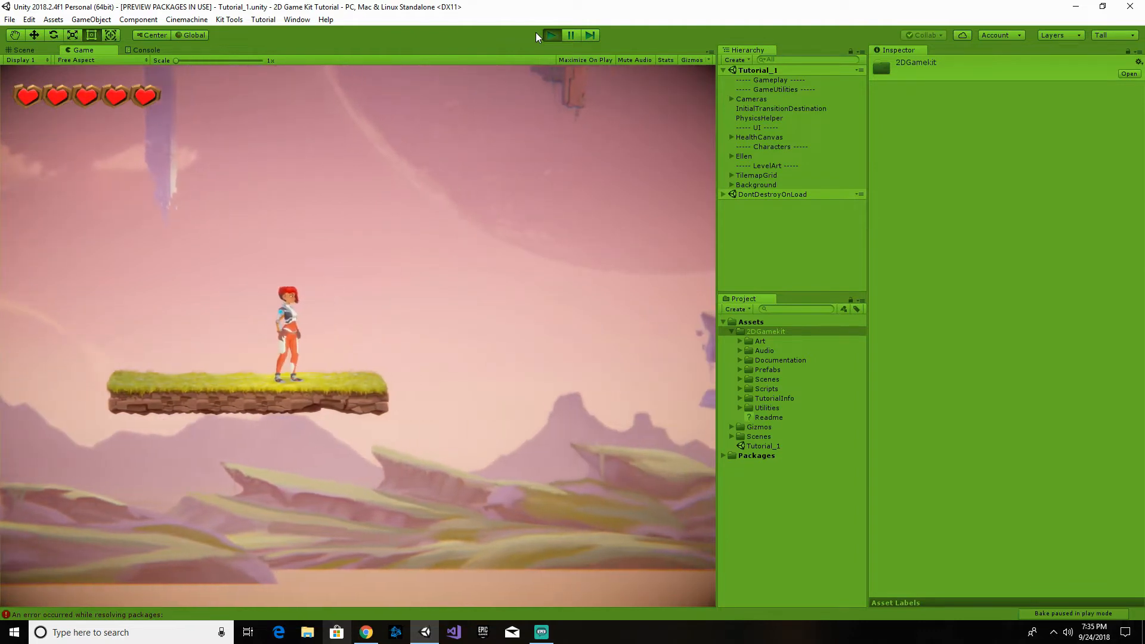
{"action": "key", "text": "a"}
{"action": "key", "text": "d"}
{"action": "key", "text": "a"}
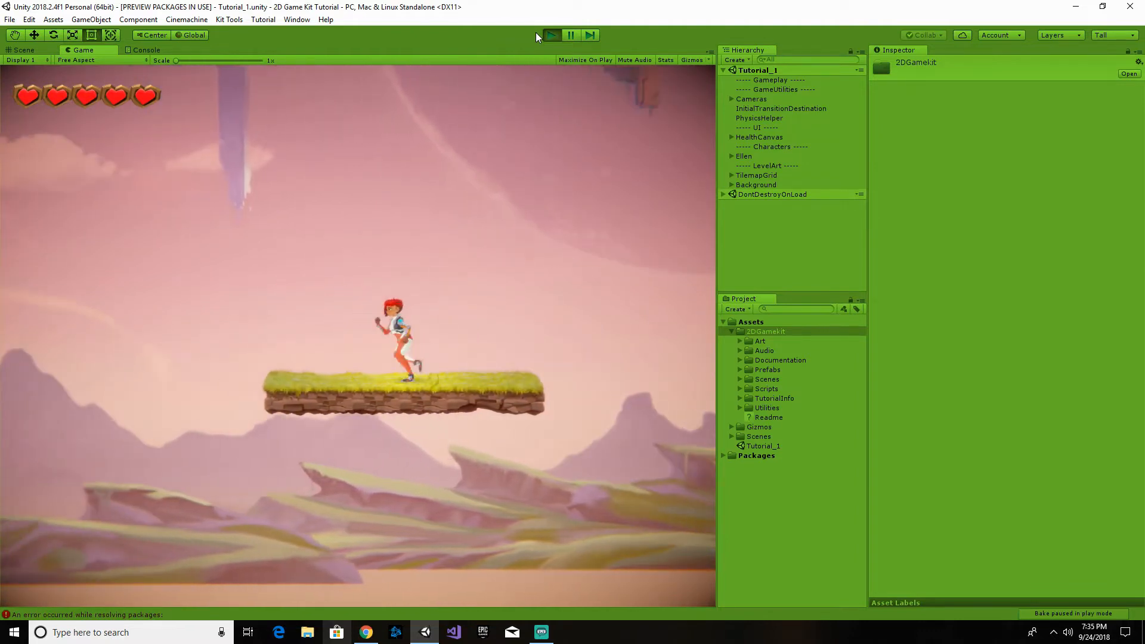
- Test crouching and moving the character off the platform, and stop the game
{"action": "key", "text": "s"}
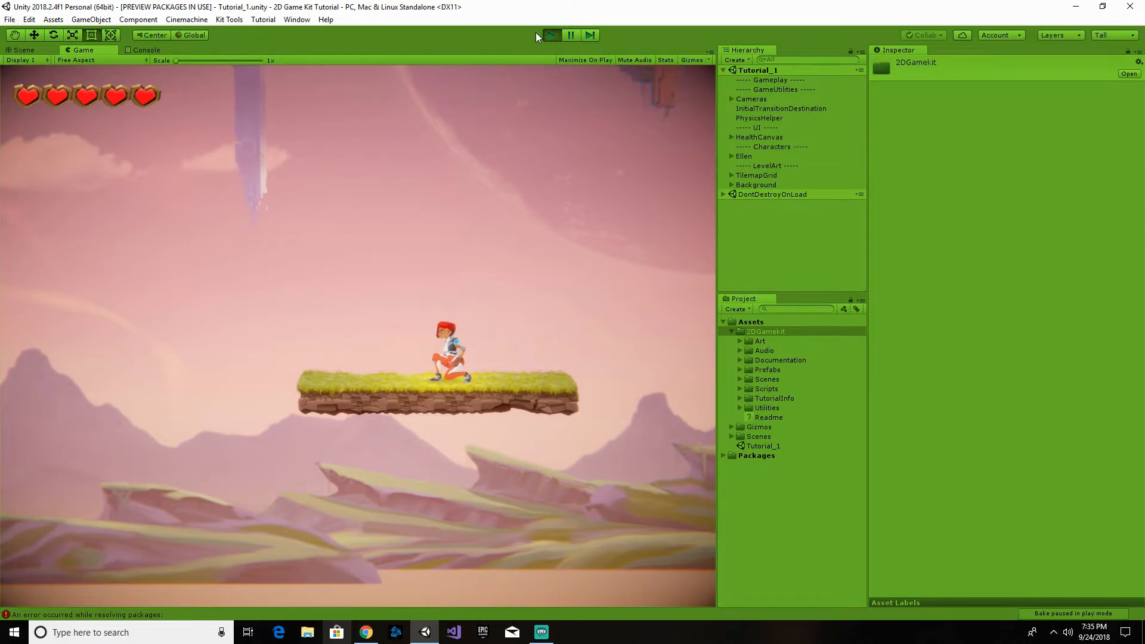
{"action": "key", "text": "s"}
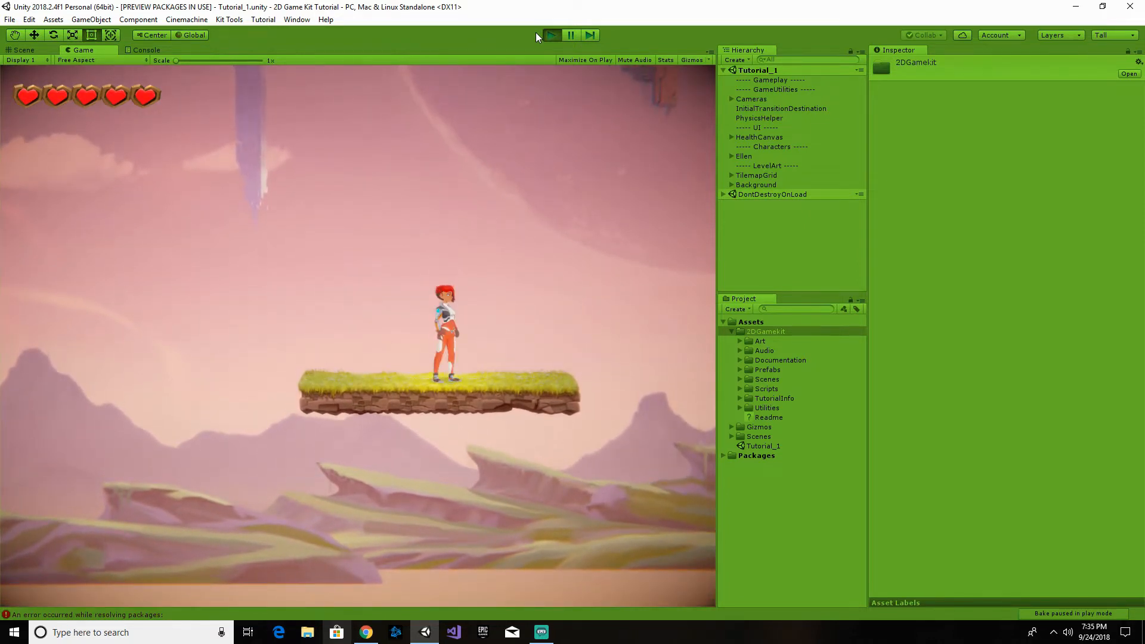
{"action": "key", "text": "d"}
{"action": "key", "text": "space"}
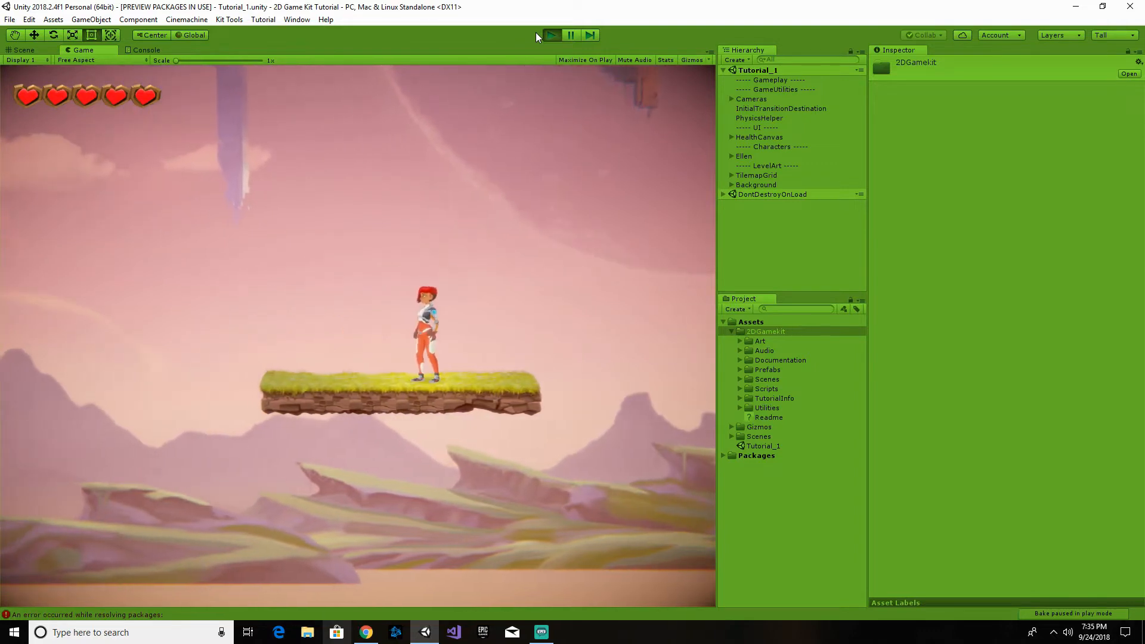
{"action": "key", "text": "space"}
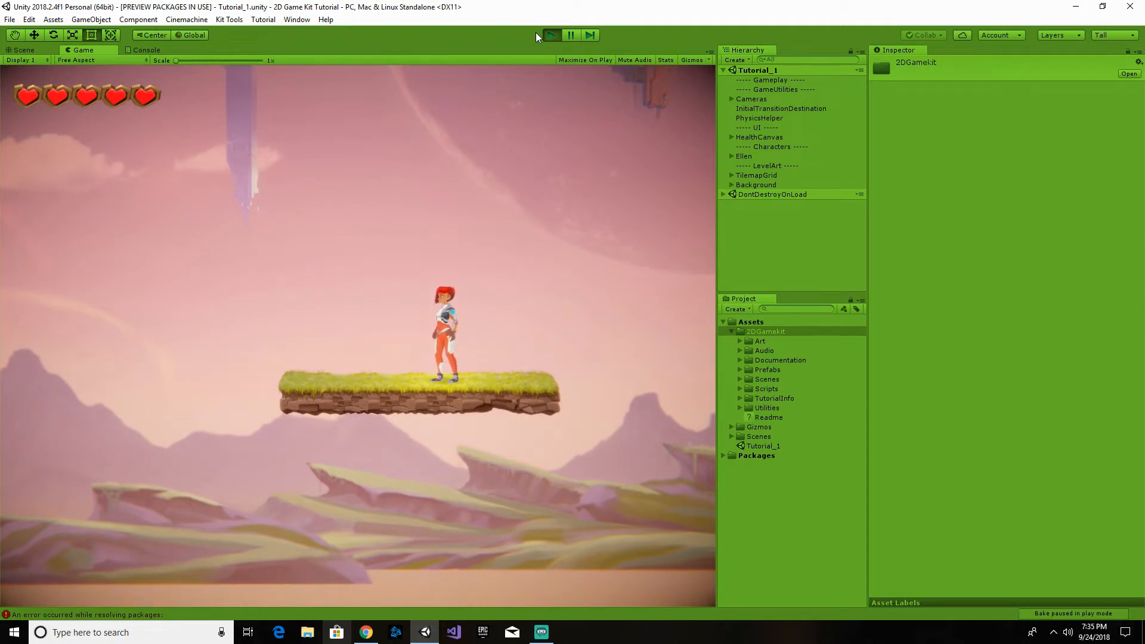
{"action": "key", "text": "a"}
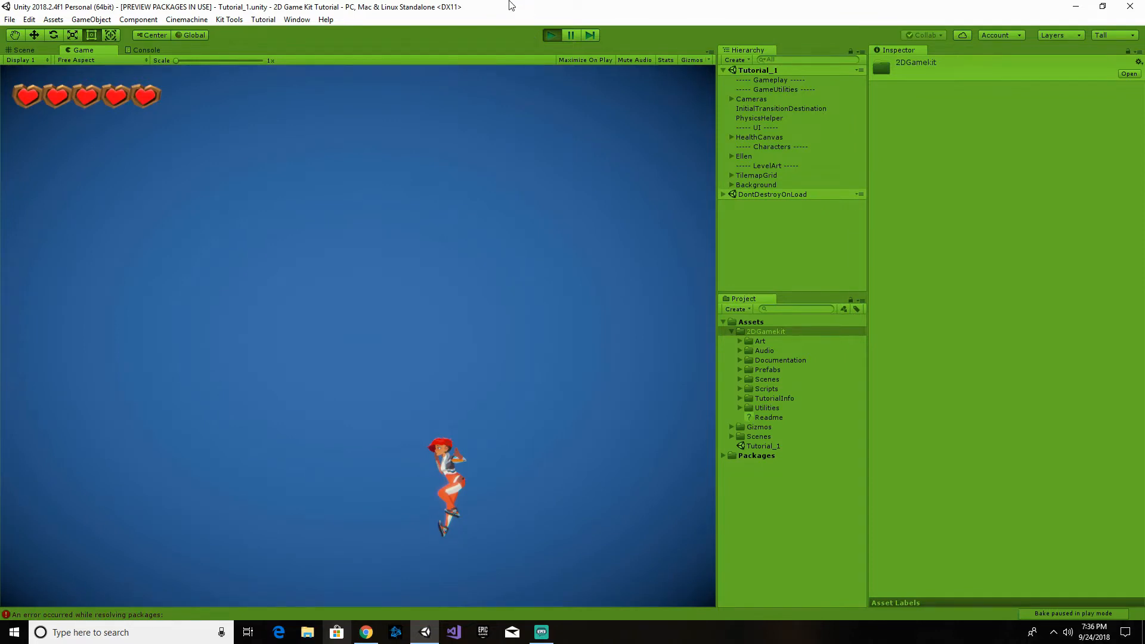
{"action": "left_click", "coordinate": [553, 35]}
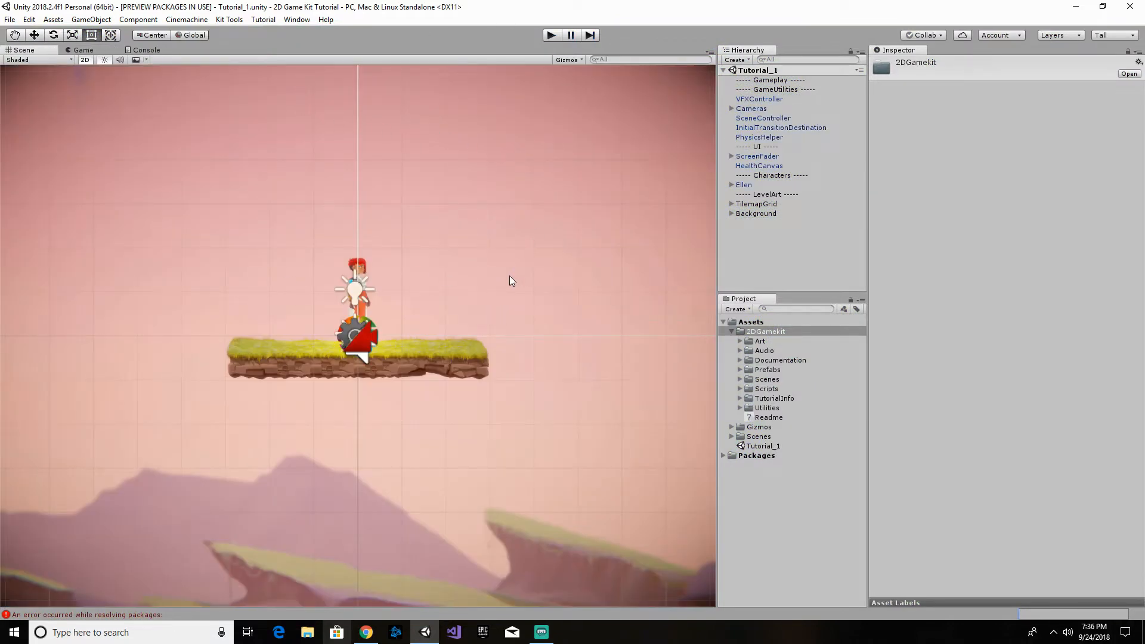
- Move the Tutorial_1 scene asset into the Assets Scenes folder and delete SampleScene from that folder
{"action": "left_click", "coordinate": [756, 448]}
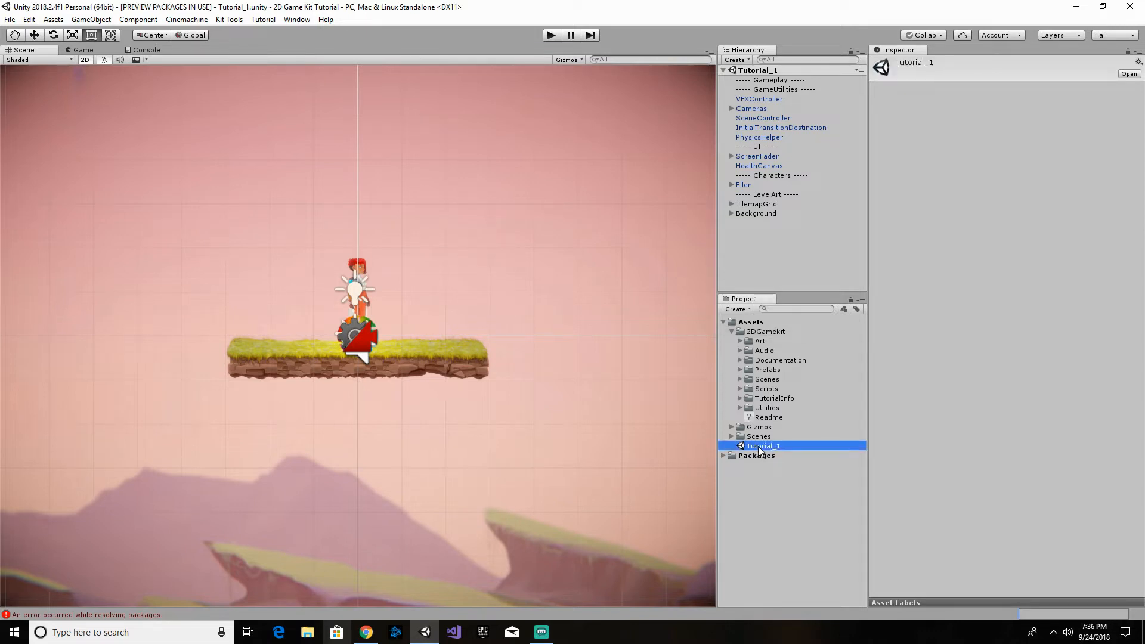
{"action": "left_click_drag", "start_coordinate": [758, 449], "coordinate": [759, 439]}
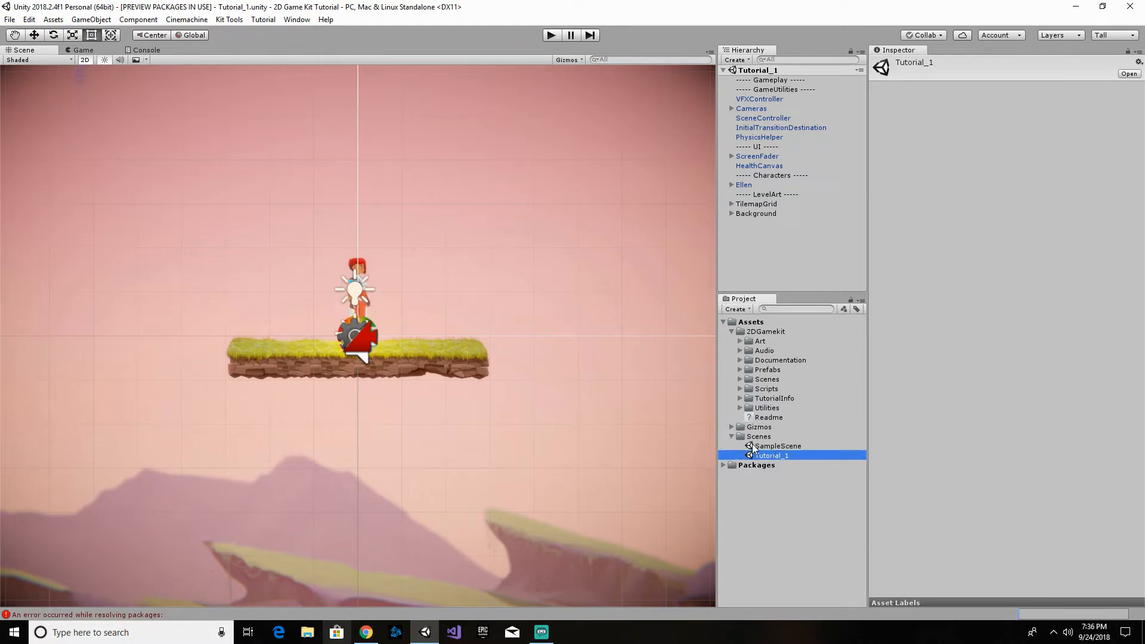
{"action": "left_click", "coordinate": [785, 447]}
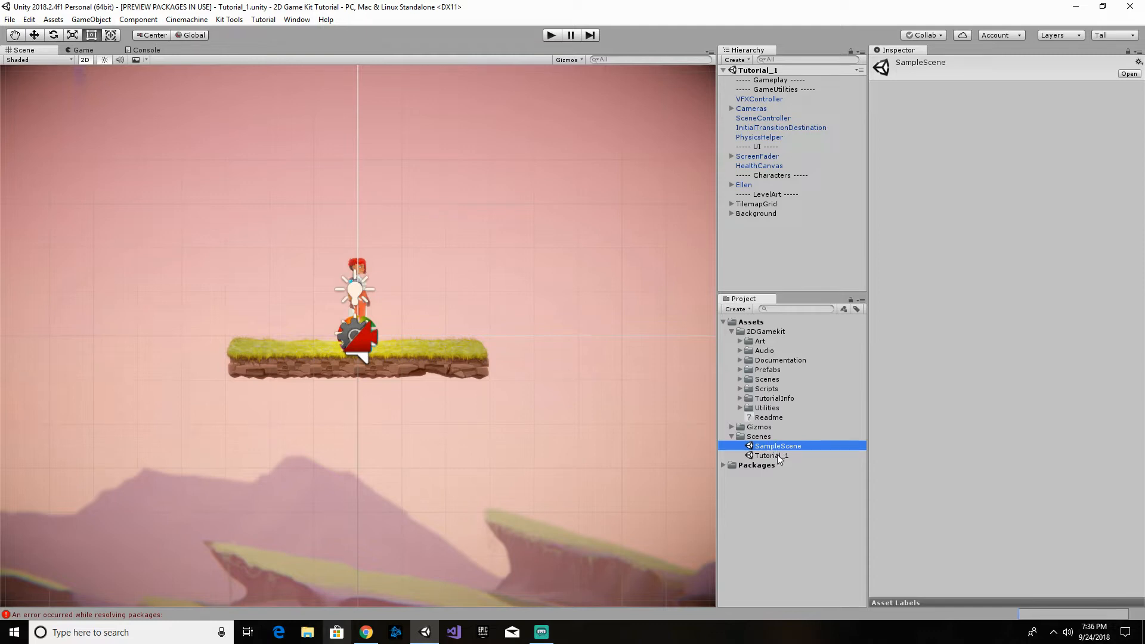
{"action": "key", "text": "Delete"}
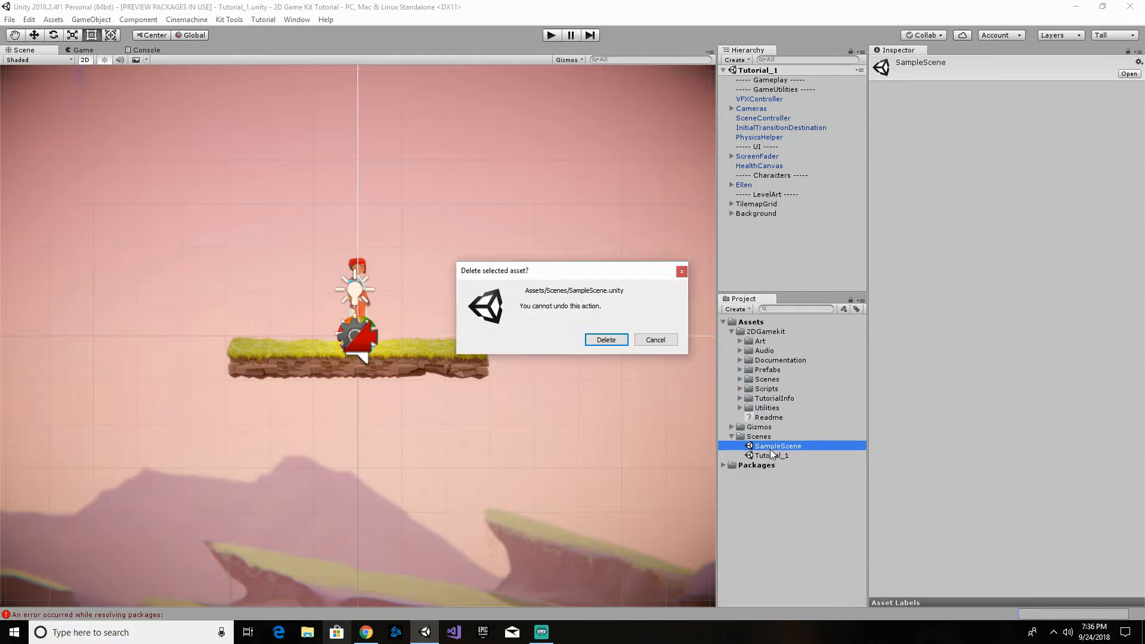
{"action": "left_click", "coordinate": [606, 340]}
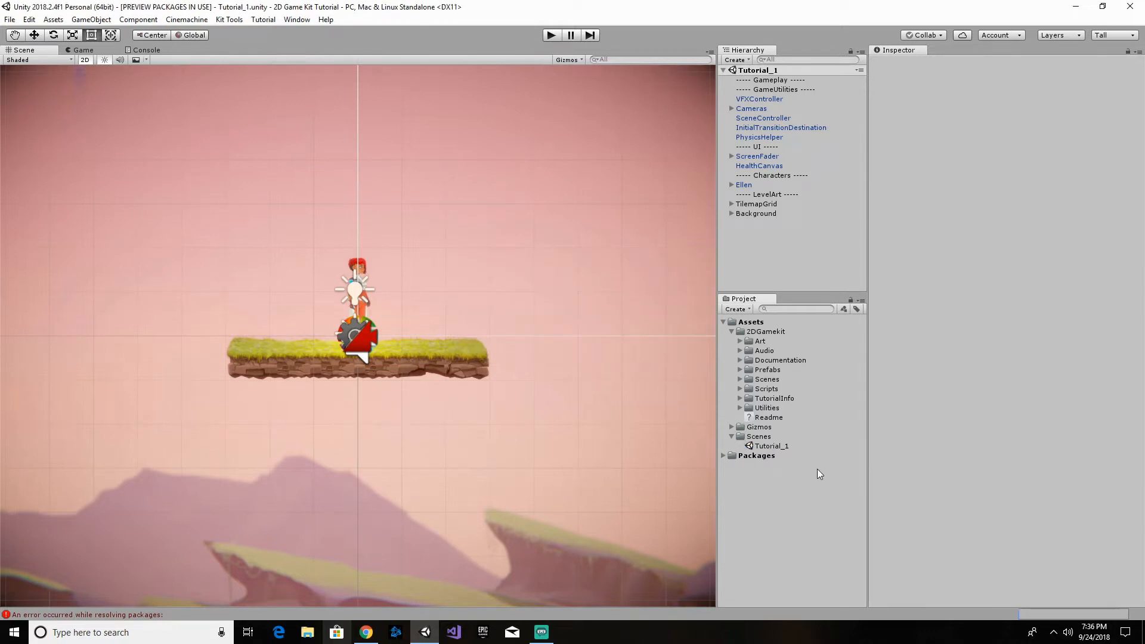
{"action": "left_click", "coordinate": [731, 436]}
- Open the 2D Tile Palette window
{"action": "key", "text": "alt+Tab"}
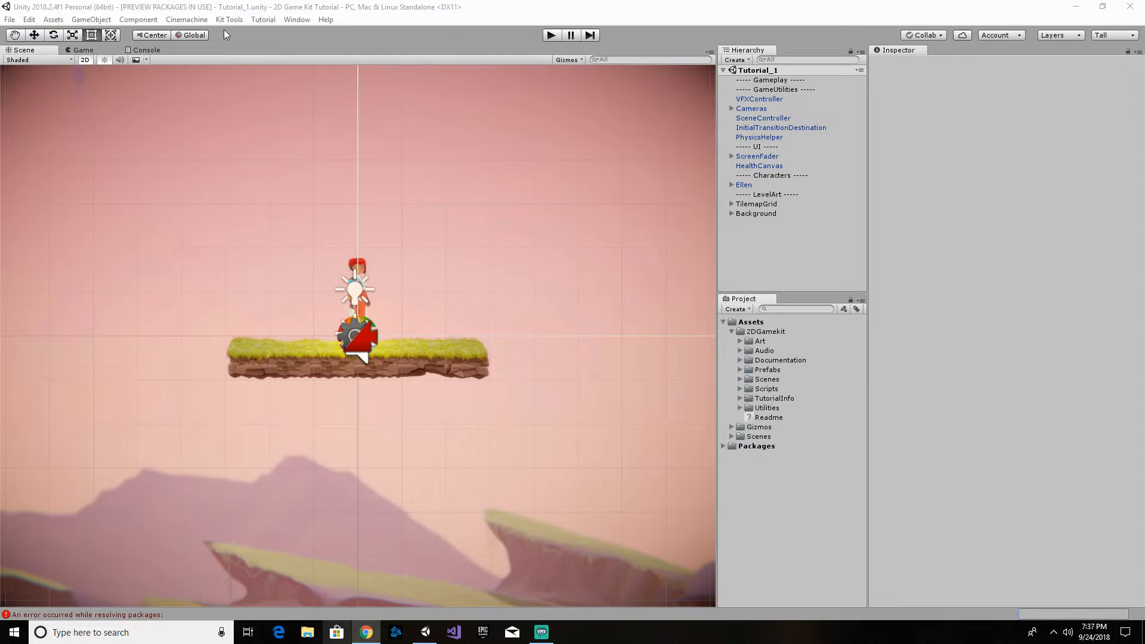
{"action": "left_click", "coordinate": [294, 19]}
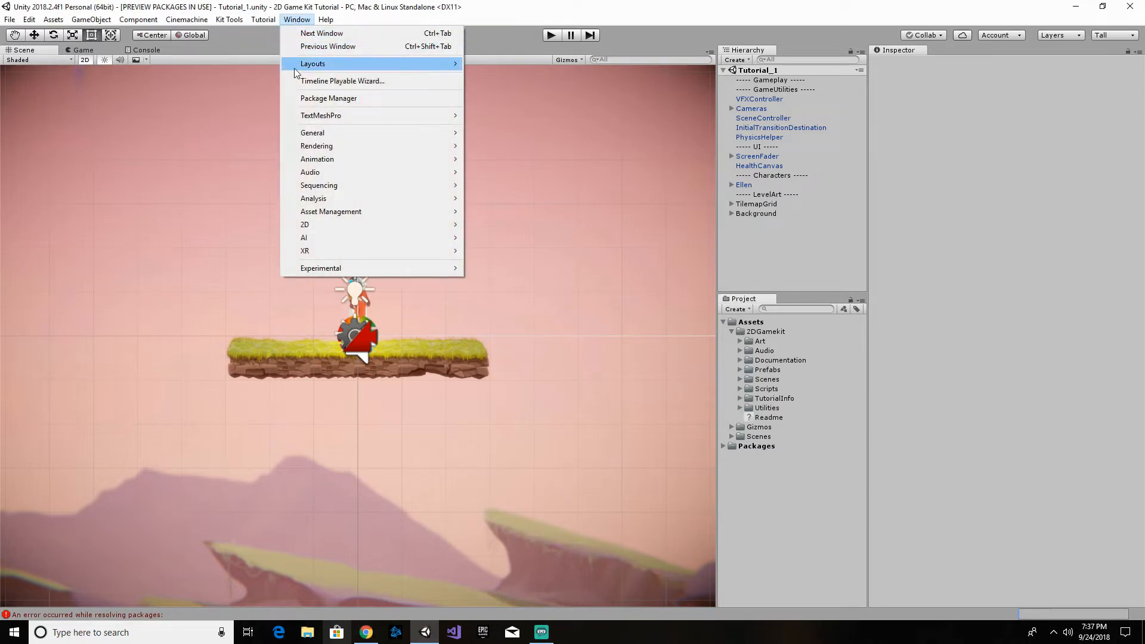
{"action": "mouse_move", "coordinate": [316, 138]}
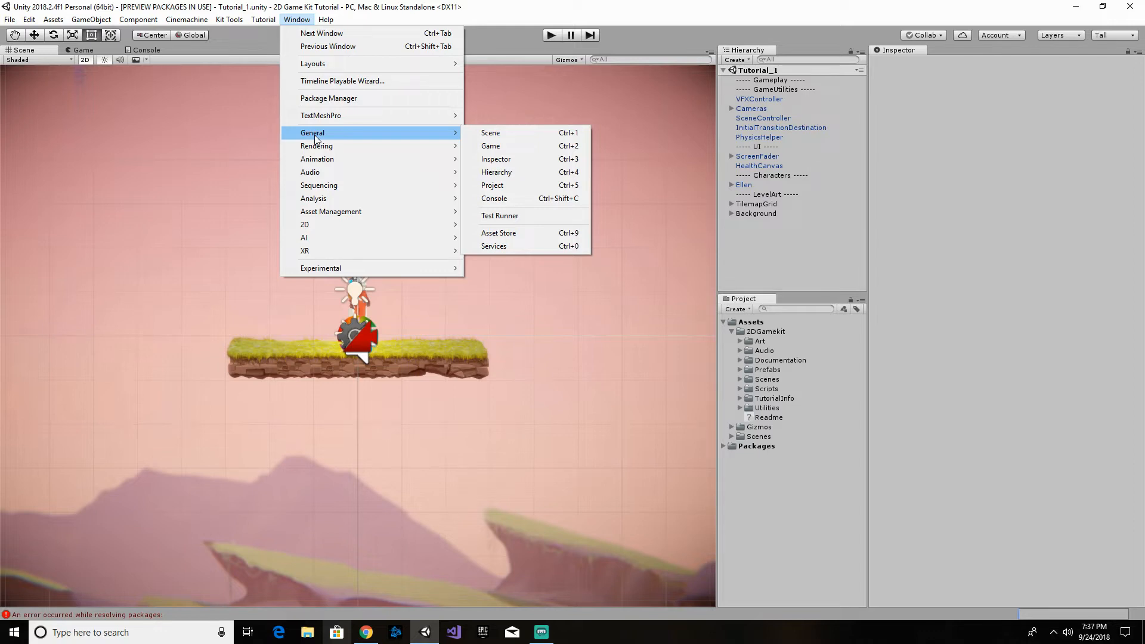
{"action": "mouse_move", "coordinate": [320, 162]}
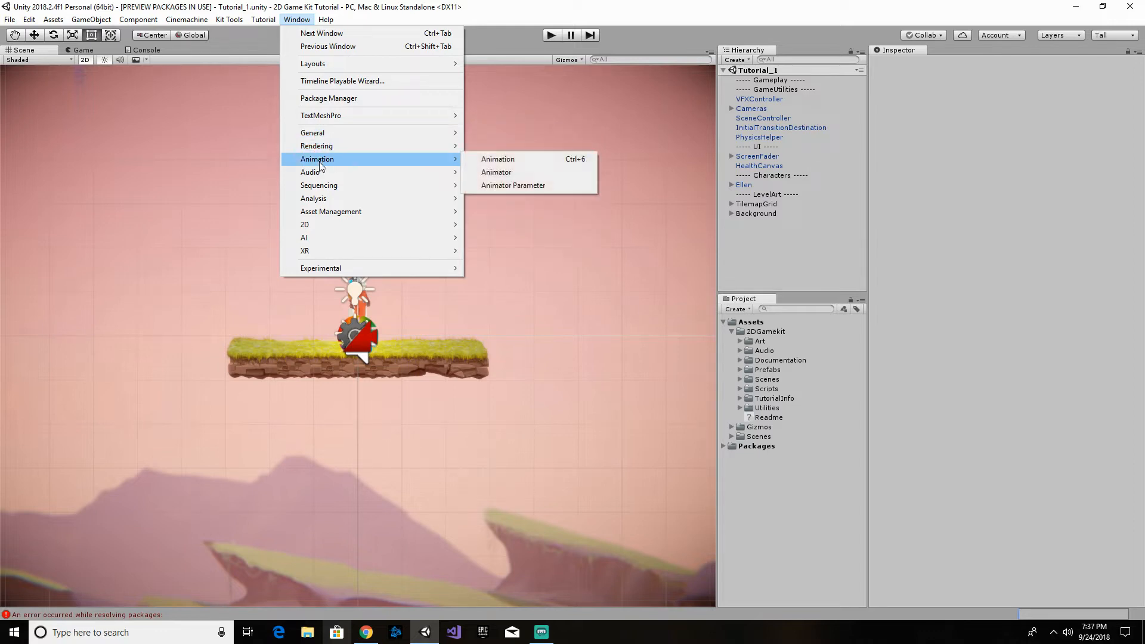
{"action": "mouse_move", "coordinate": [321, 187]}
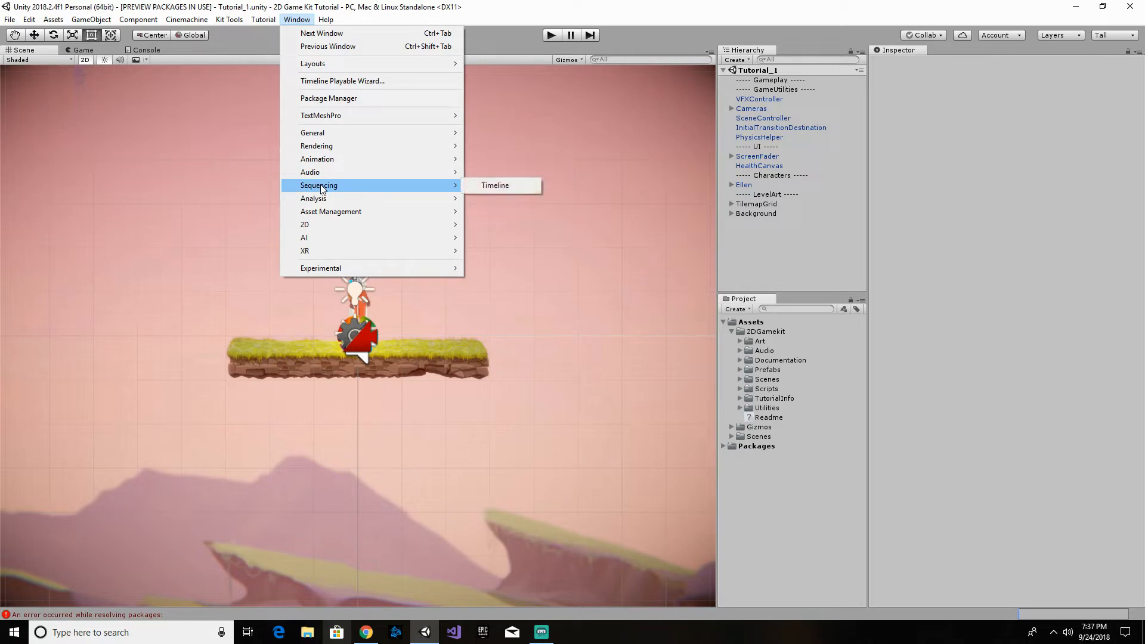
{"action": "mouse_move", "coordinate": [325, 214]}
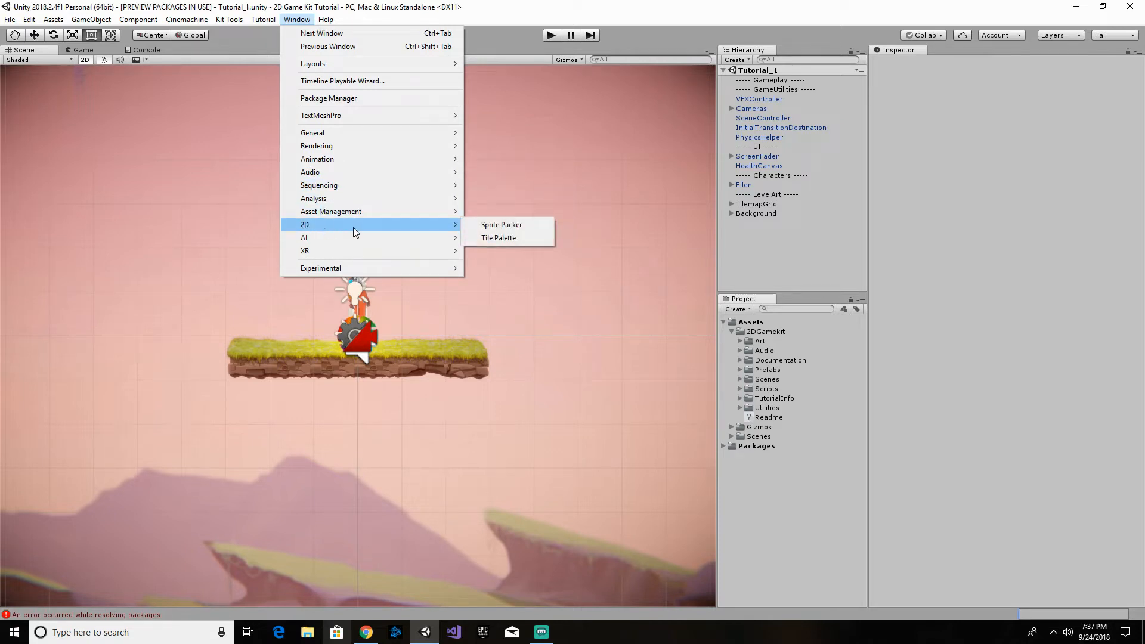
{"action": "left_click", "coordinate": [502, 238]}
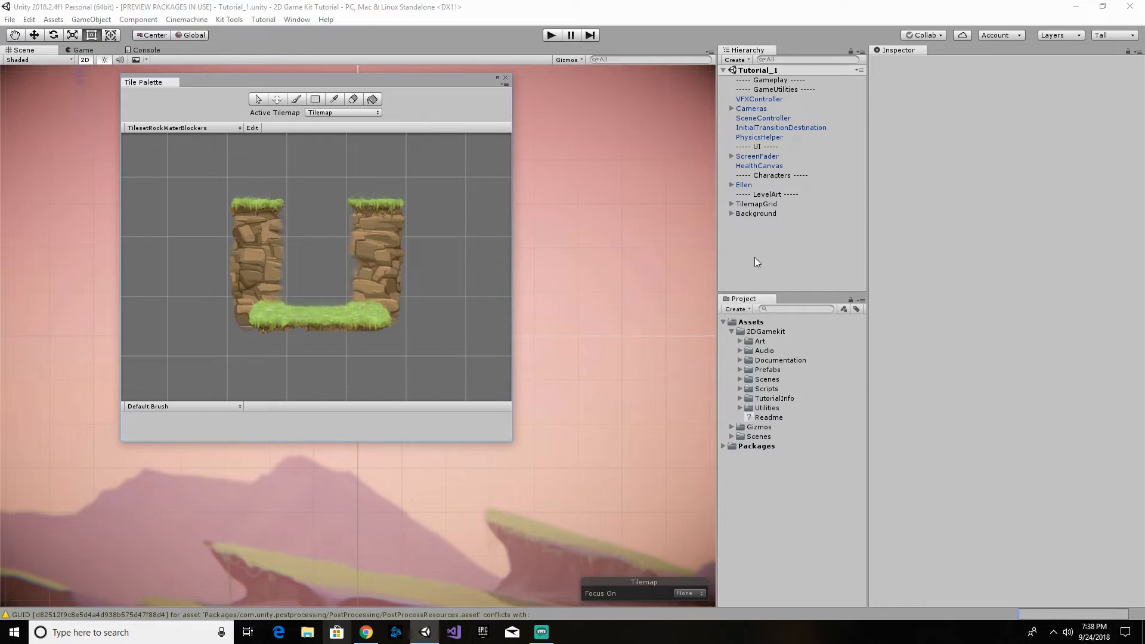
- Switch the tile palette to TilesetGamekit and choose its green grass tile for painting
{"action": "left_click", "coordinate": [238, 129]}
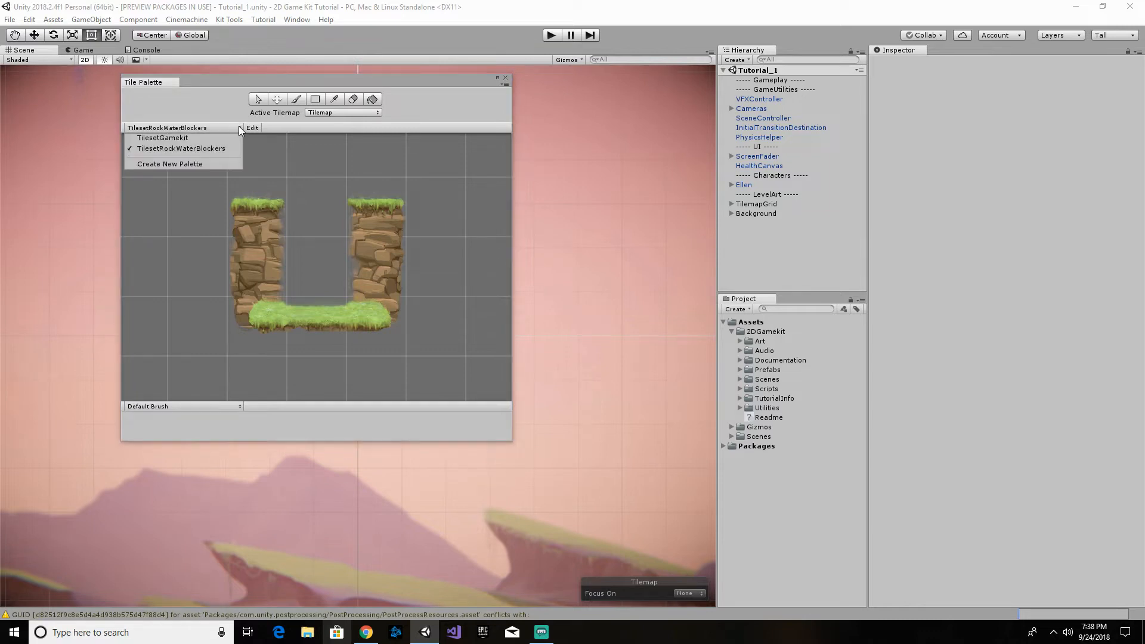
{"action": "left_click", "coordinate": [190, 140]}
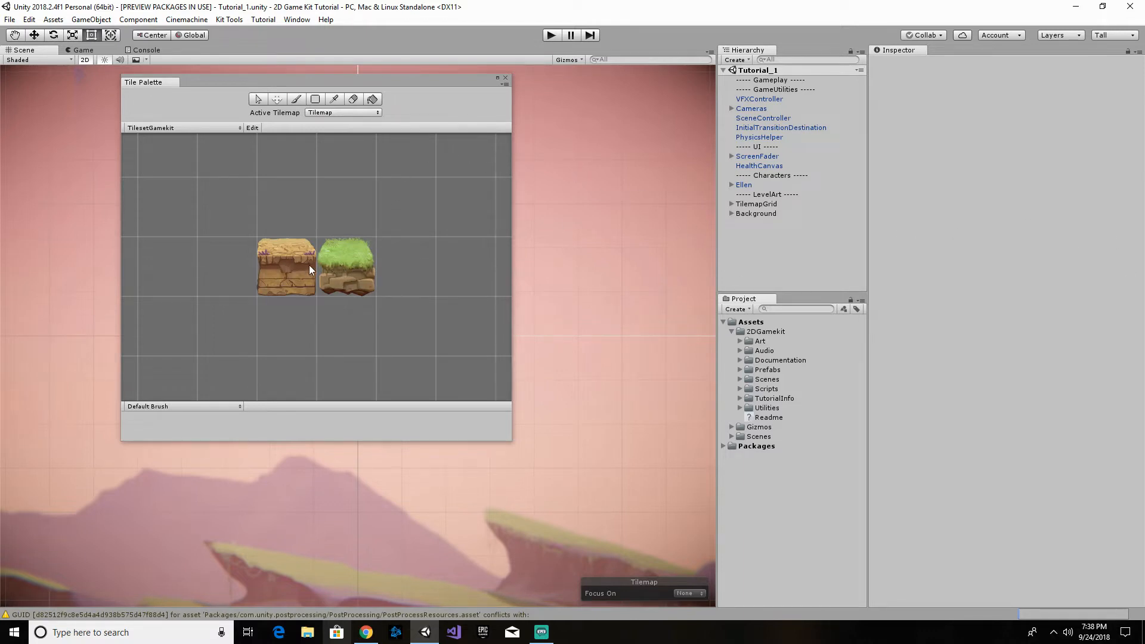
{"action": "left_click", "coordinate": [348, 265]}
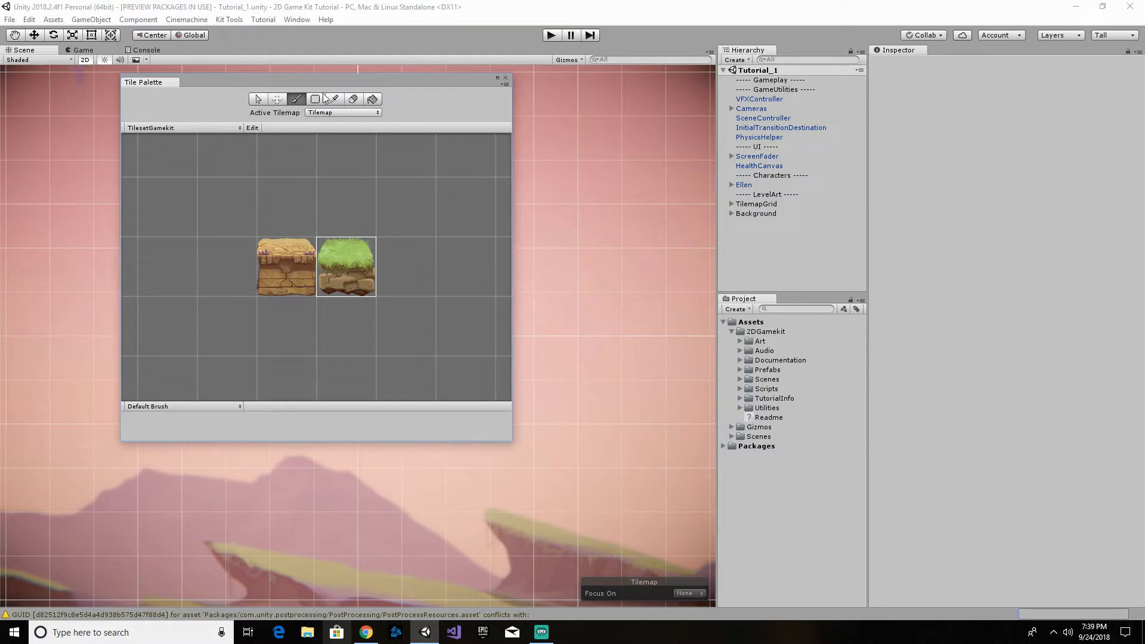
- Dock the floating Tile Palette beneath the Inspector
{"action": "left_click_drag", "start_coordinate": [343, 85], "coordinate": [950, 51]}
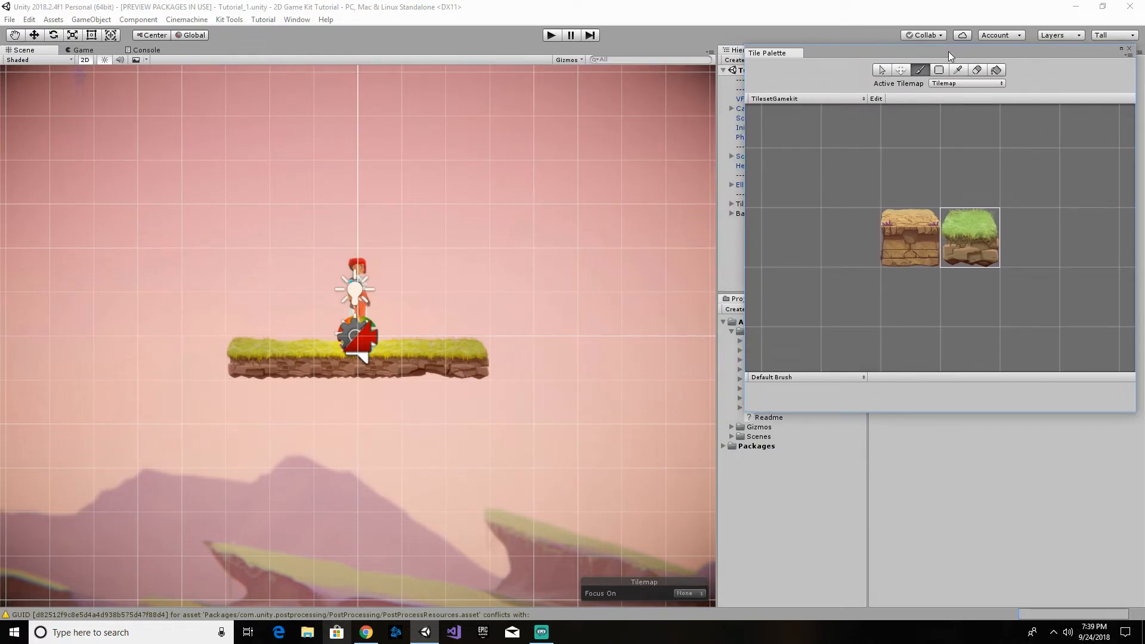
{"action": "left_click_drag", "start_coordinate": [787, 51], "coordinate": [982, 492]}
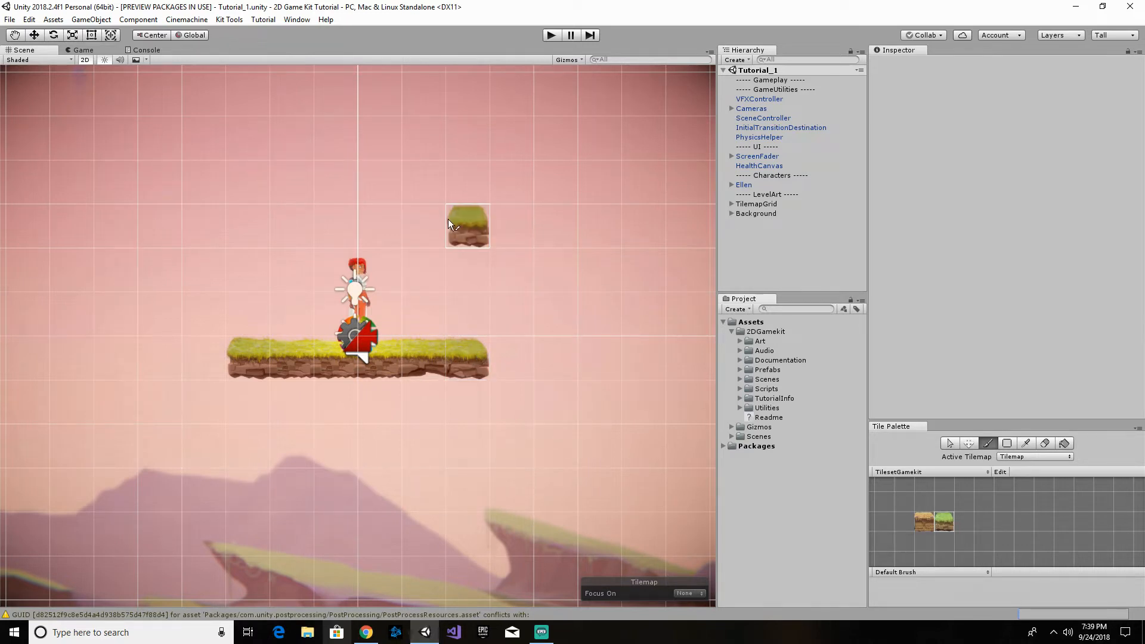
- Paint grass tiles to the right of the character, forming a low step that rises to a taller filled block
{"action": "left_click", "coordinate": [423, 328]}
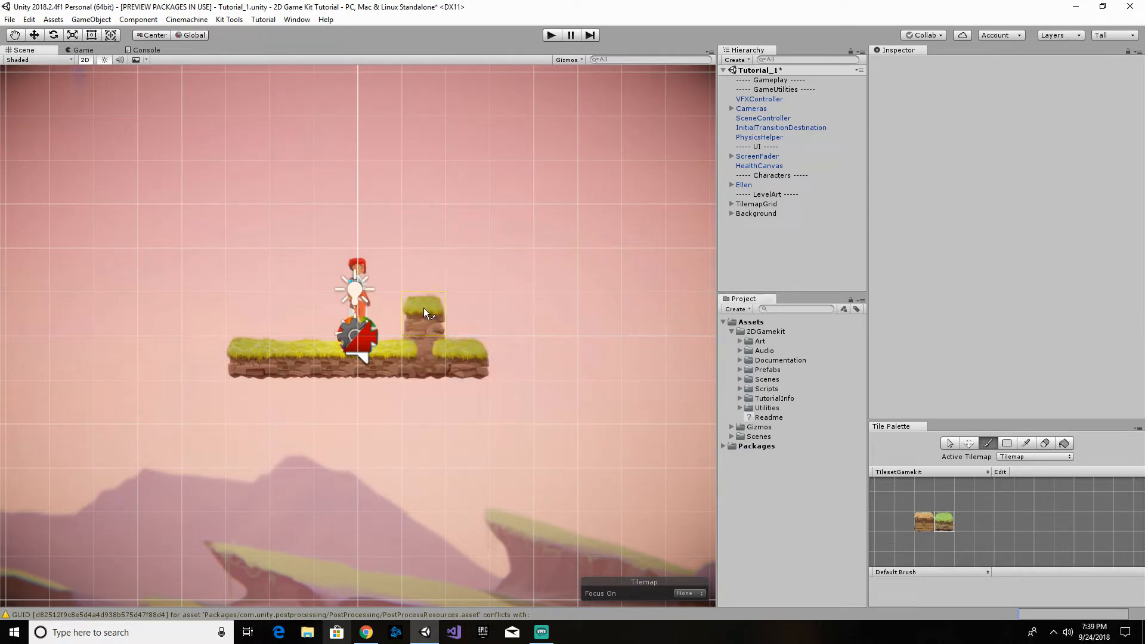
{"action": "left_click", "coordinate": [467, 319]}
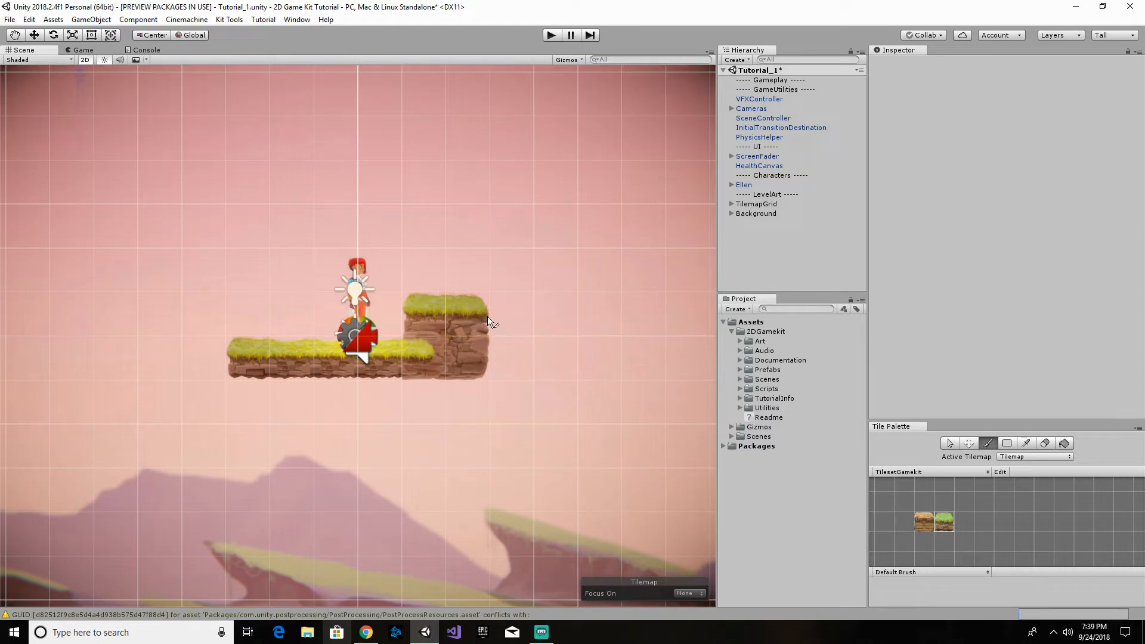
{"action": "left_click", "coordinate": [516, 319]}
{"action": "left_click", "coordinate": [514, 357]}
{"action": "left_click", "coordinate": [559, 322]}
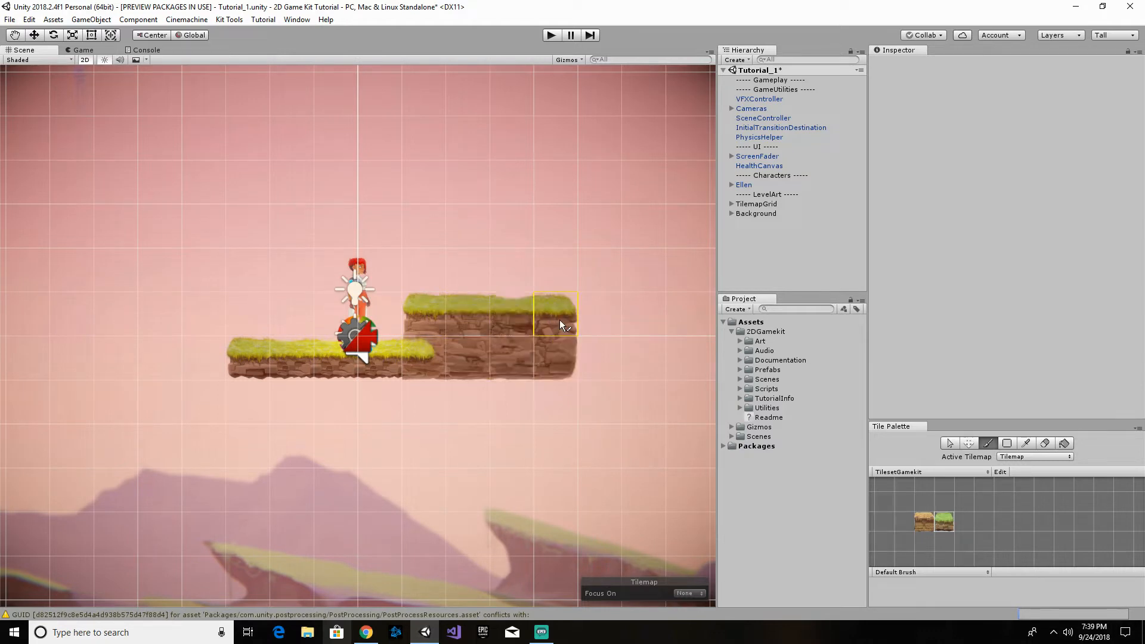
{"action": "mouse_move", "coordinate": [557, 268]}
{"action": "left_mouse_down"}
{"action": "mouse_move", "coordinate": [475, 270]}
{"action": "mouse_move", "coordinate": [471, 243]}
{"action": "mouse_move", "coordinate": [641, 242]}
{"action": "mouse_move", "coordinate": [663, 296]}
{"action": "mouse_move", "coordinate": [640, 351]}
{"action": "mouse_move", "coordinate": [588, 310]}
{"action": "mouse_move", "coordinate": [595, 268]}
{"action": "left_mouse_up"}
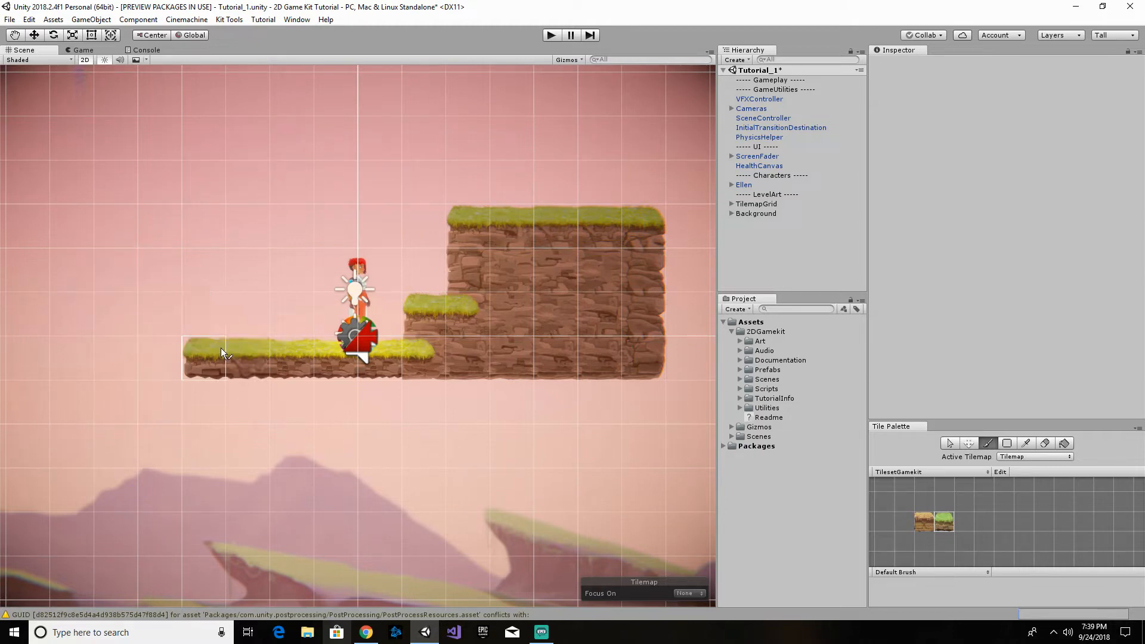
- Paint a tall filled rock wall to the left of the character and widen the right-hand block by one tile column
{"action": "mouse_move", "coordinate": [218, 351]}
{"action": "left_mouse_down"}
{"action": "mouse_move", "coordinate": [219, 95]}
{"action": "mouse_move", "coordinate": [31, 88]}
{"action": "left_mouse_up"}
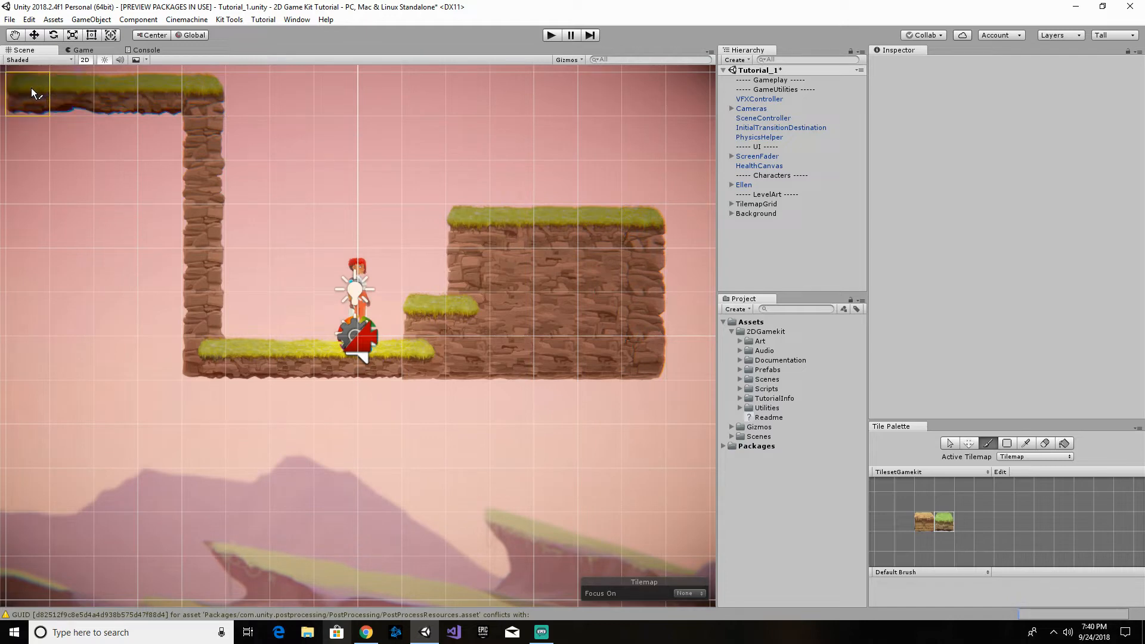
{"action": "mouse_move", "coordinate": [36, 146]}
{"action": "left_mouse_down"}
{"action": "mouse_move", "coordinate": [49, 364]}
{"action": "mouse_move", "coordinate": [162, 357]}
{"action": "mouse_move", "coordinate": [169, 282]}
{"action": "mouse_move", "coordinate": [153, 144]}
{"action": "mouse_move", "coordinate": [65, 159]}
{"action": "mouse_move", "coordinate": [67, 266]}
{"action": "mouse_move", "coordinate": [80, 312]}
{"action": "mouse_move", "coordinate": [119, 247]}
{"action": "mouse_move", "coordinate": [123, 174]}
{"action": "left_mouse_up"}
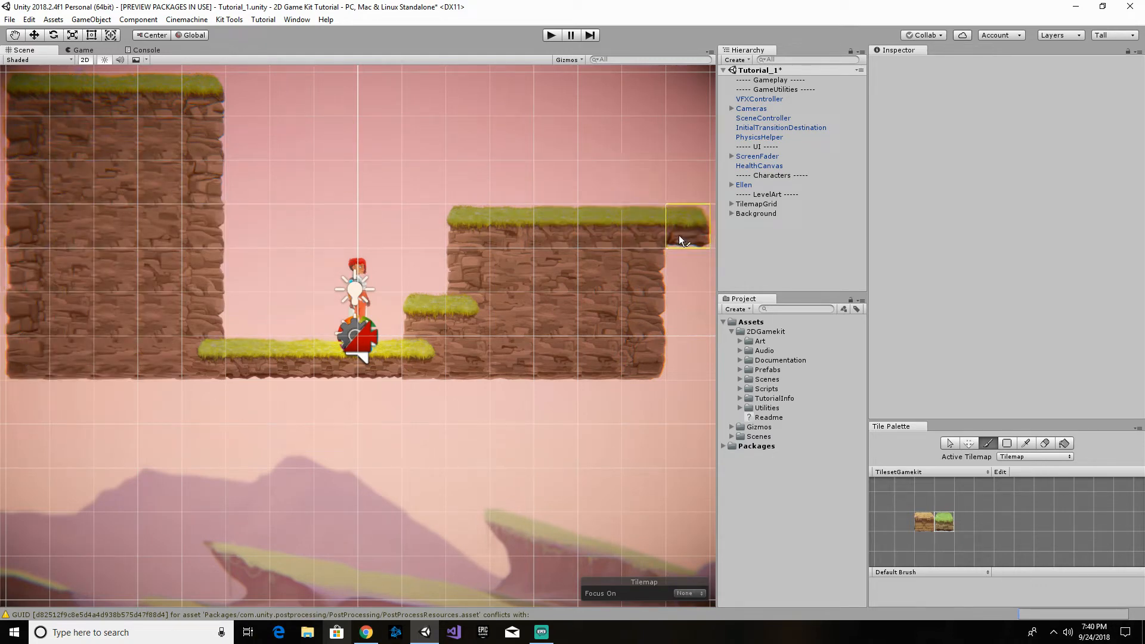
{"action": "mouse_move", "coordinate": [683, 239]}
{"action": "left_mouse_down"}
{"action": "mouse_move", "coordinate": [690, 350]}
{"action": "mouse_move", "coordinate": [548, 366]}
{"action": "left_mouse_up"}
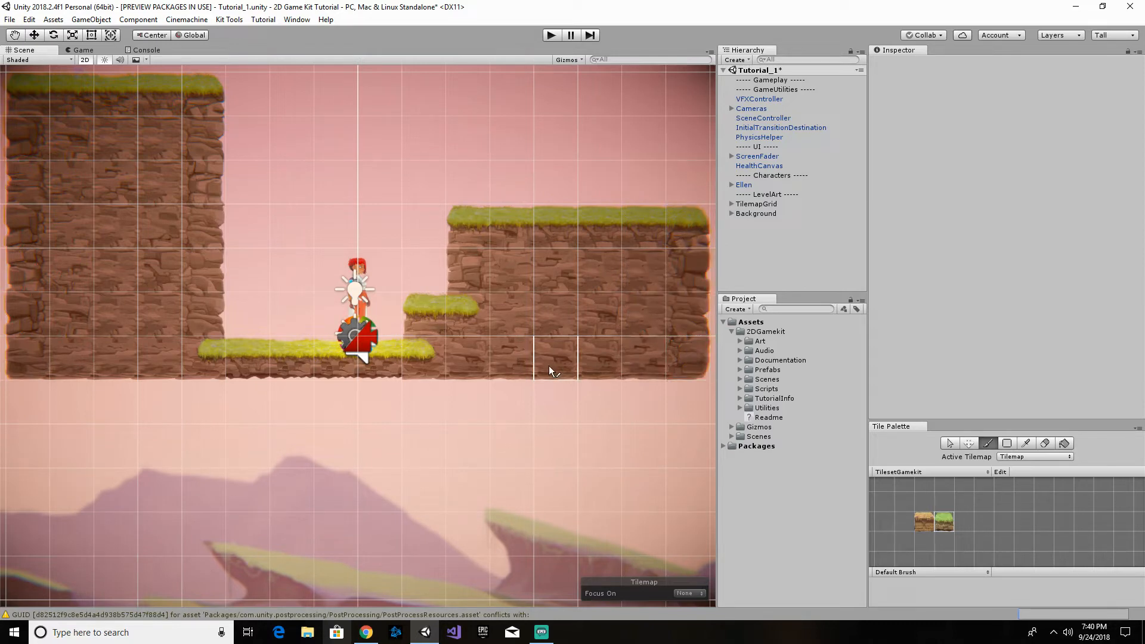
- Run the scene and test running and jumping the character onto the tall left wall and the right block
{"action": "left_click", "coordinate": [550, 35]}
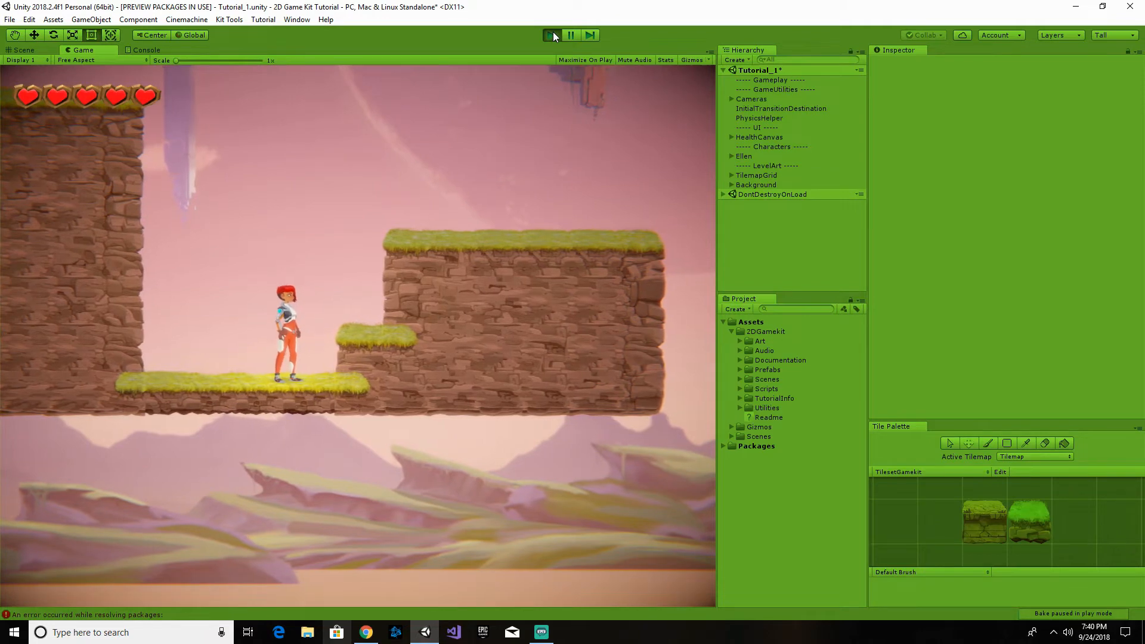
{"action": "key", "text": "a"}
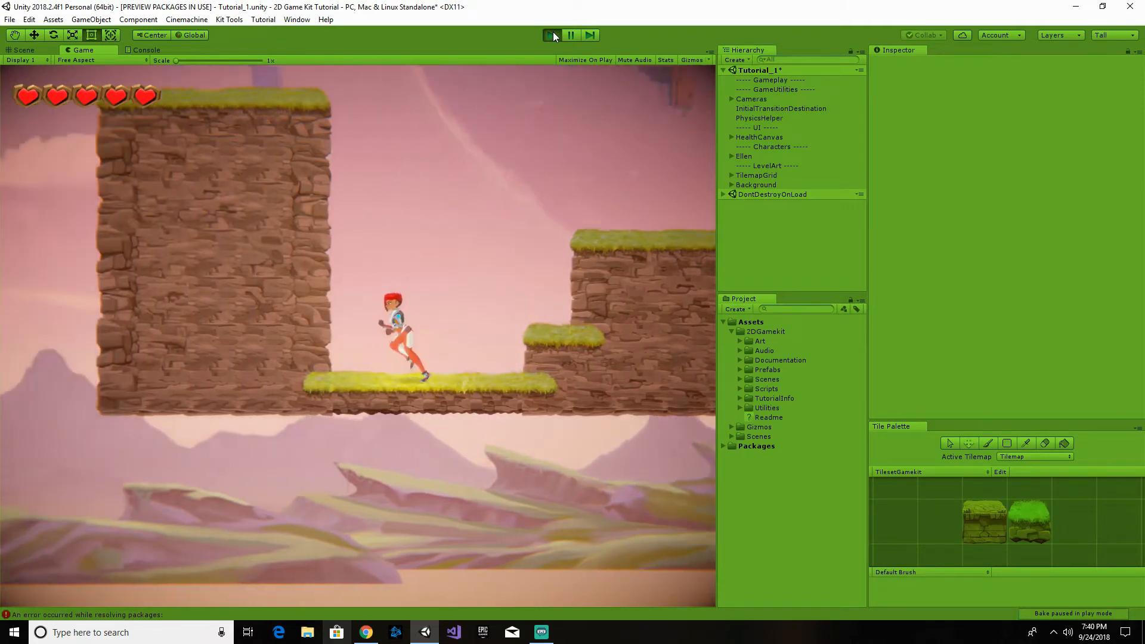
{"action": "key", "text": "space"}
{"action": "key", "text": "d"}
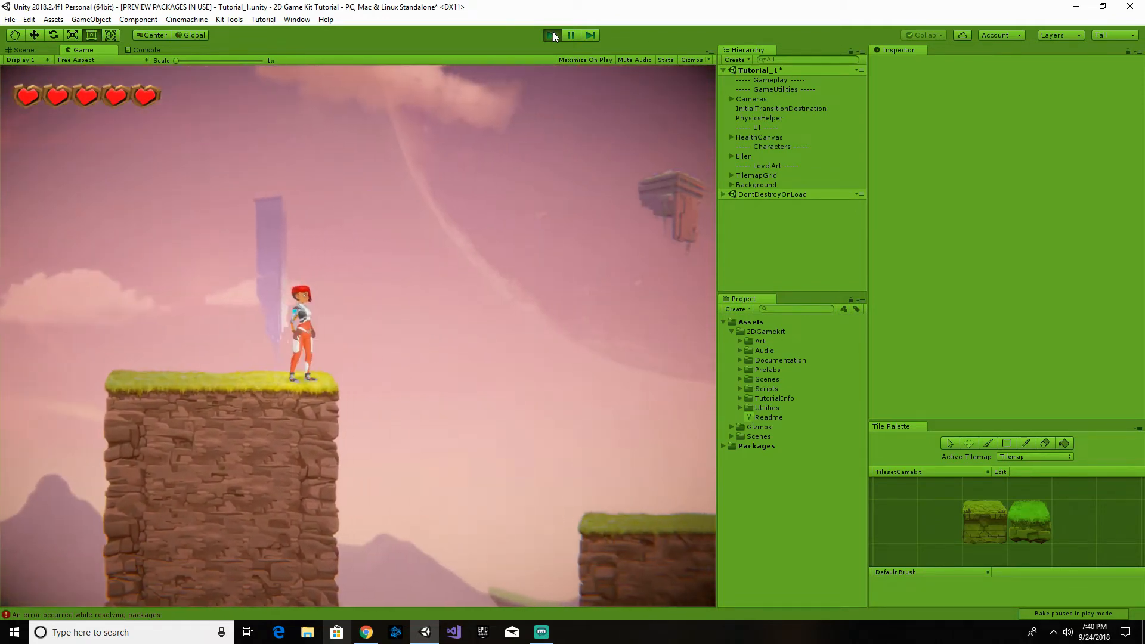
{"action": "key", "text": "a"}
{"action": "key", "text": "d"}
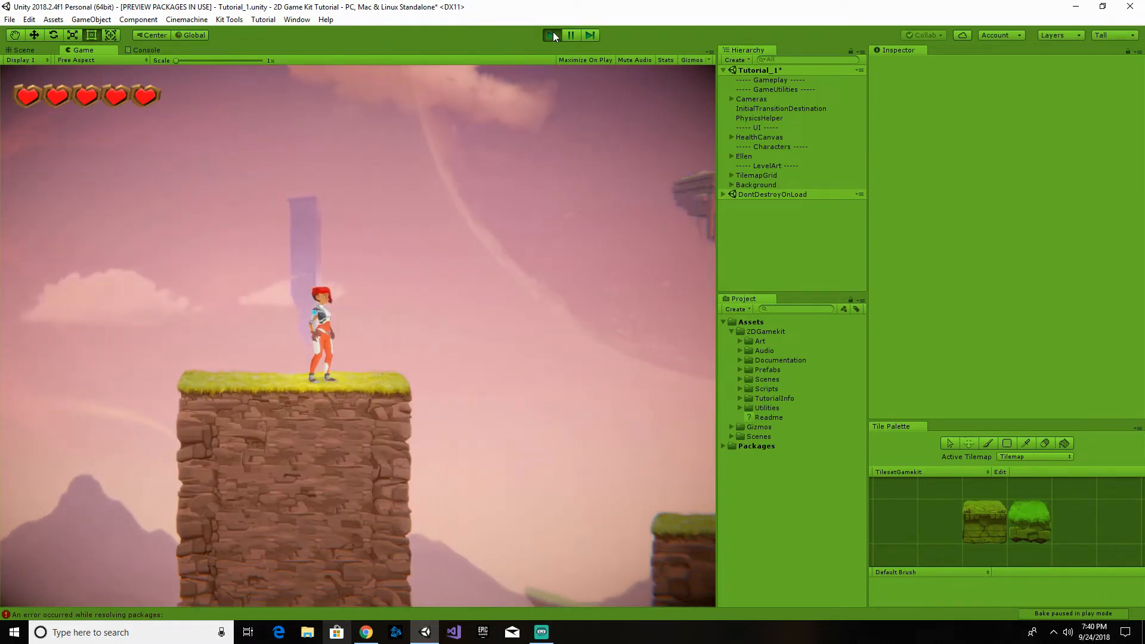
{"action": "key", "text": "space"}
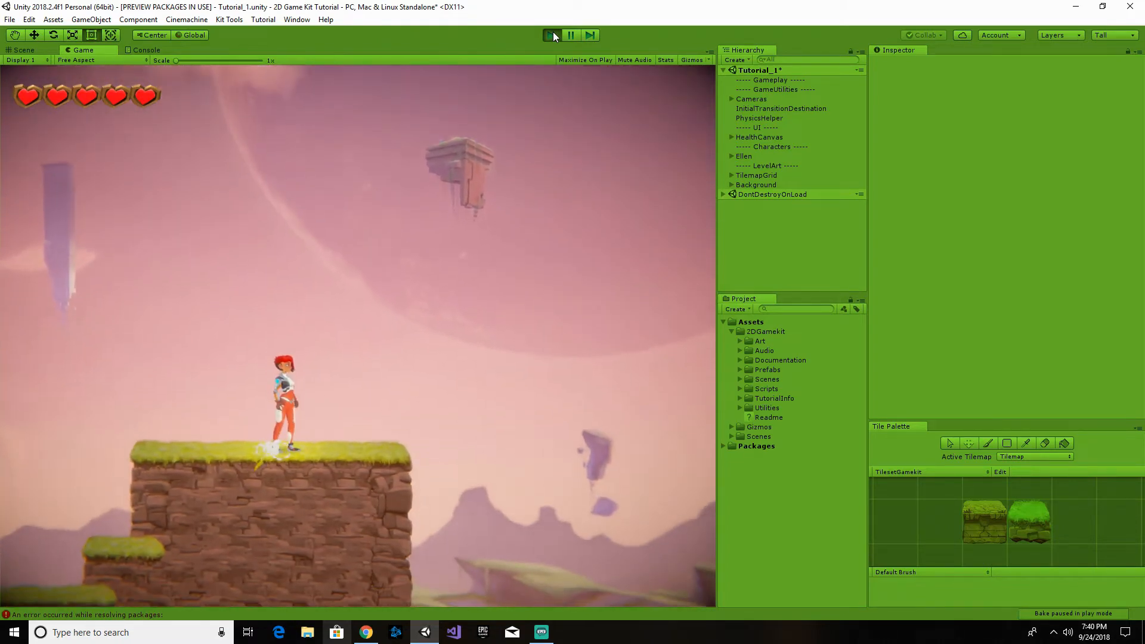
{"action": "key", "text": "d"}
{"action": "key", "text": "a"}
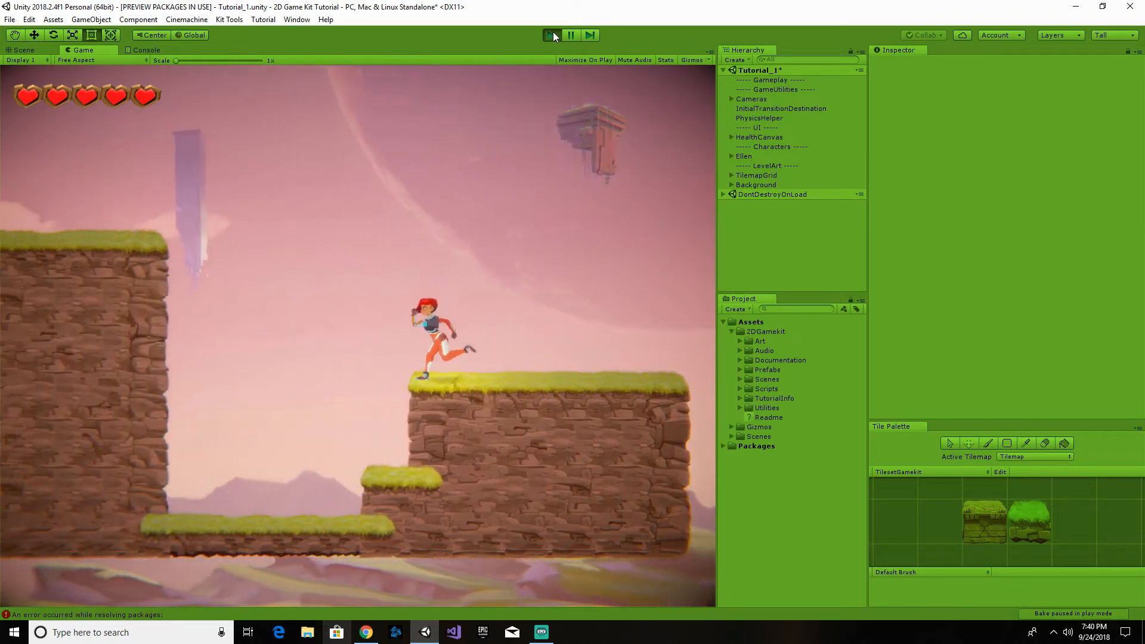
- Test more jumps across the gap between the wall and the block, and stop the game
{"action": "key", "text": "space"}
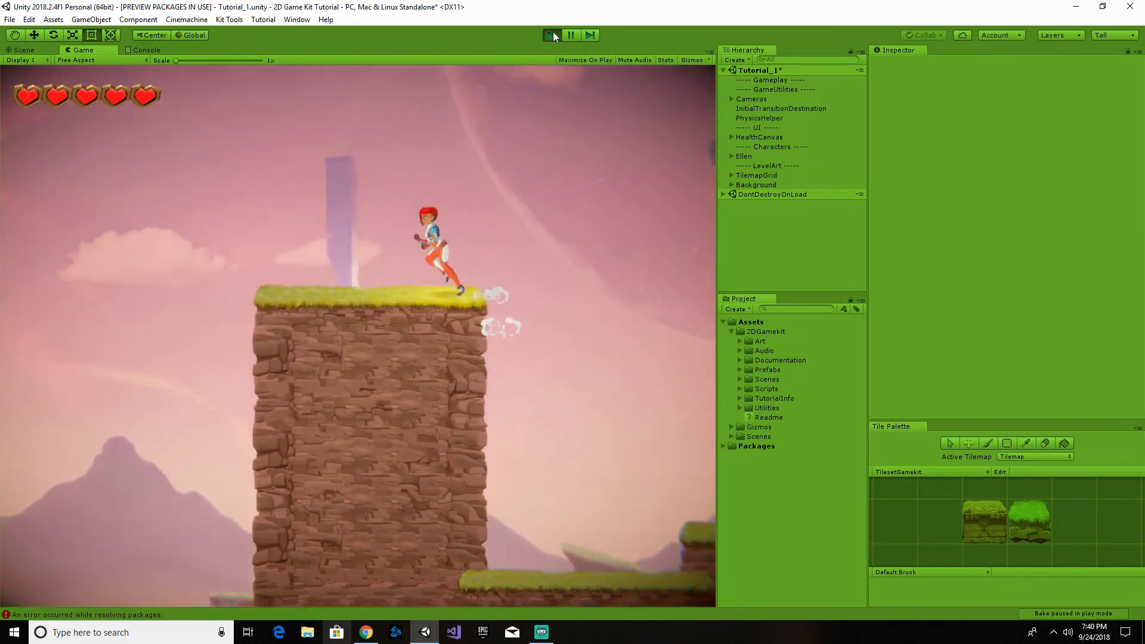
{"action": "key", "text": "d"}
{"action": "key", "text": "space"}
{"action": "key", "text": "space"}
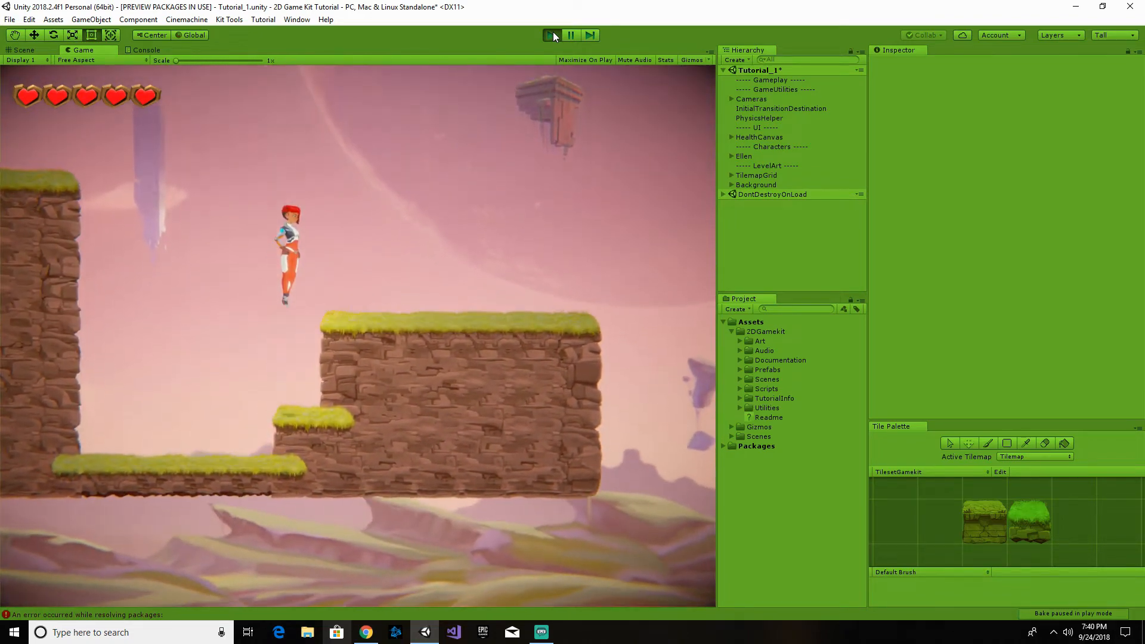
{"action": "key", "text": "a"}
{"action": "key", "text": "space"}
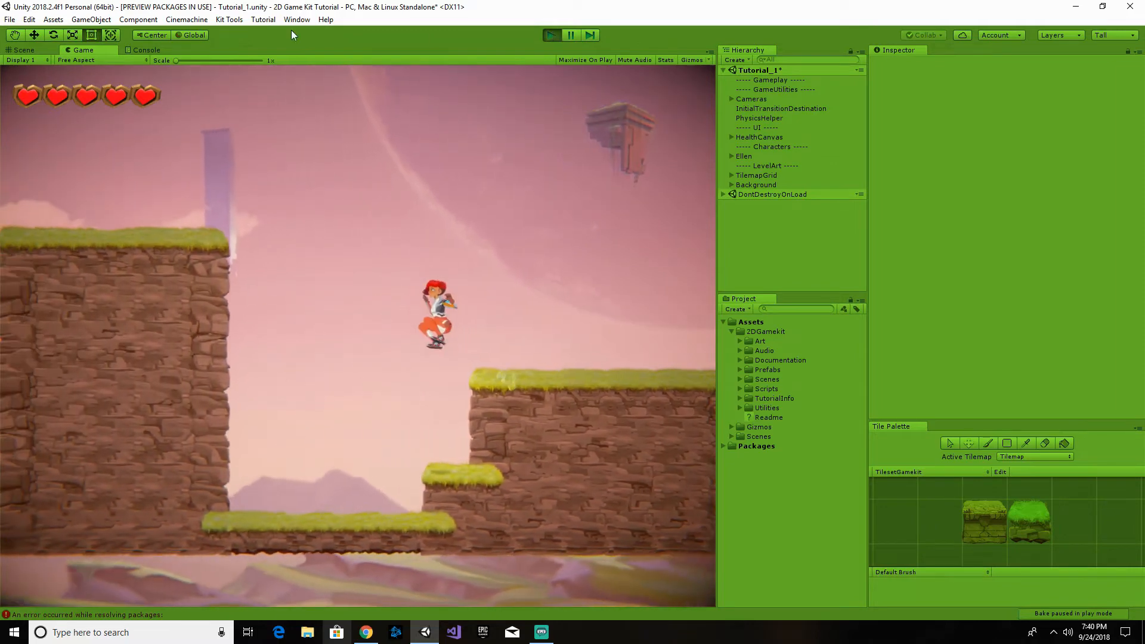
{"action": "left_click", "coordinate": [551, 35]}
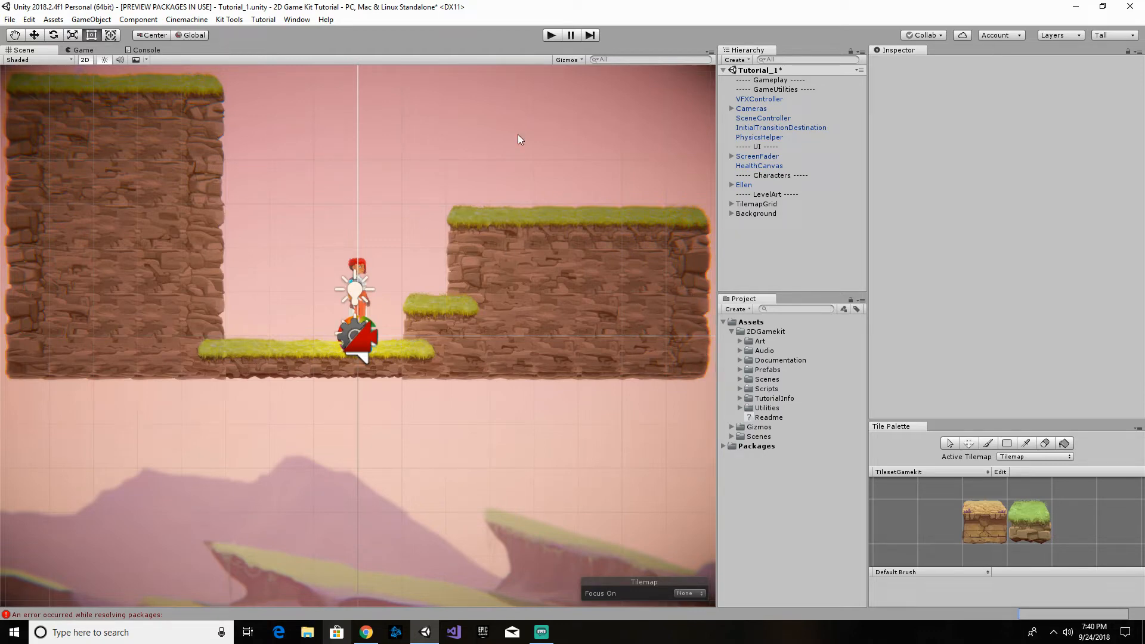
- Erase the two lower tile rows of the right-hand block, five columns wide, leaving an overhang
{"action": "left_click", "coordinate": [1034, 528]}
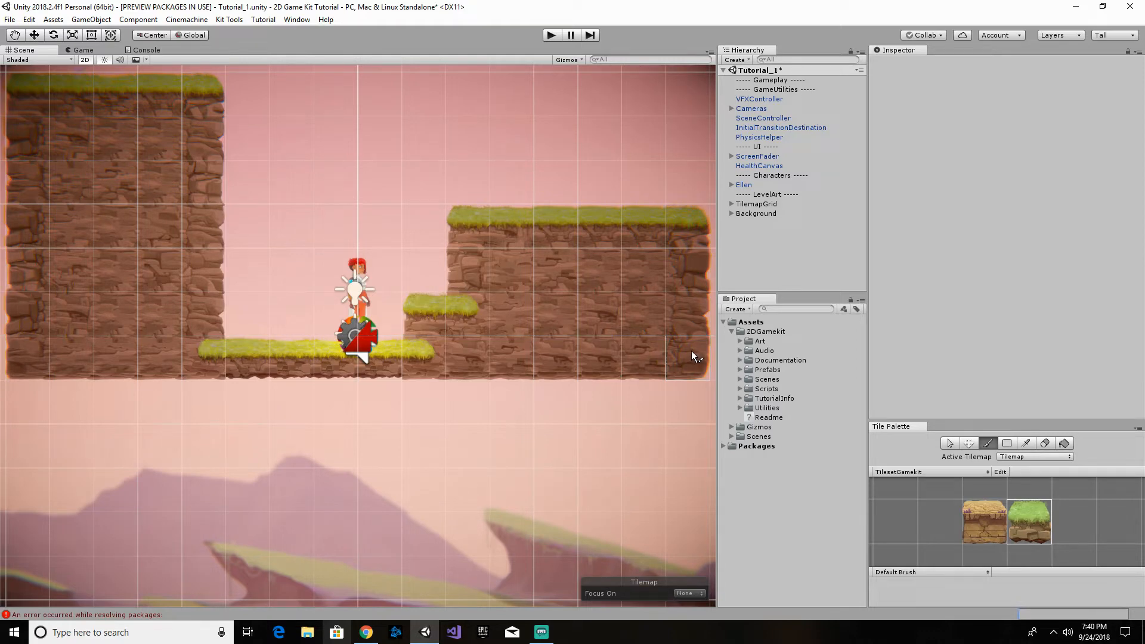
{"action": "mouse_move", "coordinate": [692, 351]}
{"action": "left_mouse_down", "text": "shift"}
{"action": "mouse_move", "coordinate": [510, 351]}
{"action": "mouse_move", "coordinate": [501, 340]}
{"action": "mouse_move", "coordinate": [541, 316]}
{"action": "mouse_move", "coordinate": [676, 310]}
{"action": "left_mouse_up", "text": "shift"}
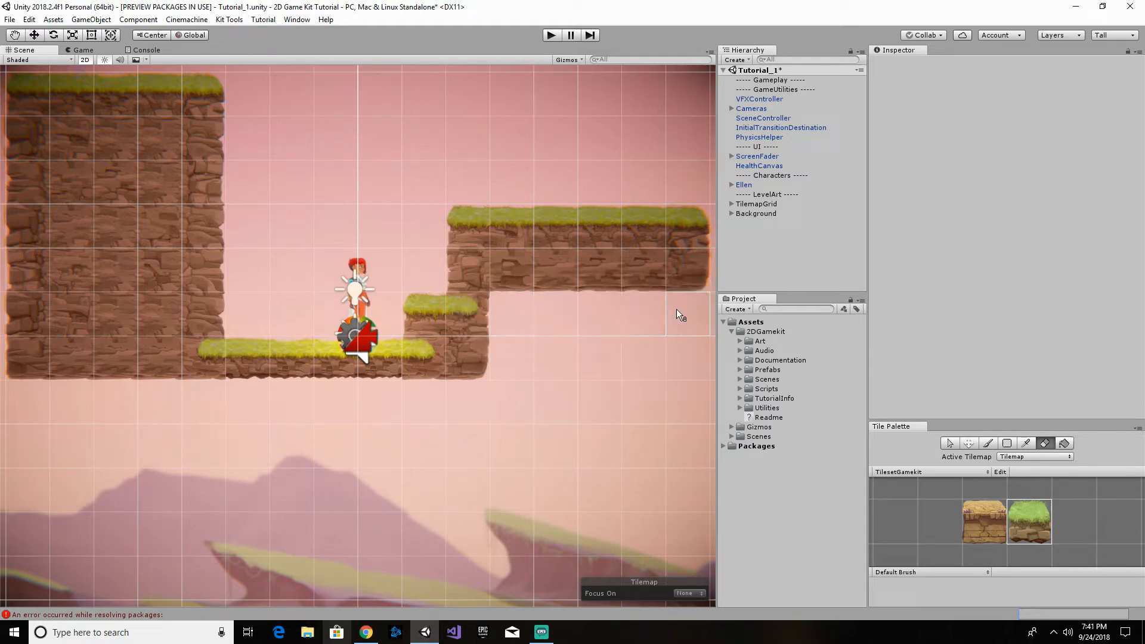
- Paint the outline of a lower grass-topped ground area extending right from the overhang's far end
{"action": "middle_click_drag", "start_coordinate": [666, 392], "coordinate": [280, 374]}
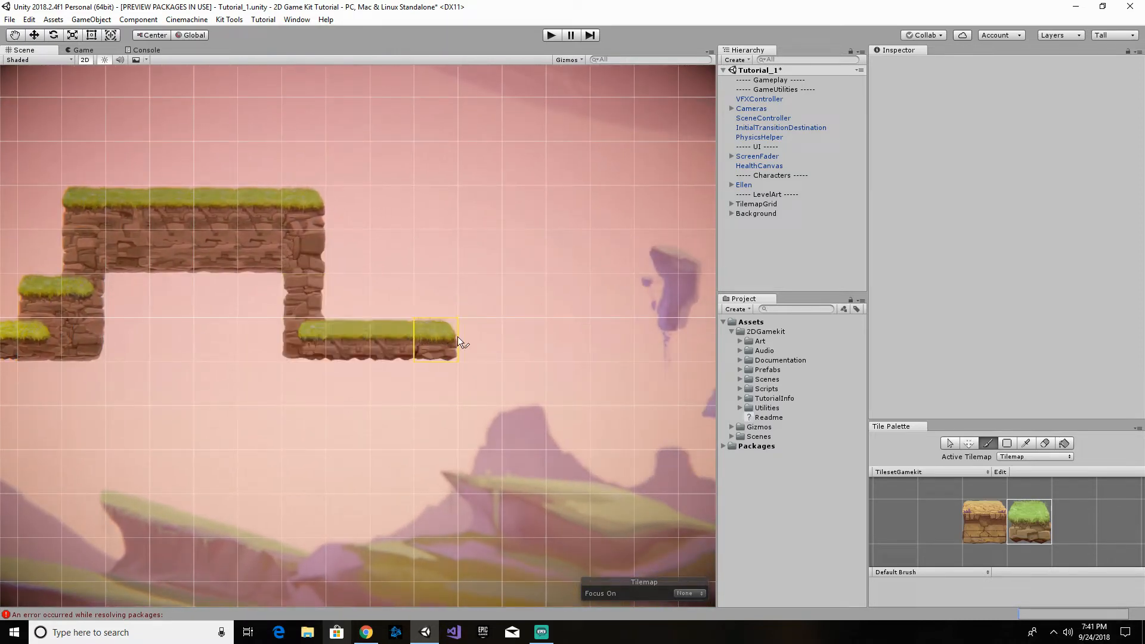
{"action": "left_click_drag", "start_coordinate": [457, 336], "coordinate": [599, 338]}
{"action": "mouse_move", "coordinate": [679, 337]}
{"action": "left_mouse_down"}
{"action": "mouse_move", "coordinate": [688, 437]}
{"action": "mouse_move", "coordinate": [478, 453]}
{"action": "mouse_move", "coordinate": [328, 424]}
{"action": "mouse_move", "coordinate": [310, 366]}
{"action": "left_mouse_up"}
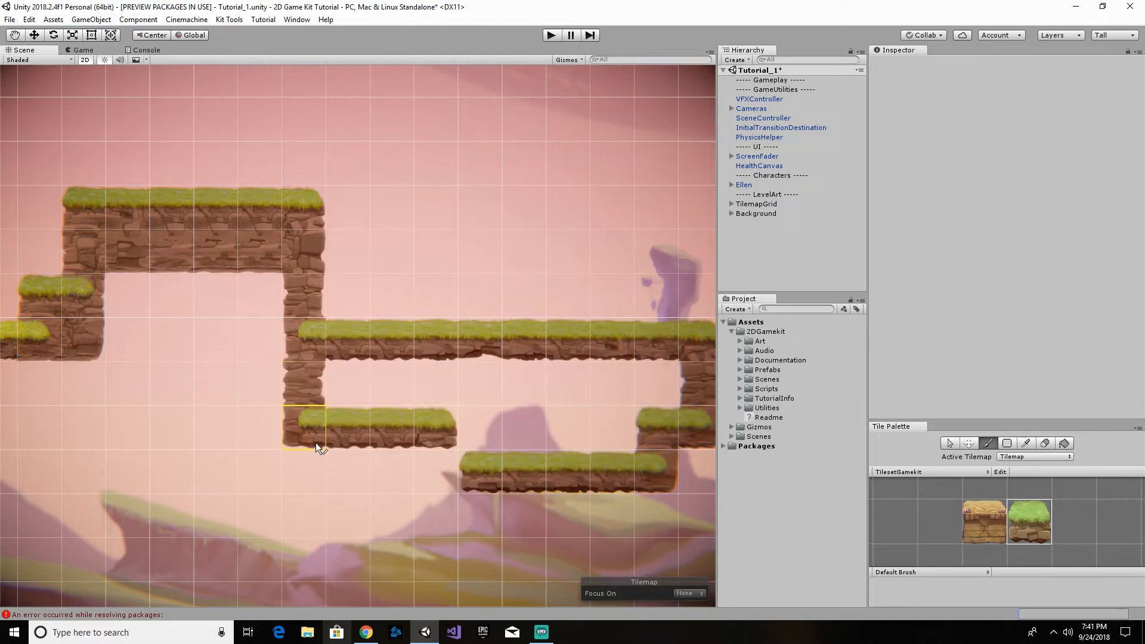
- Fill the outlined ground area with the grass tile into a solid block ten tiles wide and four tiles high
{"action": "left_click_drag", "start_coordinate": [318, 445], "coordinate": [400, 473]}
{"action": "mouse_move", "coordinate": [486, 470]}
{"action": "left_mouse_down"}
{"action": "mouse_move", "coordinate": [623, 445]}
{"action": "mouse_move", "coordinate": [333, 391]}
{"action": "mouse_move", "coordinate": [674, 377]}
{"action": "left_mouse_up"}
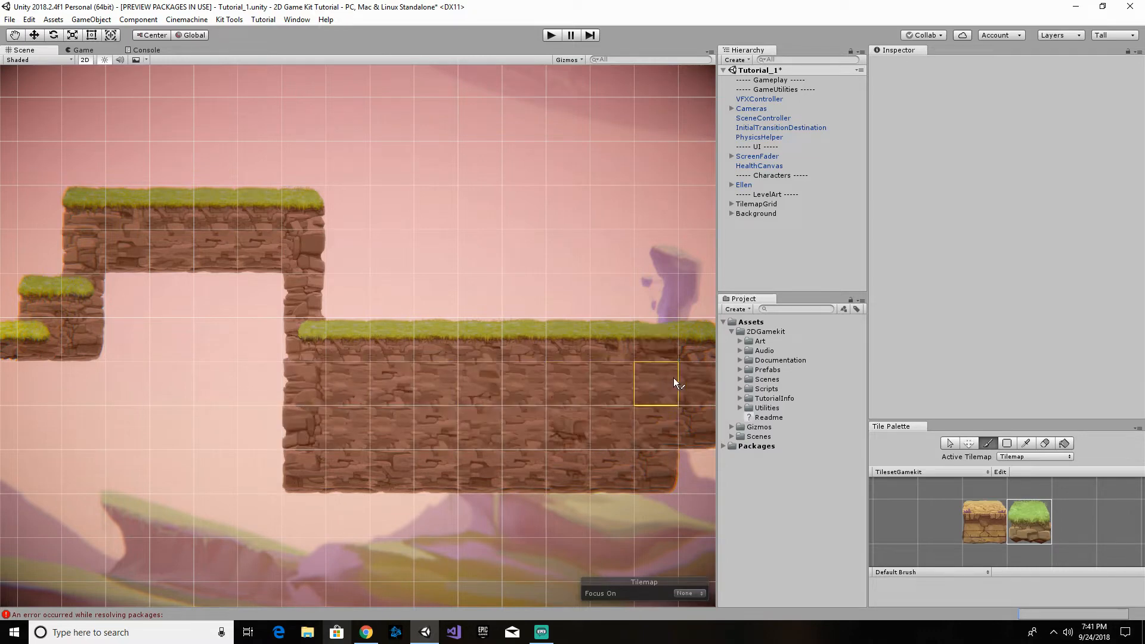
{"action": "middle_click_drag", "start_coordinate": [649, 269], "coordinate": [375, 268]}
{"action": "left_click", "coordinate": [424, 456]}
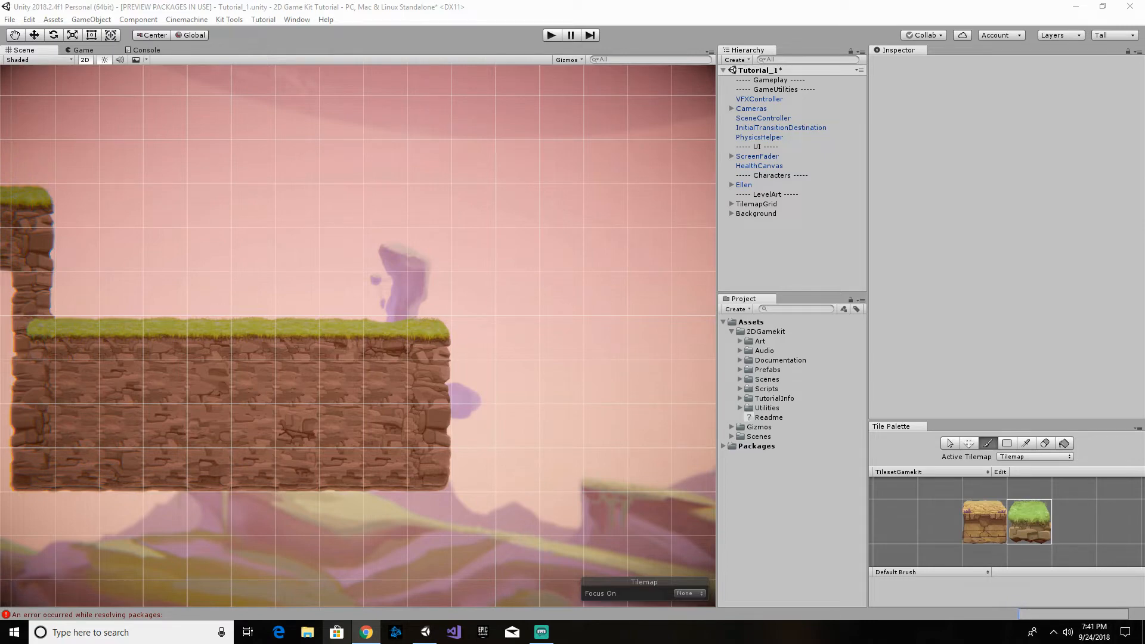
- Run the game, show the in-game debug menu, and toggle the Enable Melee Attack option
{"action": "left_click", "coordinate": [551, 36]}
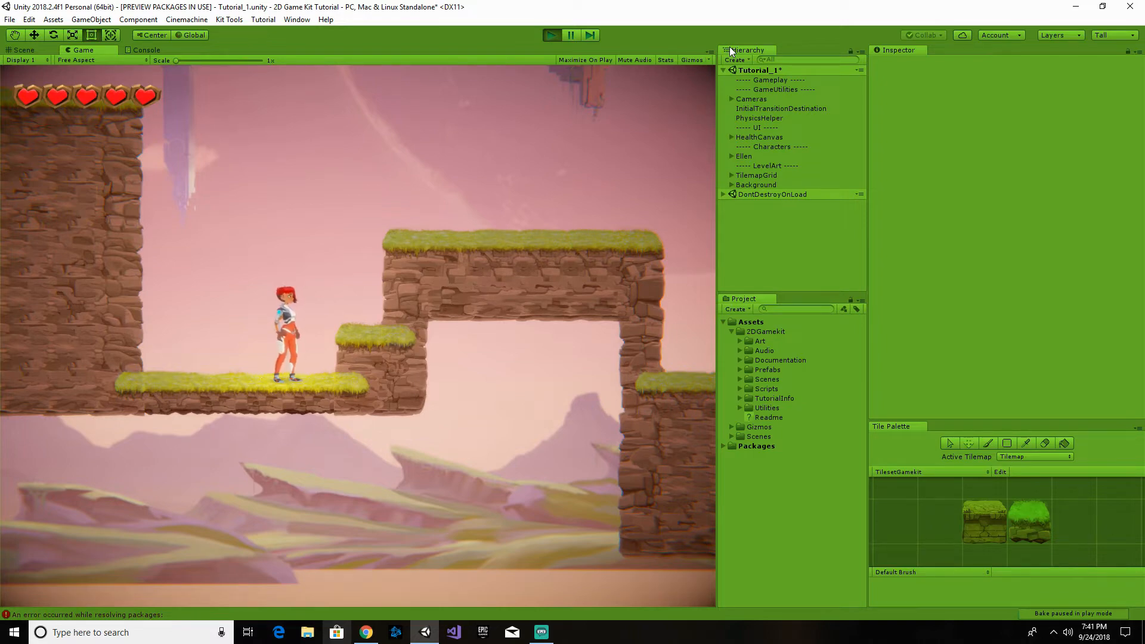
{"action": "key", "text": "F12"}
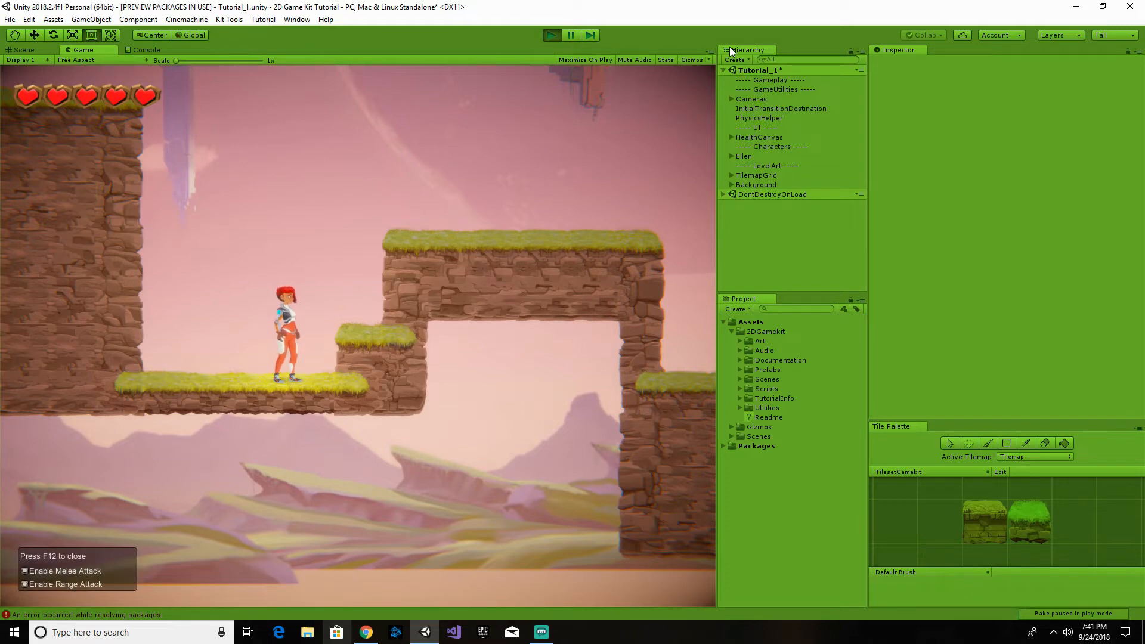
{"action": "key", "text": "F12"}
{"action": "key", "text": "F12"}
{"action": "key", "text": "F12"}
{"action": "key", "text": "F12"}
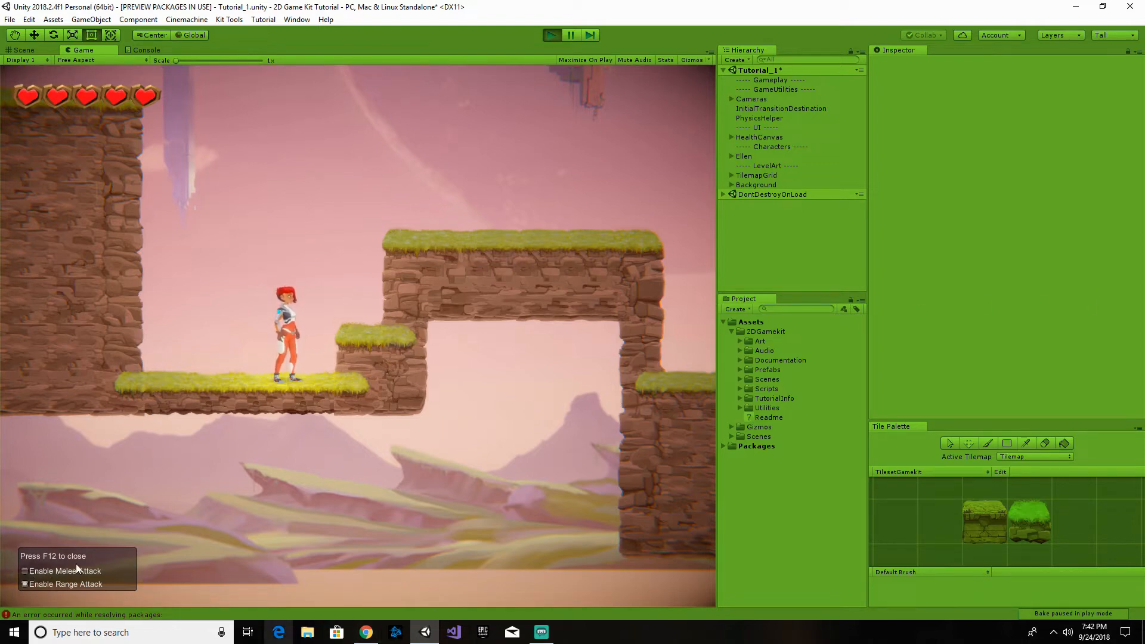
- Playtest Ellen running back and forth on the low ground and jumping up onto the overhang
{"action": "key", "text": "space"}
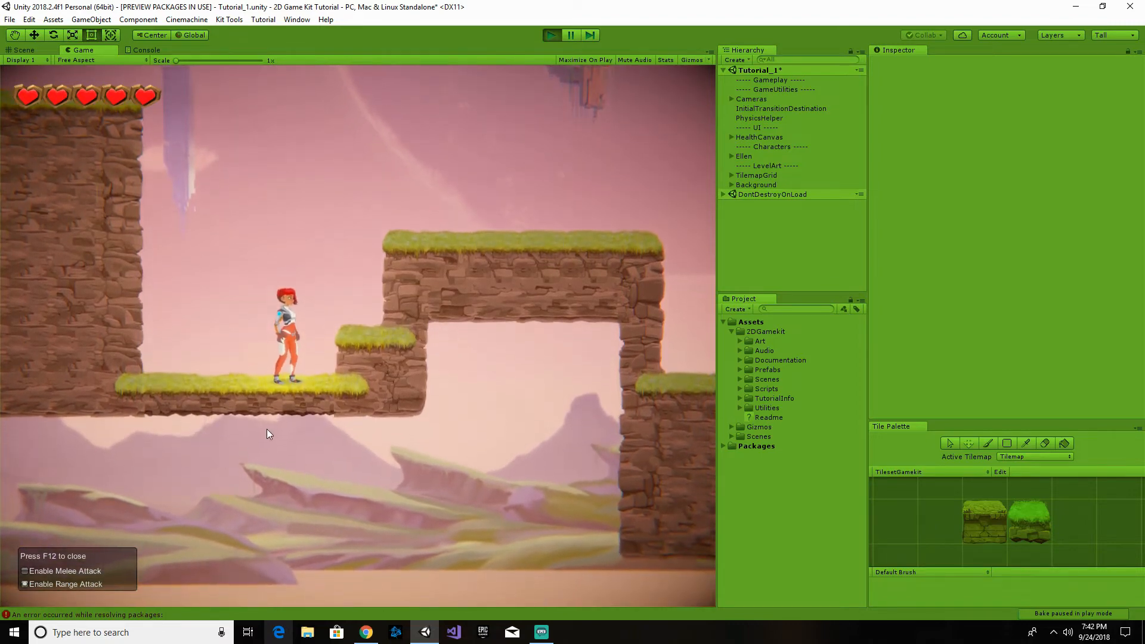
{"action": "key", "text": "d"}
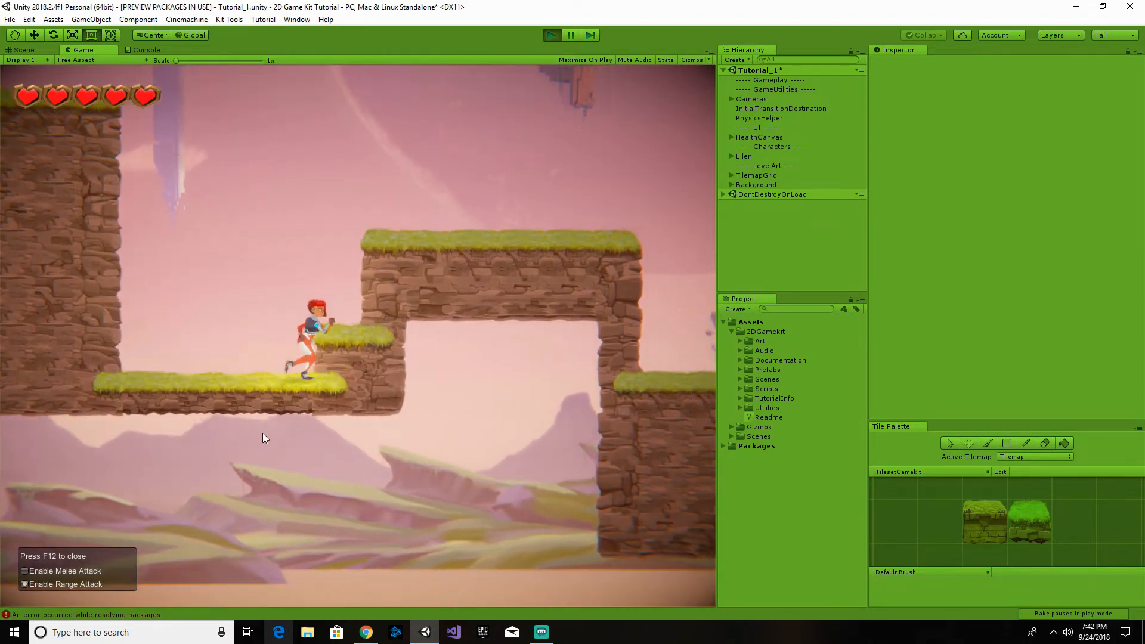
{"action": "key", "text": "a"}
{"action": "key", "text": "d"}
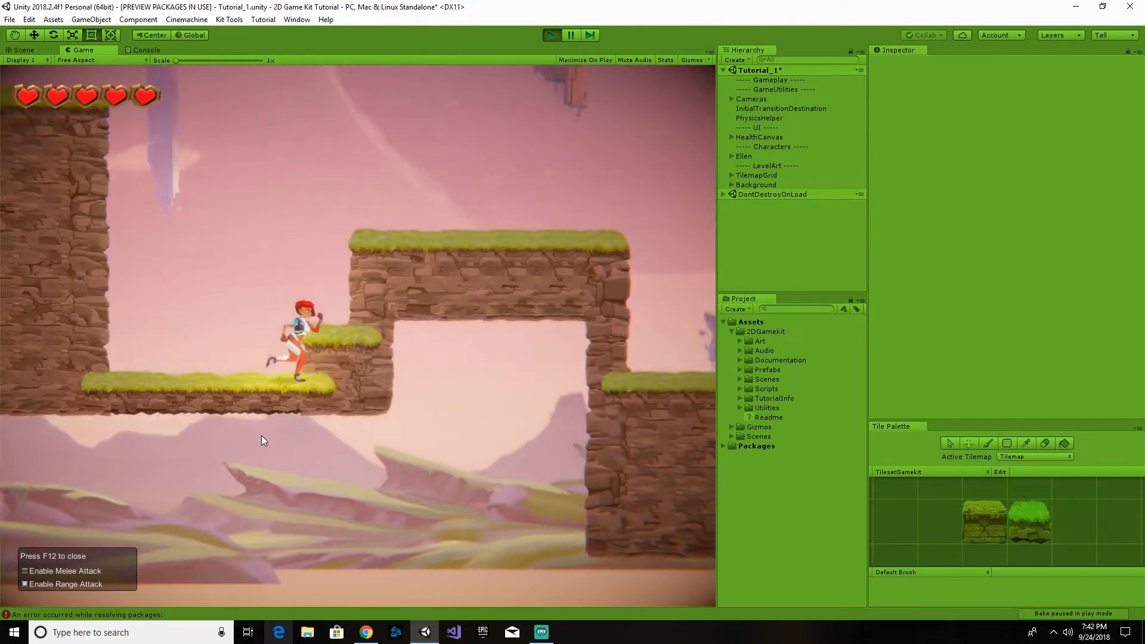
{"action": "key", "text": "a"}
{"action": "key", "text": "space"}
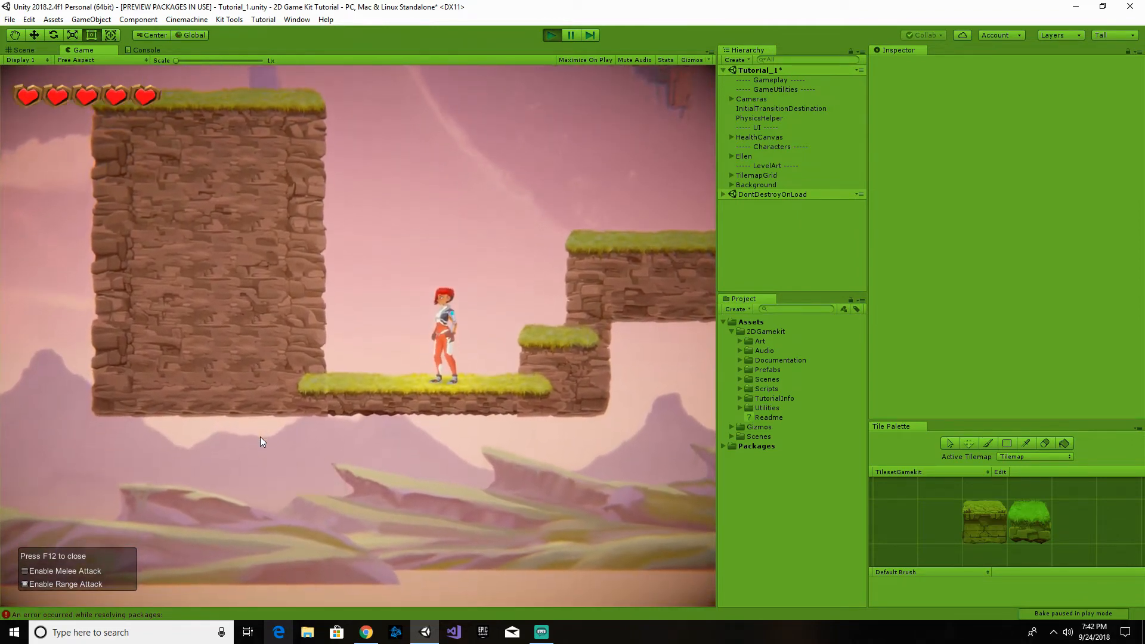
{"action": "key", "text": "d"}
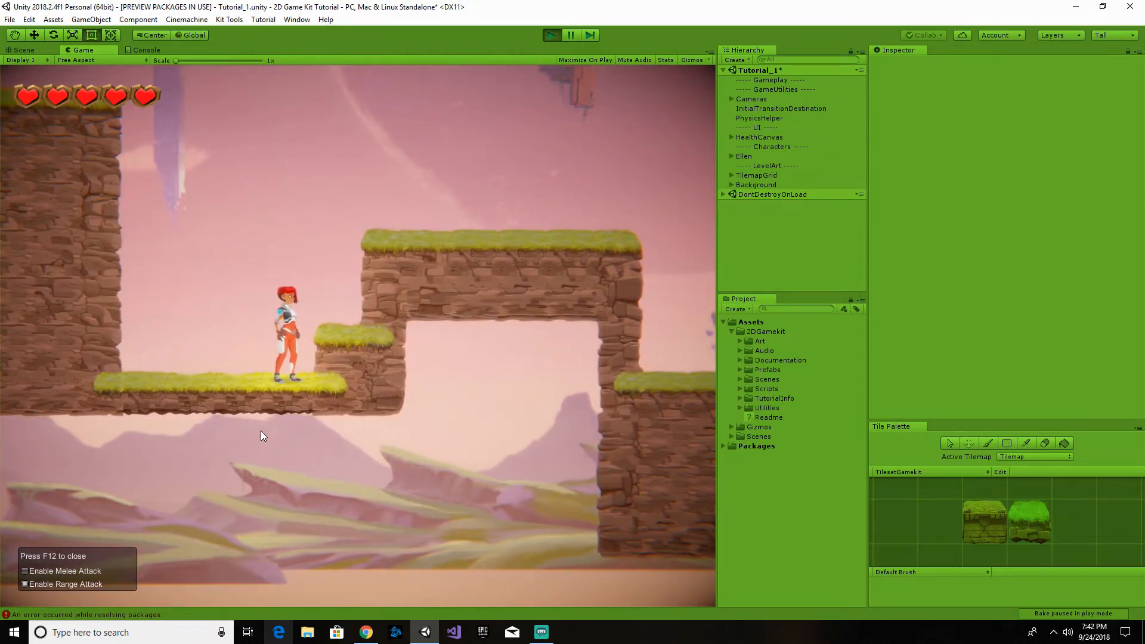
{"action": "key", "text": "d"}
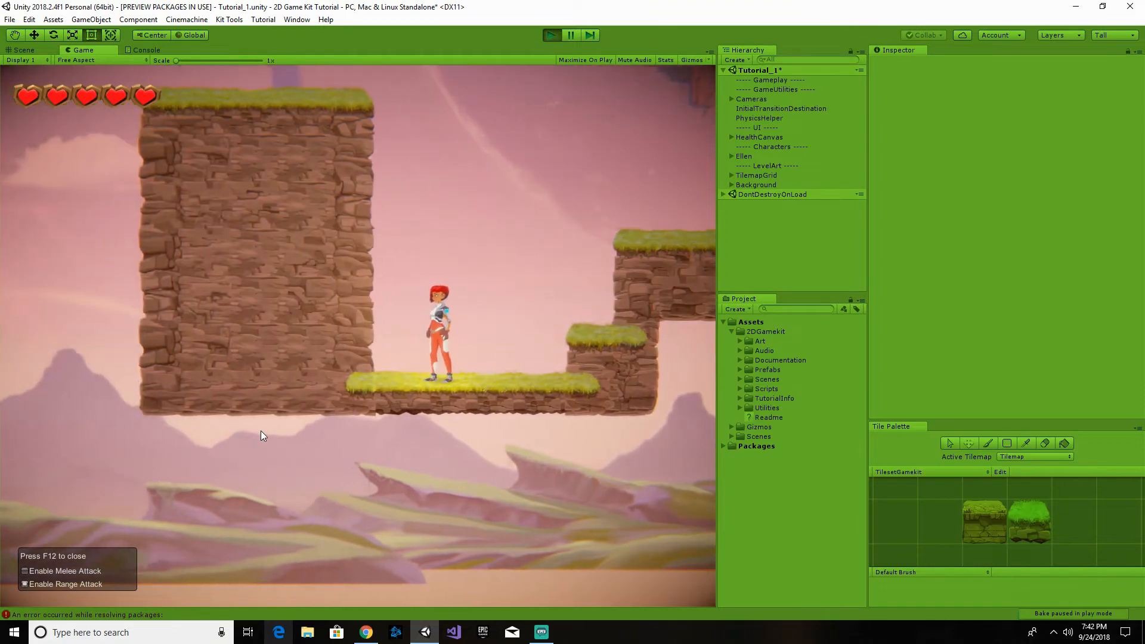
{"action": "key", "text": "d"}
{"action": "key", "text": "space"}
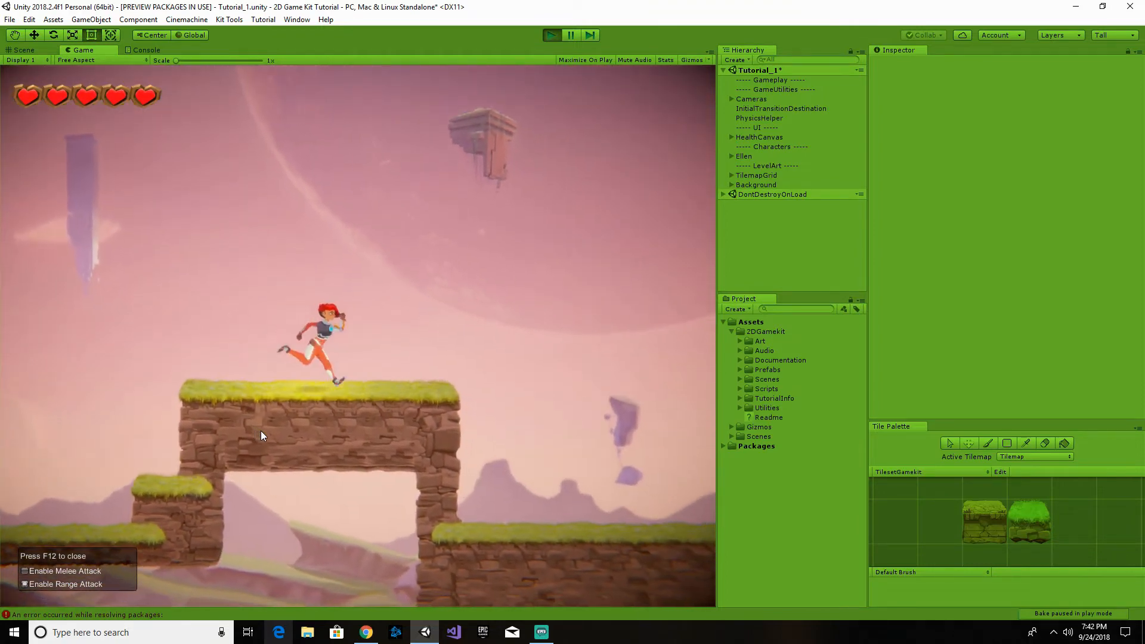
{"action": "key", "text": "a"}
{"action": "key", "text": "d"}
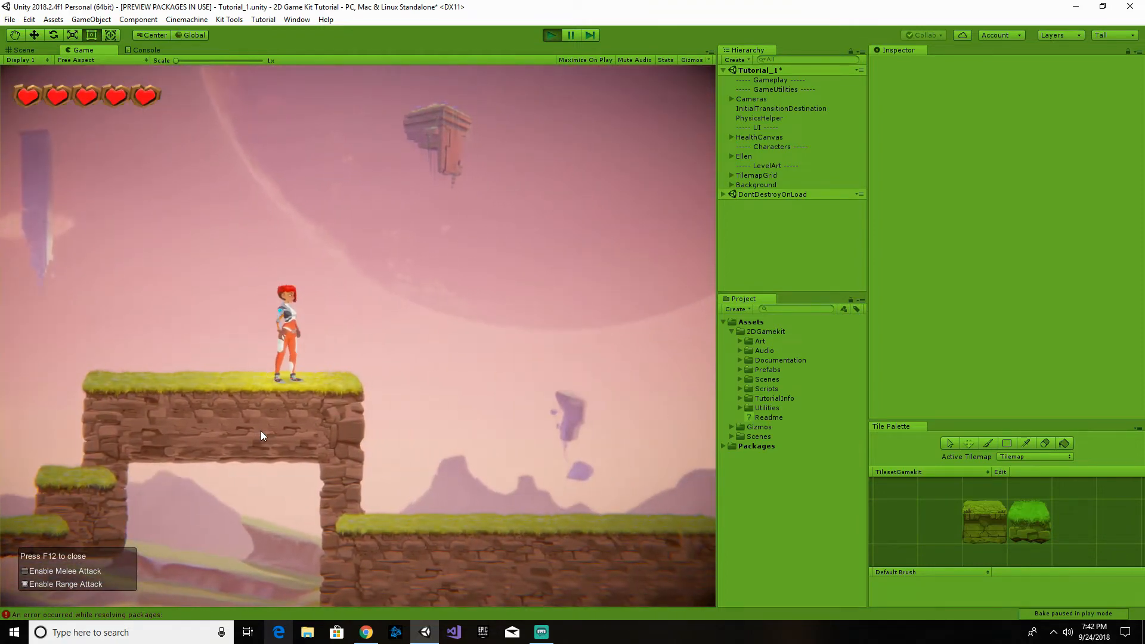
{"action": "key", "text": "space"}
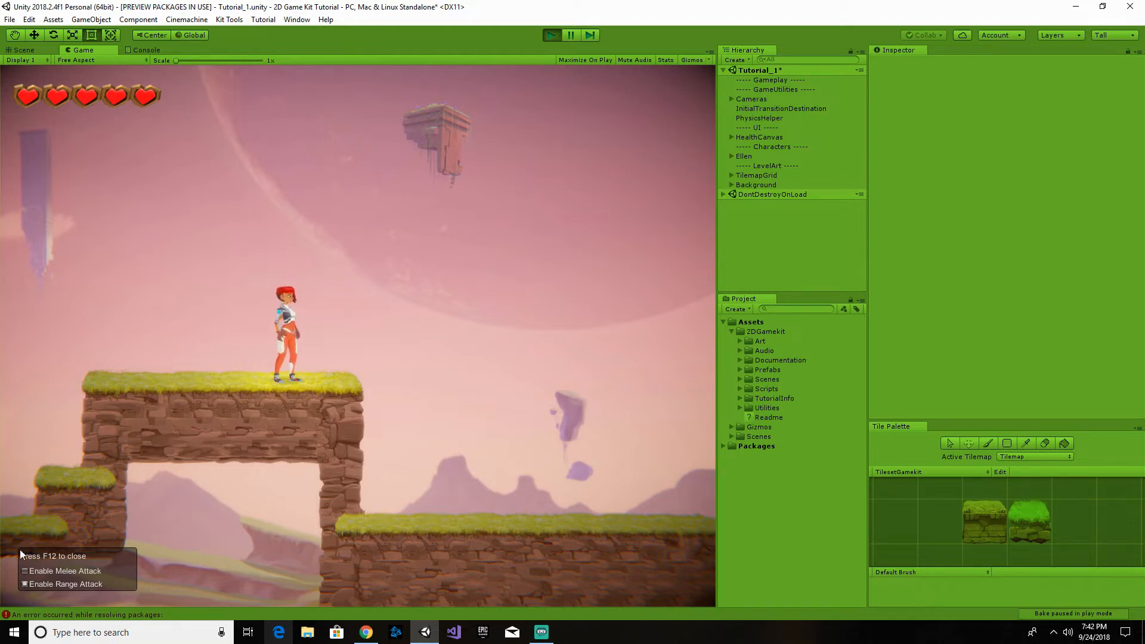
- Toggle both Enable Melee Attack and Enable Range Attack, test moving Ellen along the overhang, and stop the game
{"action": "left_click", "coordinate": [25, 571]}
{"action": "left_click", "coordinate": [26, 584]}
{"action": "key", "text": "d"}
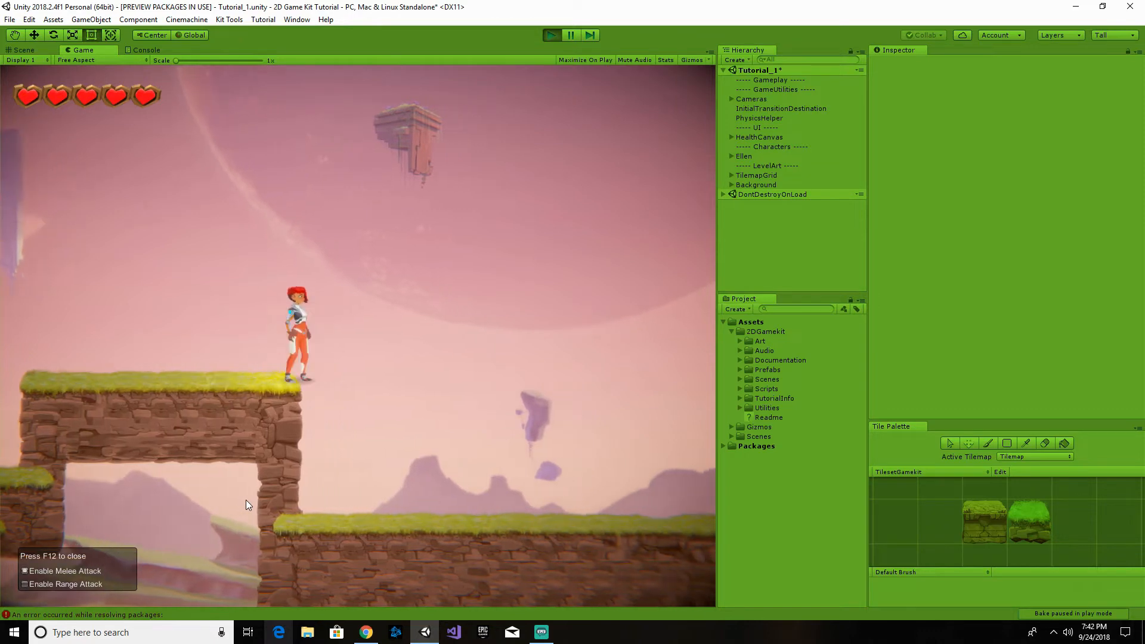
{"action": "key", "text": "d"}
{"action": "key", "text": "space"}
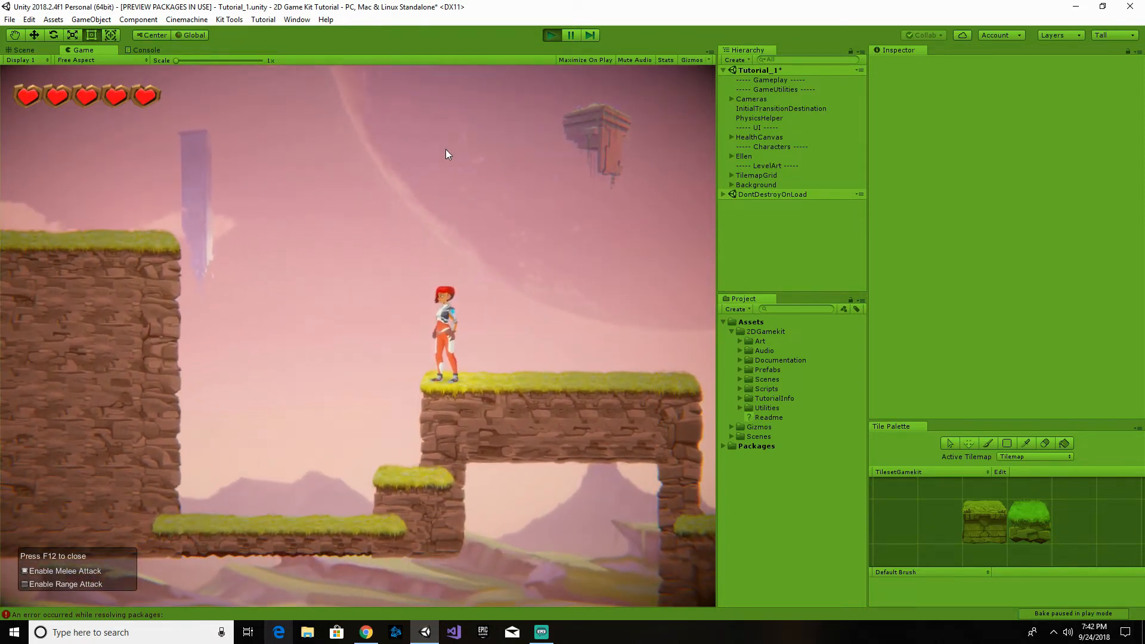
{"action": "left_click", "coordinate": [552, 34]}
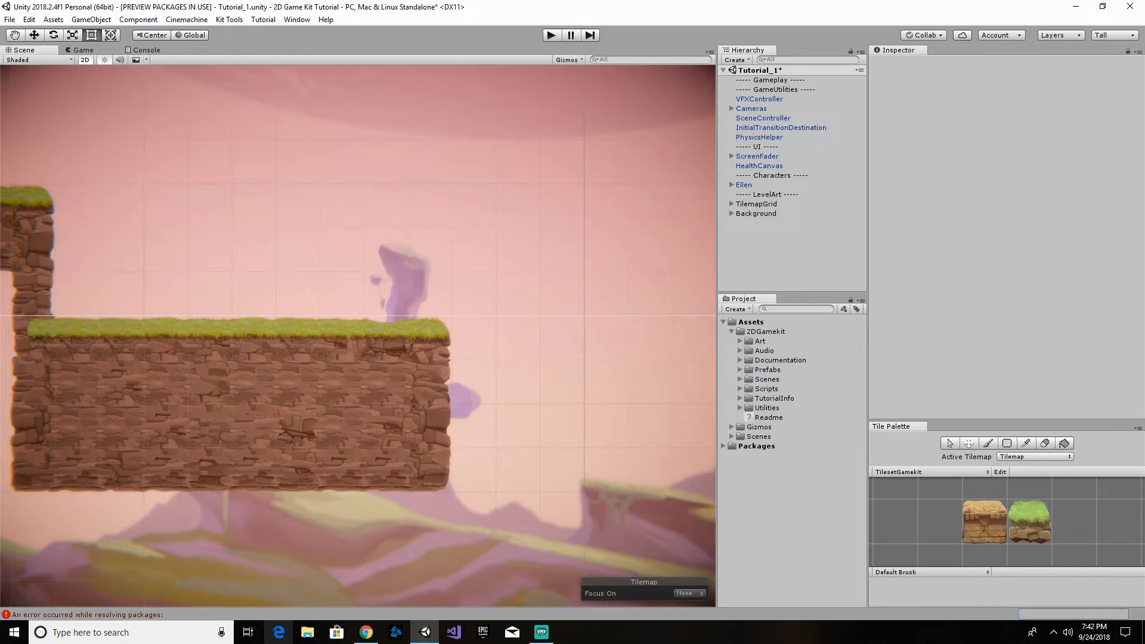
- Run the game again, test toggling the melee and range attack options in the debug menu, and stop it
{"action": "left_click", "coordinate": [552, 35]}
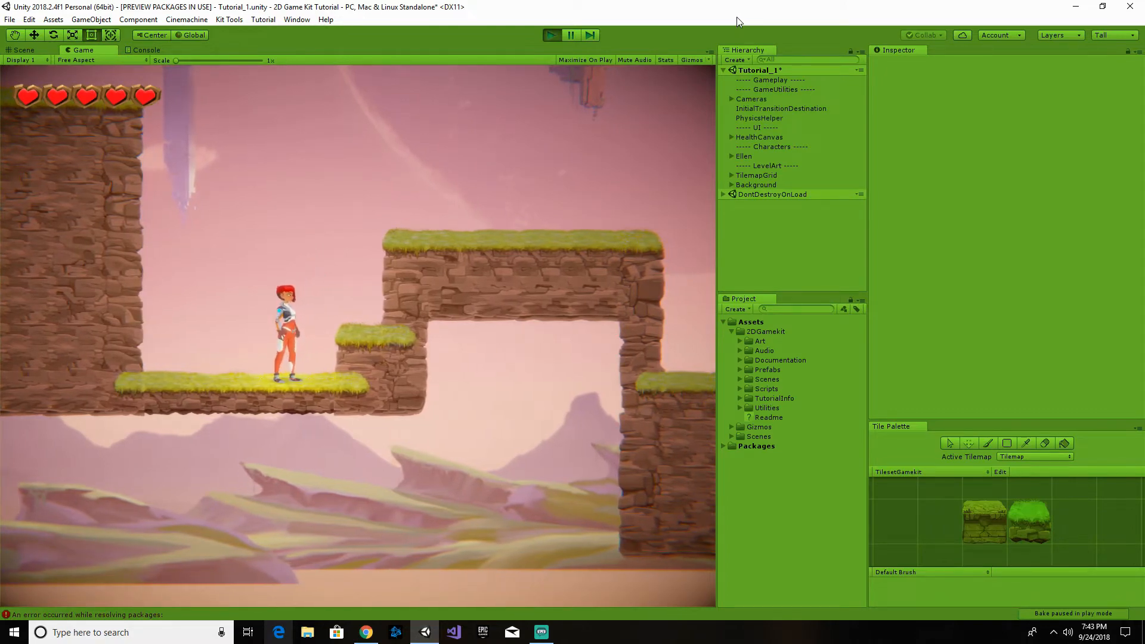
{"action": "key", "text": "F12"}
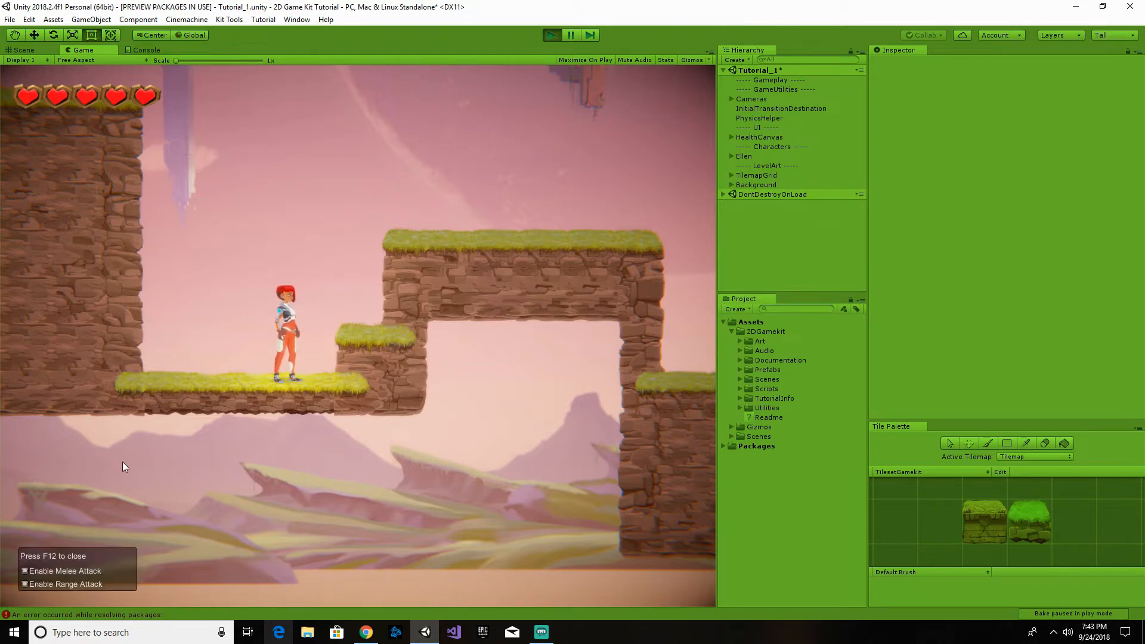
{"action": "left_click", "coordinate": [25, 570]}
{"action": "key", "text": "d"}
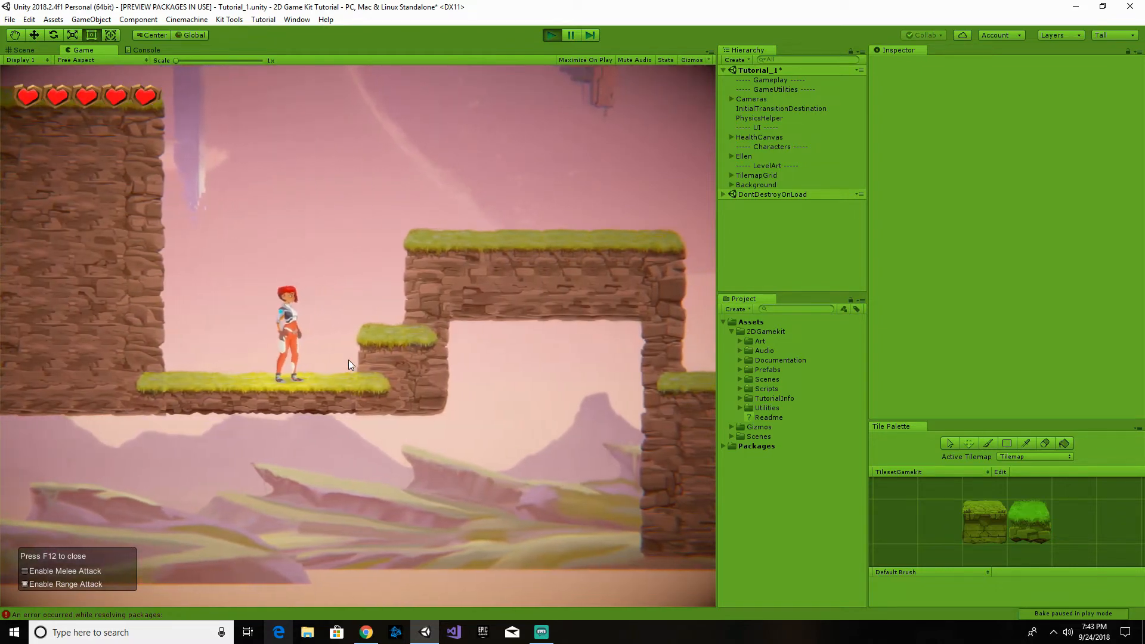
{"action": "left_click", "coordinate": [25, 570]}
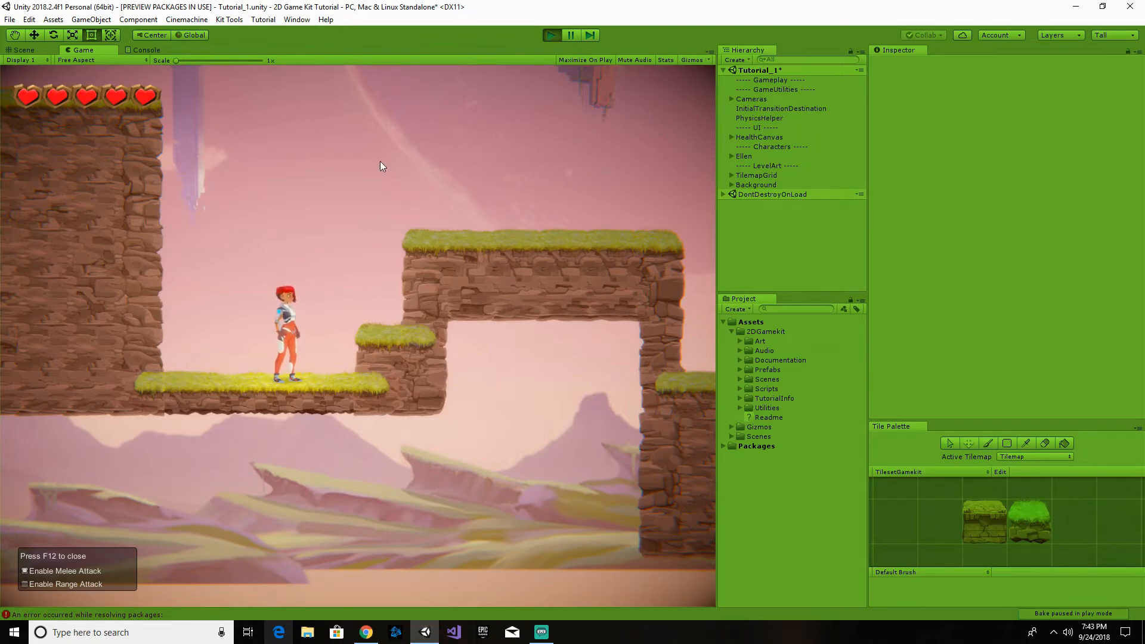
{"action": "left_click", "coordinate": [552, 35]}
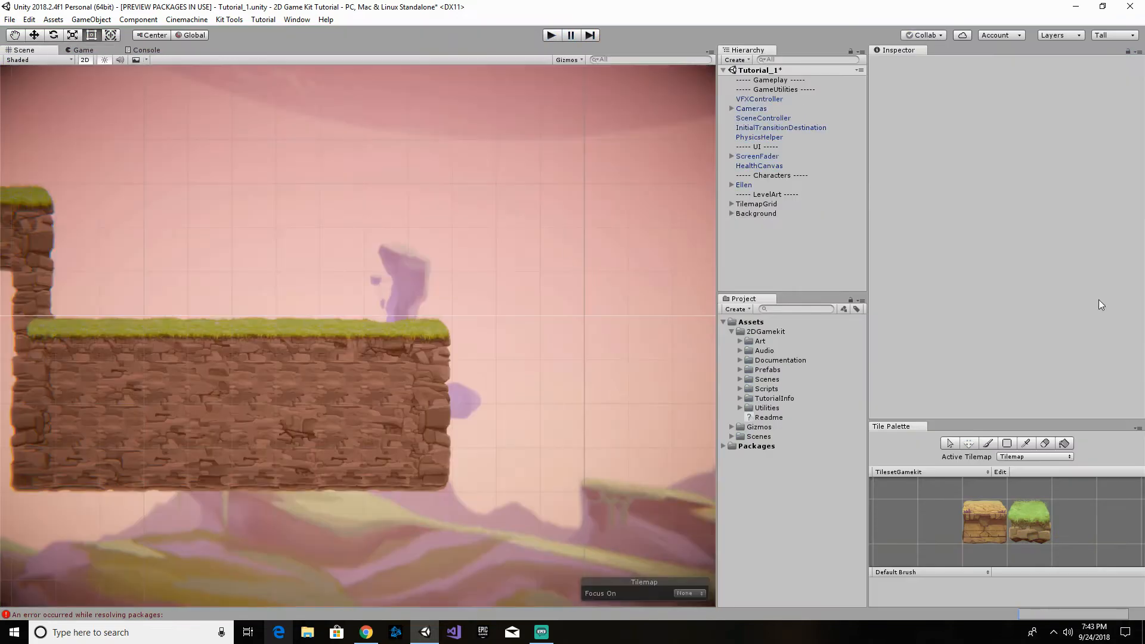
- Activate the Move tool and save the Tutorial_1 scene
{"action": "key", "text": "alt+Tab"}
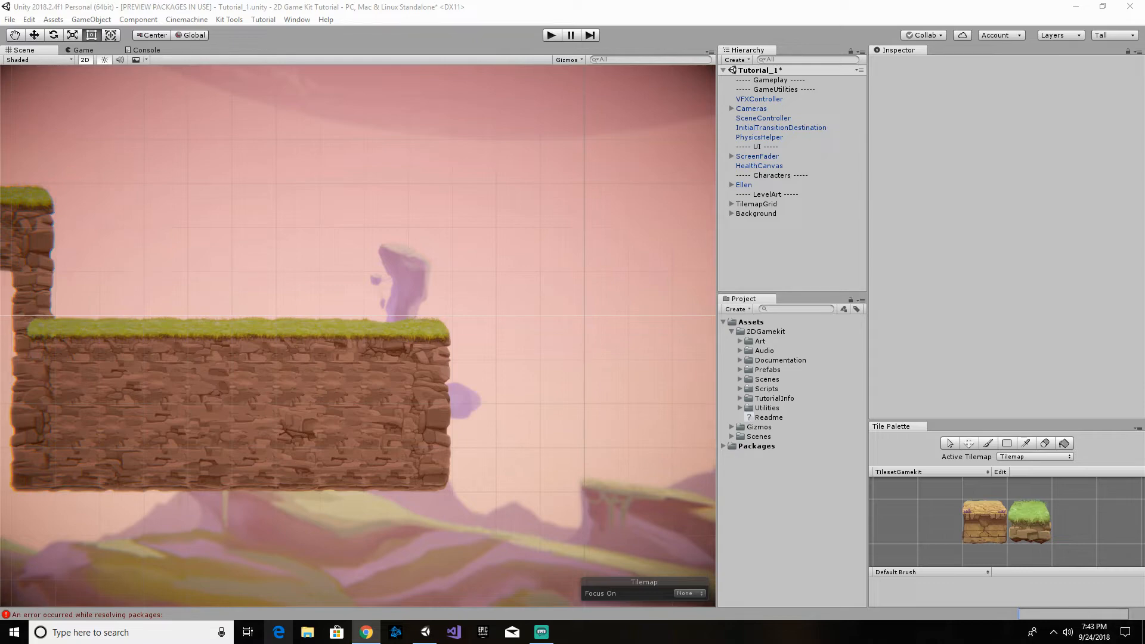
{"action": "left_click", "coordinate": [35, 34]}
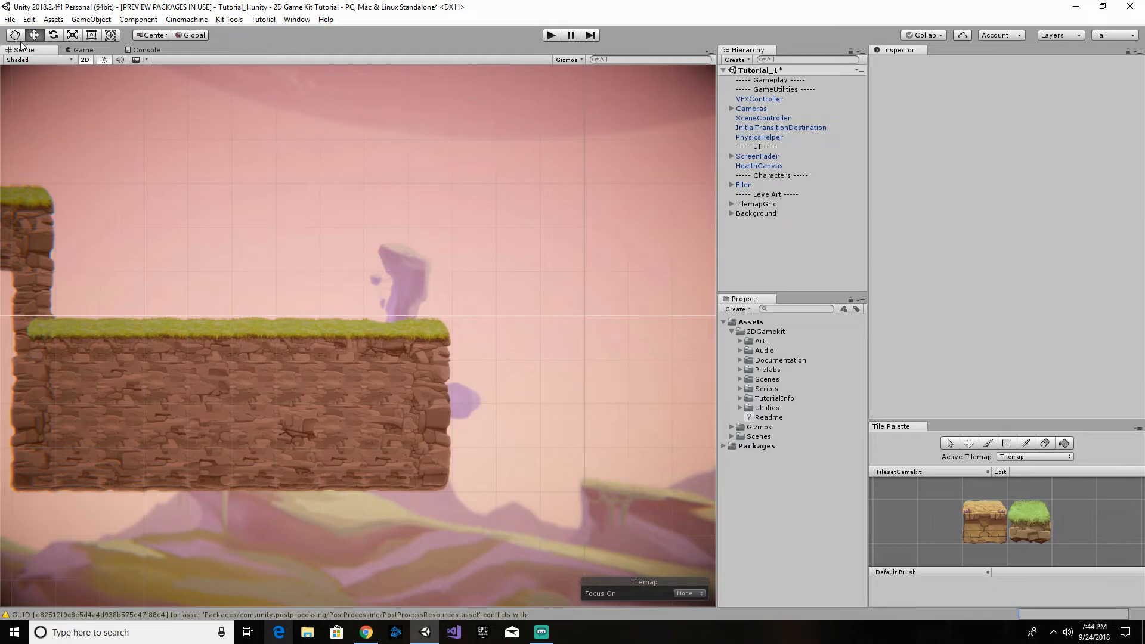
{"action": "left_click", "coordinate": [10, 19]}
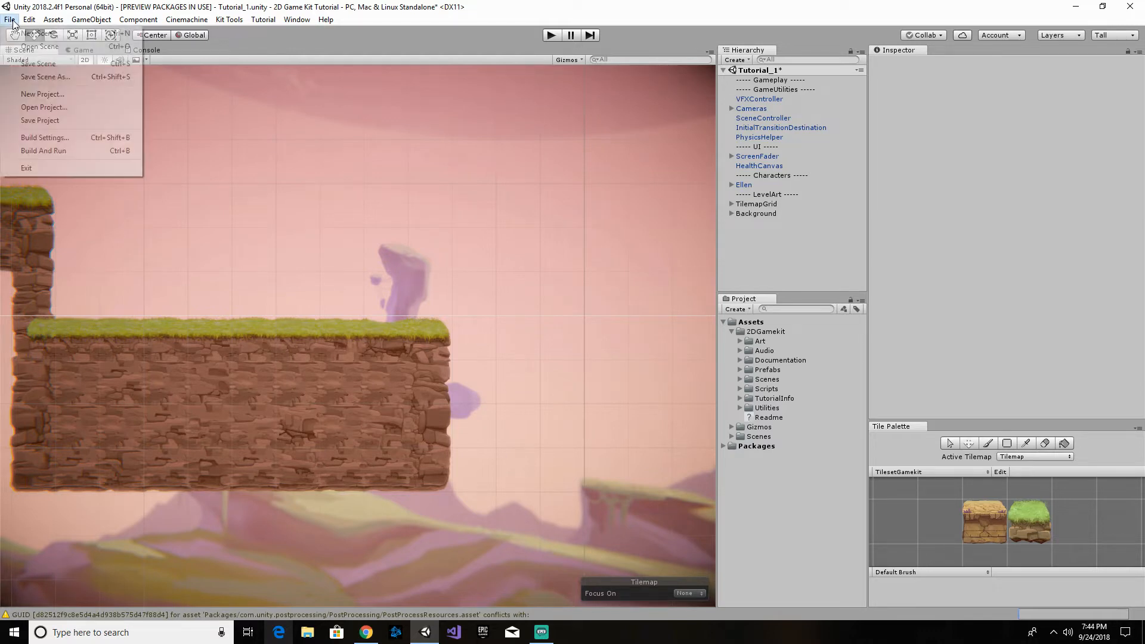
{"action": "left_click", "coordinate": [34, 67]}
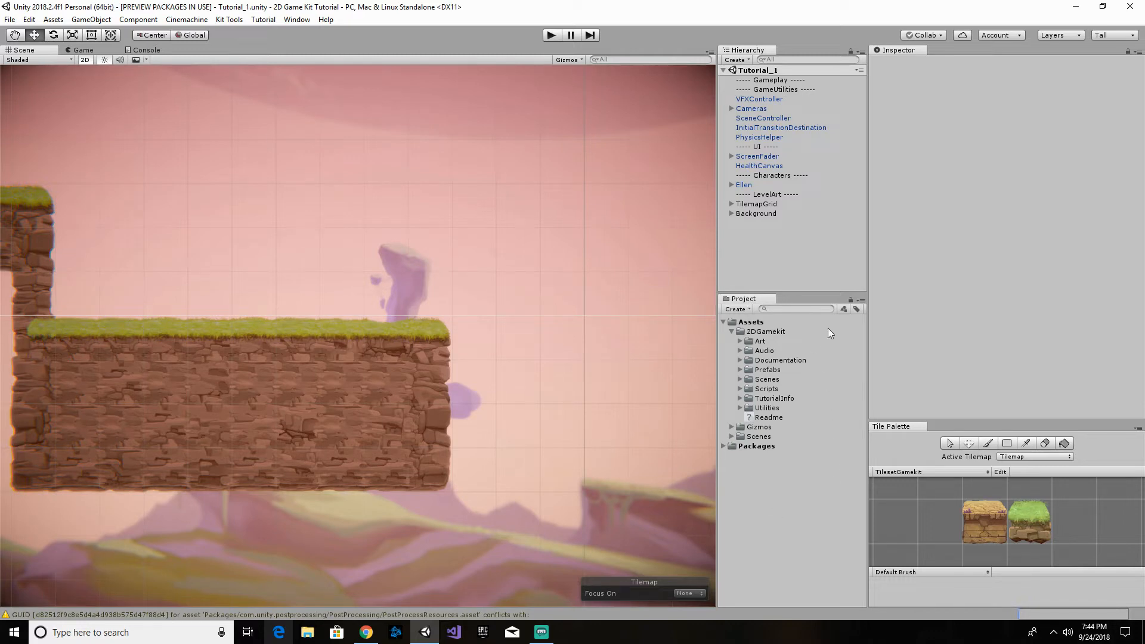
- Place a MovingPlatform from the Interactables prefabs in the scene, above the lower ground block
{"action": "left_click", "coordinate": [739, 370]}
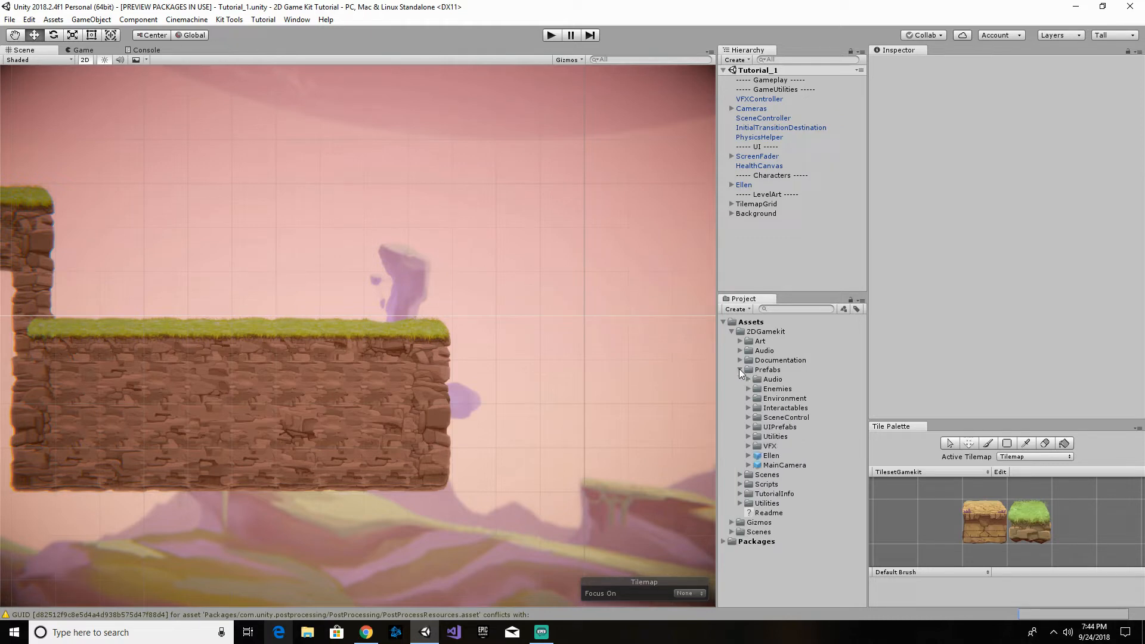
{"action": "left_click", "coordinate": [749, 409]}
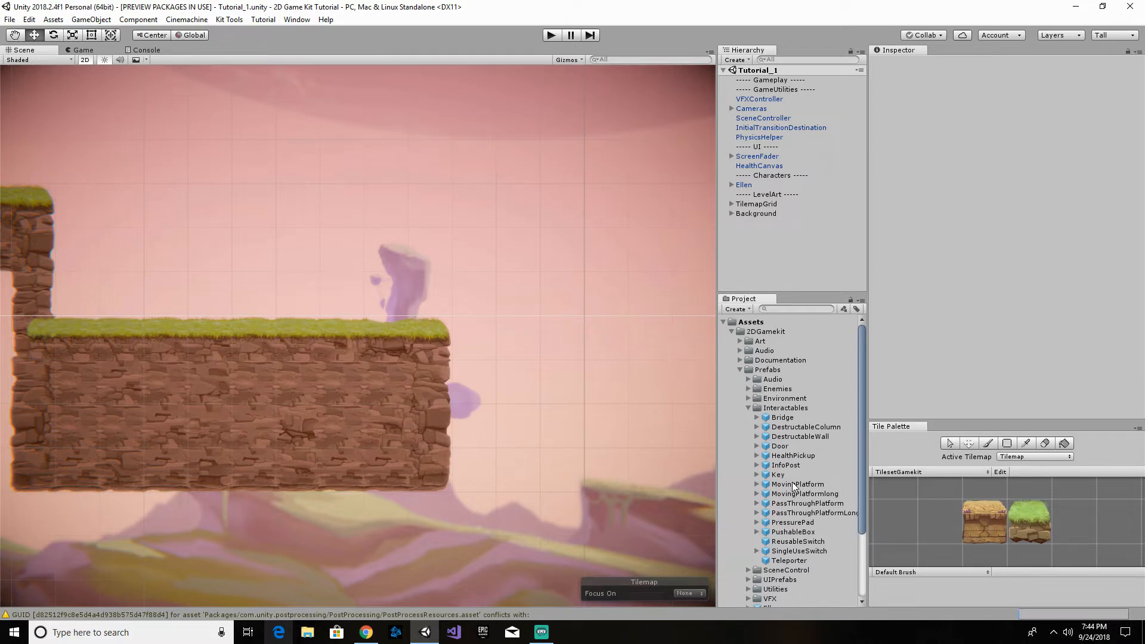
{"action": "left_click_drag", "start_coordinate": [793, 486], "coordinate": [287, 213]}
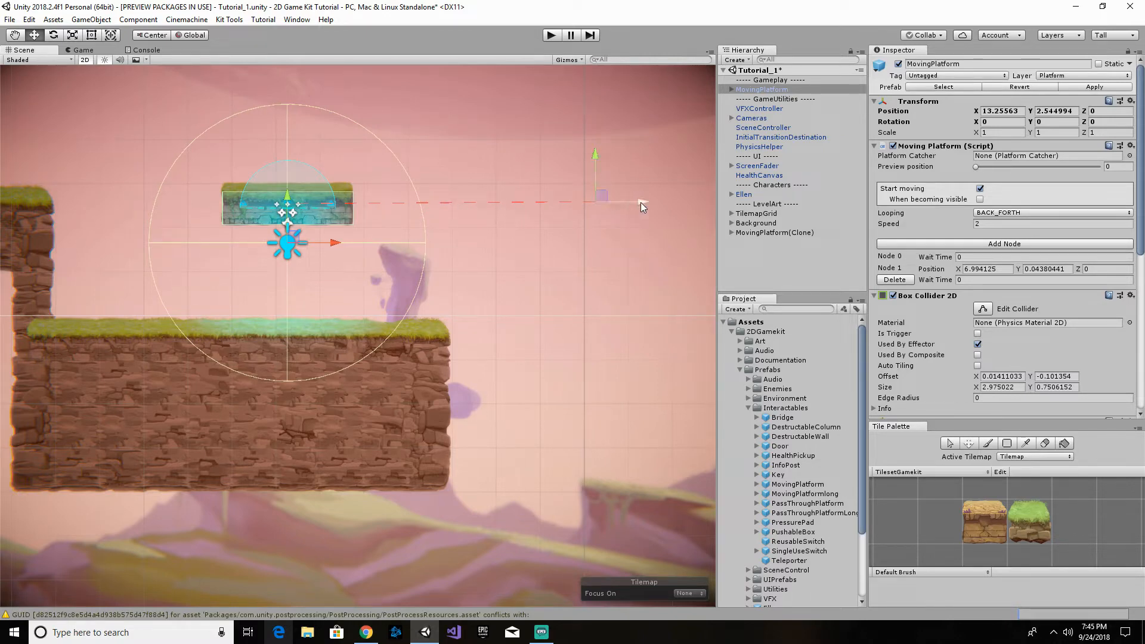
- Set the platform's Node 1 to about X 7.03, move the platform beside the overhang at X 9.76, and preview its path
{"action": "mouse_move", "coordinate": [640, 203]}
{"action": "left_mouse_down"}
{"action": "mouse_move", "coordinate": [519, 206]}
{"action": "mouse_move", "coordinate": [642, 205]}
{"action": "left_mouse_up"}
{"action": "left_click_drag", "start_coordinate": [335, 243], "coordinate": [169, 250]}
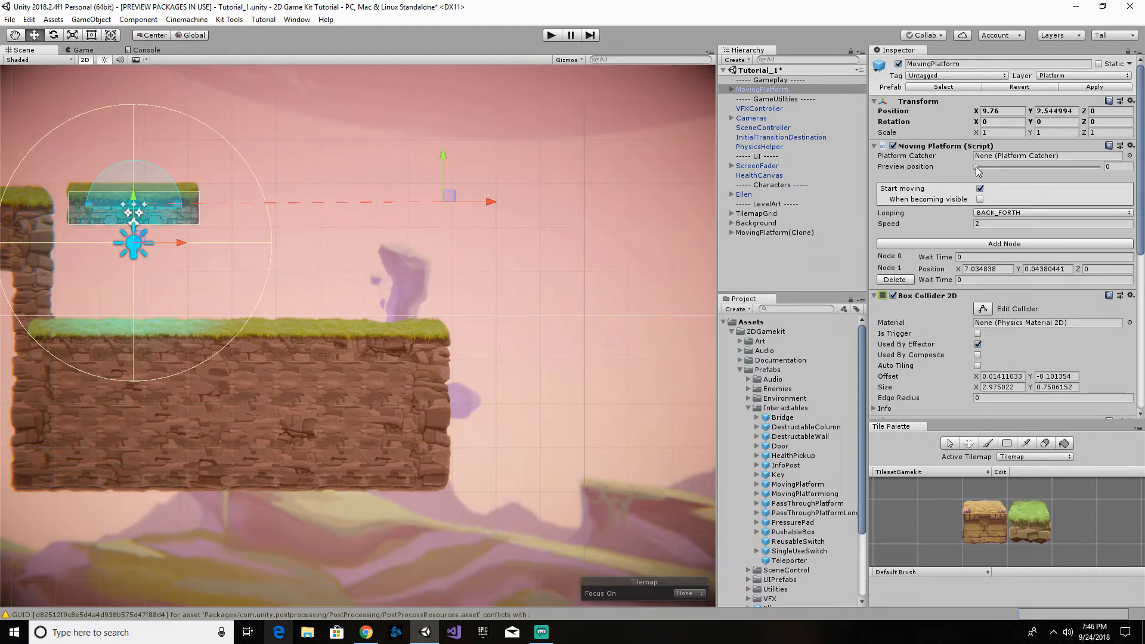
{"action": "mouse_move", "coordinate": [976, 168]}
{"action": "left_mouse_down"}
{"action": "mouse_move", "coordinate": [1108, 168]}
{"action": "mouse_move", "coordinate": [968, 180]}
{"action": "left_mouse_up"}
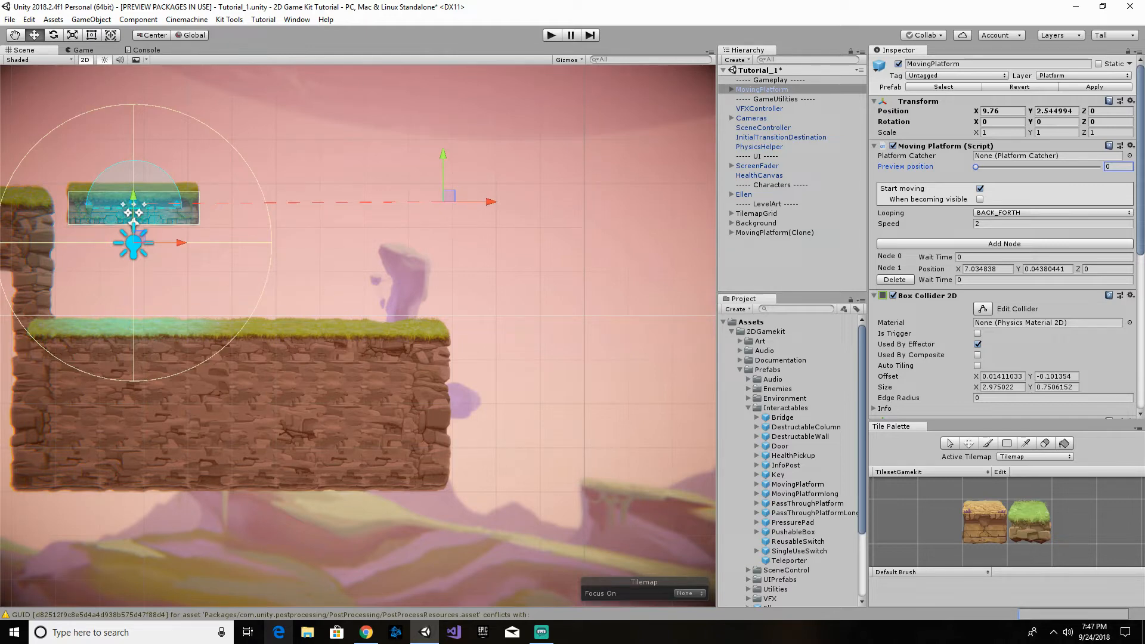
- Add two nodes to the platform's path, placing Node 2 at about X 6.98, Y 9.23 and Node 3 at about X -0.07, Y 9.15
{"action": "left_click", "coordinate": [993, 247]}
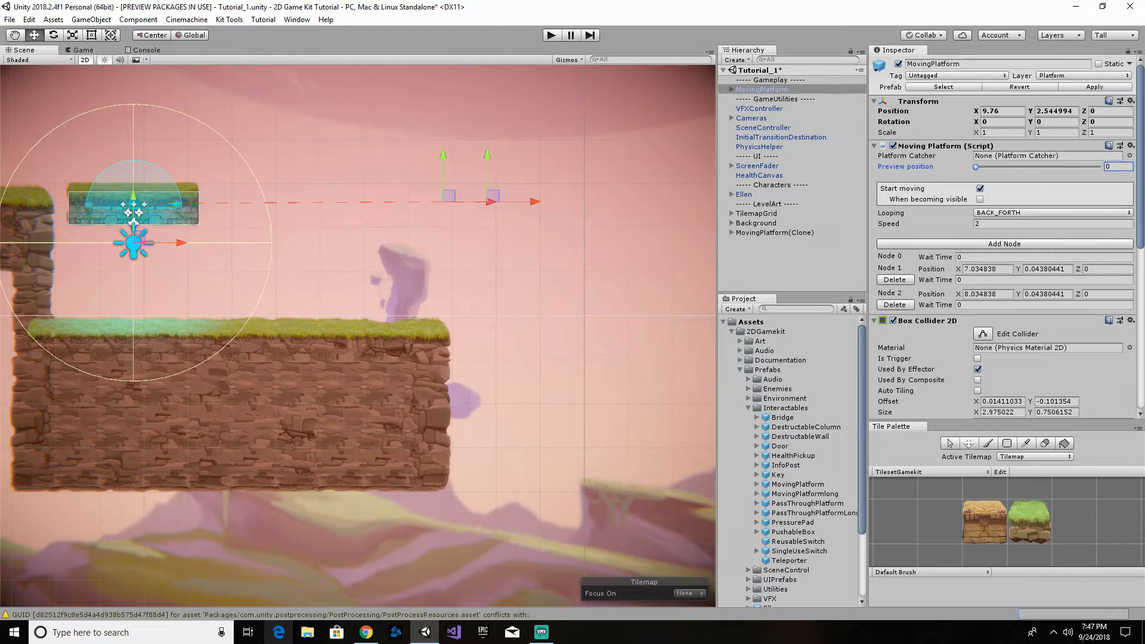
{"action": "left_click", "coordinate": [998, 245]}
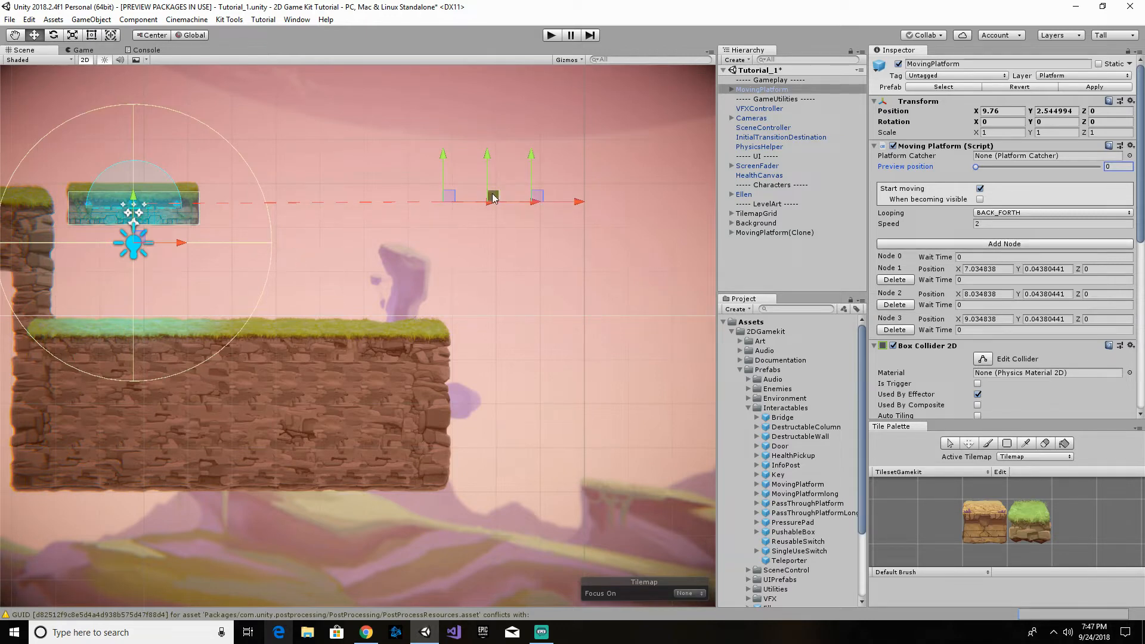
{"action": "left_click_drag", "start_coordinate": [488, 169], "coordinate": [488, 90]}
{"action": "scroll", "coordinate": [563, 218], "scroll_direction": "down", "scroll_amount": 6}
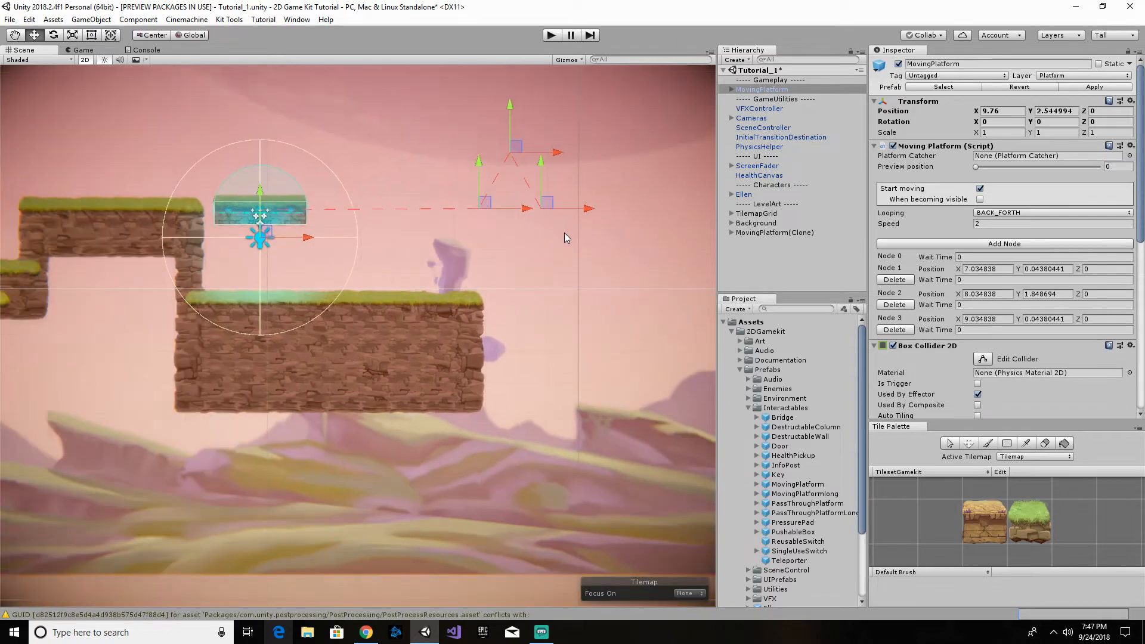
{"action": "scroll", "coordinate": [572, 242], "scroll_direction": "down", "scroll_amount": 4}
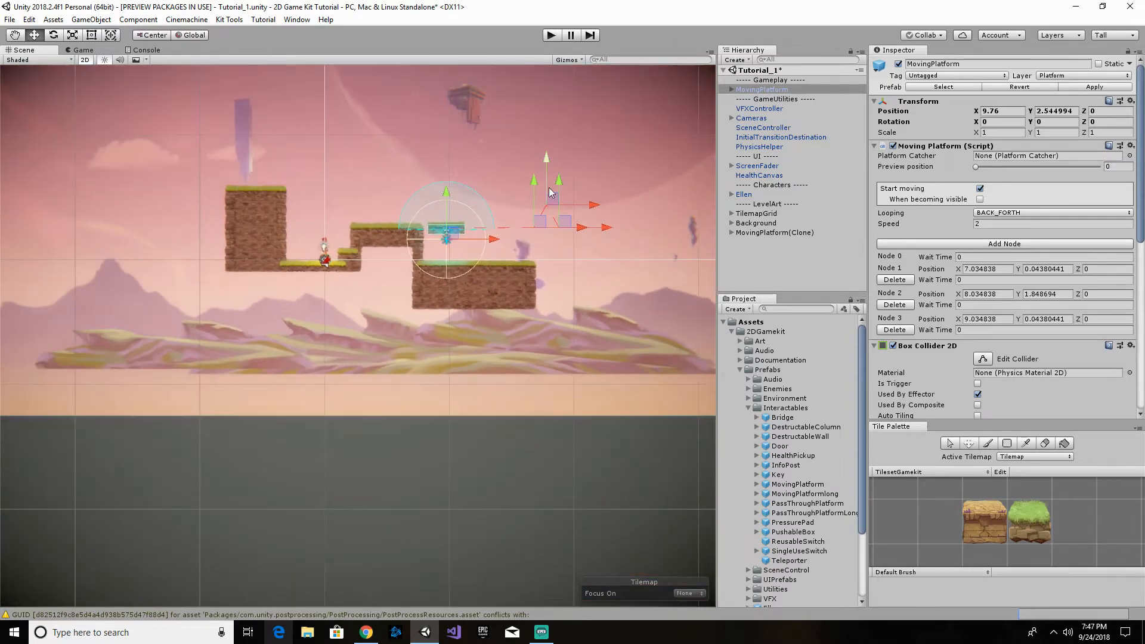
{"action": "left_click_drag", "start_coordinate": [552, 199], "coordinate": [539, 113]}
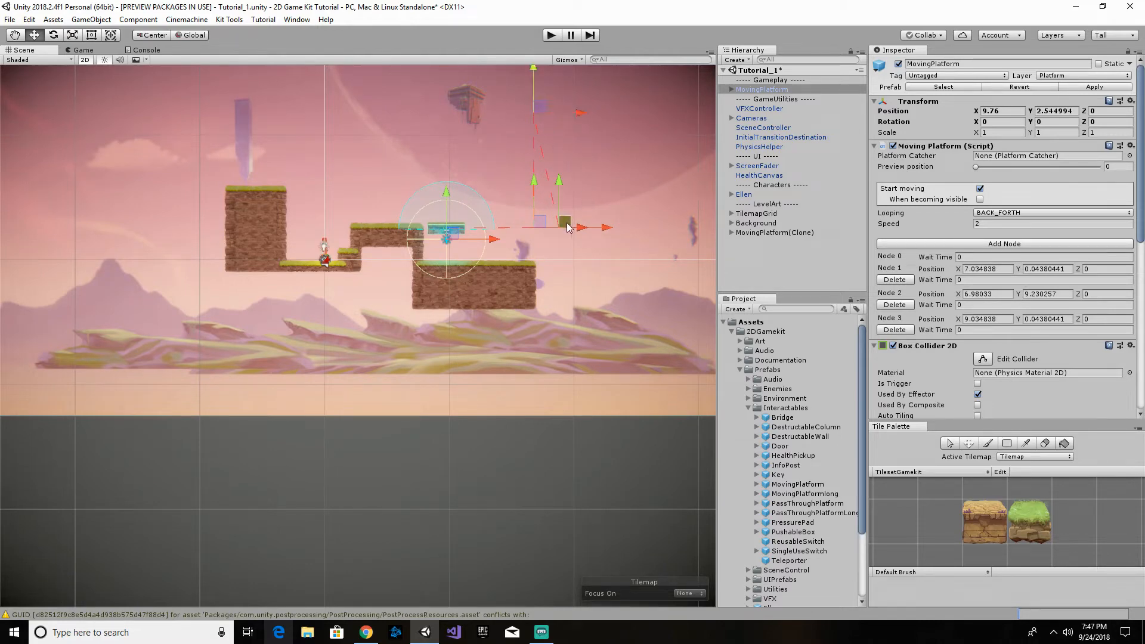
{"action": "left_click_drag", "start_coordinate": [564, 223], "coordinate": [455, 113]}
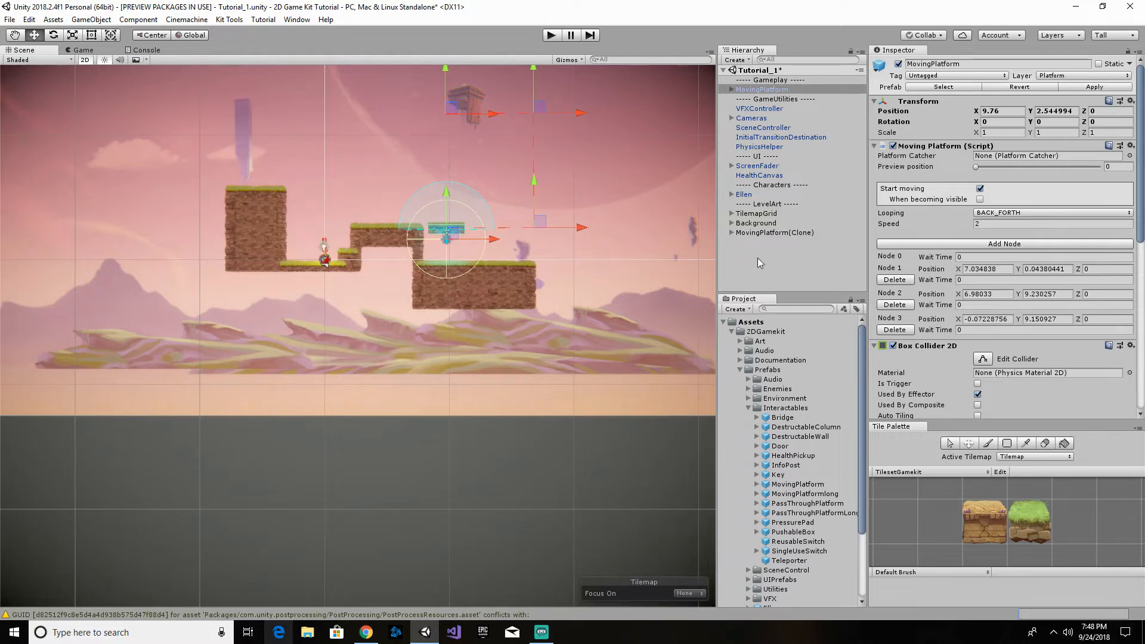
- Playtest the scene, moving Ellen onto the overhang, watching the platform travel its path, and jumping onto it
{"action": "left_click", "coordinate": [552, 35]}
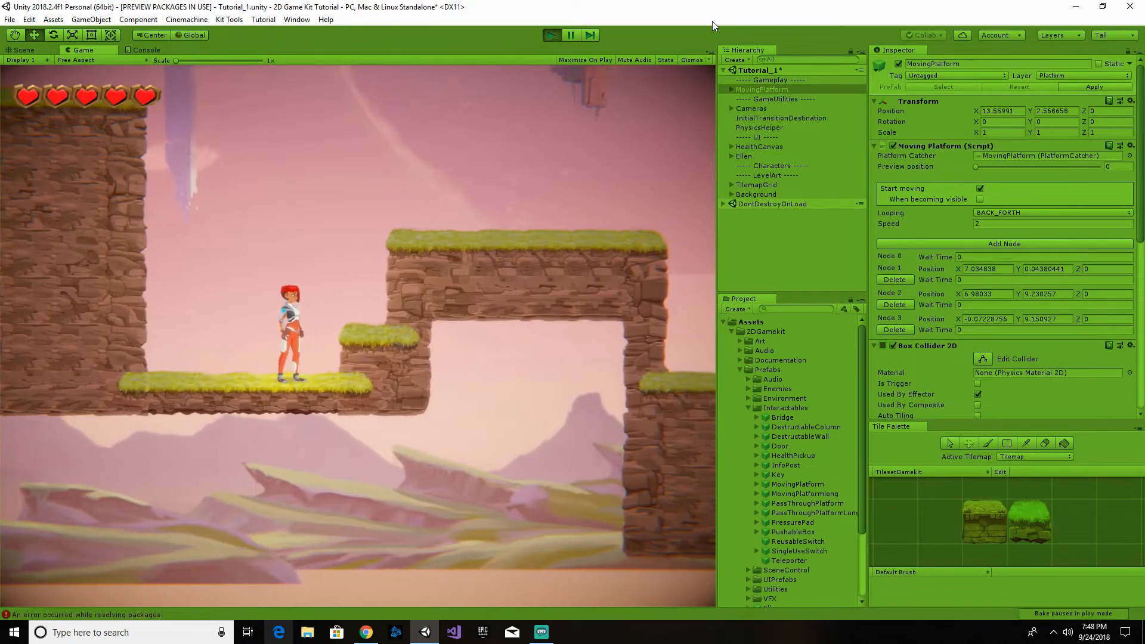
{"action": "key", "text": "d"}
{"action": "key", "text": "space"}
{"action": "key", "text": "d"}
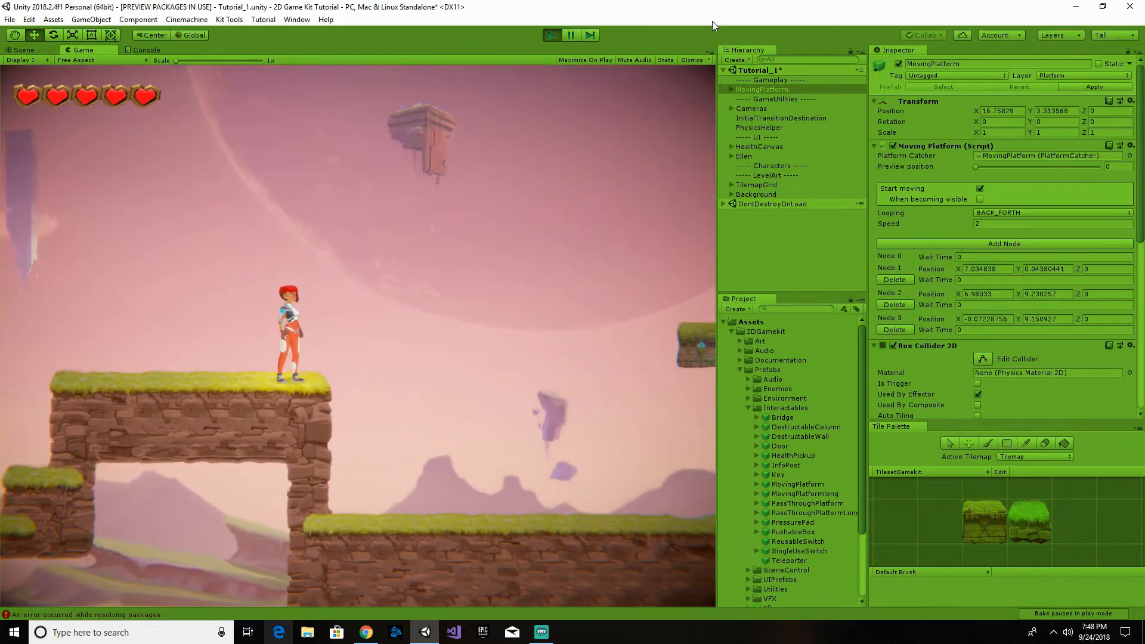
{"action": "key", "text": "space"}
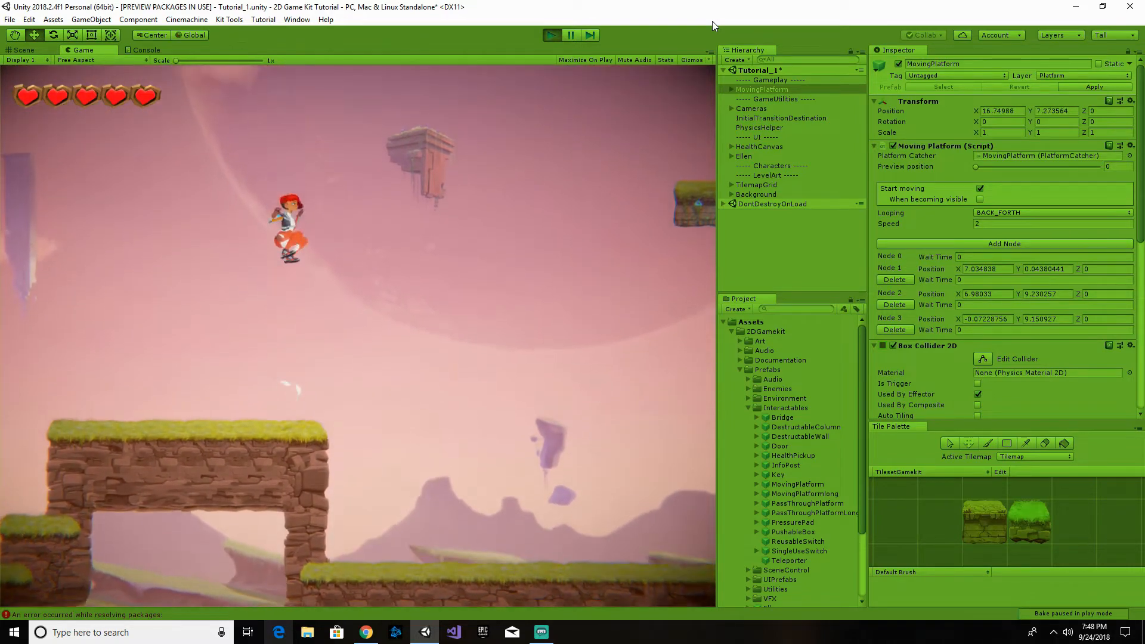
{"action": "key", "text": "space"}
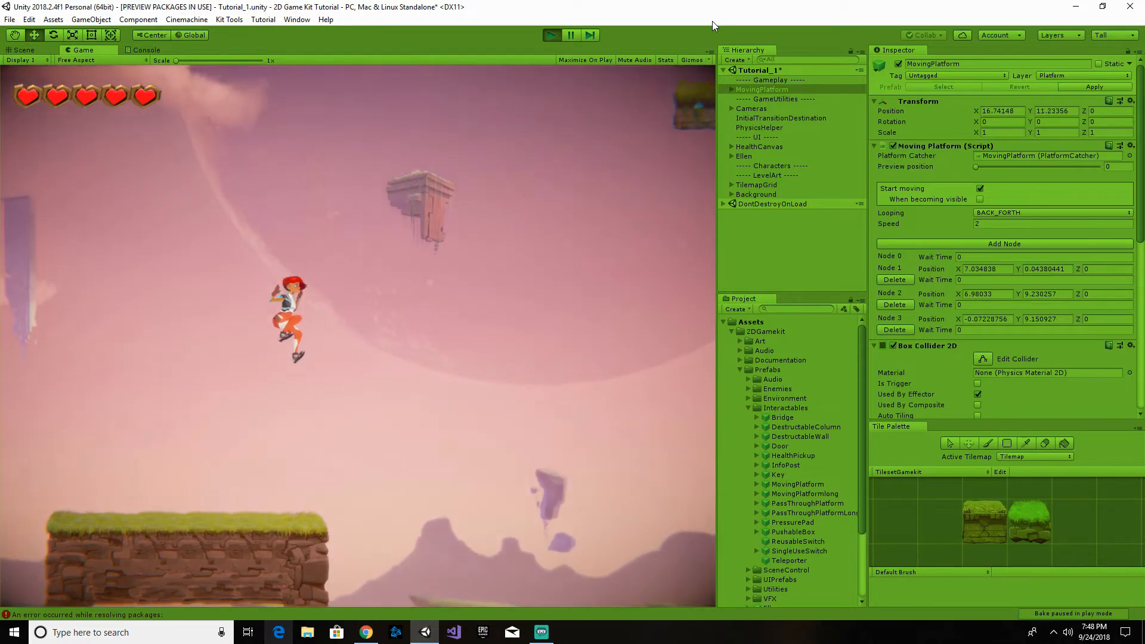
{"action": "key", "text": "space"}
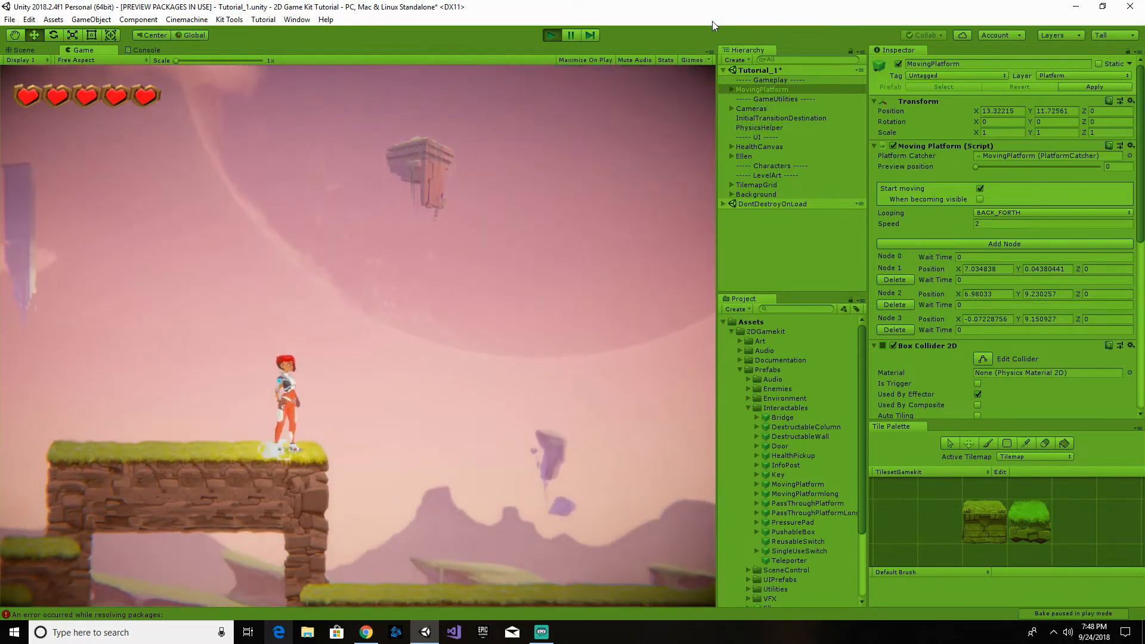
{"action": "key", "text": "space"}
{"action": "key", "text": "space"}
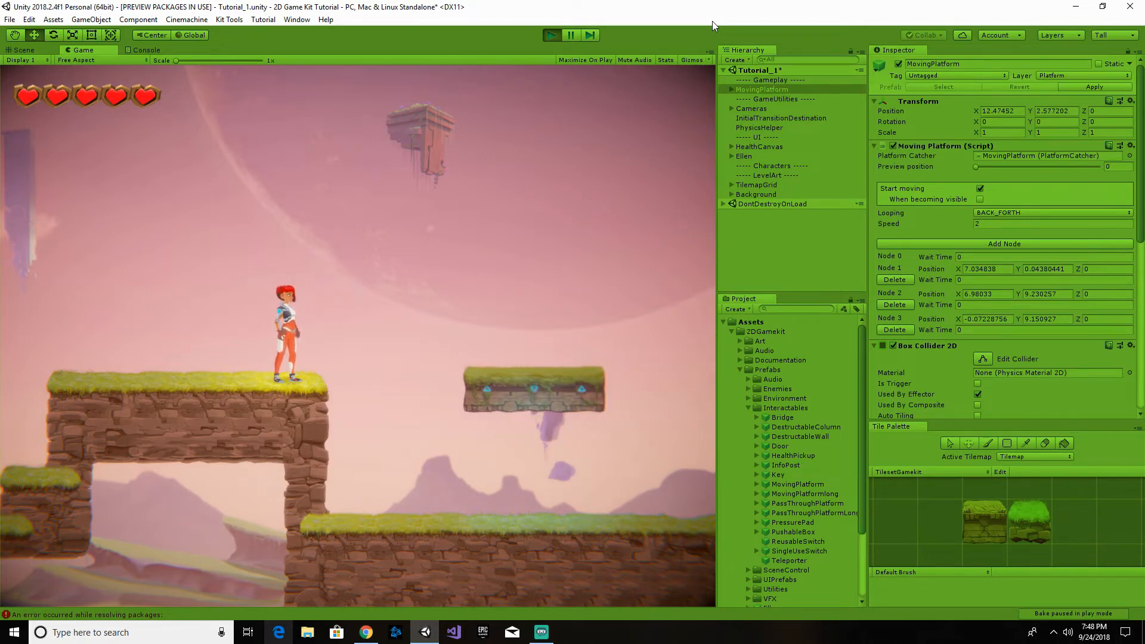
{"action": "key", "text": "d"}
{"action": "key", "text": "space"}
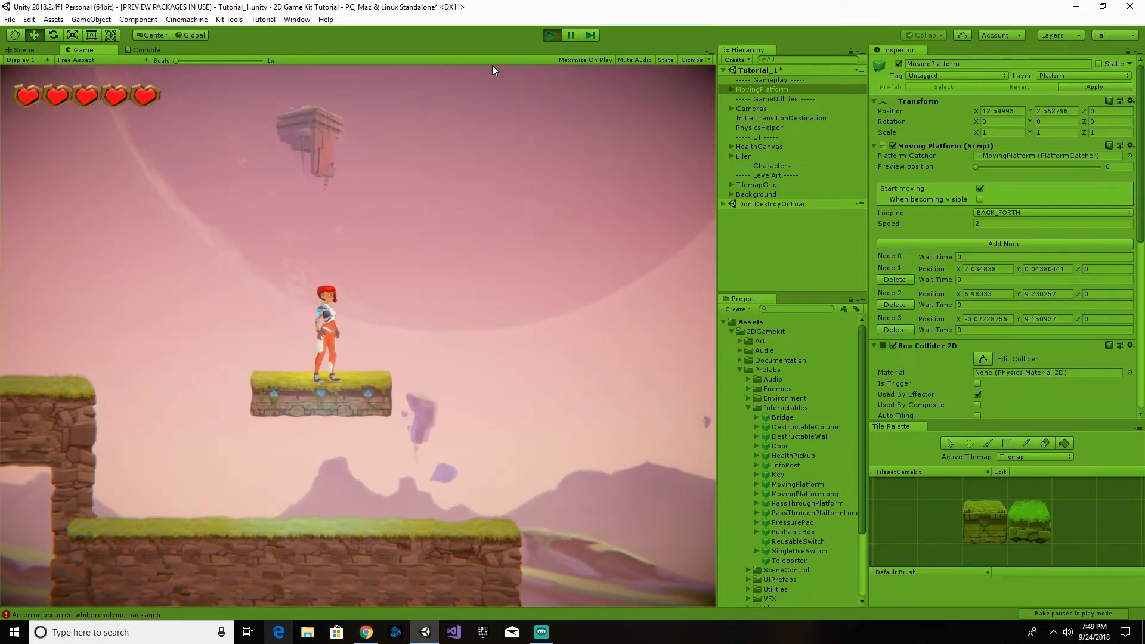
- Exit play mode and set the moving platform's Looping mode to LOOP
{"action": "left_click", "coordinate": [551, 35]}
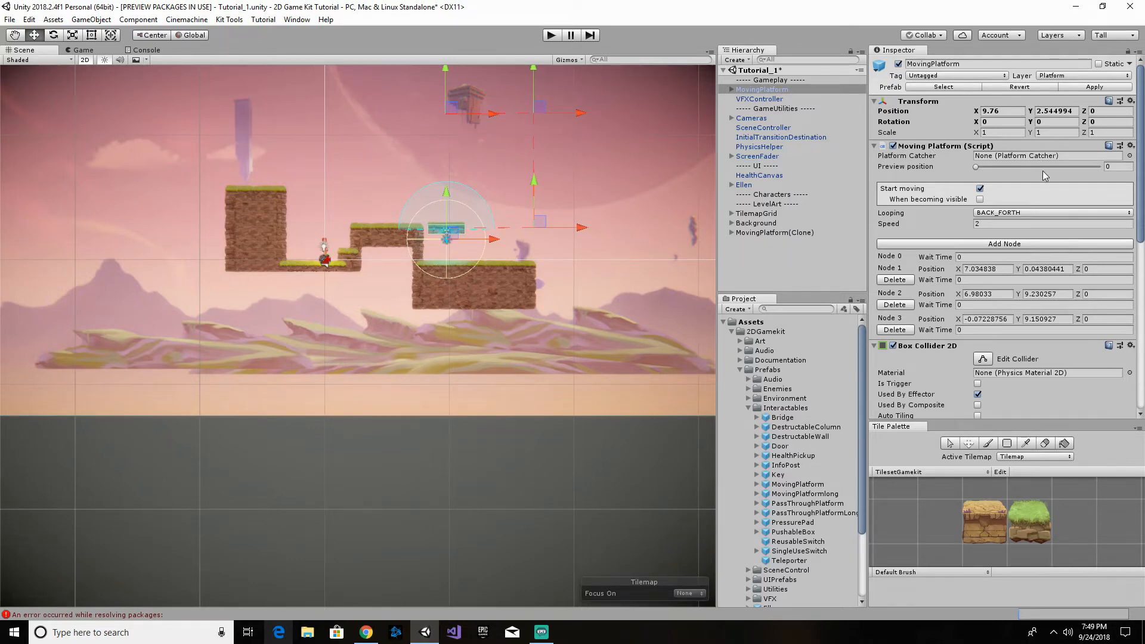
{"action": "left_click", "coordinate": [1120, 214]}
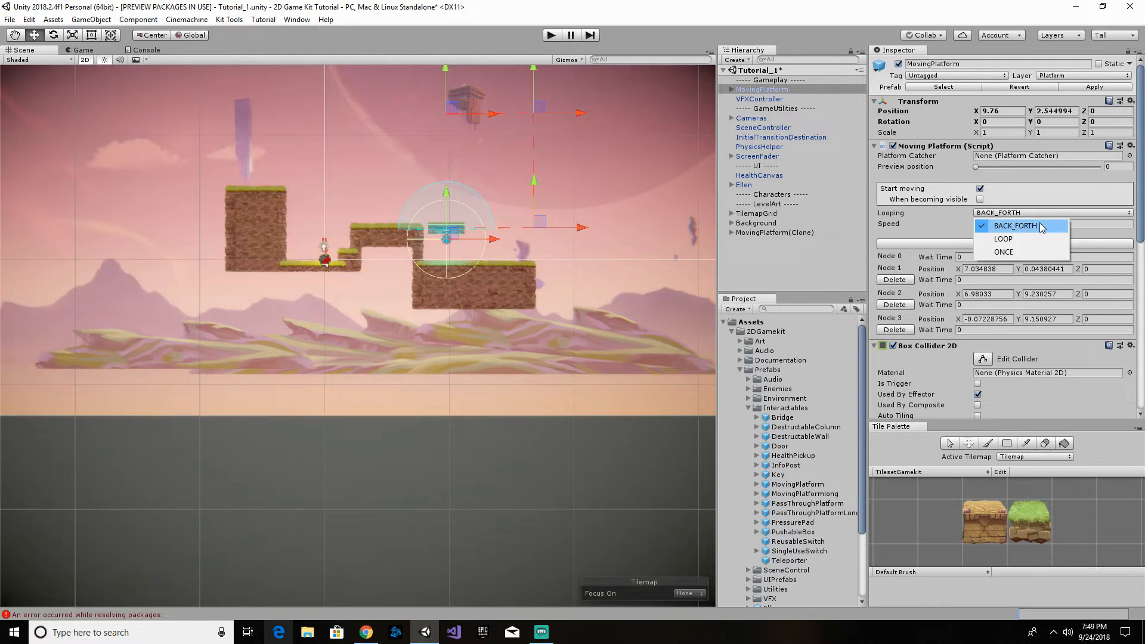
{"action": "left_click", "coordinate": [1023, 239]}
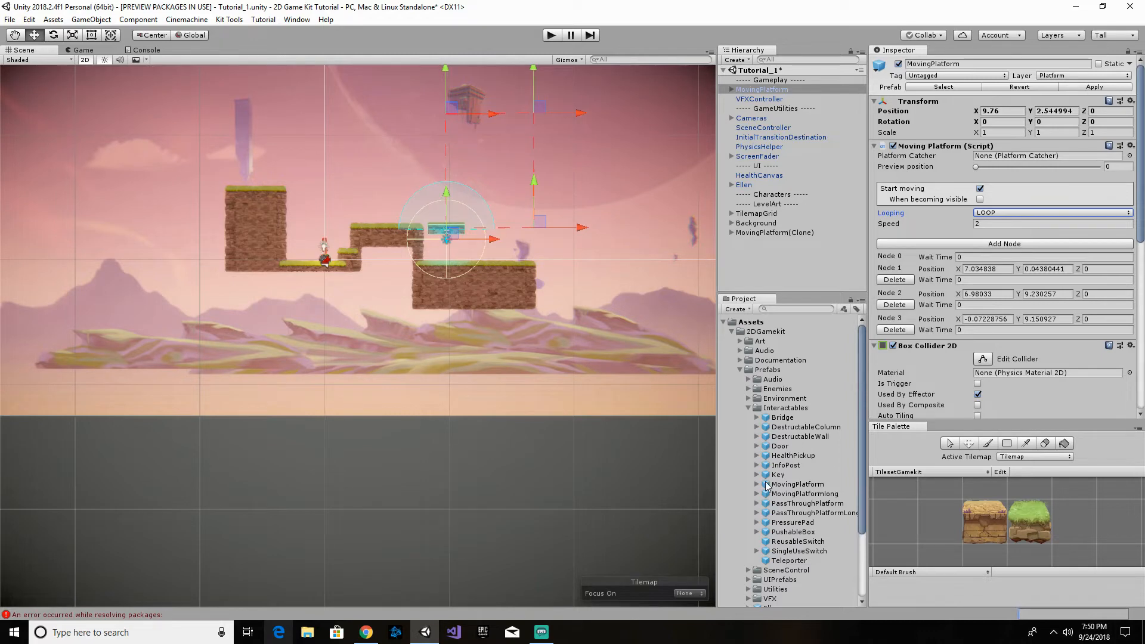
- Read the MovingPlatform component document in the kit's Documentation sources, and collapse the documentation folders again
{"action": "left_click", "coordinate": [741, 361]}
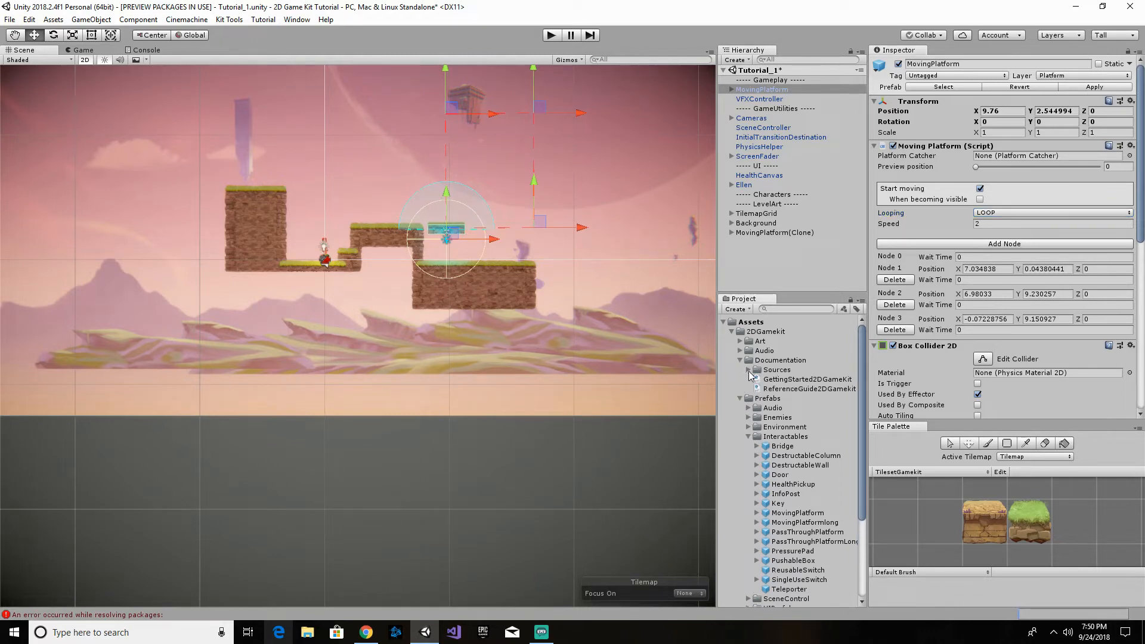
{"action": "left_click", "coordinate": [810, 389]}
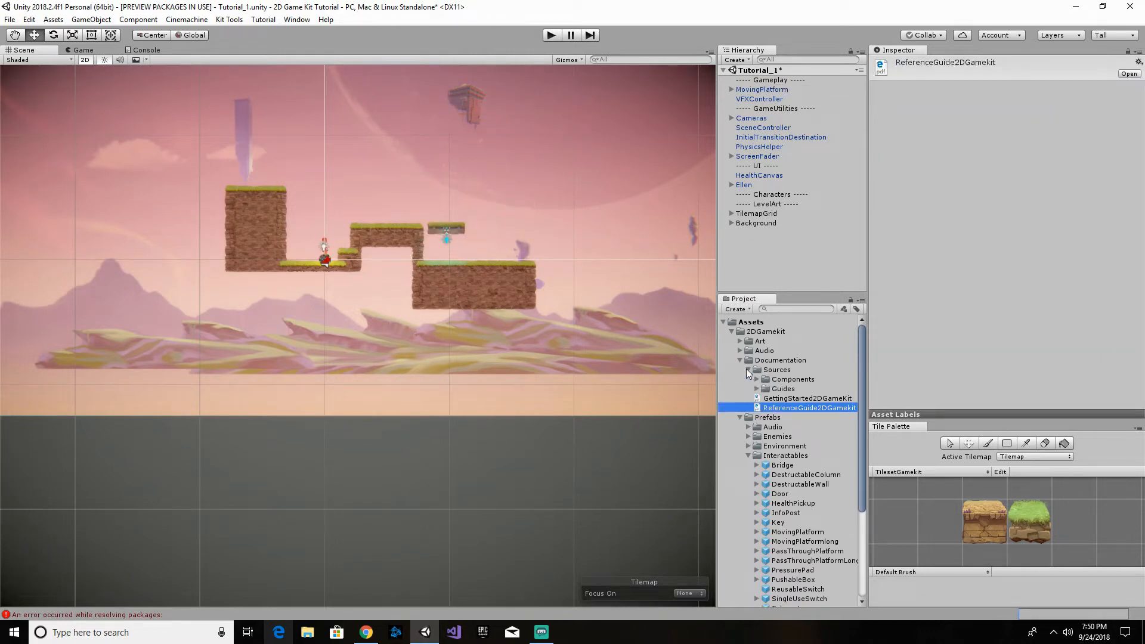
{"action": "left_click", "coordinate": [757, 379]}
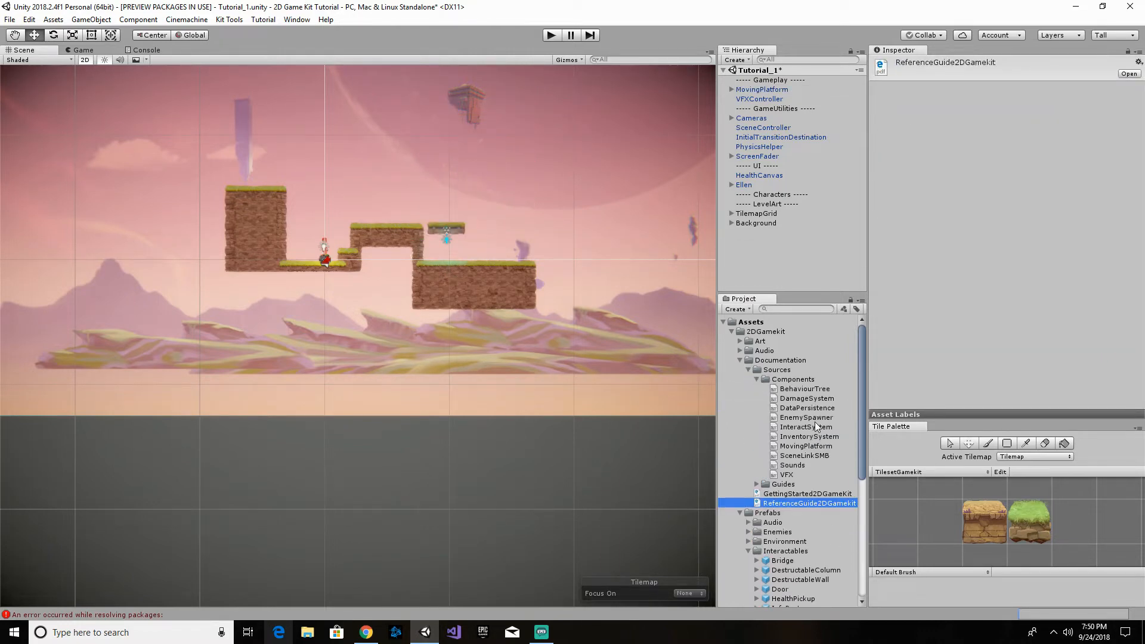
{"action": "left_click", "coordinate": [810, 448]}
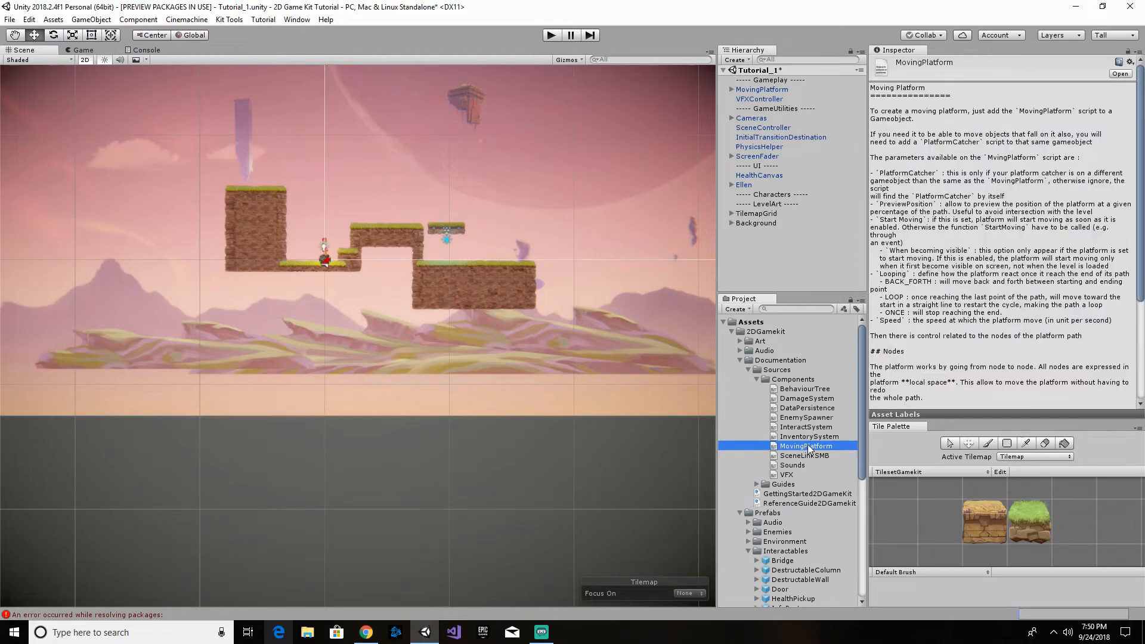
{"action": "scroll", "coordinate": [1008, 337], "scroll_direction": "down", "scroll_amount": 5}
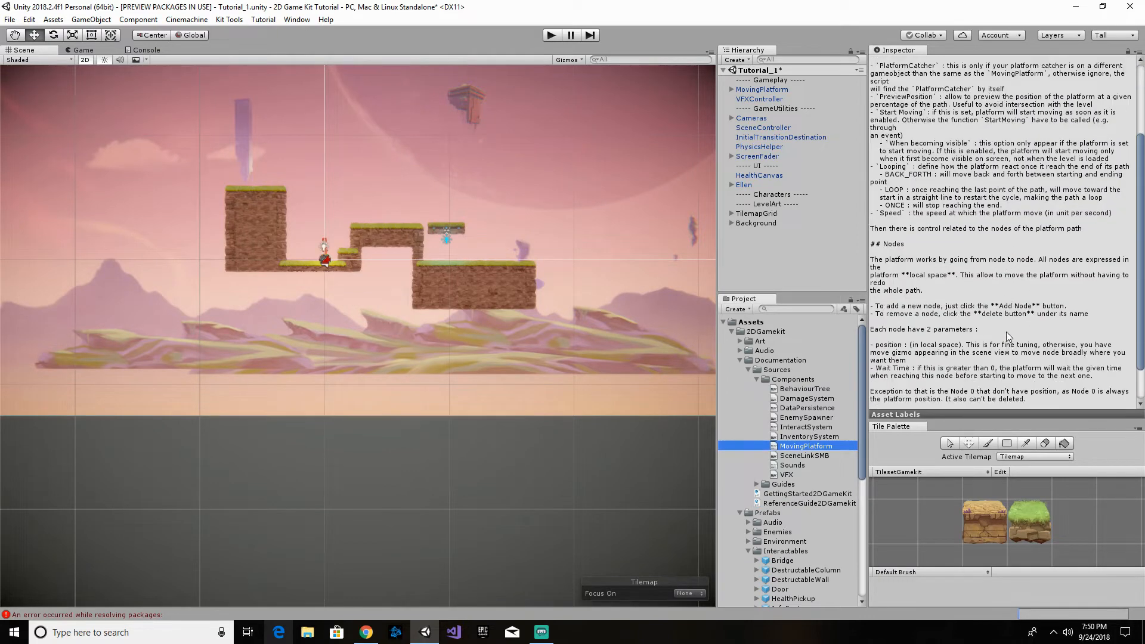
{"action": "scroll", "coordinate": [1008, 337], "scroll_direction": "up", "scroll_amount": 5}
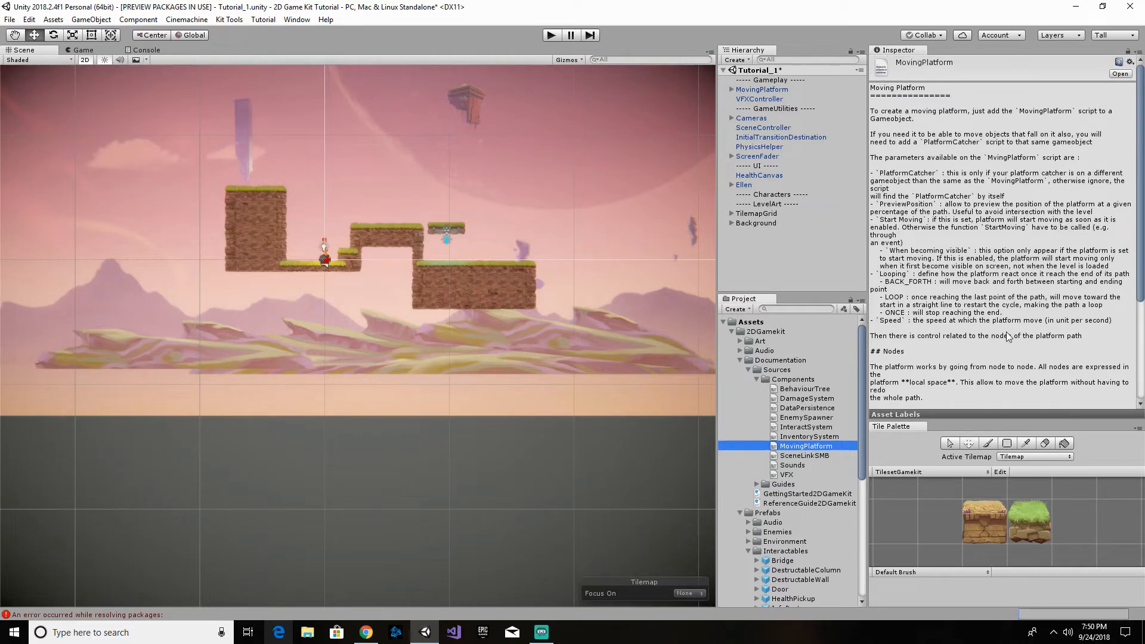
{"action": "left_click", "coordinate": [757, 379]}
{"action": "left_click", "coordinate": [747, 370]}
{"action": "left_click", "coordinate": [741, 361]}
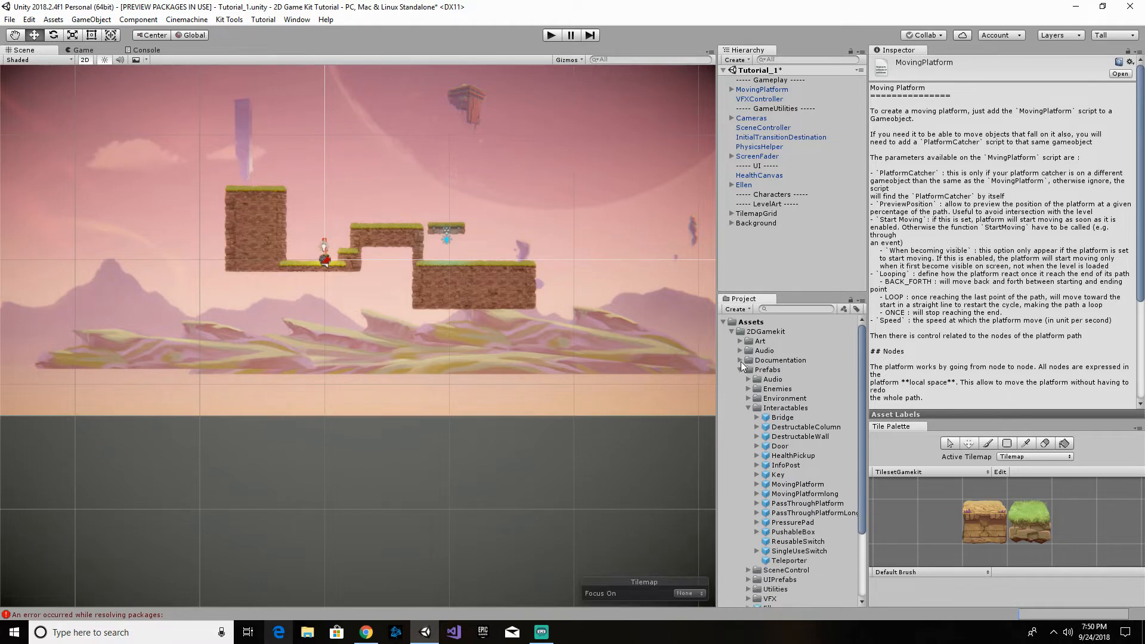
{"action": "left_click", "coordinate": [784, 359]}
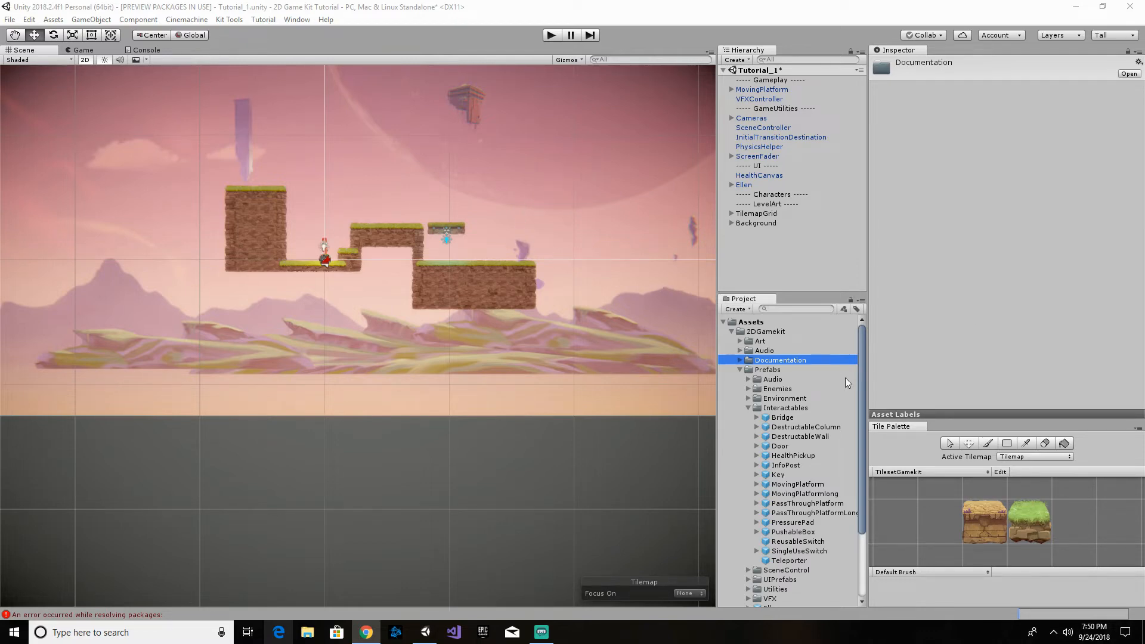
- Select MovingPlatform to show its path, and paint the outline of a tall grass-tile block beyond it, joined to the lower ground block
{"action": "middle_click_drag", "start_coordinate": [568, 224], "coordinate": [501, 305]}
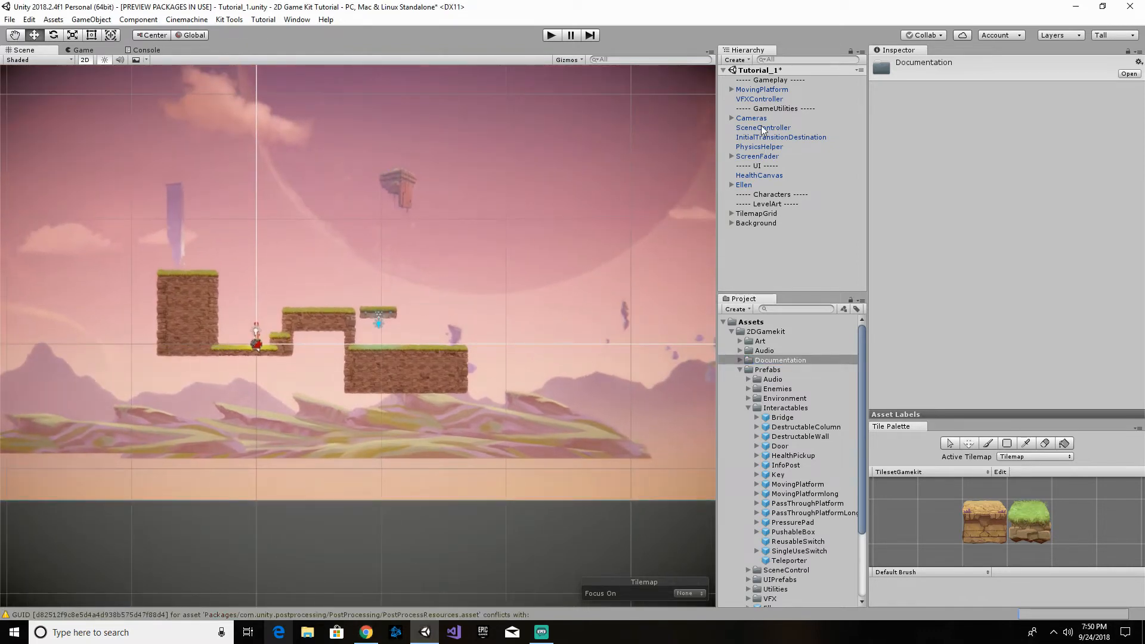
{"action": "left_click", "coordinate": [766, 91]}
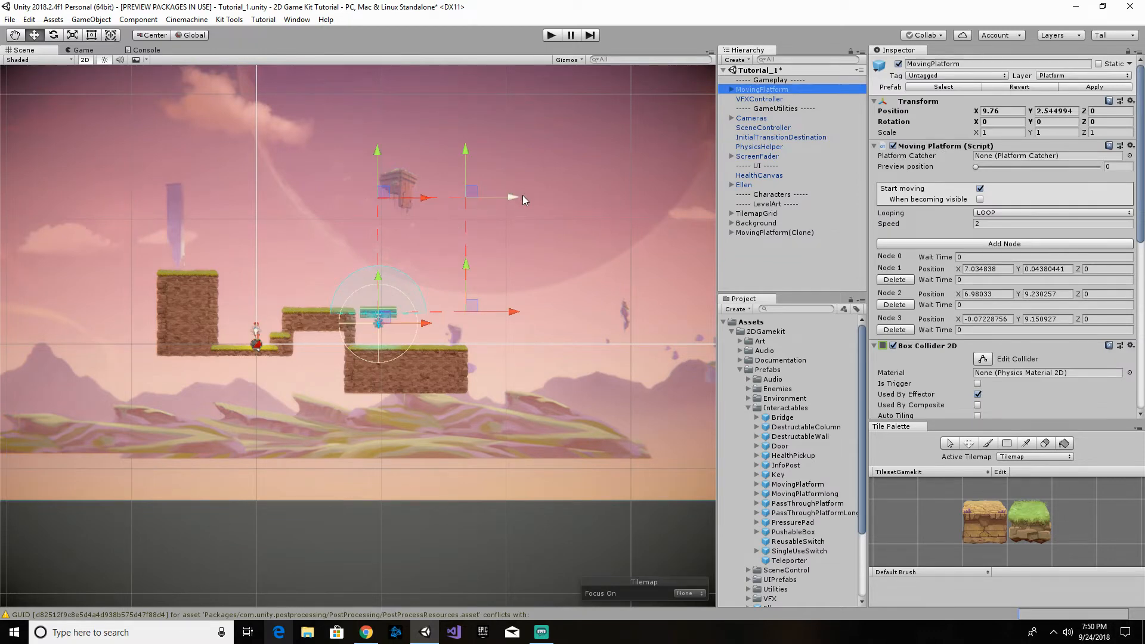
{"action": "left_click", "coordinate": [1029, 524]}
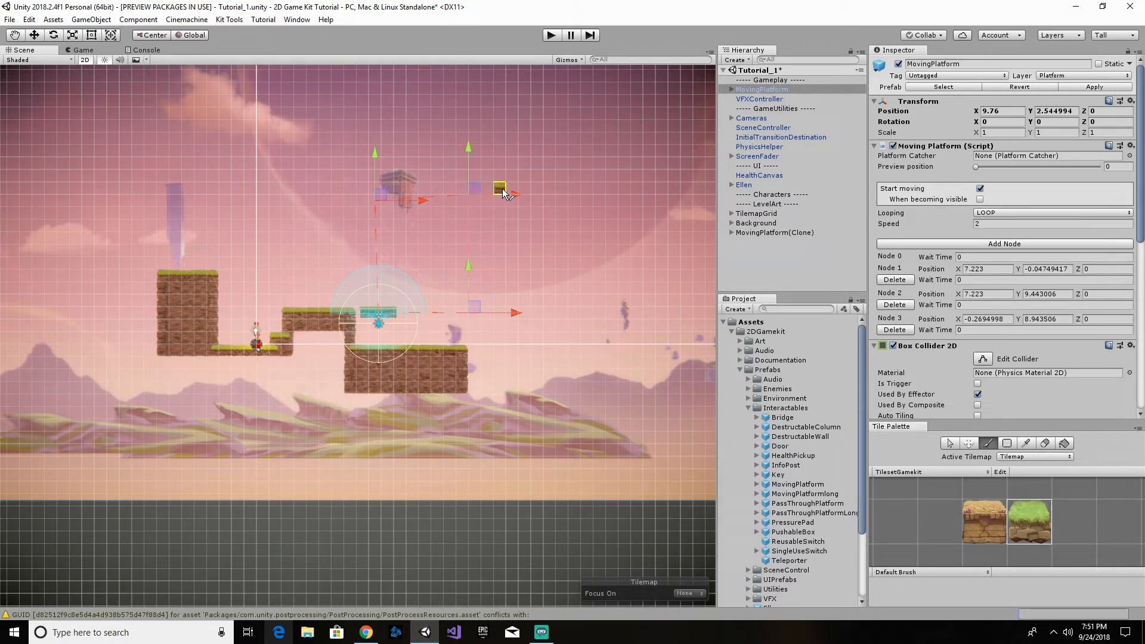
{"action": "left_click_drag", "start_coordinate": [601, 192], "coordinate": [628, 195]}
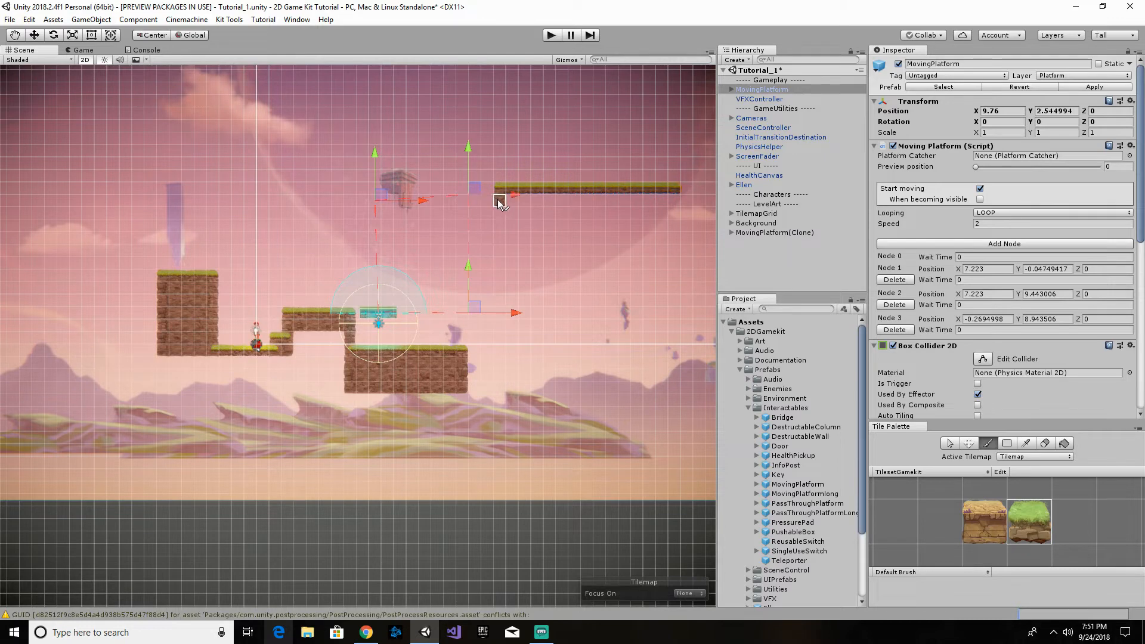
{"action": "mouse_move", "coordinate": [499, 203]}
{"action": "left_mouse_down"}
{"action": "mouse_move", "coordinate": [501, 353]}
{"action": "mouse_move", "coordinate": [470, 353]}
{"action": "mouse_move", "coordinate": [512, 354]}
{"action": "left_mouse_up"}
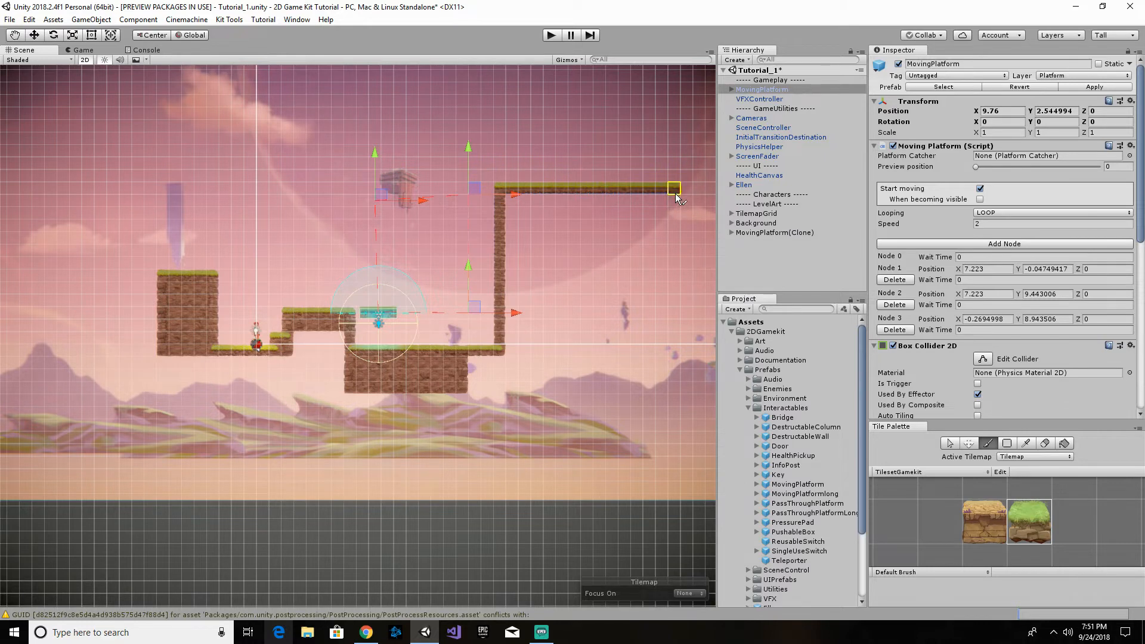
{"action": "left_click_drag", "start_coordinate": [679, 197], "coordinate": [680, 301]}
{"action": "mouse_move", "coordinate": [675, 341]}
{"action": "left_mouse_down"}
{"action": "mouse_move", "coordinate": [671, 392]}
{"action": "mouse_move", "coordinate": [461, 389]}
{"action": "left_mouse_up"}
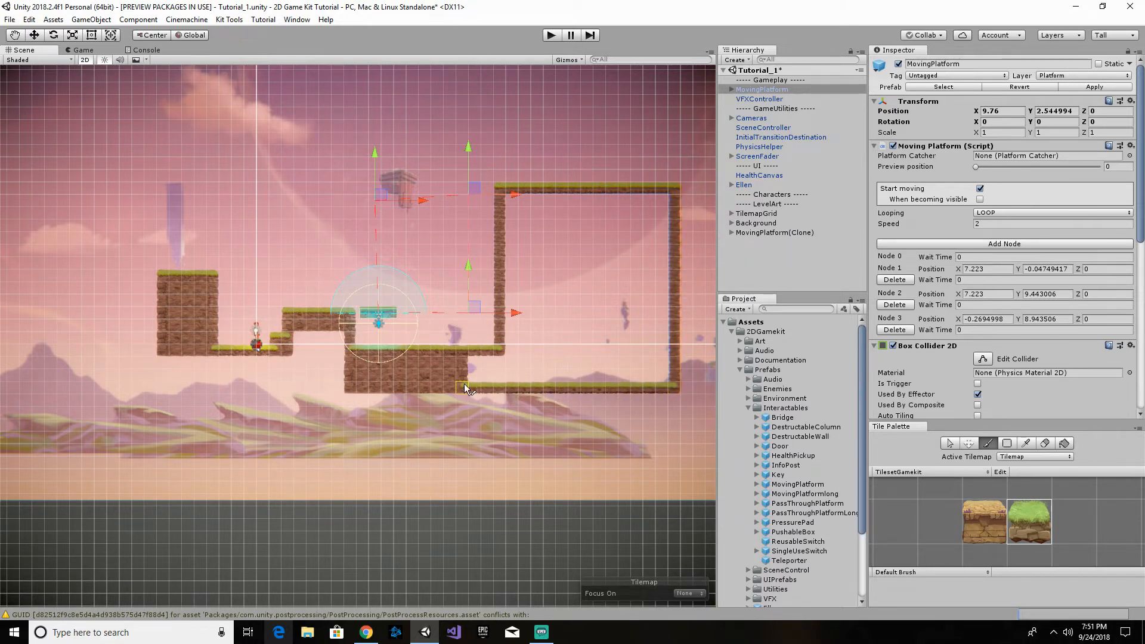
- Thicken the tall block's walls and floor with the grass tile, and flood-fill its remaining hollow interior
{"action": "mouse_move", "coordinate": [527, 362]}
{"action": "left_mouse_down"}
{"action": "mouse_move", "coordinate": [644, 361]}
{"action": "mouse_move", "coordinate": [662, 377]}
{"action": "mouse_move", "coordinate": [467, 377]}
{"action": "mouse_move", "coordinate": [512, 303]}
{"action": "mouse_move", "coordinate": [511, 253]}
{"action": "mouse_move", "coordinate": [513, 328]}
{"action": "left_mouse_up"}
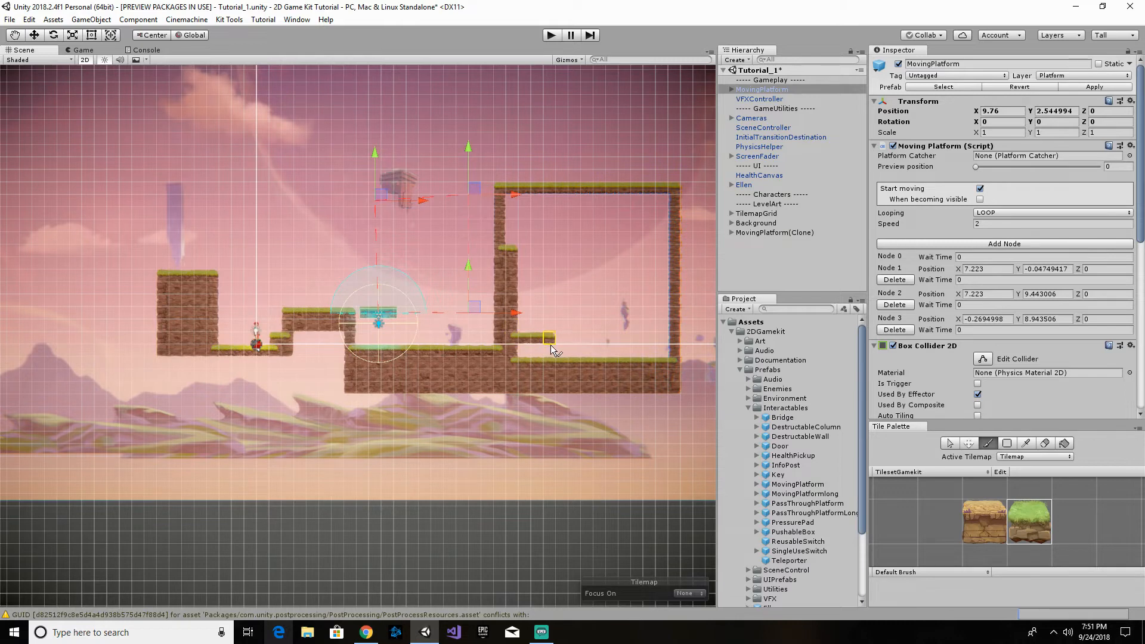
{"action": "mouse_move", "coordinate": [638, 334]}
{"action": "left_mouse_down"}
{"action": "mouse_move", "coordinate": [569, 343]}
{"action": "mouse_move", "coordinate": [655, 341]}
{"action": "mouse_move", "coordinate": [661, 203]}
{"action": "mouse_move", "coordinate": [538, 201]}
{"action": "mouse_move", "coordinate": [518, 244]}
{"action": "left_mouse_up"}
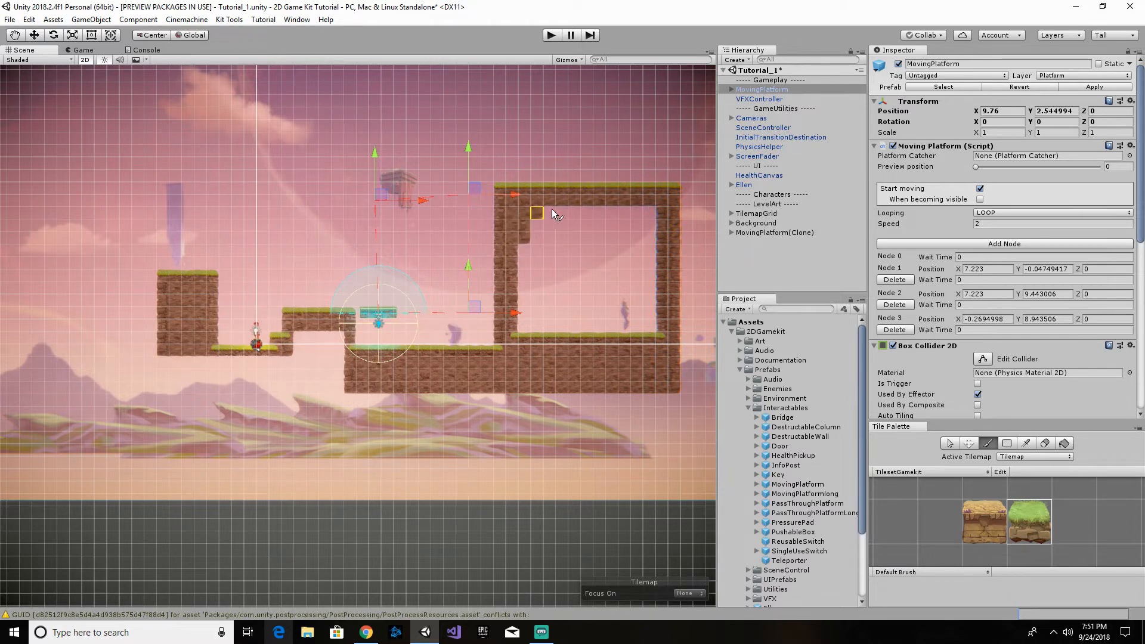
{"action": "mouse_move", "coordinate": [643, 249]}
{"action": "left_mouse_down"}
{"action": "mouse_move", "coordinate": [650, 215]}
{"action": "mouse_move", "coordinate": [636, 317]}
{"action": "mouse_move", "coordinate": [654, 298]}
{"action": "mouse_move", "coordinate": [653, 266]}
{"action": "mouse_move", "coordinate": [652, 302]}
{"action": "left_mouse_up"}
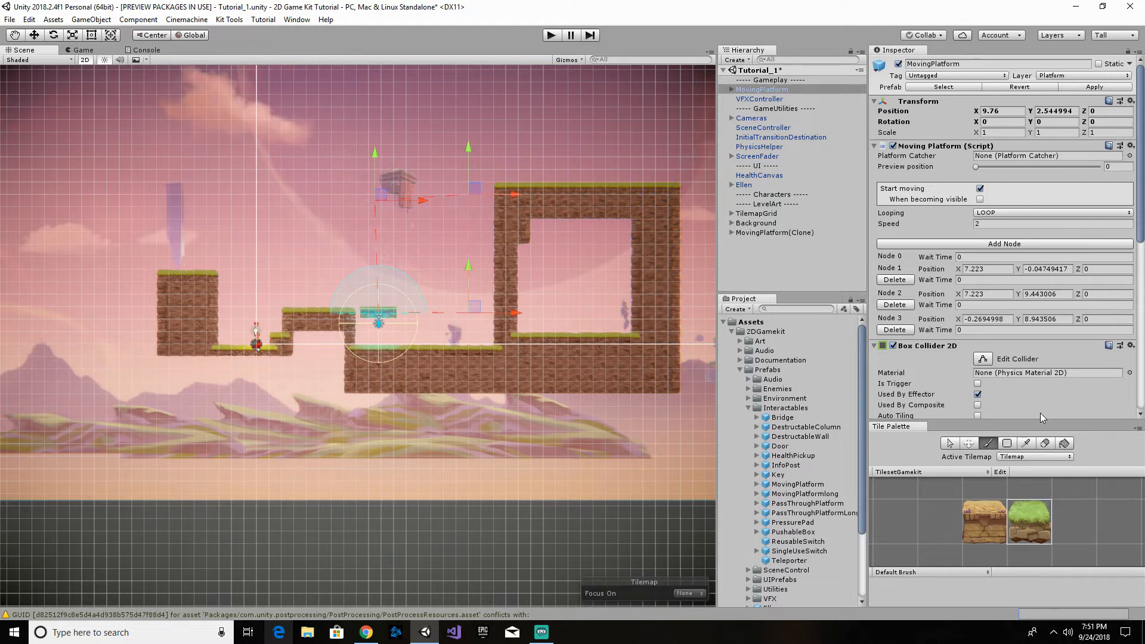
{"action": "left_click", "coordinate": [1065, 444]}
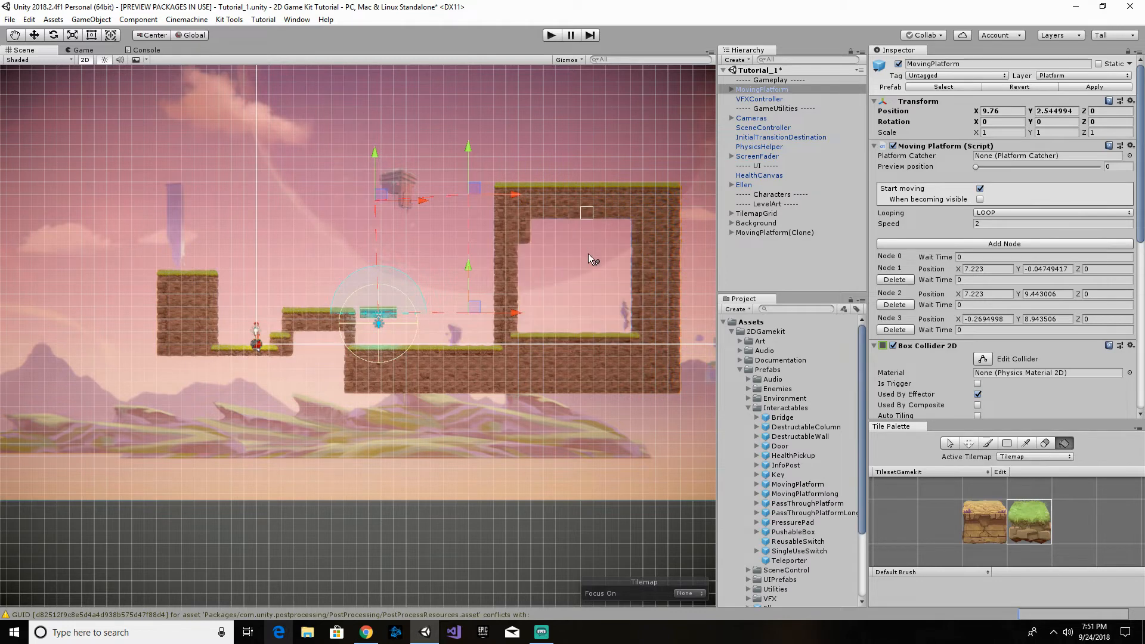
{"action": "left_click", "coordinate": [585, 271]}
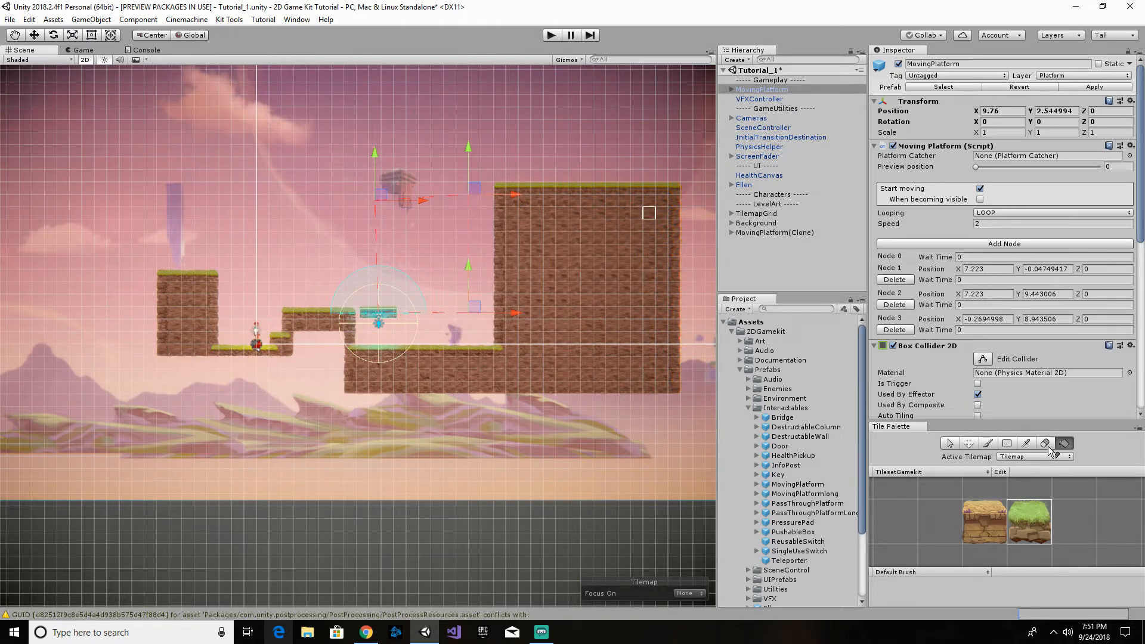
- Activate the Move tool and place a Door from the Interactables prefabs on the tall block at about X 29, Y 10.72
{"action": "left_click", "coordinate": [986, 441]}
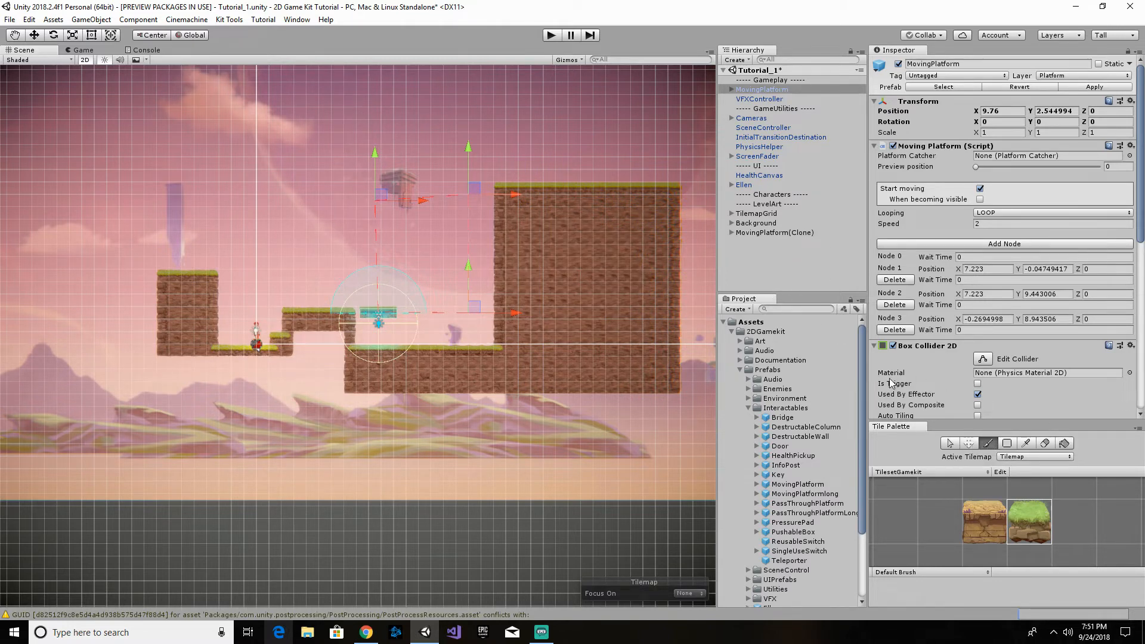
{"action": "left_click", "coordinate": [34, 35]}
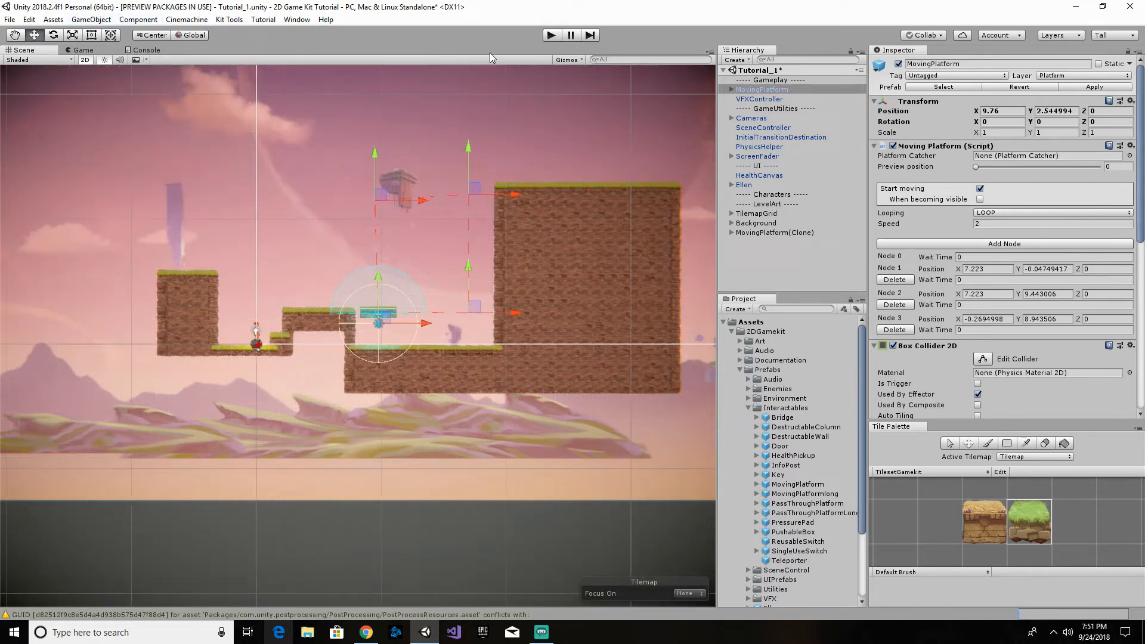
{"action": "middle_click_drag", "start_coordinate": [600, 157], "coordinate": [458, 255]}
{"action": "scroll", "coordinate": [584, 316], "scroll_direction": "up", "scroll_amount": 8}
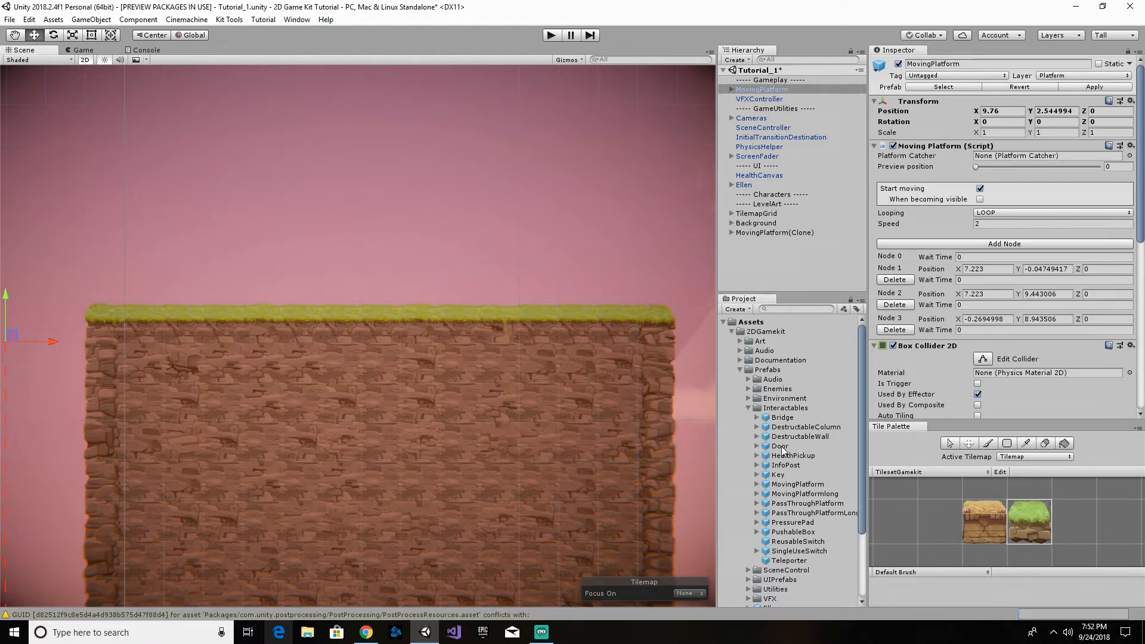
{"action": "left_click_drag", "start_coordinate": [783, 452], "coordinate": [480, 392]}
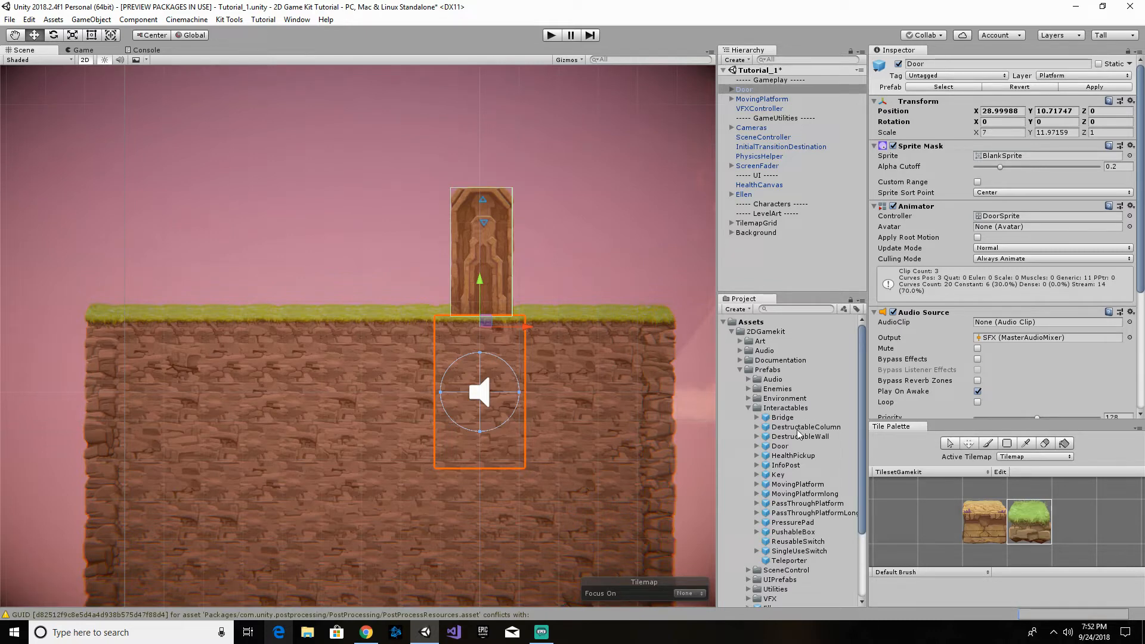
- Place a PressurePad from the Interactables prefabs on the tall block's grass surface, between its near edge and the door
{"action": "left_click", "coordinate": [793, 523]}
{"action": "left_click_drag", "start_coordinate": [792, 523], "coordinate": [303, 313]}
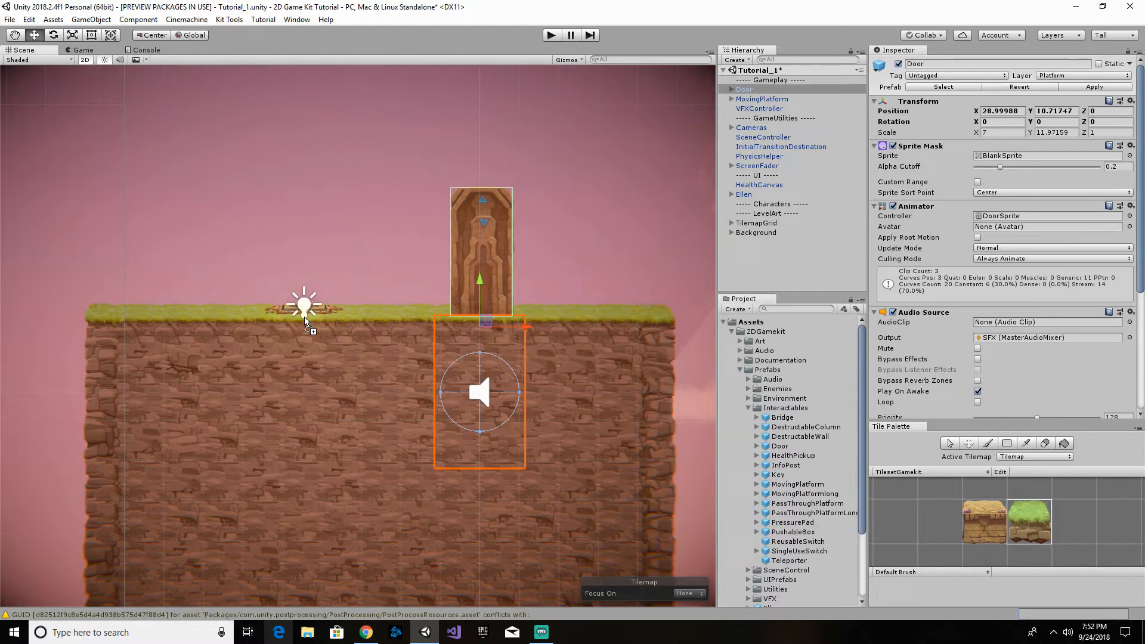
{"action": "left_click_drag", "start_coordinate": [305, 318], "coordinate": [304, 318]}
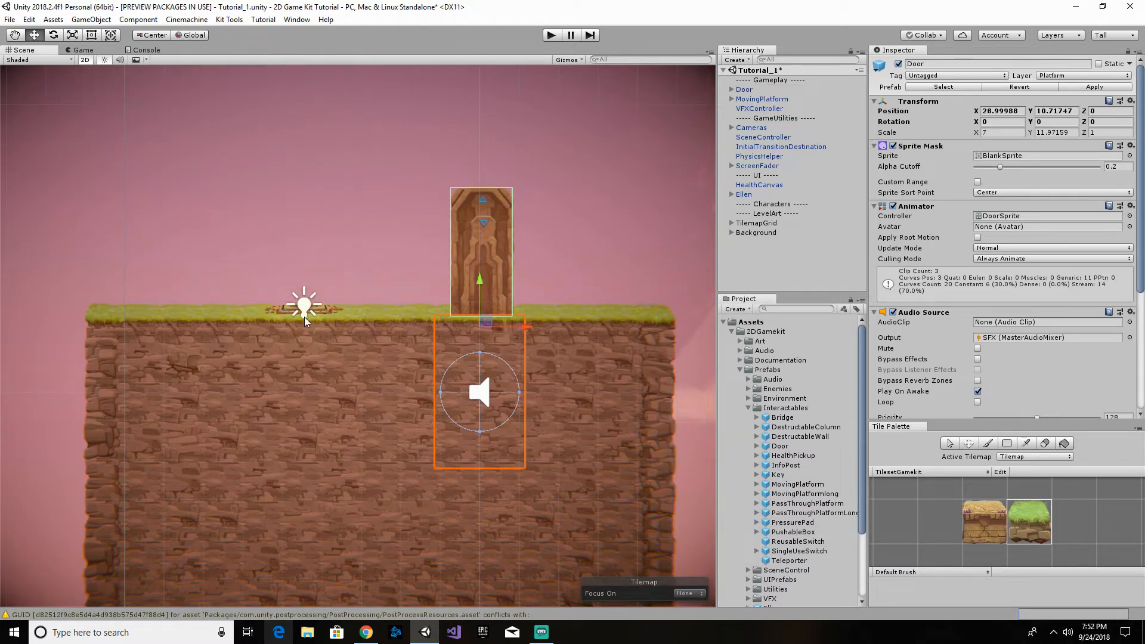
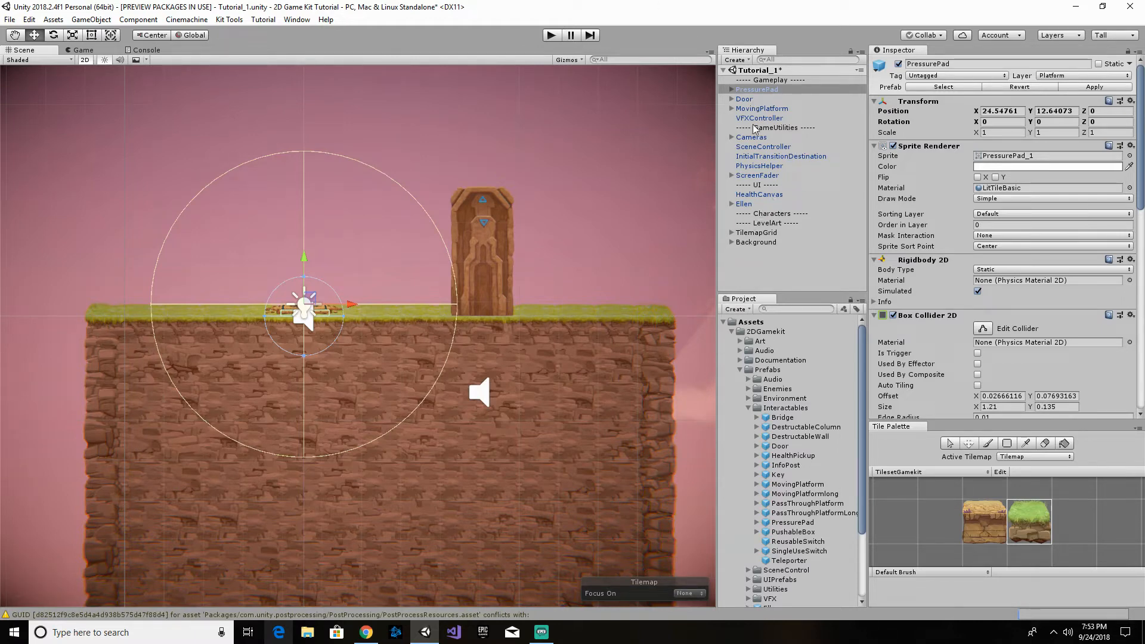
- Add a third On Pressed event to PressurePad's Pressure Pad script and assign the scene's Door as its target object
{"action": "left_click", "coordinate": [763, 90]}
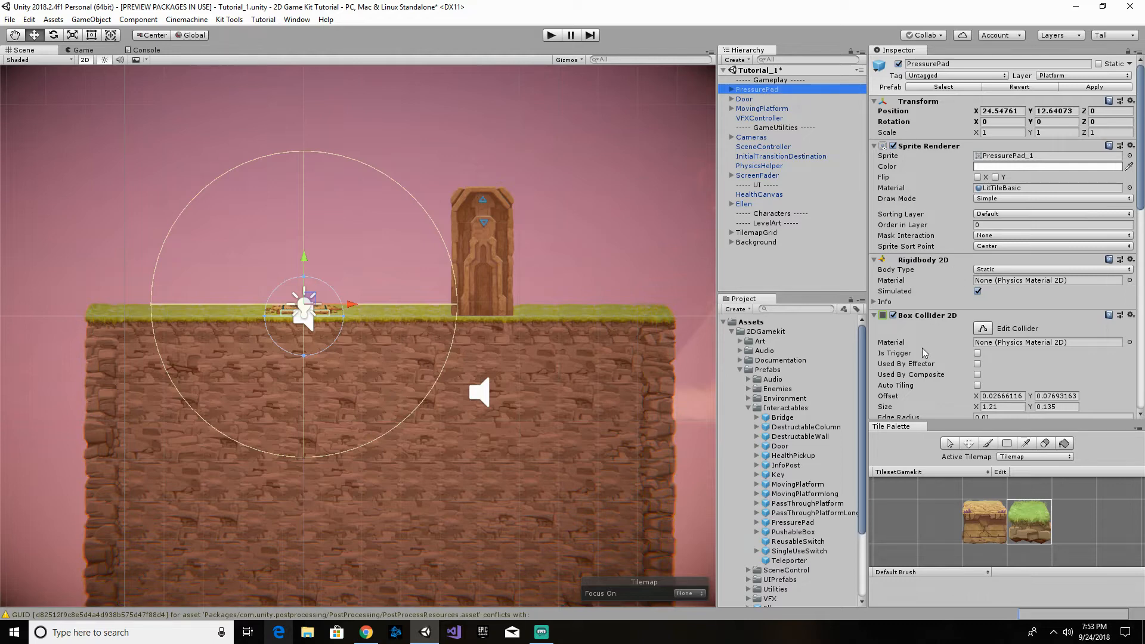
{"action": "scroll", "coordinate": [944, 350], "scroll_direction": "down", "scroll_amount": 3}
{"action": "scroll", "coordinate": [945, 350], "scroll_direction": "down", "scroll_amount": 4}
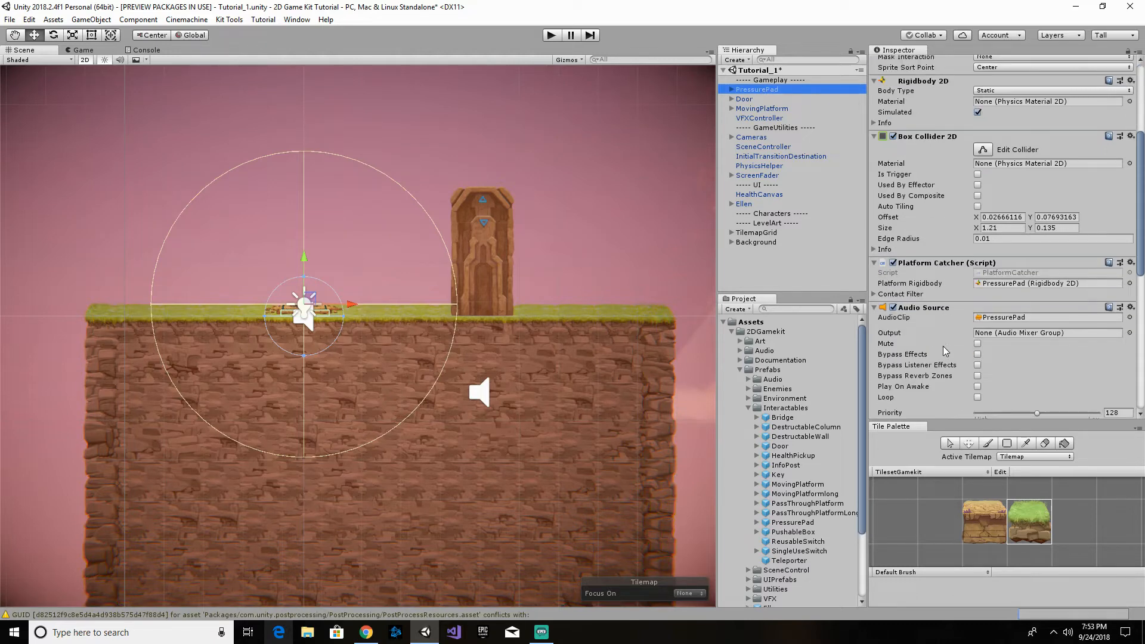
{"action": "scroll", "coordinate": [943, 350], "scroll_direction": "down", "scroll_amount": 4}
{"action": "scroll", "coordinate": [944, 350], "scroll_direction": "down", "scroll_amount": 5}
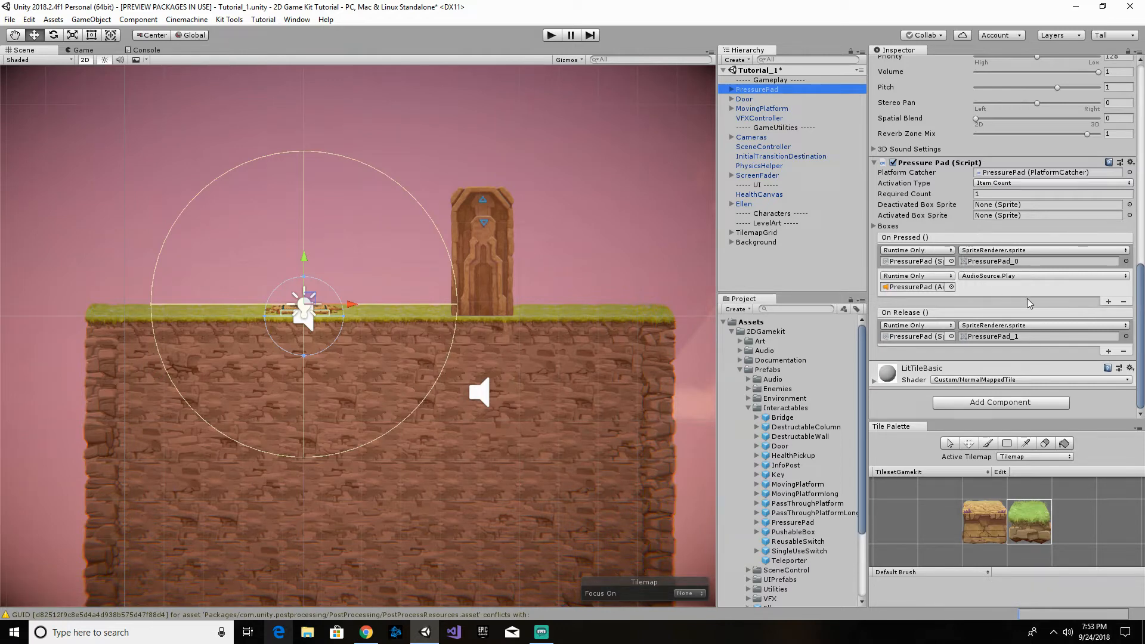
{"action": "left_click", "coordinate": [1109, 303]}
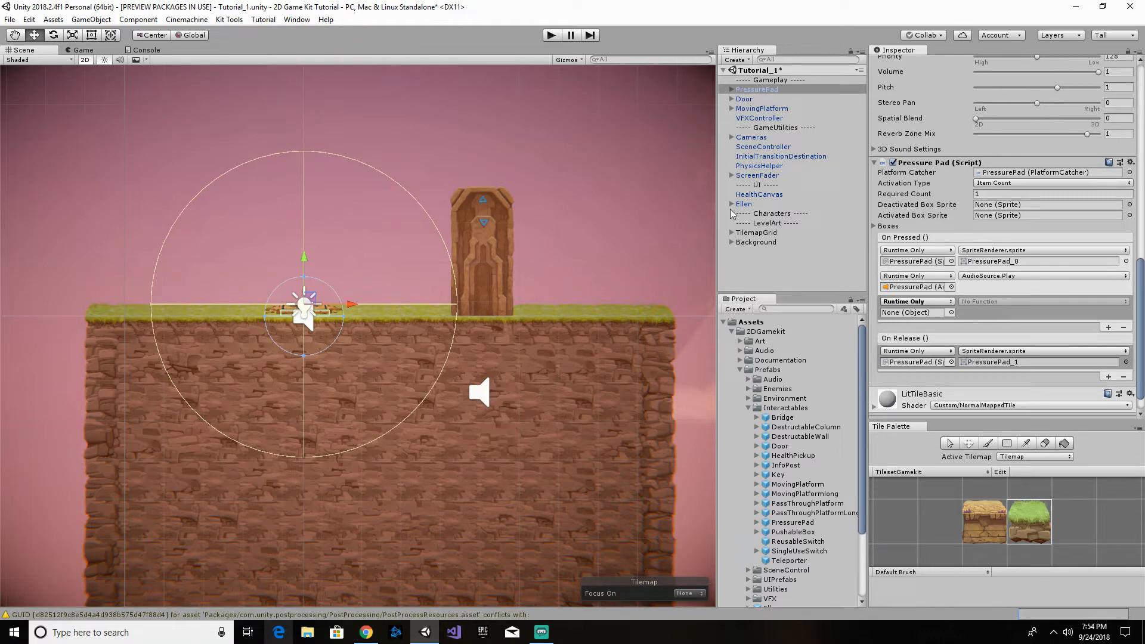
{"action": "left_click_drag", "start_coordinate": [747, 99], "coordinate": [908, 314]}
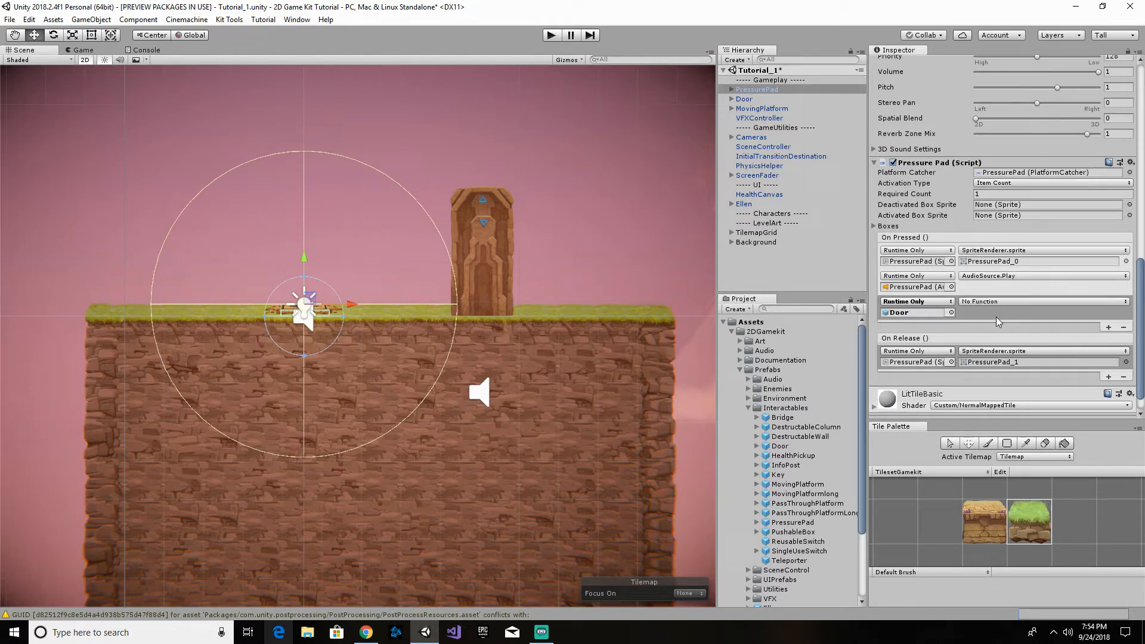
- Set the Door event's function to Animator Play (string) with DoorOpening as the animation name
{"action": "left_click", "coordinate": [1050, 301]}
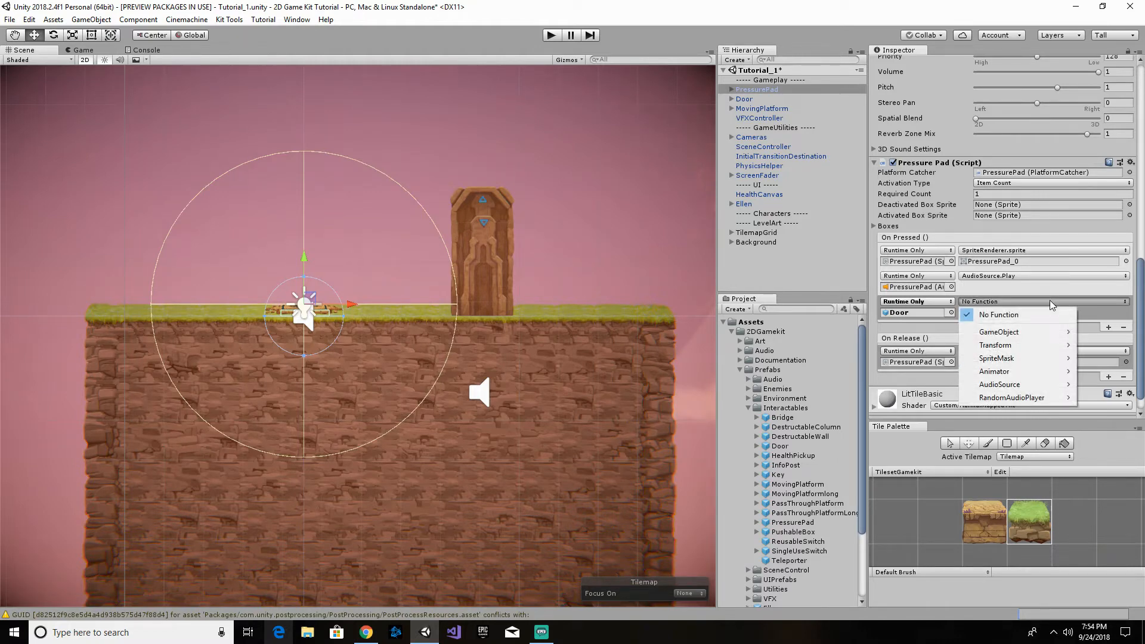
{"action": "mouse_move", "coordinate": [1033, 374]}
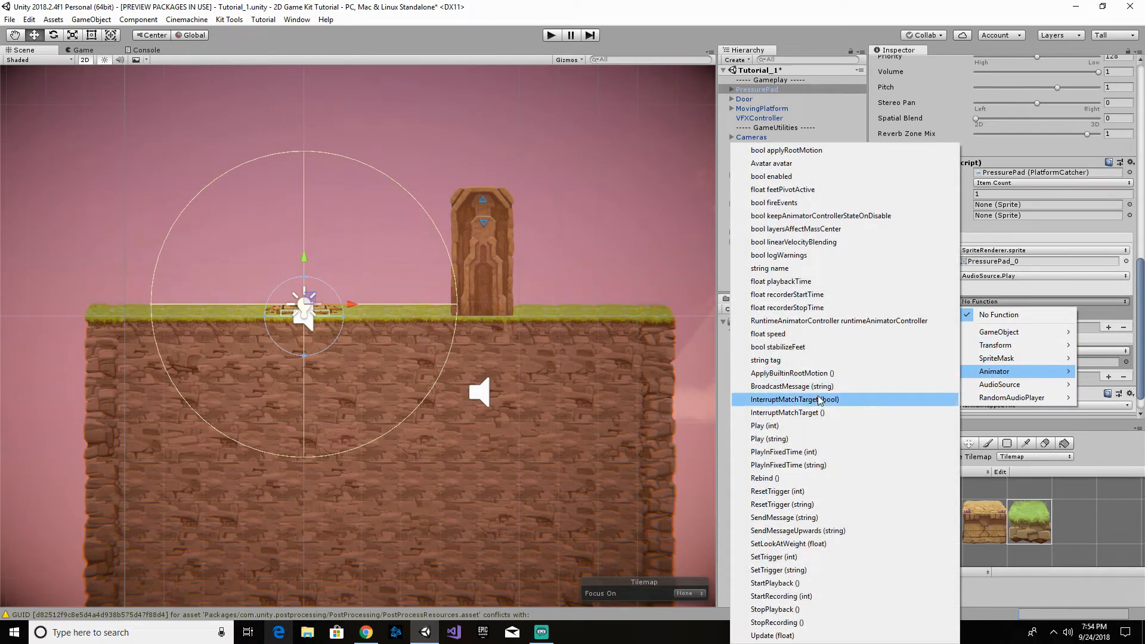
{"action": "left_click", "coordinate": [793, 439]}
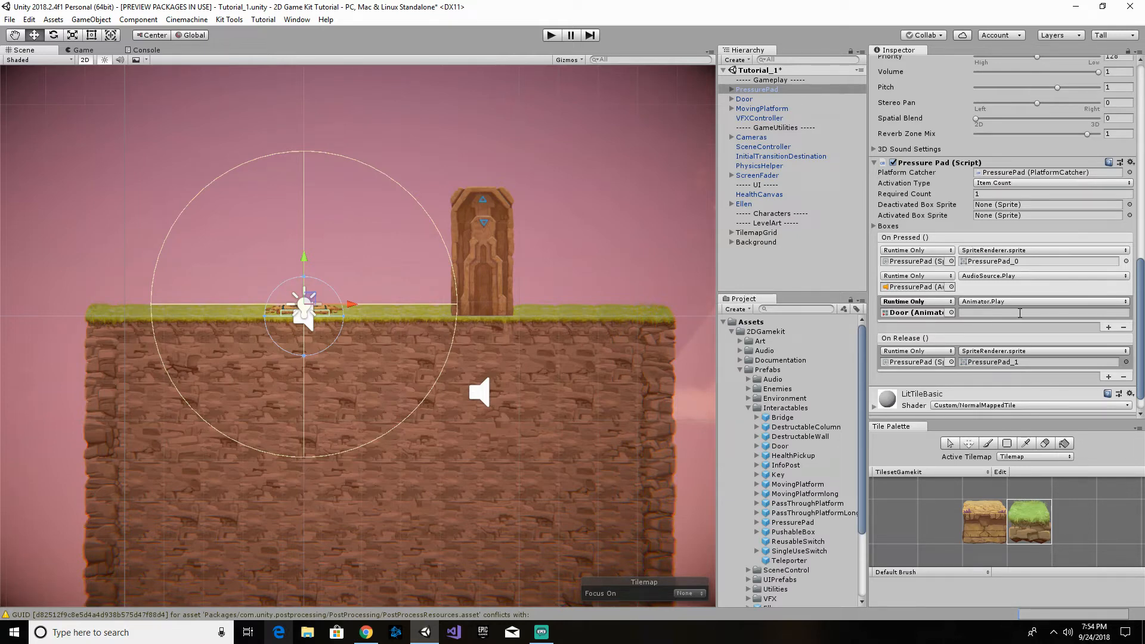
{"action": "left_click", "coordinate": [1021, 312]}
{"action": "type", "text": "Door0"}
{"action": "type", "text": "pening"}
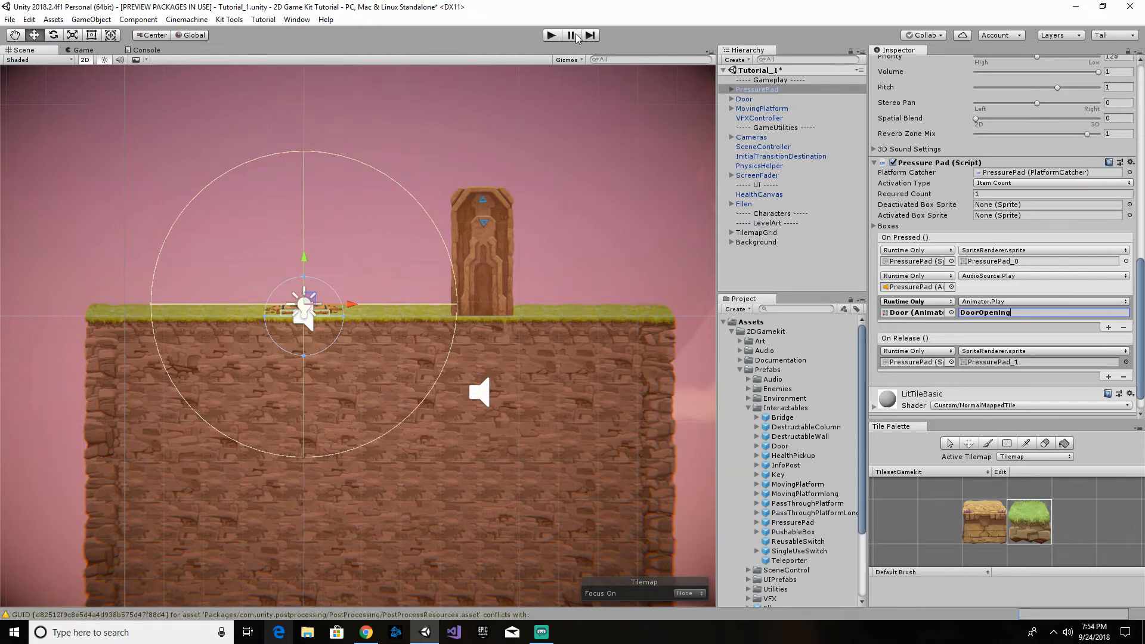
- Playtest the scene by riding the moving platform to the tall block and running Ellen over the pressure pad, then stop the game
{"action": "left_click", "coordinate": [549, 37]}
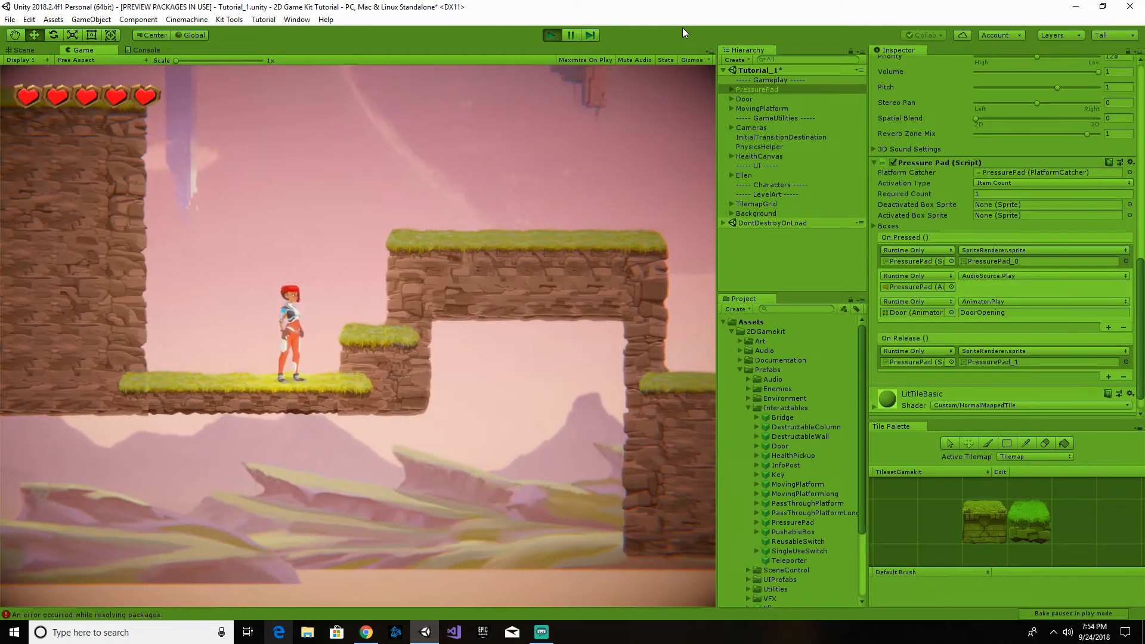
{"action": "key", "text": "d"}
{"action": "key", "text": "space"}
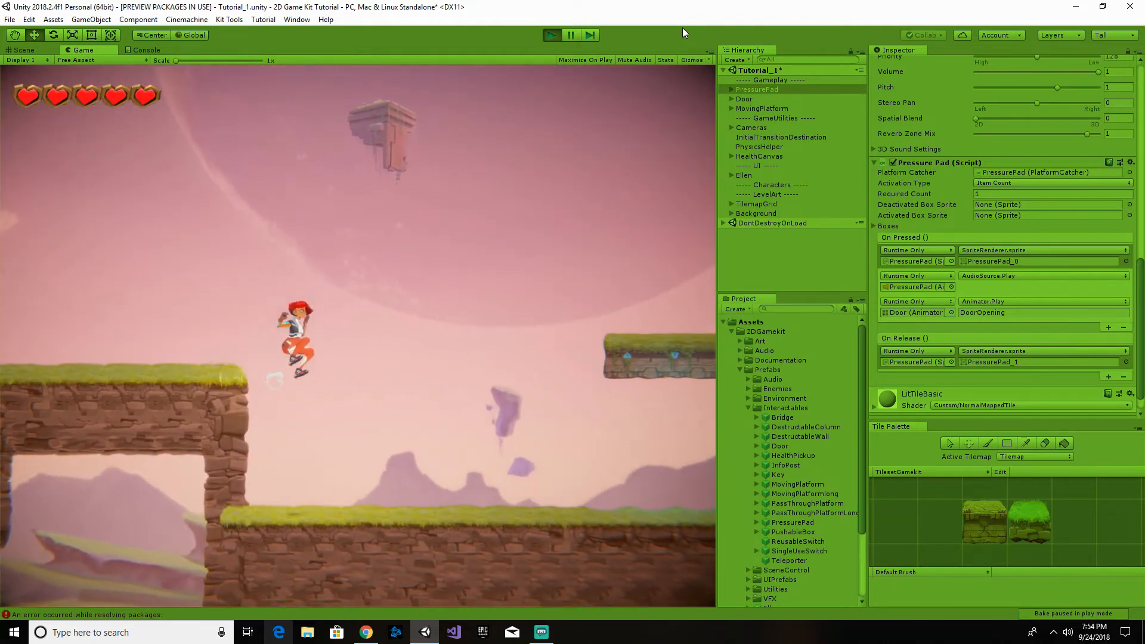
{"action": "key", "text": "a"}
{"action": "key", "text": "space"}
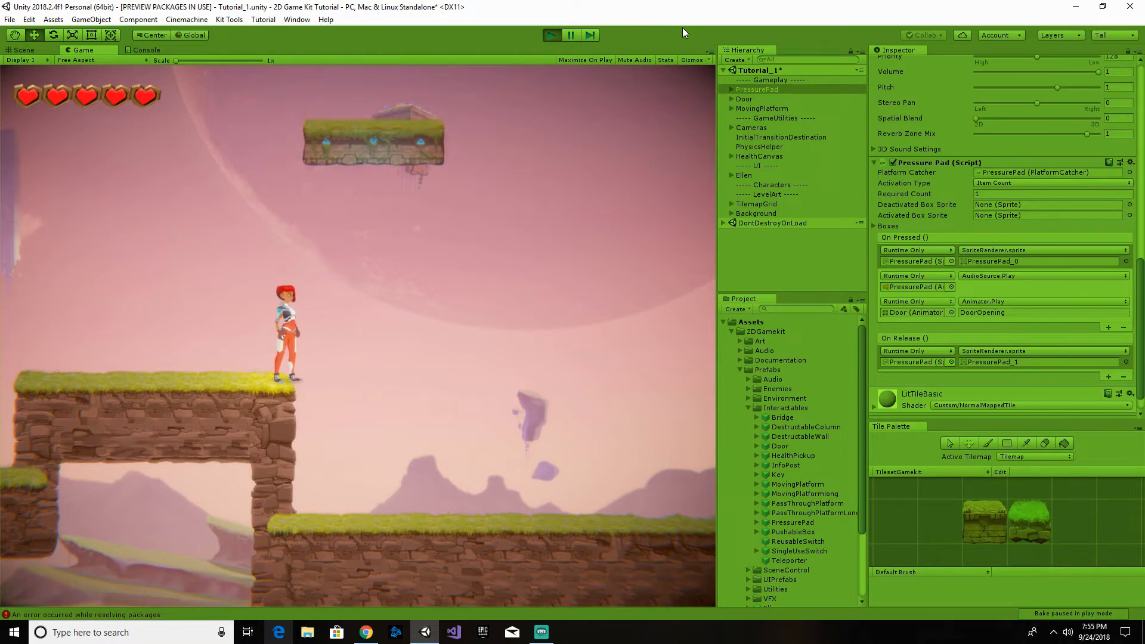
{"action": "key", "text": "space"}
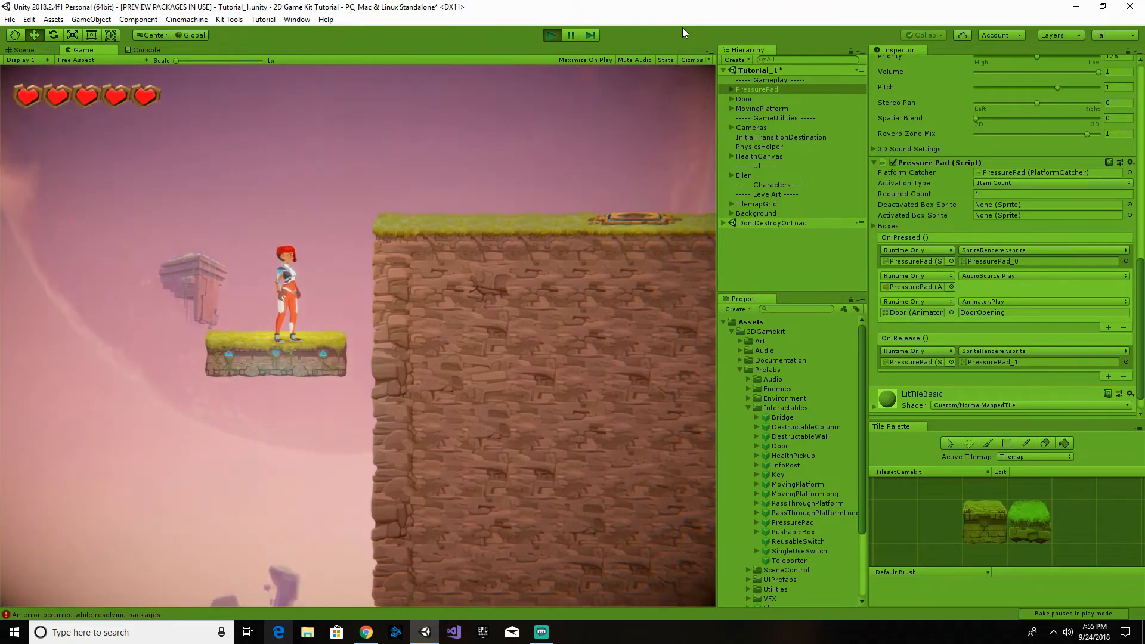
{"action": "key", "text": "space"}
{"action": "key", "text": "d"}
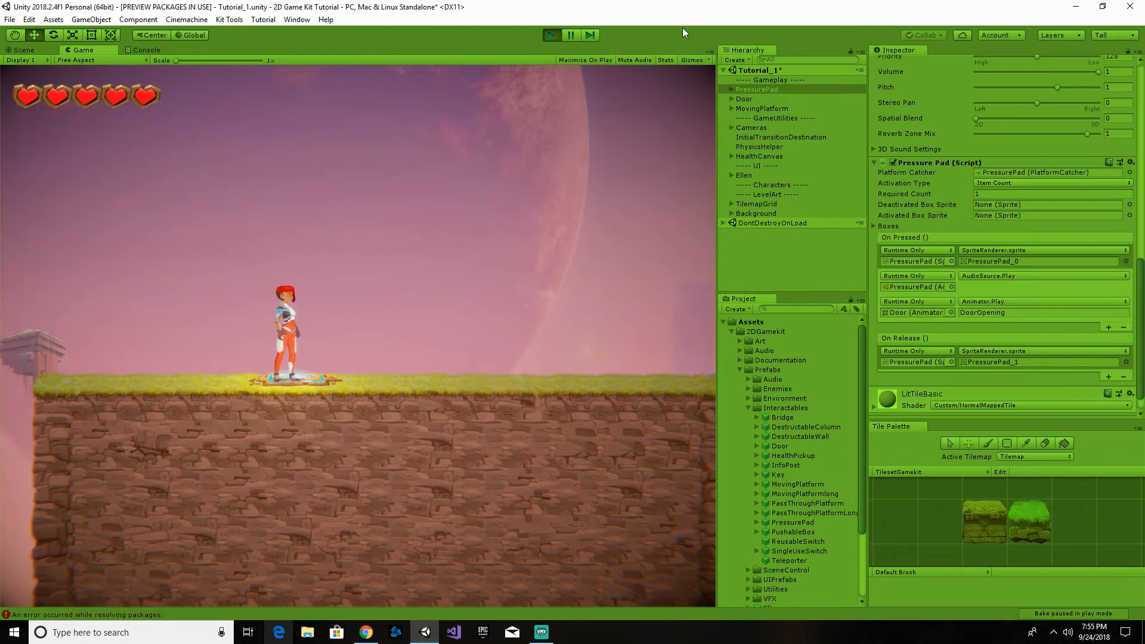
{"action": "key", "text": "d"}
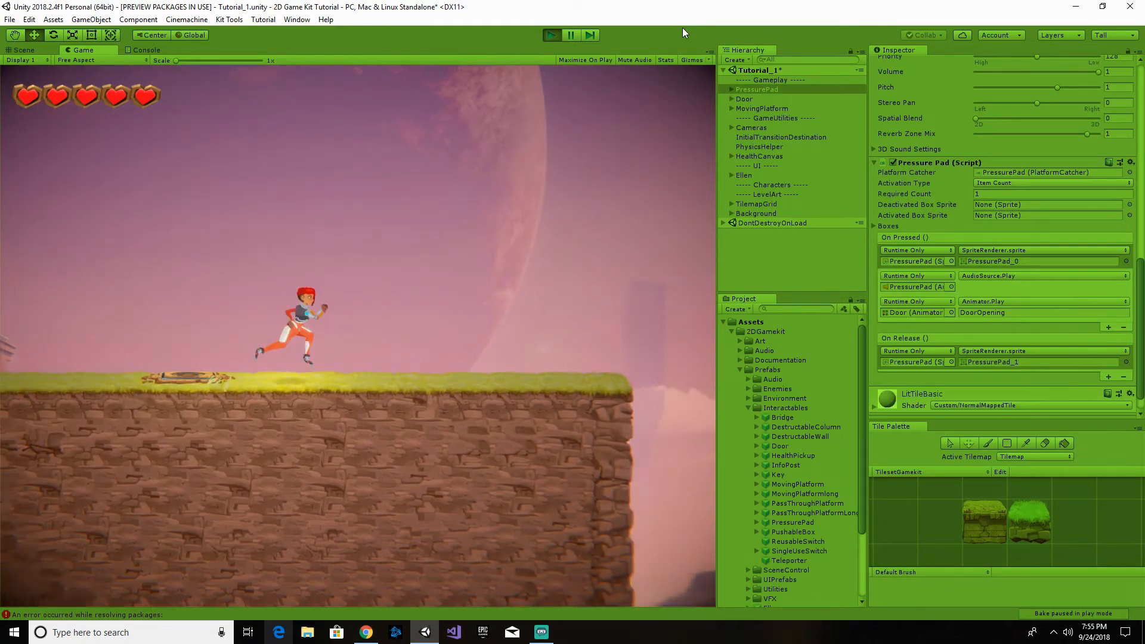
{"action": "key", "text": "a"}
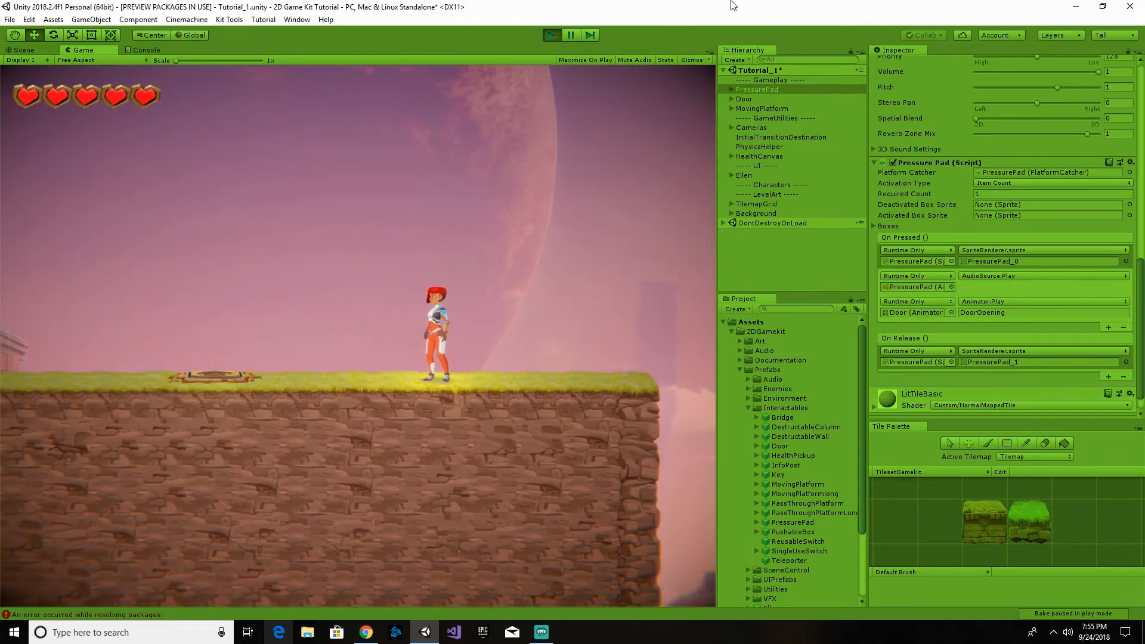
{"action": "key", "text": "a"}
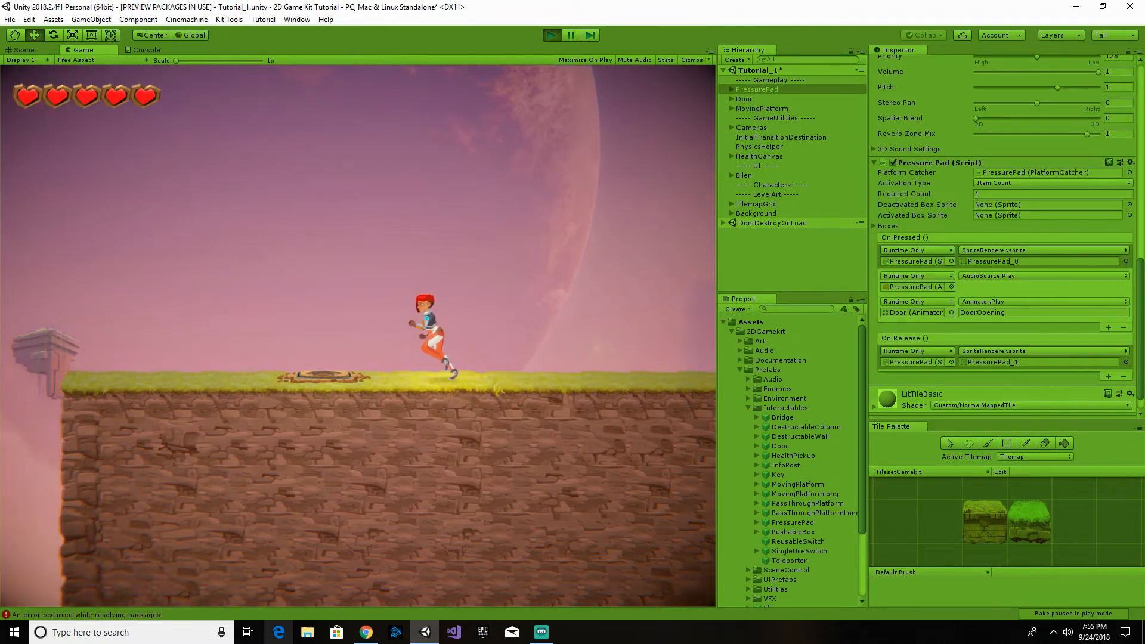
{"action": "left_click", "coordinate": [553, 35]}
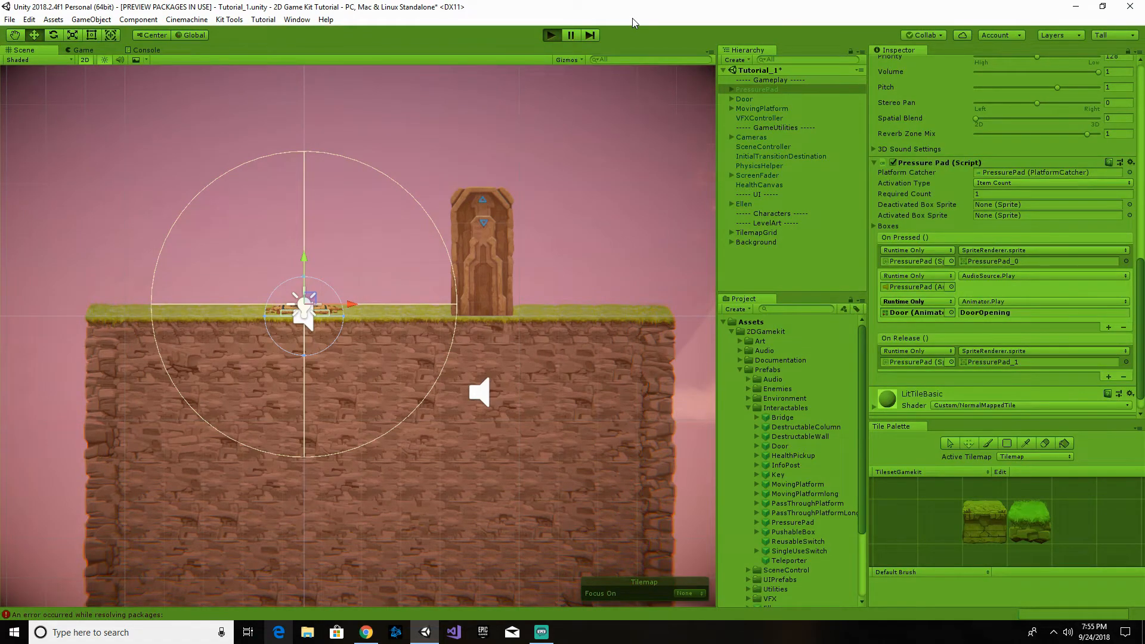
- Run the game again and take Ellen across the moving platform onto the tall block, just before the pressure pad
{"action": "key", "text": "ctrl+p"}
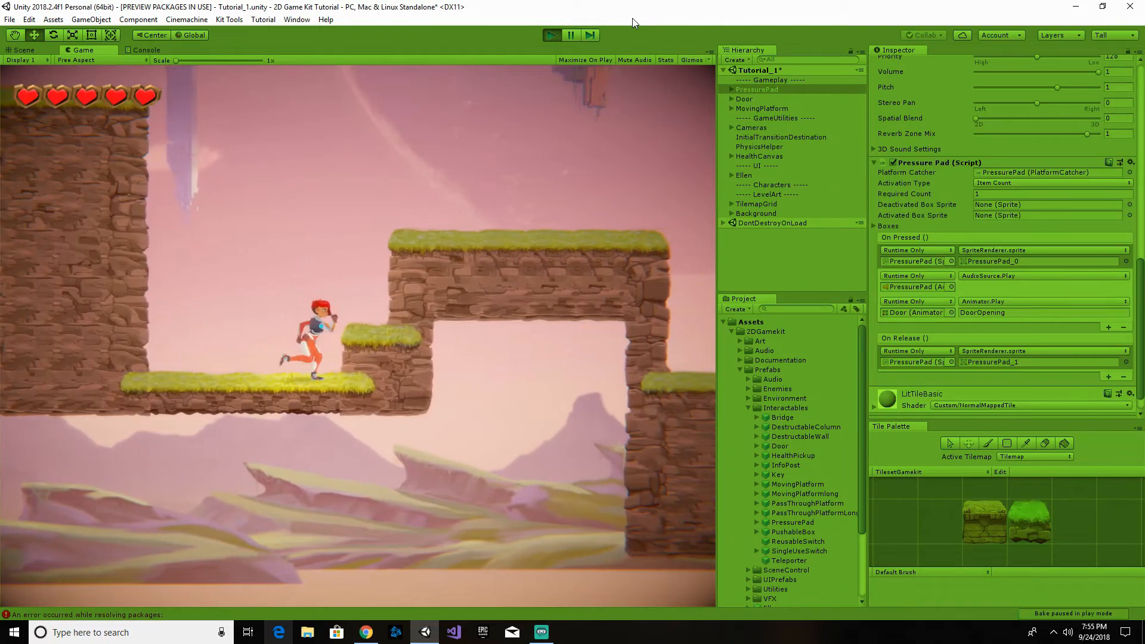
{"action": "key", "text": "d"}
{"action": "key", "text": "space"}
{"action": "key", "text": "space"}
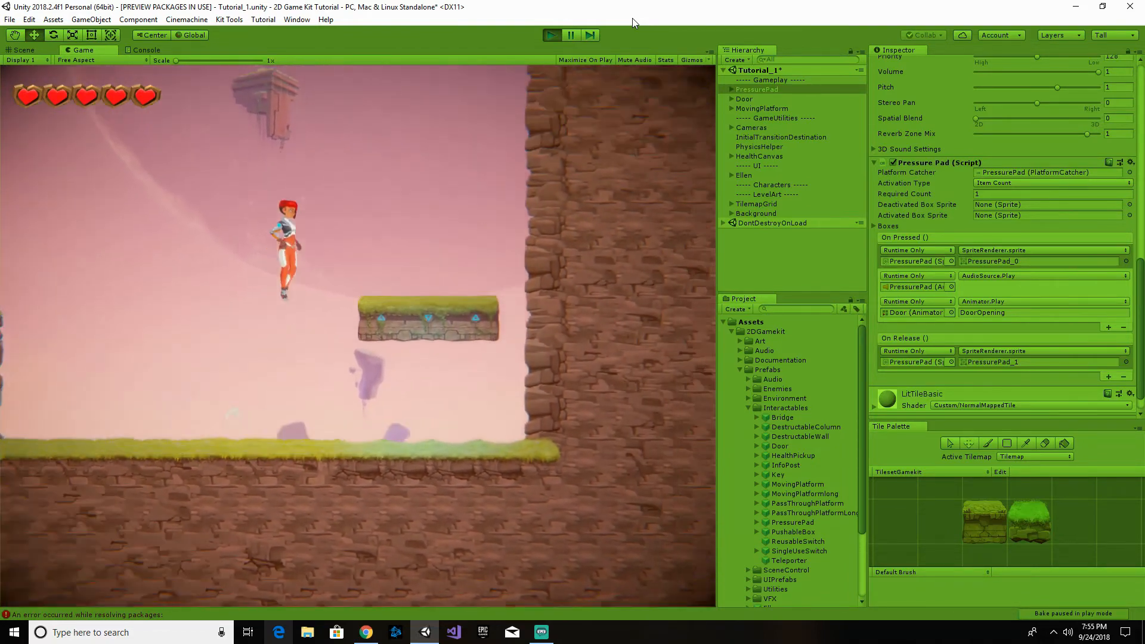
{"action": "key", "text": "d"}
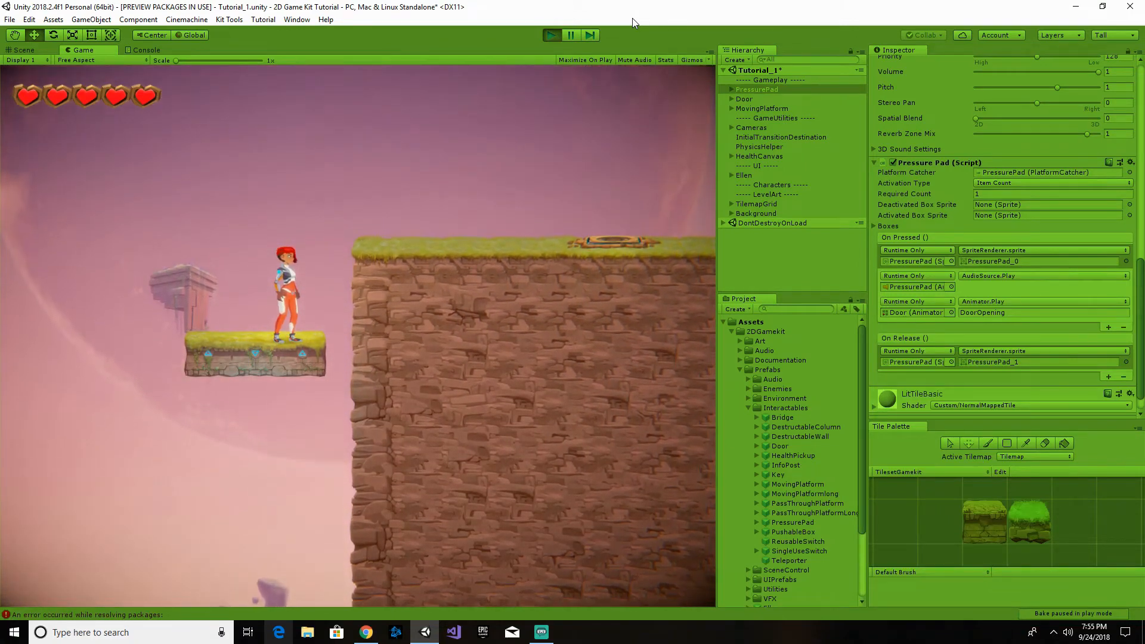
{"action": "key", "text": "space"}
{"action": "key", "text": "d"}
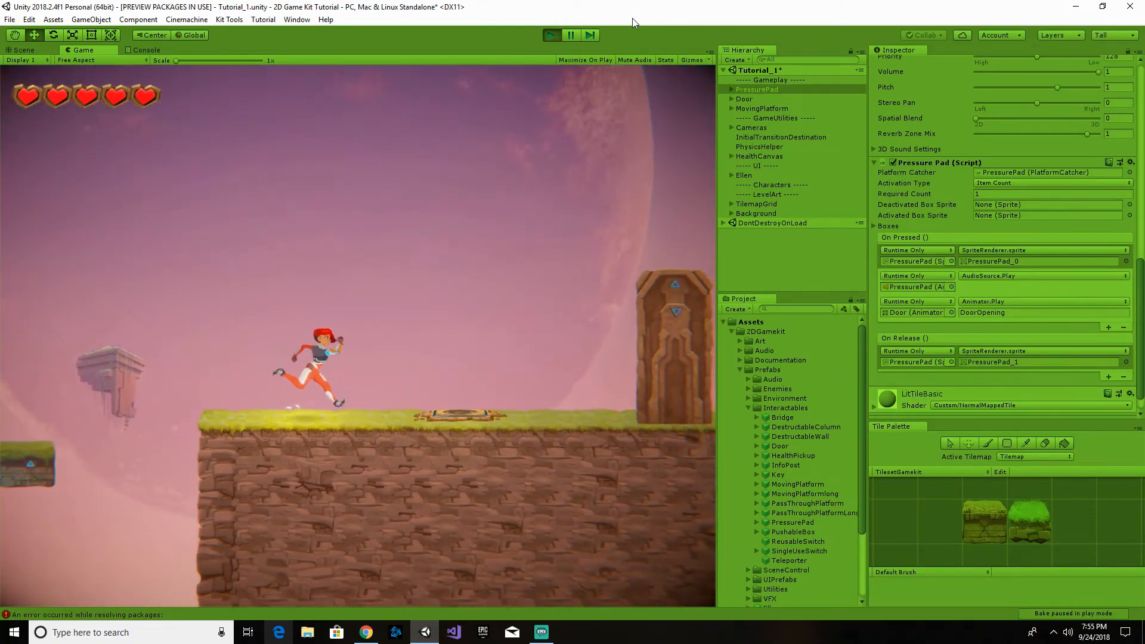
- Jump Ellen past the pad to test the closed door from both sides, step onto the pad, and end the playtest
{"action": "key", "text": "space"}
{"action": "key", "text": "a"}
{"action": "key", "text": "d"}
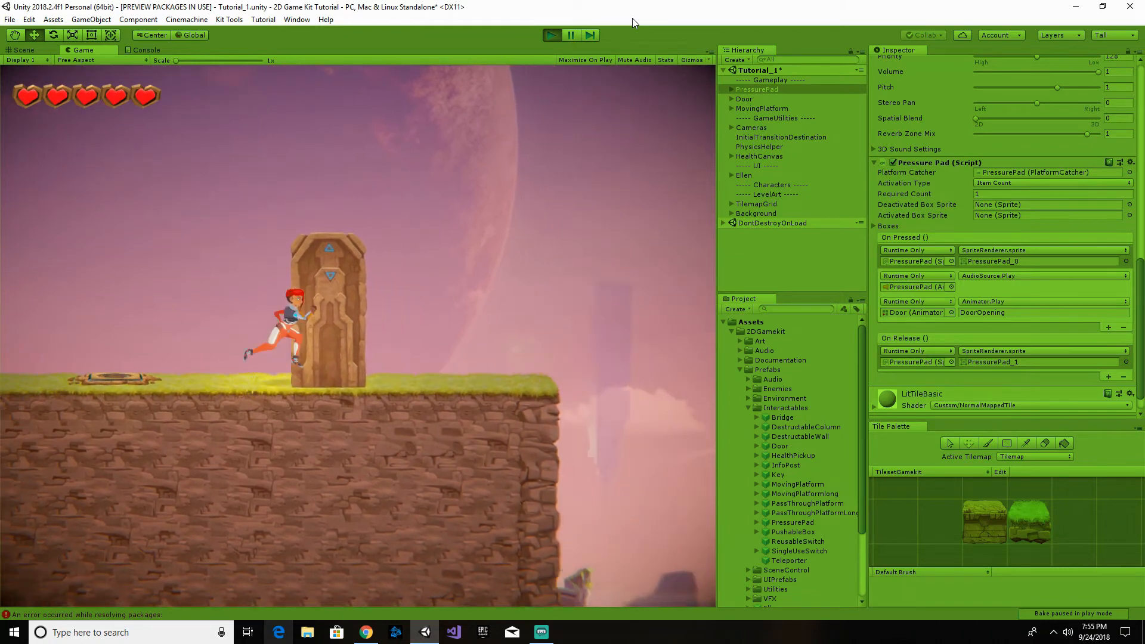
{"action": "key", "text": "space"}
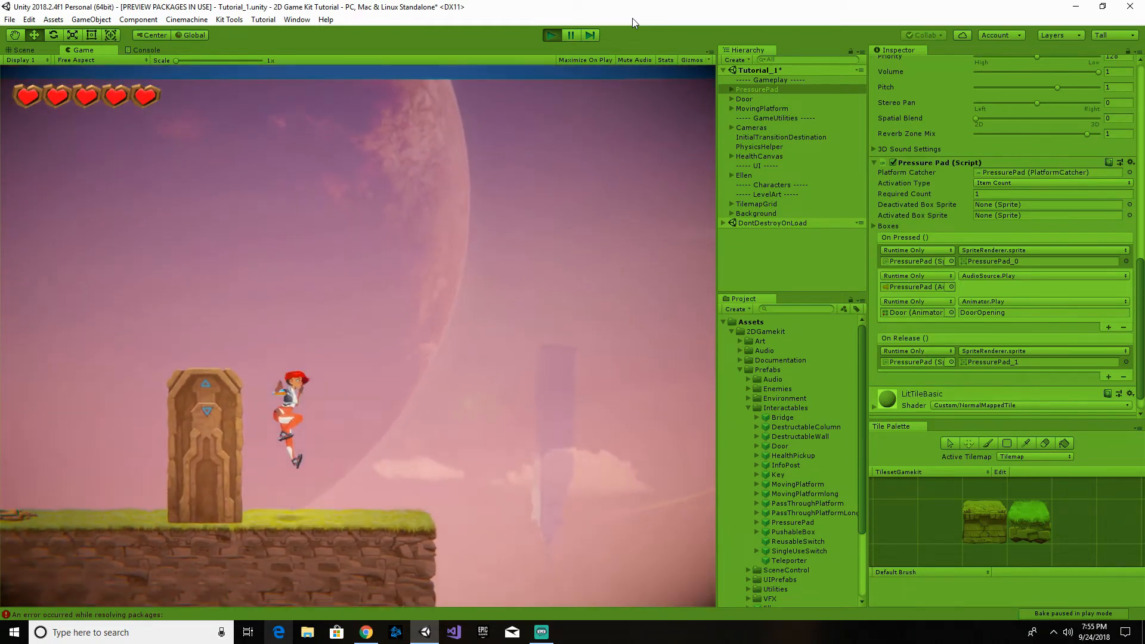
{"action": "key", "text": "a"}
{"action": "key", "text": "space"}
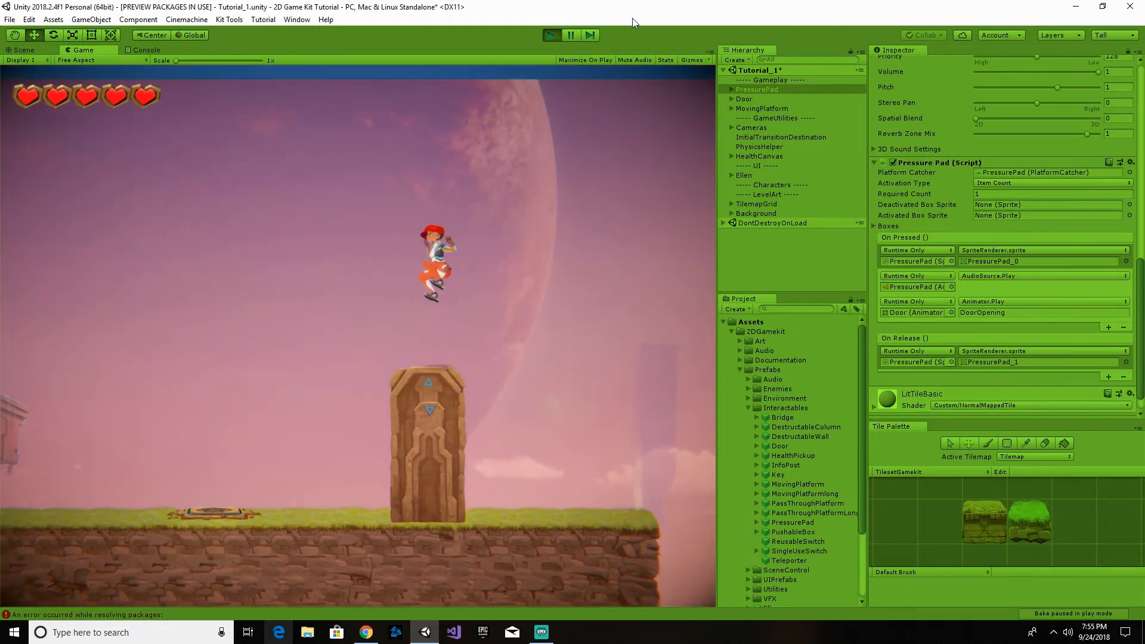
{"action": "key", "text": "d"}
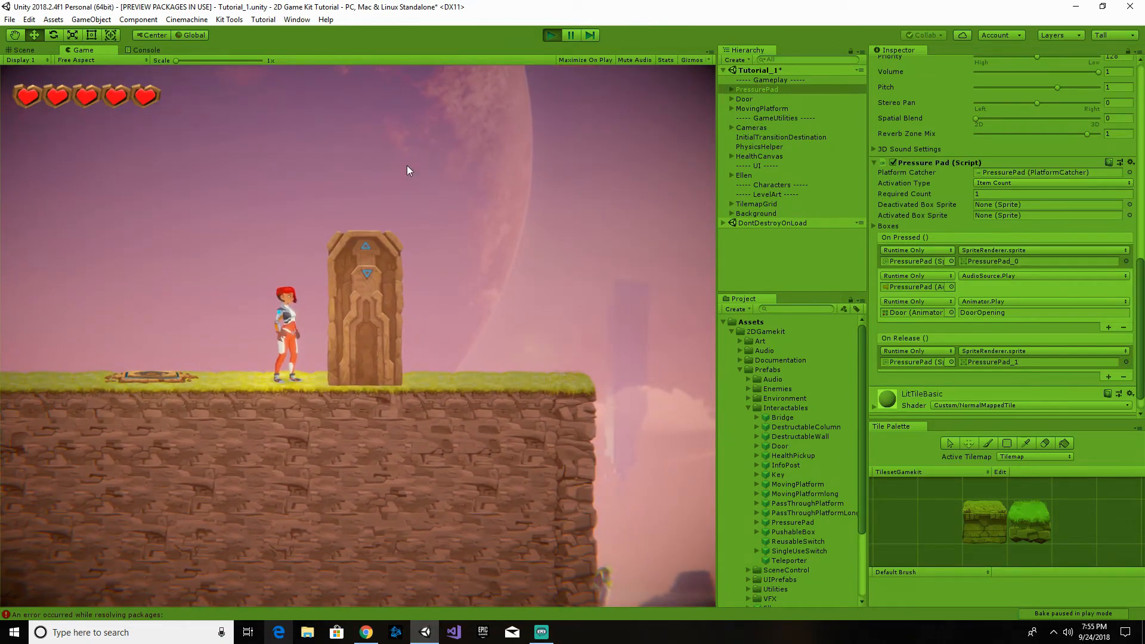
{"action": "key", "text": "a"}
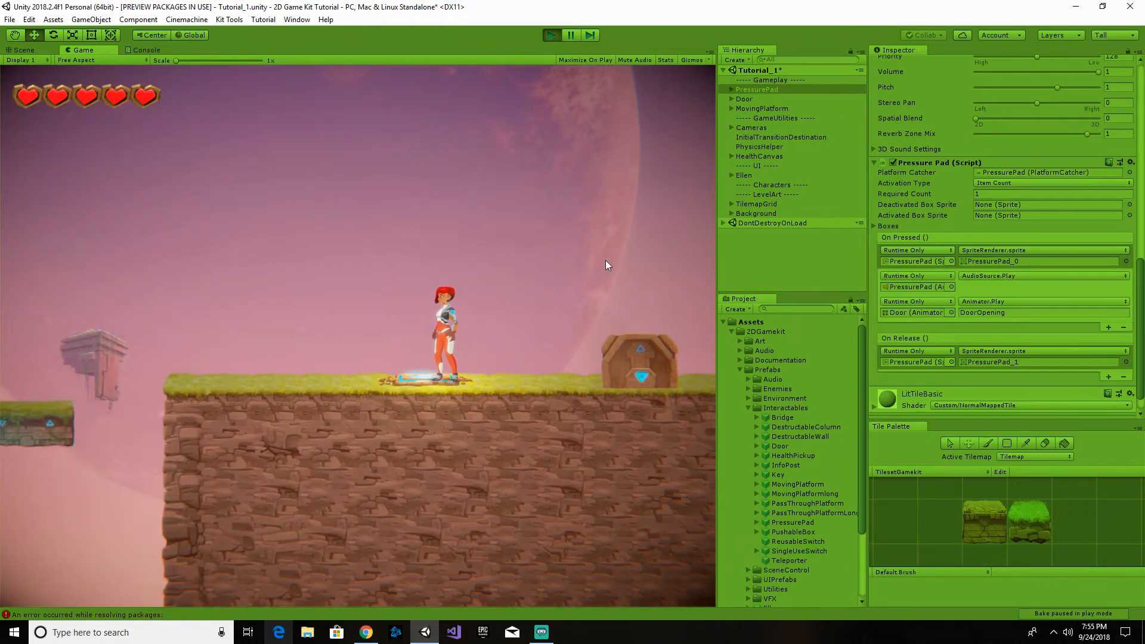
{"action": "left_click", "coordinate": [553, 37]}
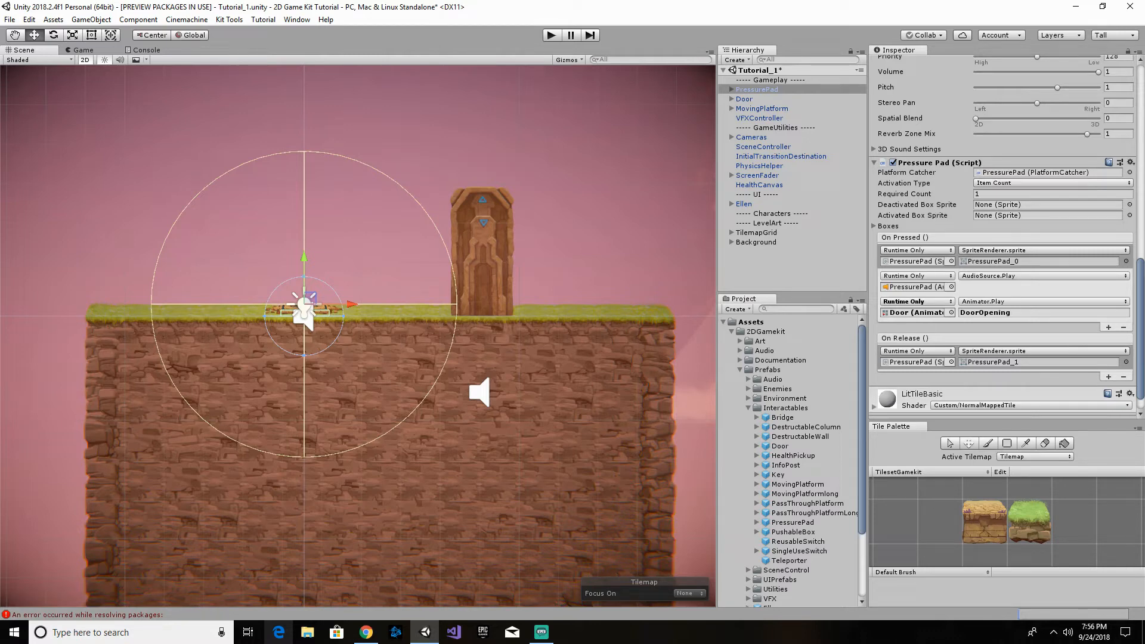
- Browse the Interactables animation clips in the Art folder and inspect the DoorOpening and DoorOpenClose clips
{"action": "left_click", "coordinate": [739, 341]}
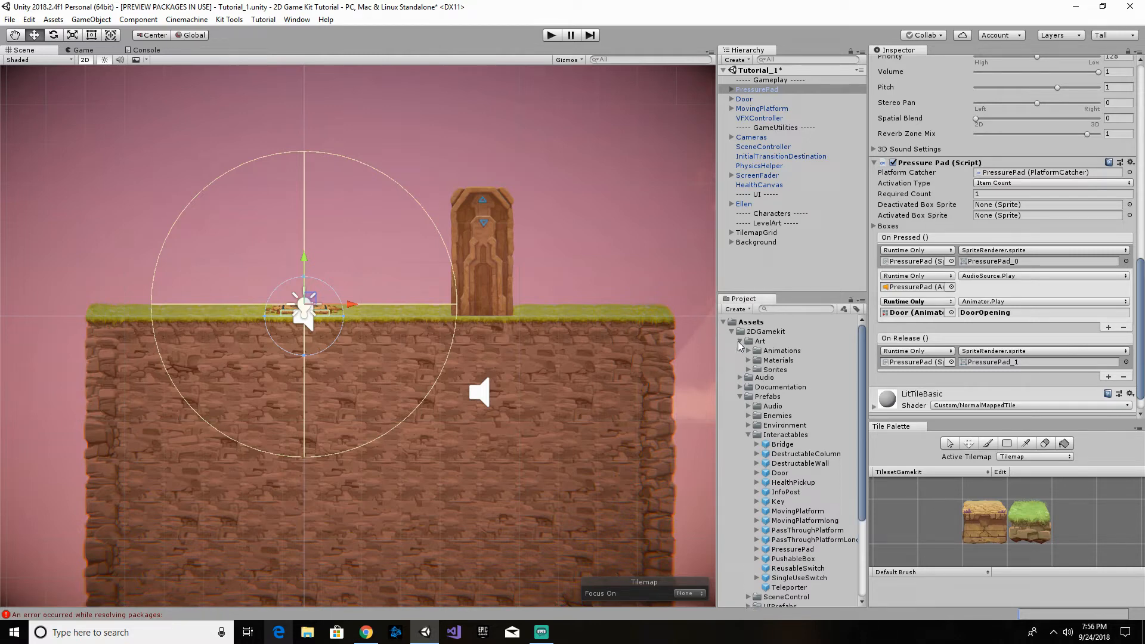
{"action": "left_click", "coordinate": [749, 351]}
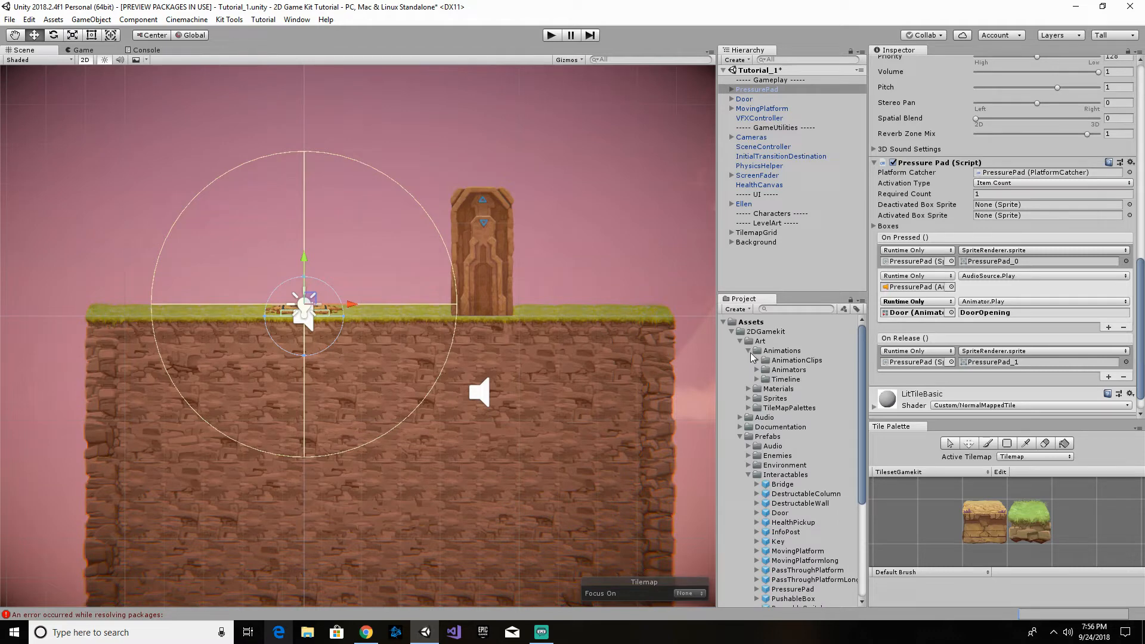
{"action": "left_click", "coordinate": [756, 361]}
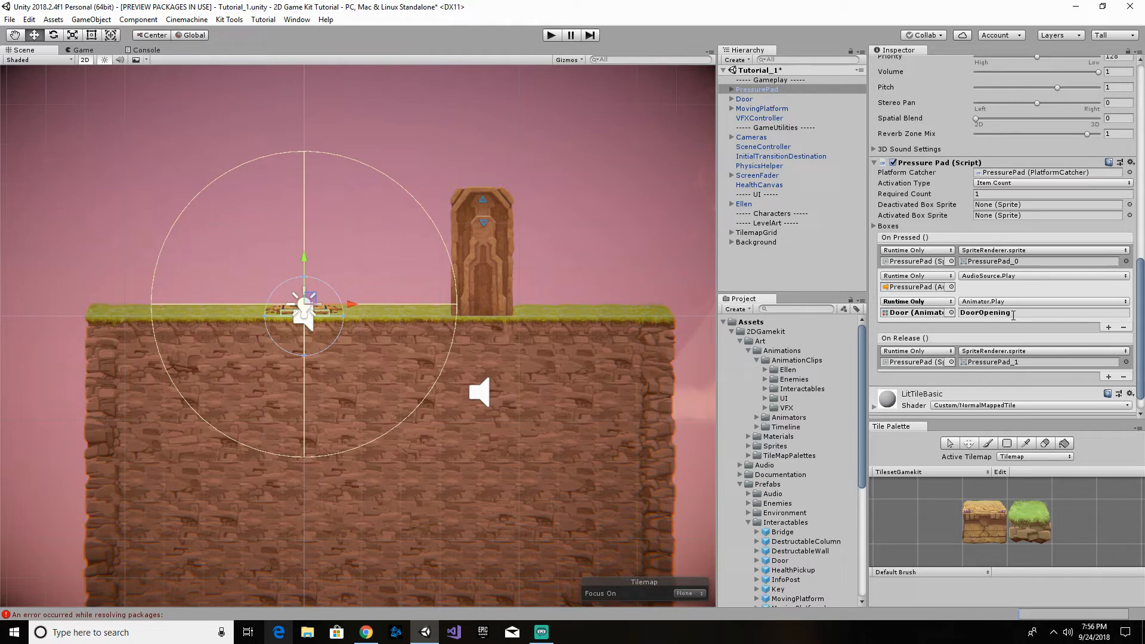
{"action": "left_click", "coordinate": [767, 387]}
{"action": "scroll", "coordinate": [768, 388], "scroll_direction": "down", "scroll_amount": 3}
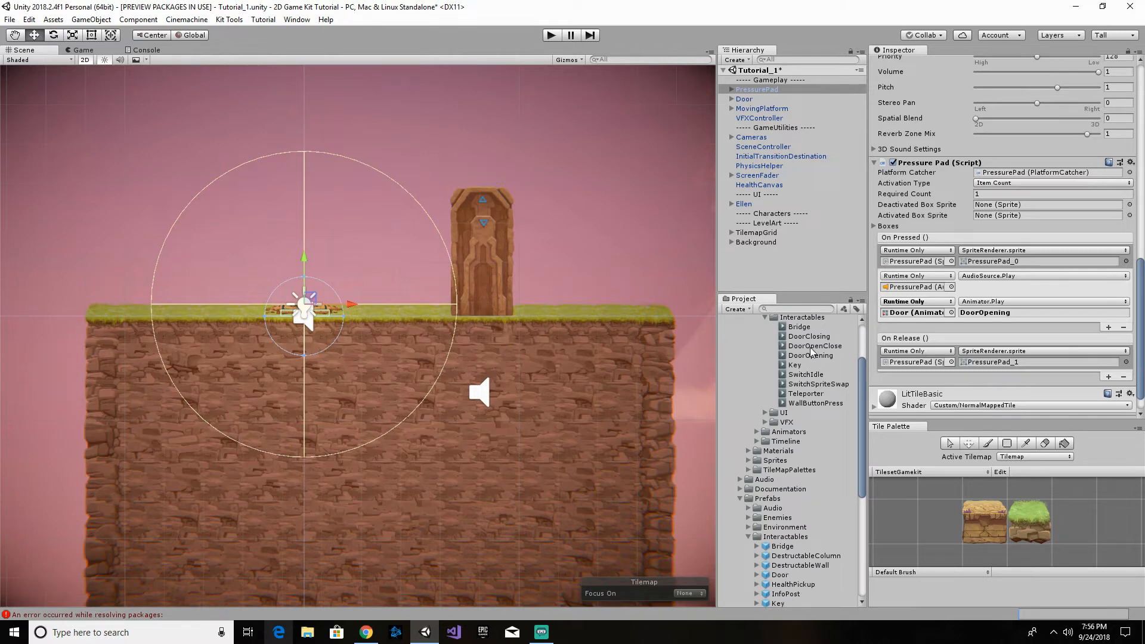
{"action": "scroll", "coordinate": [814, 352], "scroll_direction": "up", "scroll_amount": 2}
{"action": "left_click", "coordinate": [814, 392]}
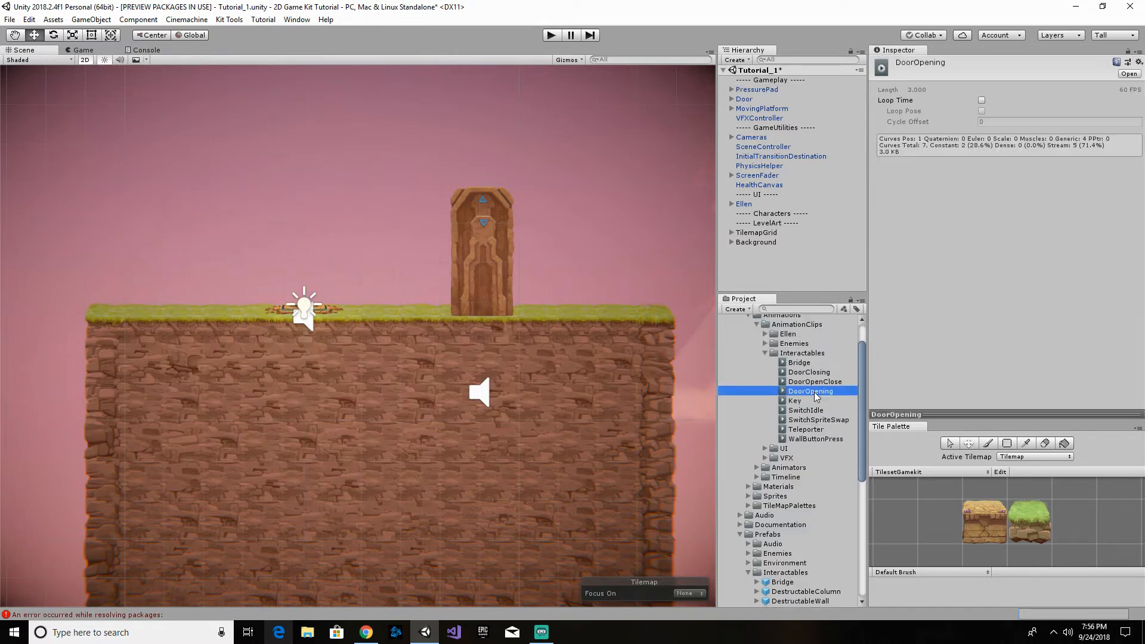
{"action": "left_click", "coordinate": [820, 380]}
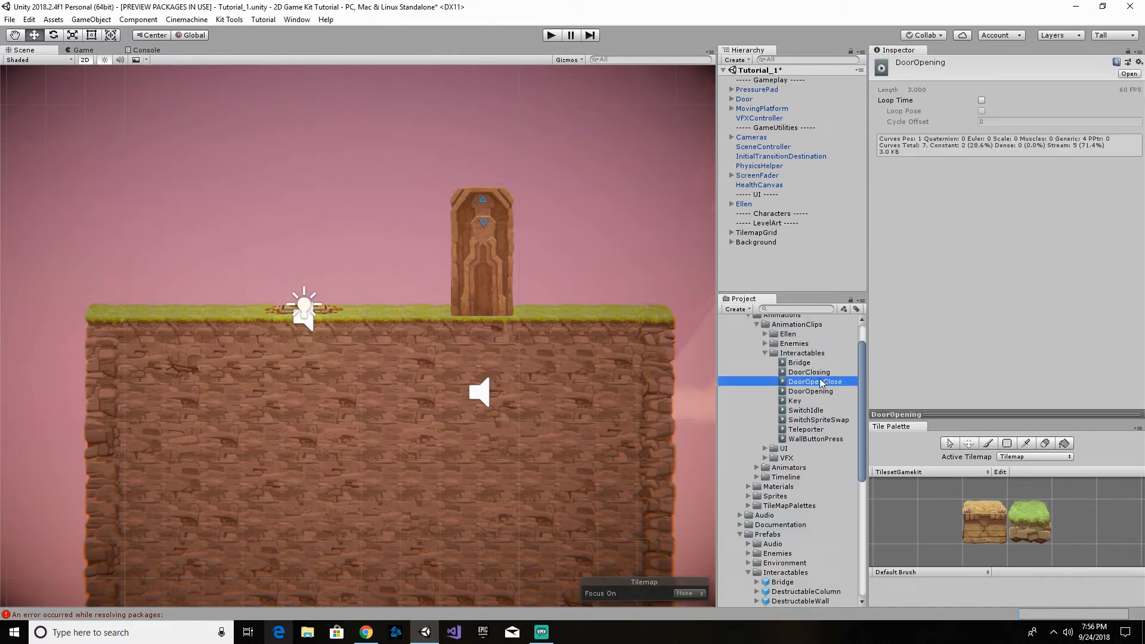
- Inspect the DoorClosing and Key clips, collapsing the Animations folder after viewing them, and review the PressurePad's event settings
{"action": "left_click", "coordinate": [818, 372]}
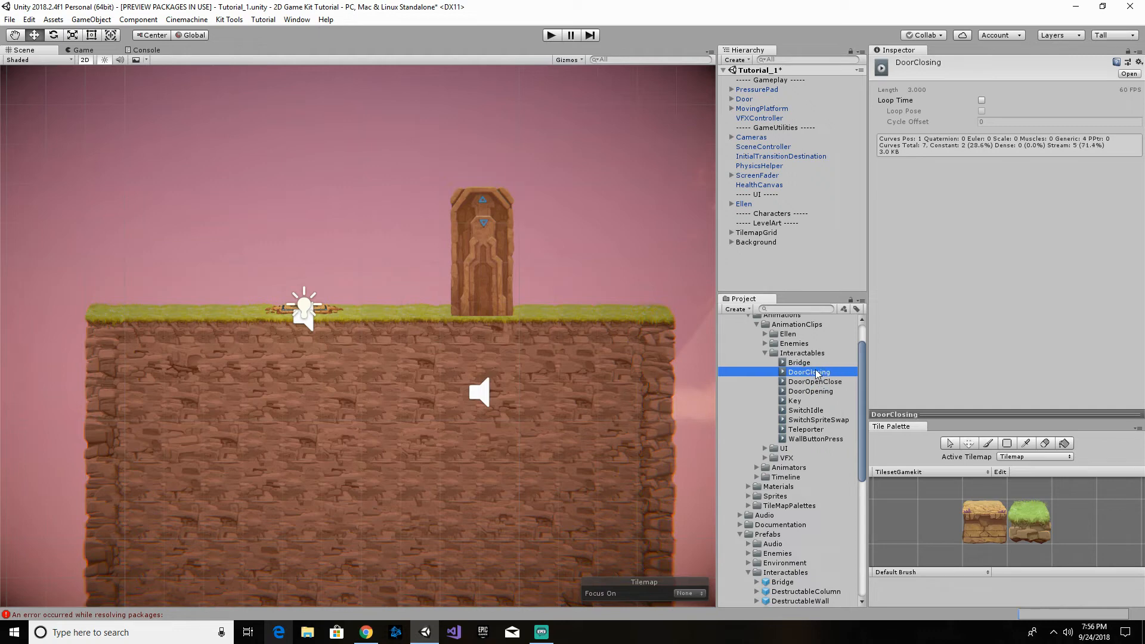
{"action": "left_click", "coordinate": [802, 401]}
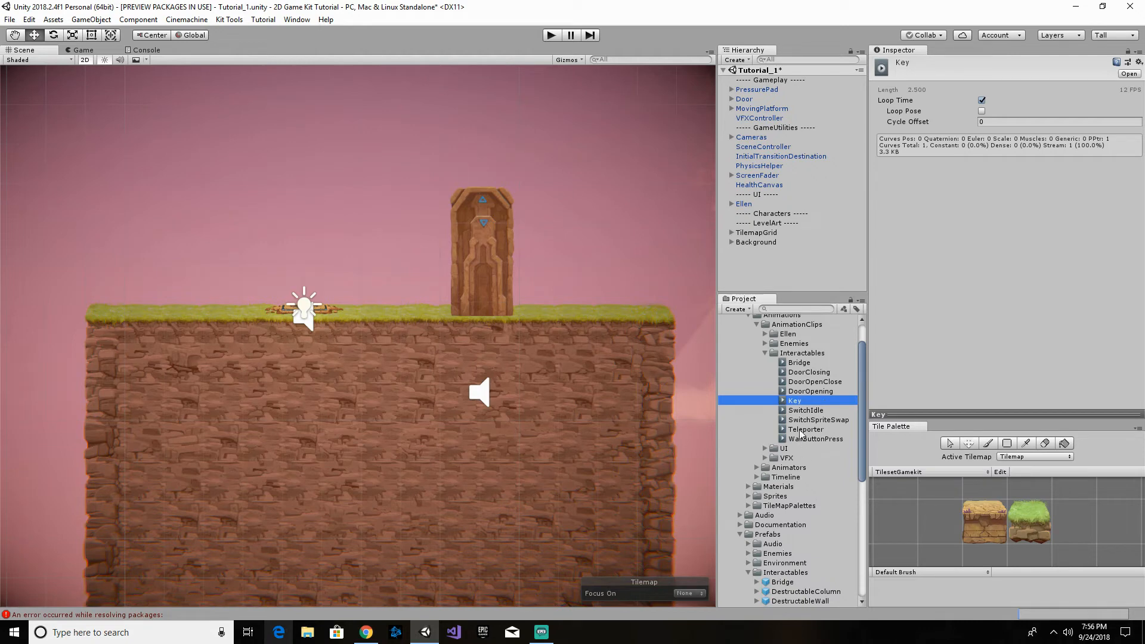
{"action": "left_click", "coordinate": [766, 353]}
{"action": "scroll", "coordinate": [775, 388], "scroll_direction": "up", "scroll_amount": 2}
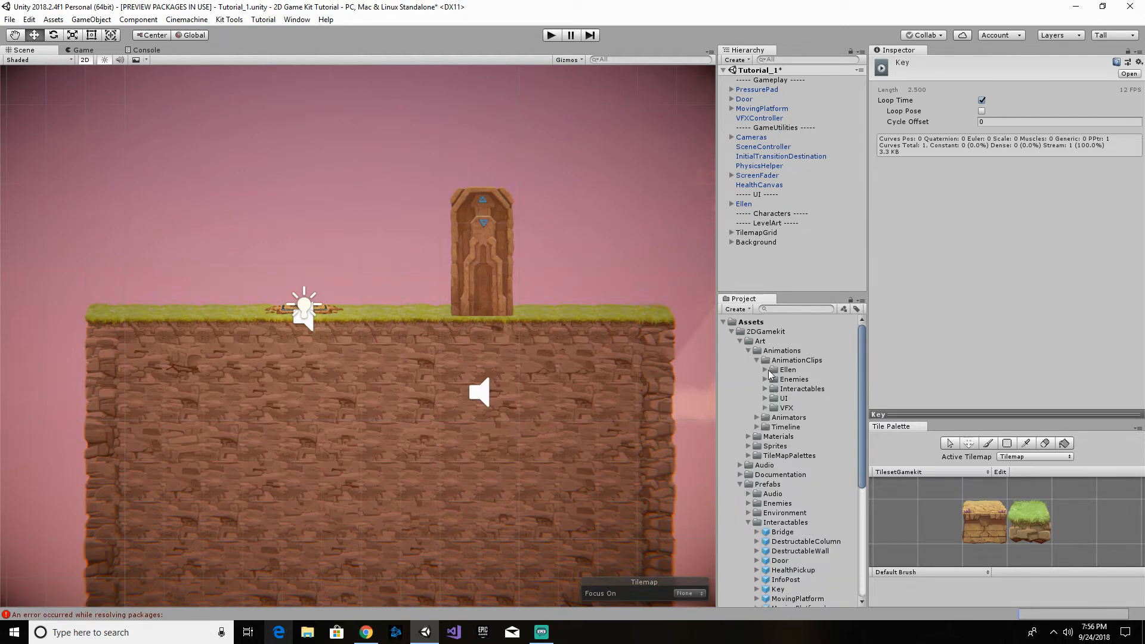
{"action": "left_click", "coordinate": [756, 360]}
{"action": "left_click", "coordinate": [748, 351]}
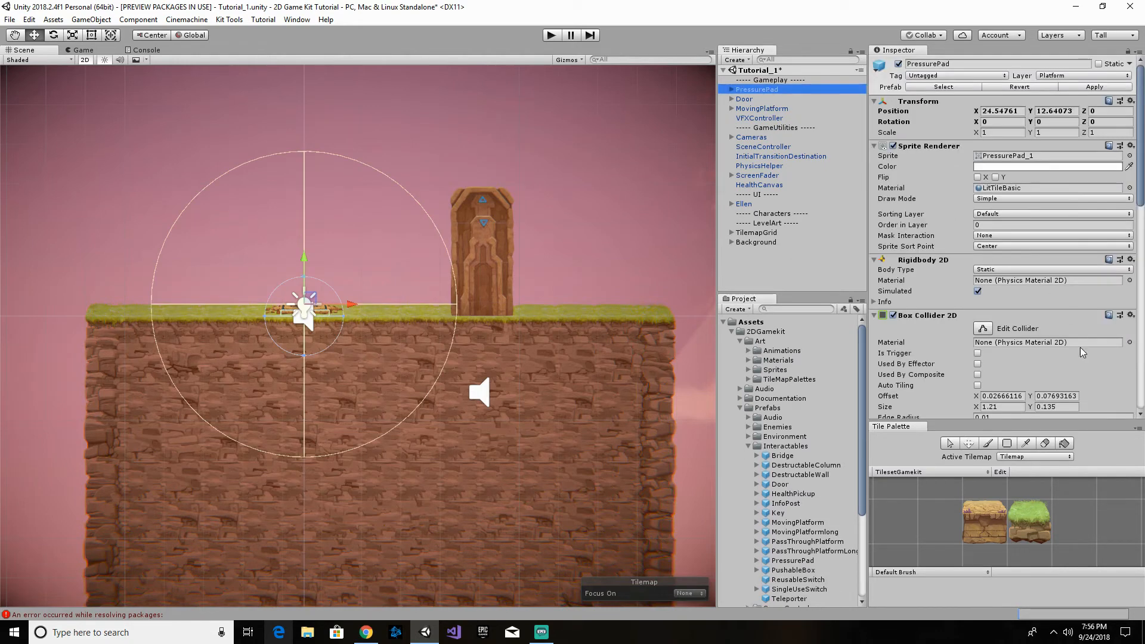
{"action": "scroll", "coordinate": [958, 378], "scroll_direction": "down", "scroll_amount": 10}
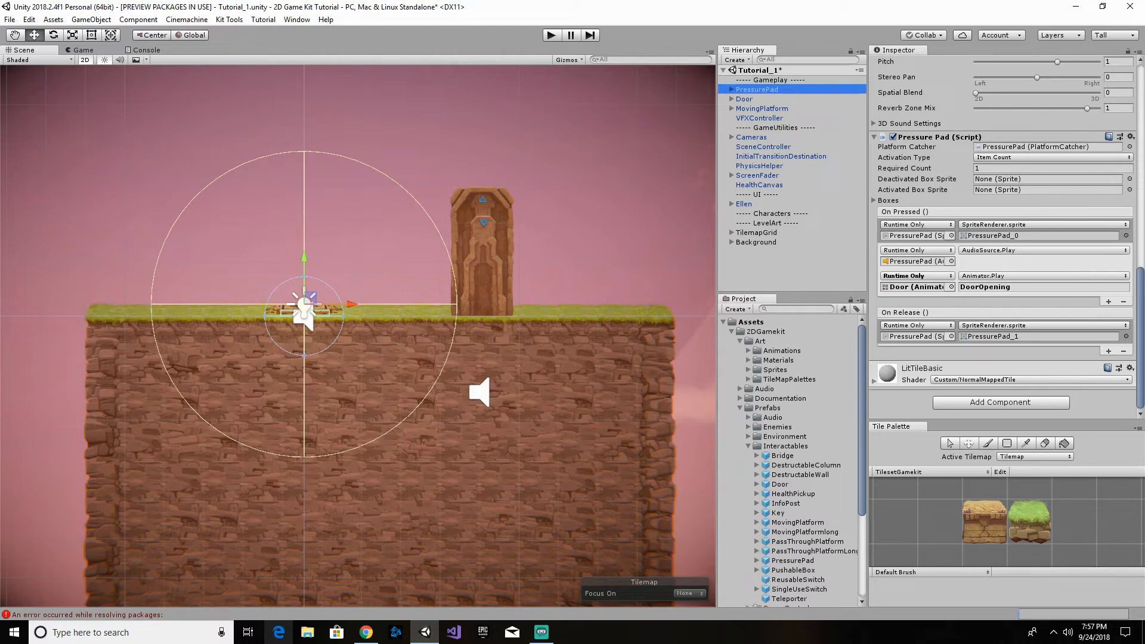
- Place a ReusableSwitch prefab in the scene, hanging in the air between the pressure pad and the door
{"action": "scroll", "coordinate": [828, 534], "scroll_direction": "down", "scroll_amount": 3}
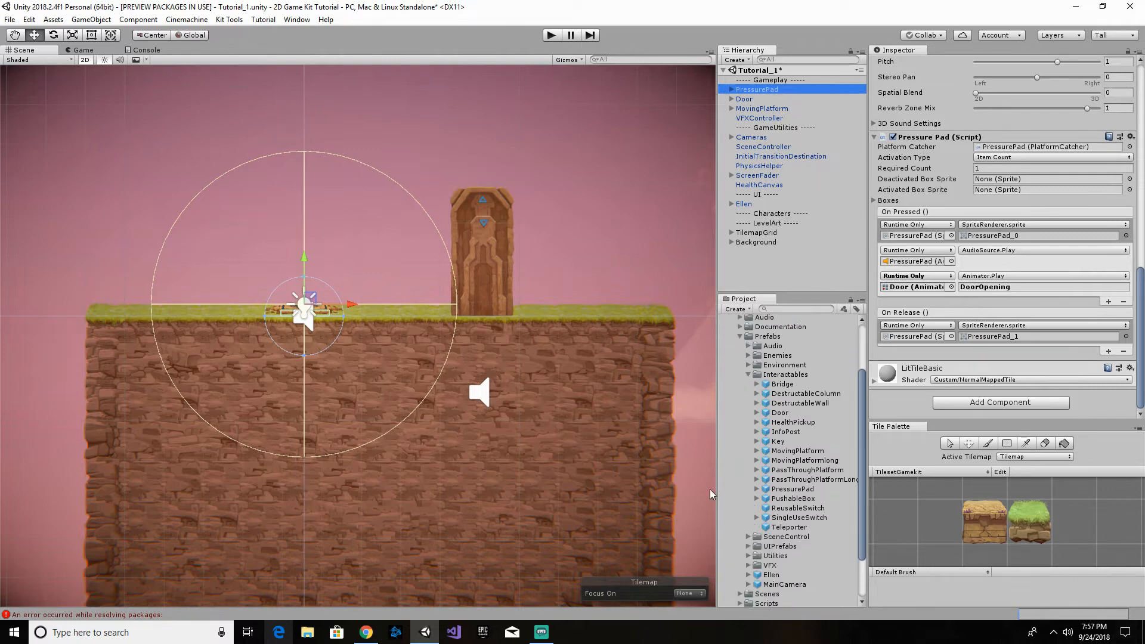
{"action": "left_click_drag", "start_coordinate": [797, 508], "coordinate": [625, 304]}
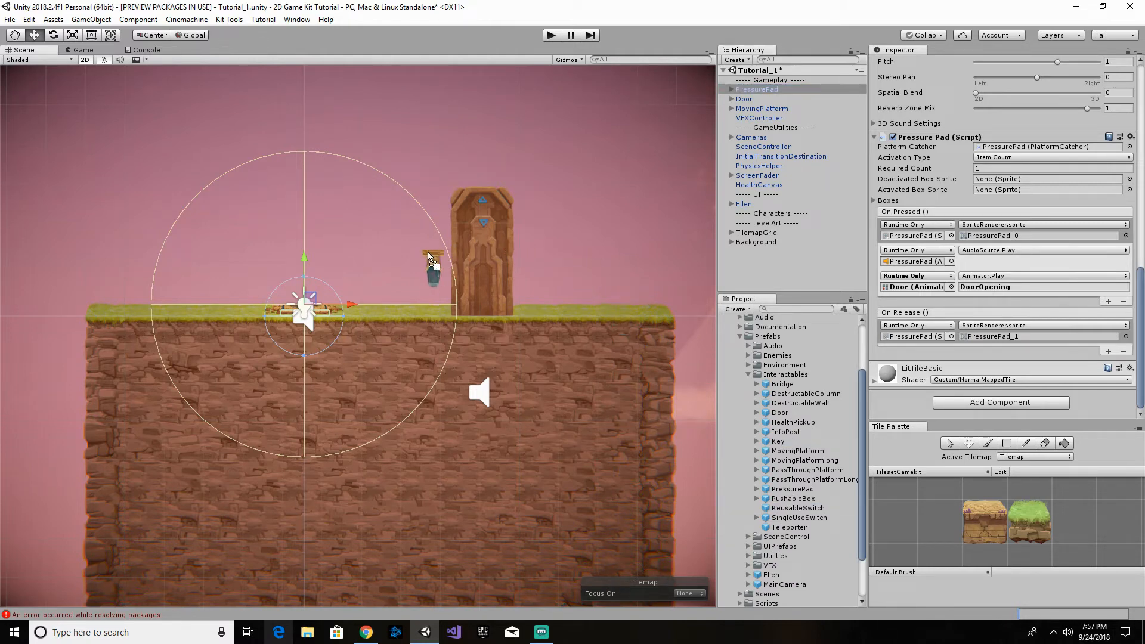
{"action": "left_click_drag", "start_coordinate": [429, 255], "coordinate": [409, 257]}
{"action": "left_click_drag", "start_coordinate": [409, 258], "coordinate": [409, 258]}
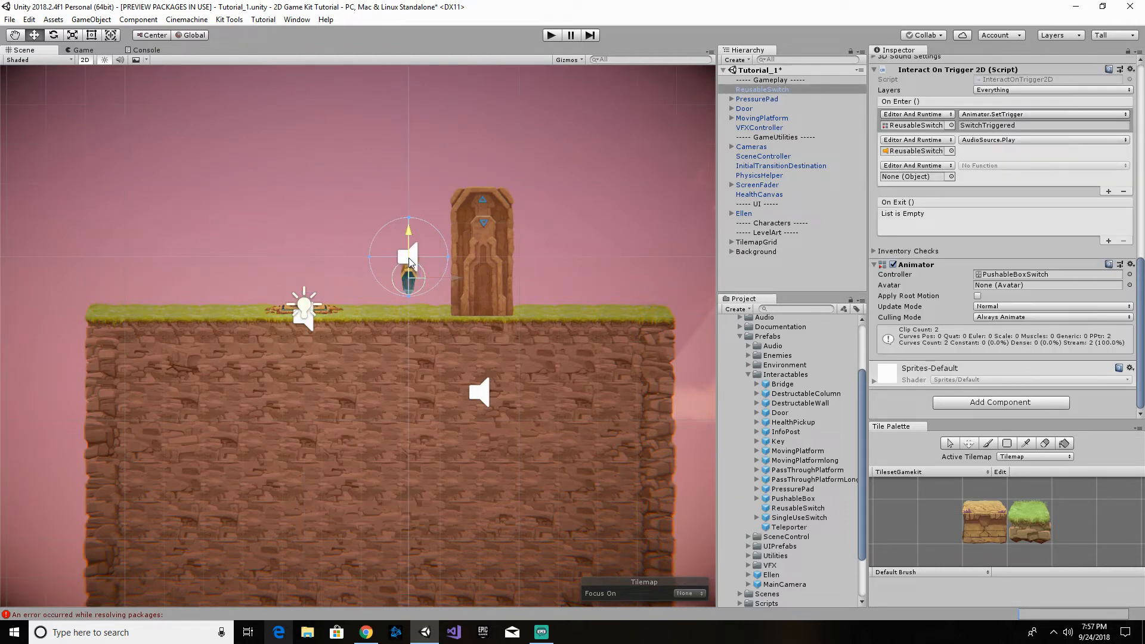
{"action": "left_click_drag", "start_coordinate": [455, 277], "coordinate": [420, 276]}
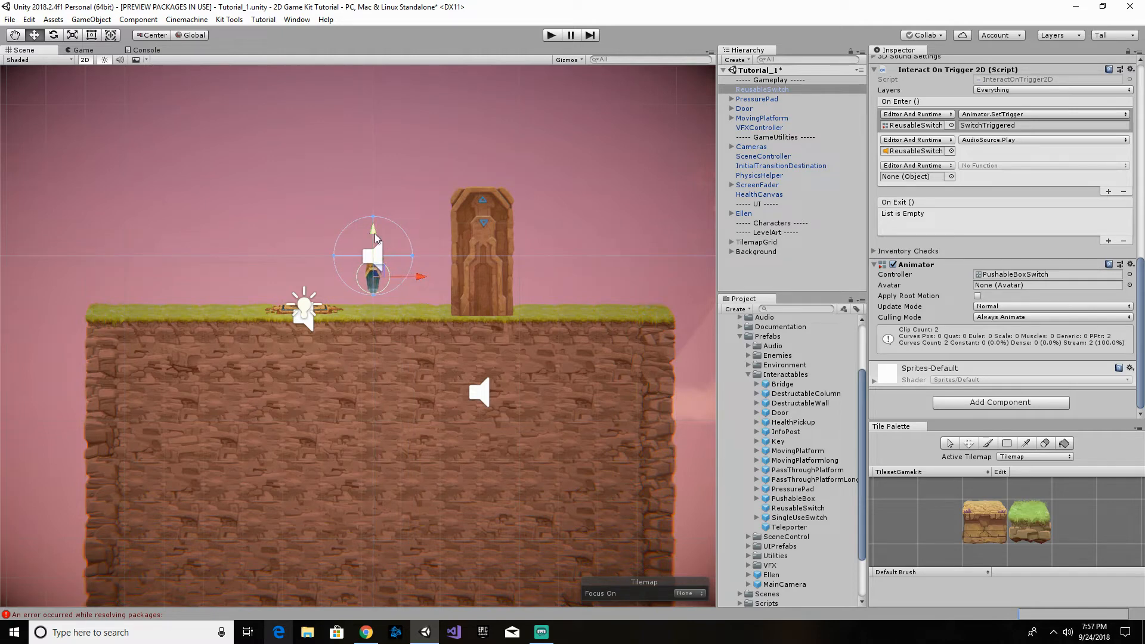
{"action": "left_click_drag", "start_coordinate": [374, 230], "coordinate": [377, 163]}
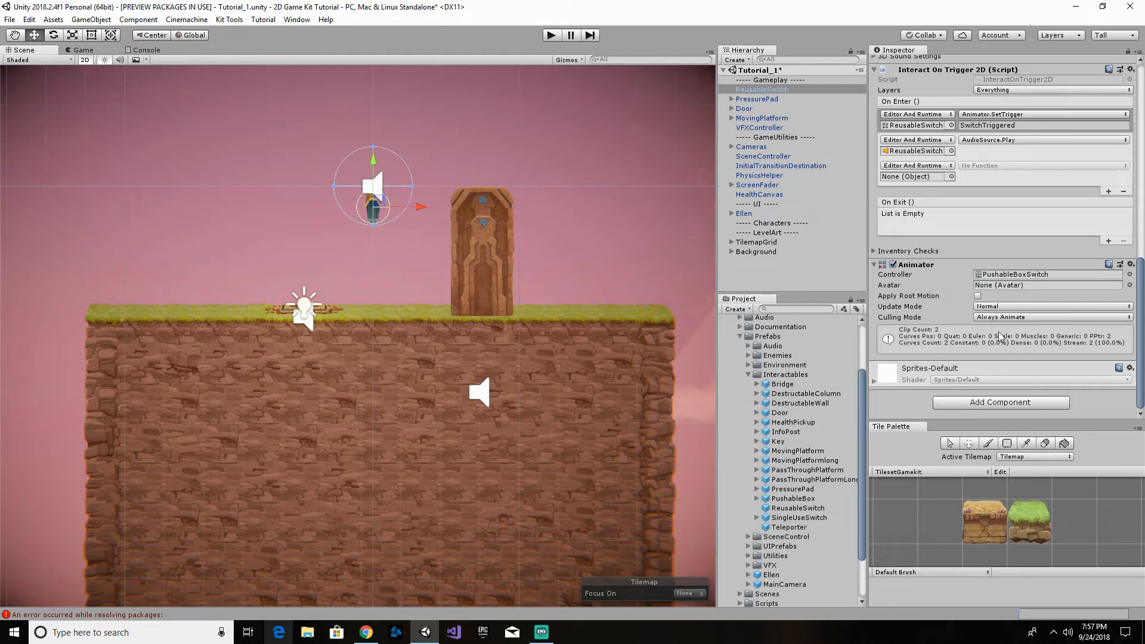
- Assign the Door to the ReusableSwitch's empty On Enter event and have it call Animator Play (string) with DoorOpening
{"action": "scroll", "coordinate": [953, 298], "scroll_direction": "up", "scroll_amount": 3}
{"action": "scroll", "coordinate": [953, 299], "scroll_direction": "down", "scroll_amount": 2}
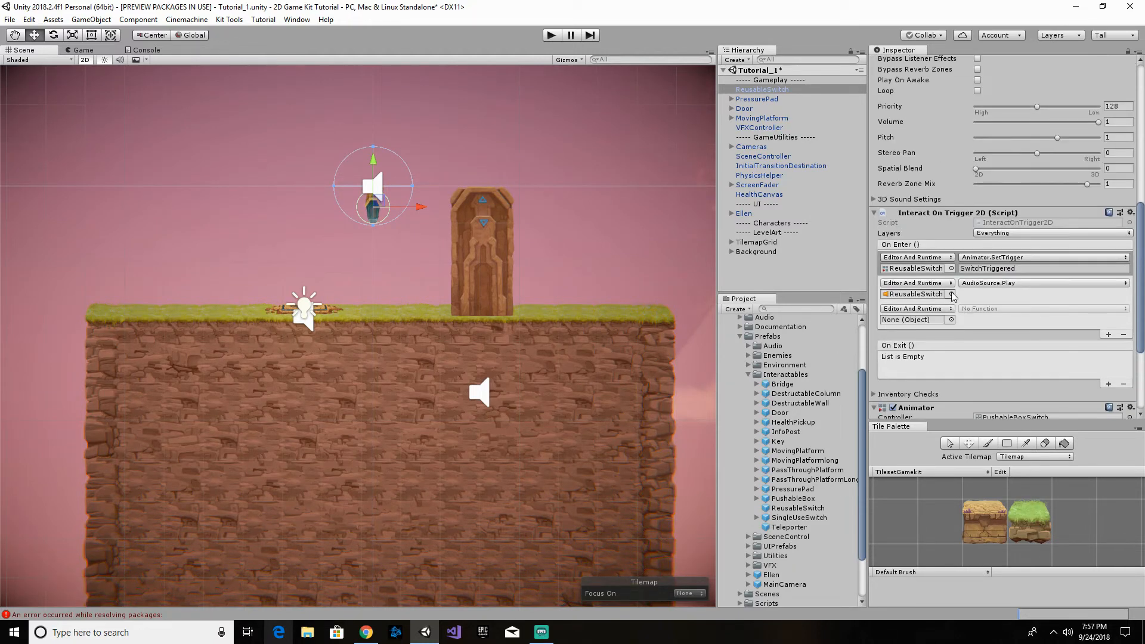
{"action": "scroll", "coordinate": [951, 291], "scroll_direction": "up", "scroll_amount": 3}
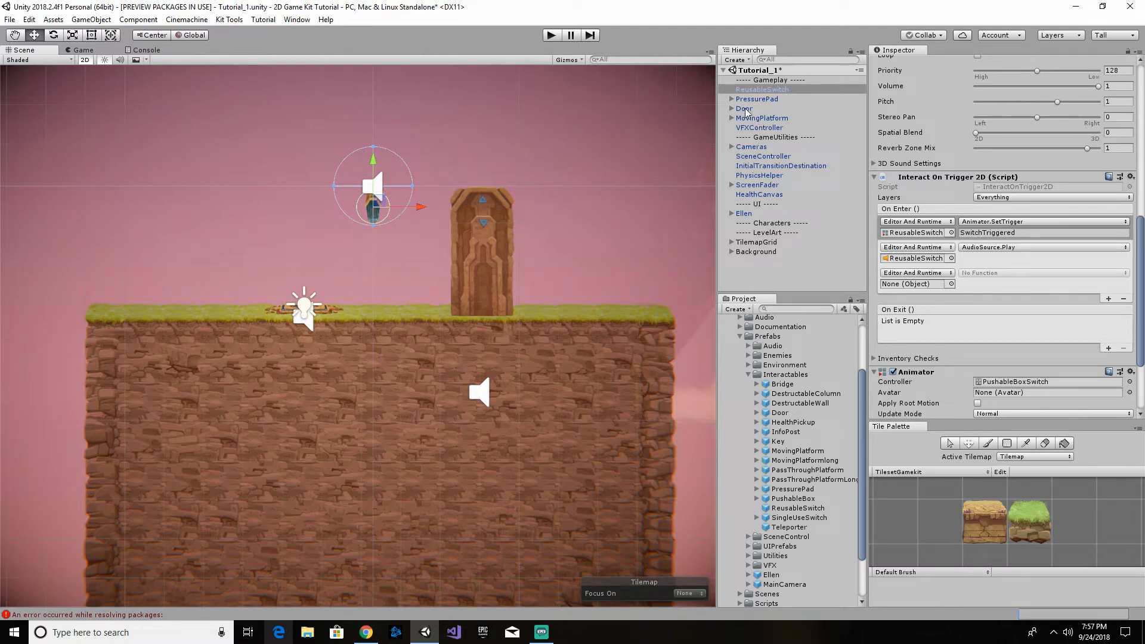
{"action": "left_click_drag", "start_coordinate": [746, 109], "coordinate": [913, 287]}
{"action": "left_click", "coordinate": [1015, 271]}
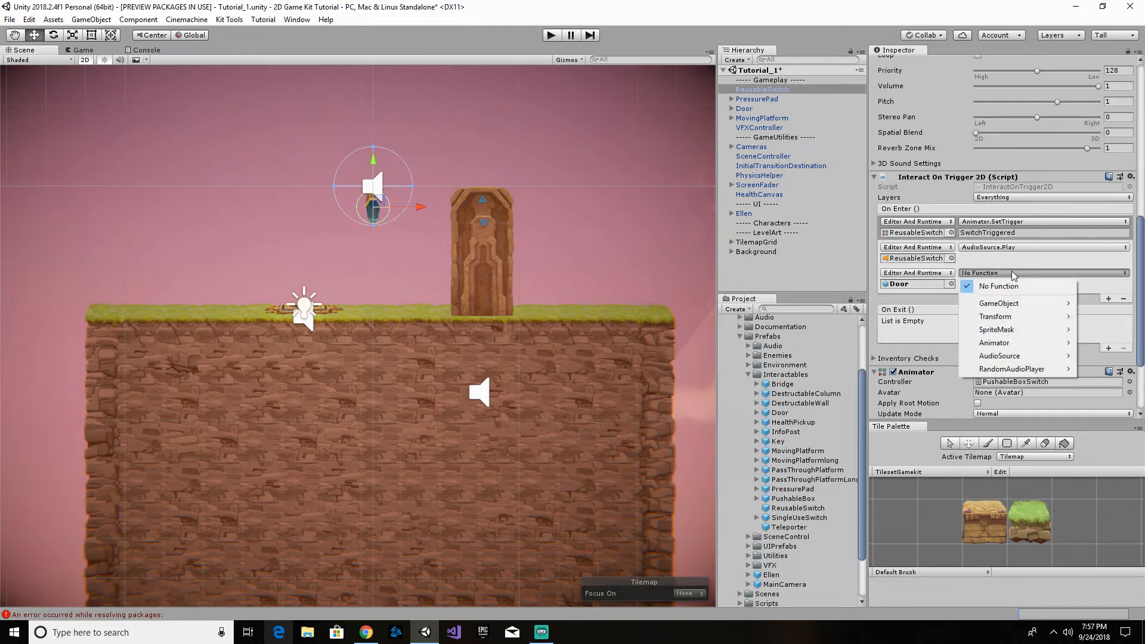
{"action": "mouse_move", "coordinate": [1008, 343]}
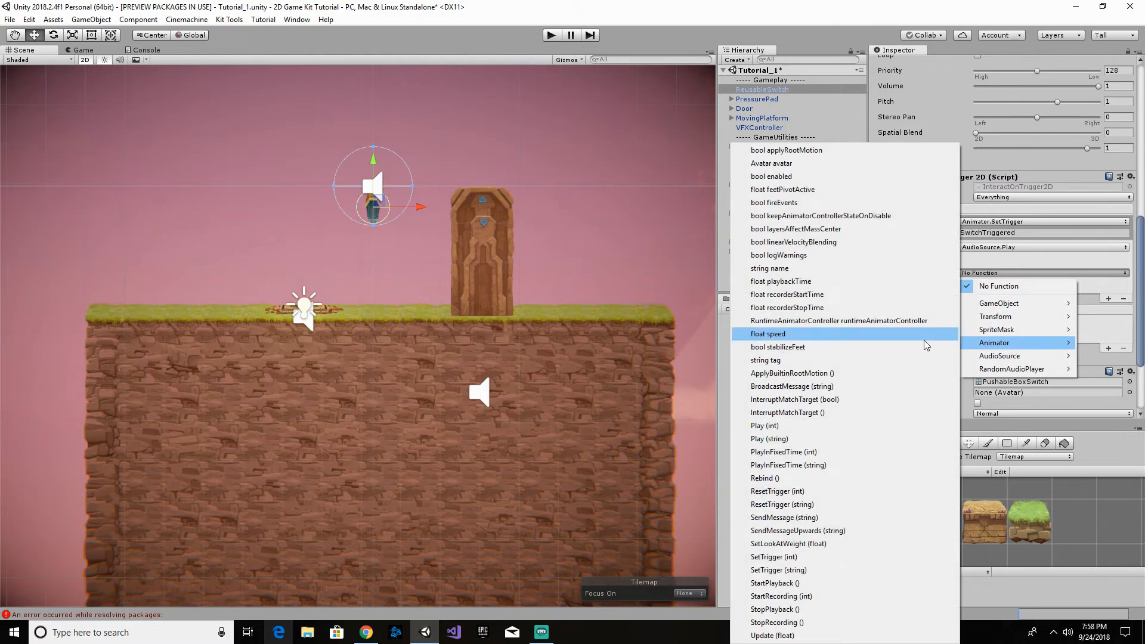
{"action": "left_click", "coordinate": [777, 439]}
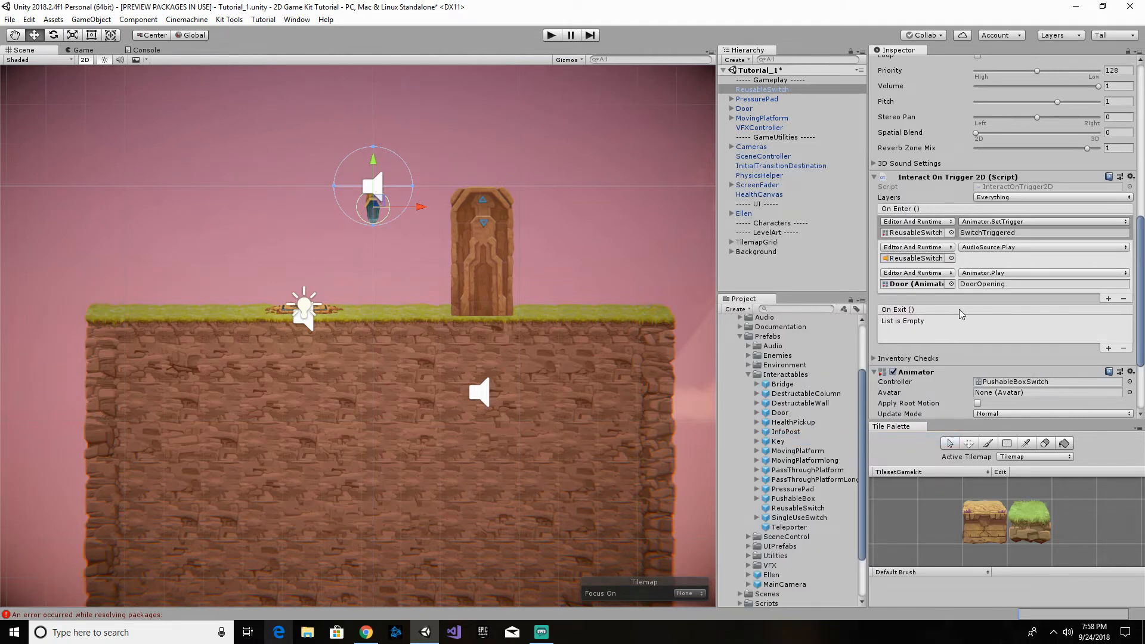
{"action": "left_click", "coordinate": [1012, 284]}
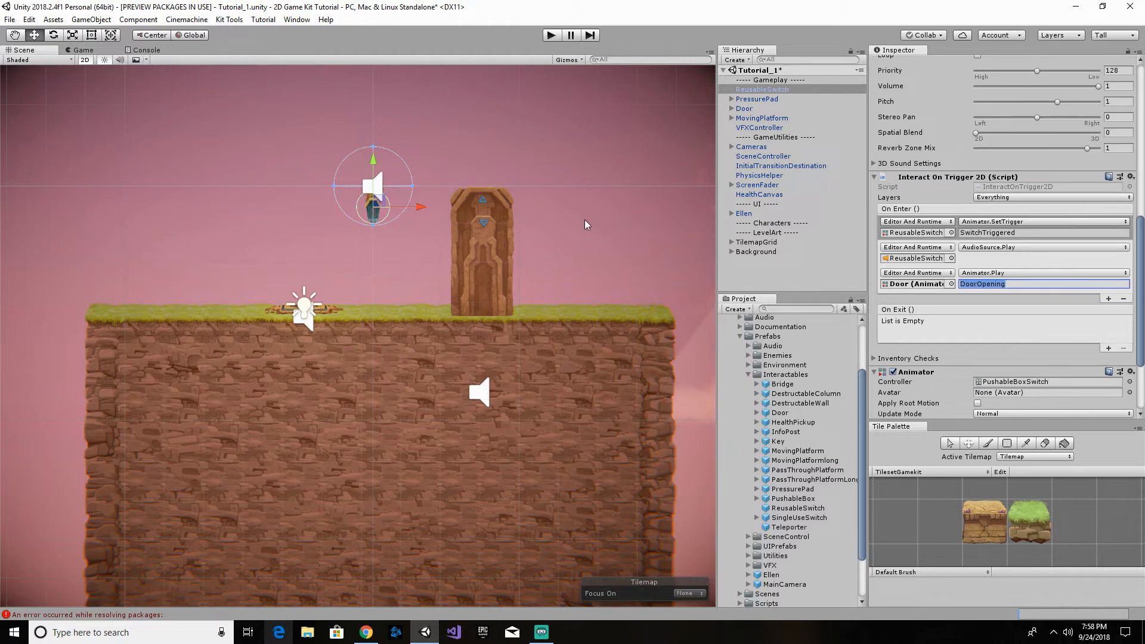
- Start a playtest and toggle Enable Range Attack in the in-game debug overlay
{"action": "left_click", "coordinate": [552, 36]}
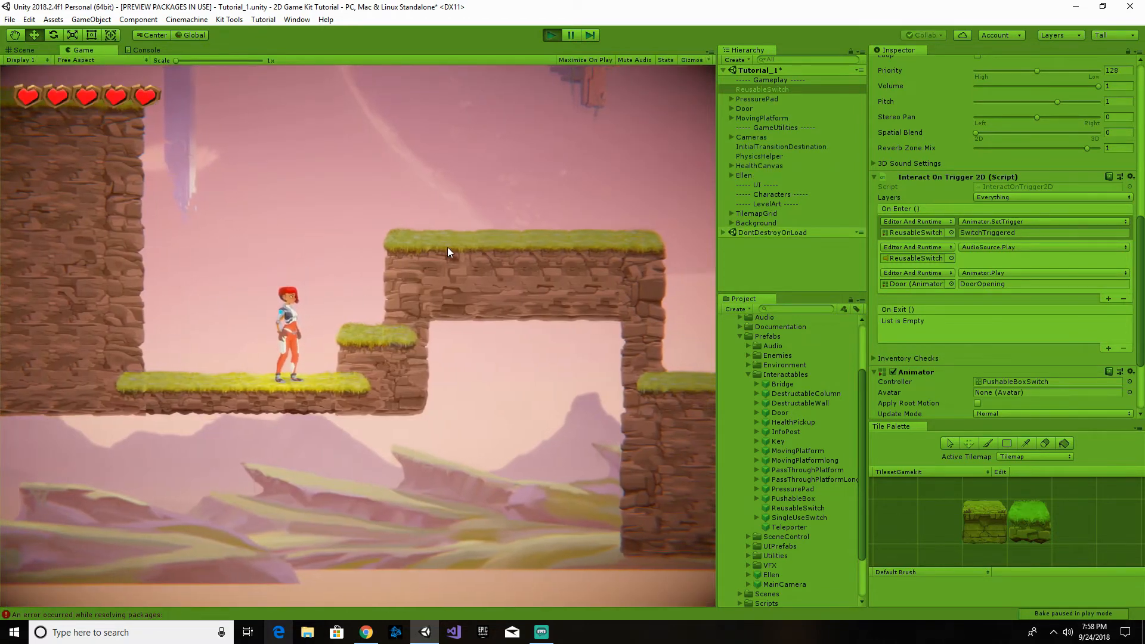
{"action": "key", "text": "F12"}
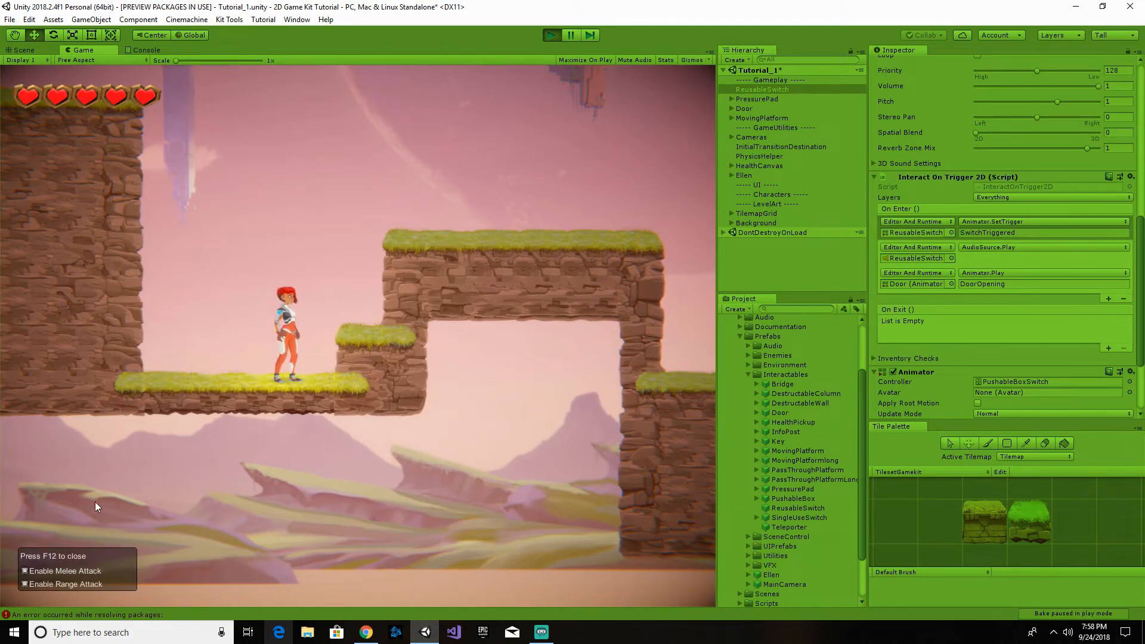
{"action": "left_click", "coordinate": [24, 584]}
- Take Ellen over the stone arch to the grassy ground beneath the moving platform
{"action": "key", "text": "d"}
{"action": "key", "text": "space"}
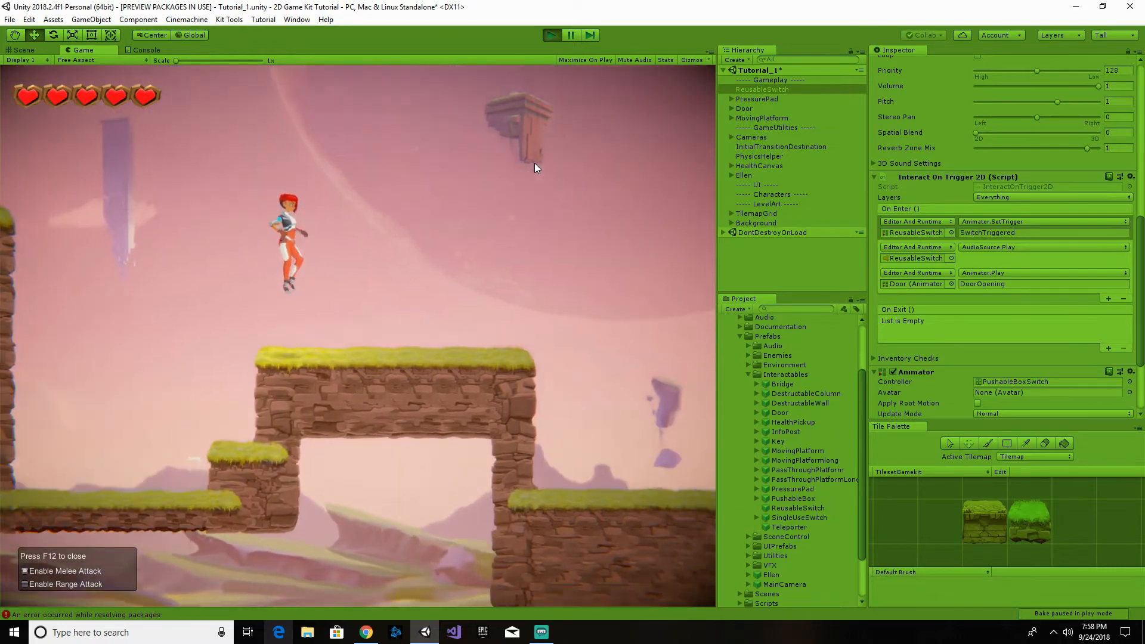
{"action": "key", "text": "space"}
{"action": "key", "text": "a"}
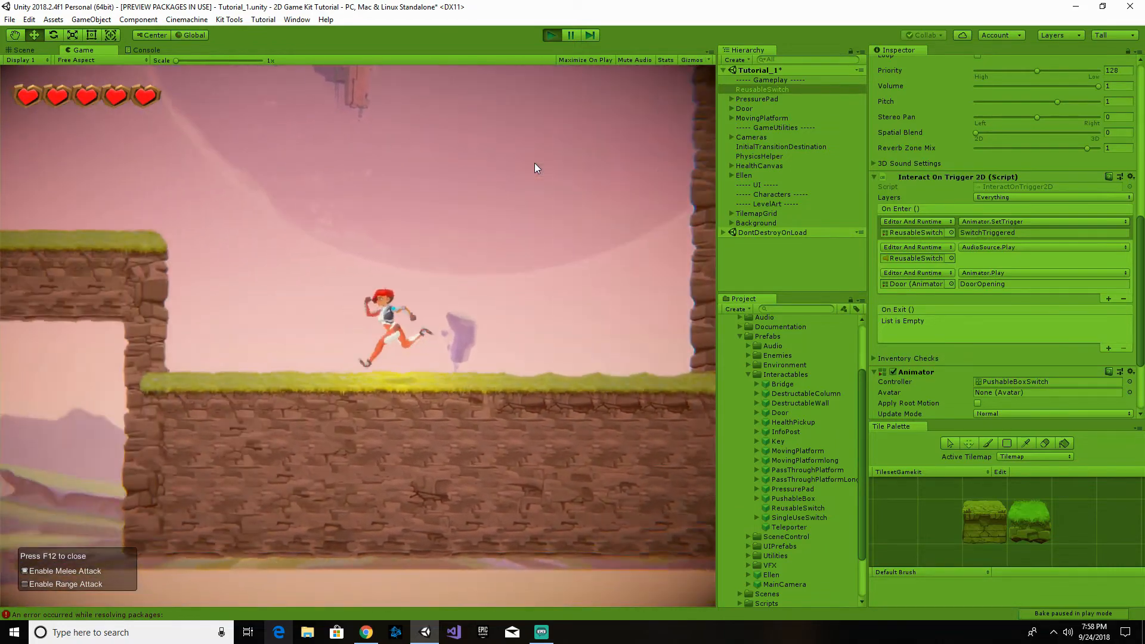
{"action": "key", "text": "d"}
{"action": "key", "text": "space"}
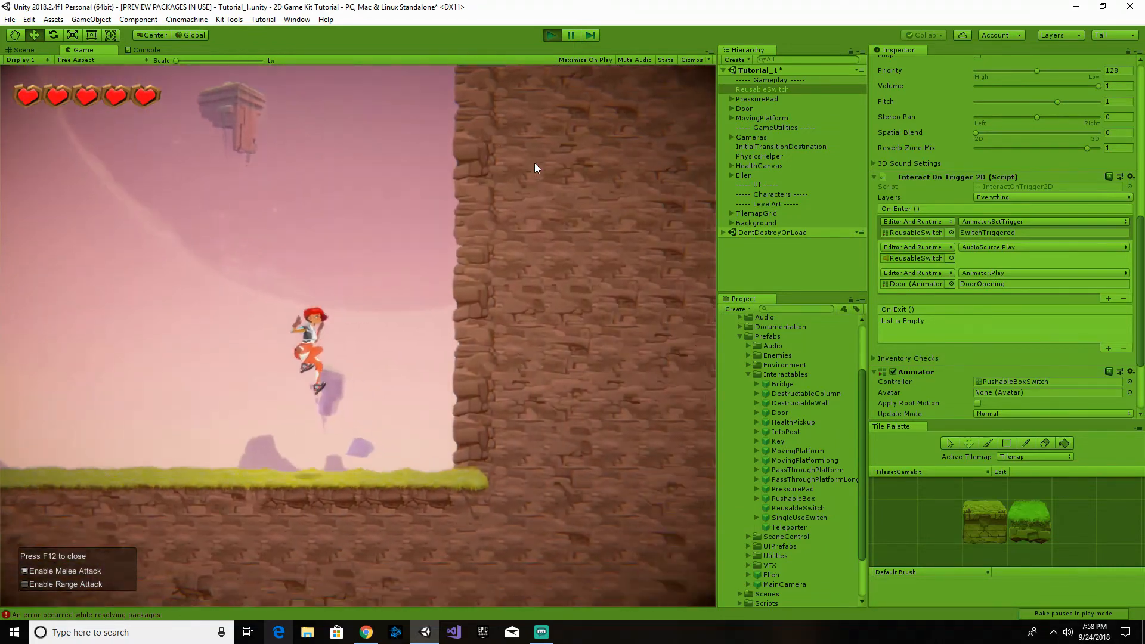
{"action": "key", "text": "a"}
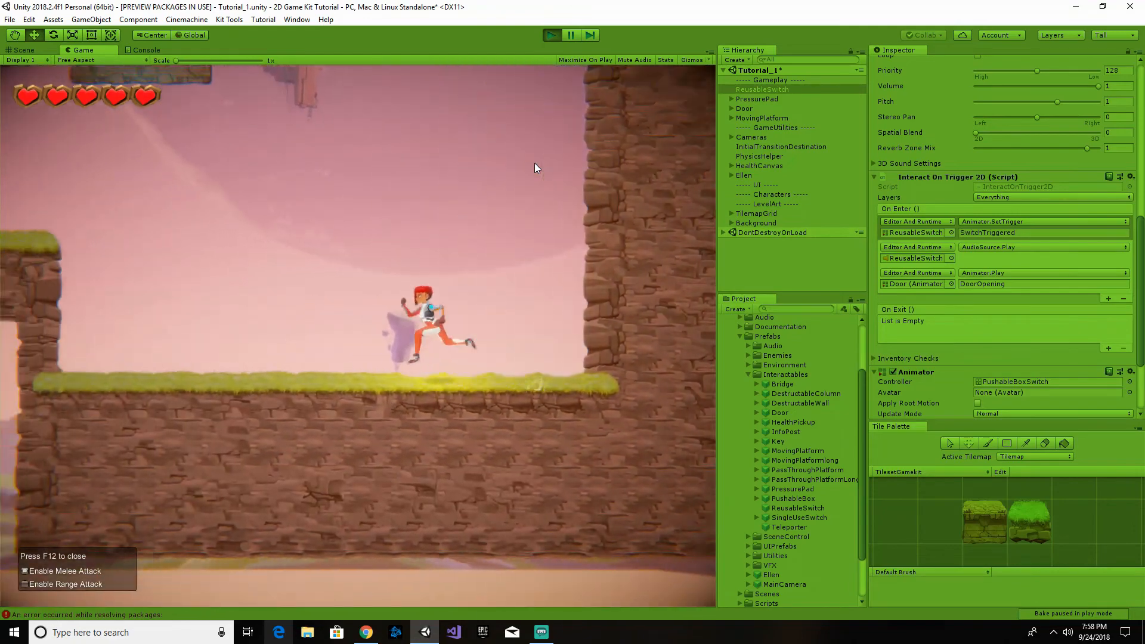
{"action": "key", "text": "d"}
{"action": "key", "text": "space"}
{"action": "key", "text": "a"}
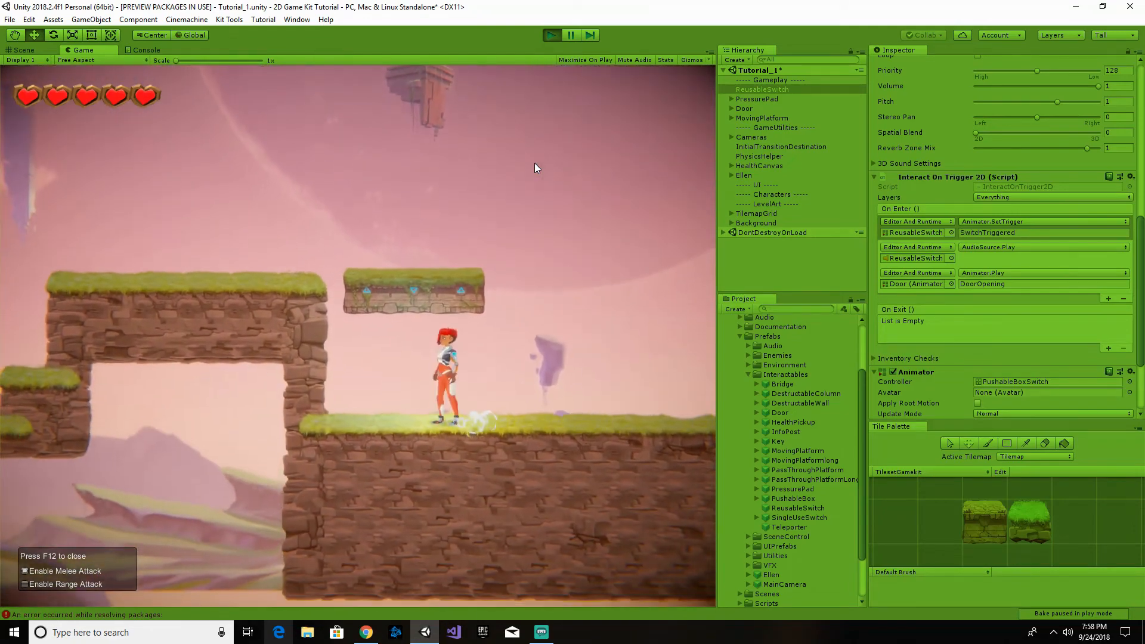
- Get Ellen onto the moving platform, ride it up, and jump onto the tall block to run across the pressure pad
{"action": "key", "text": "space"}
{"action": "key", "text": "d"}
{"action": "key", "text": "space"}
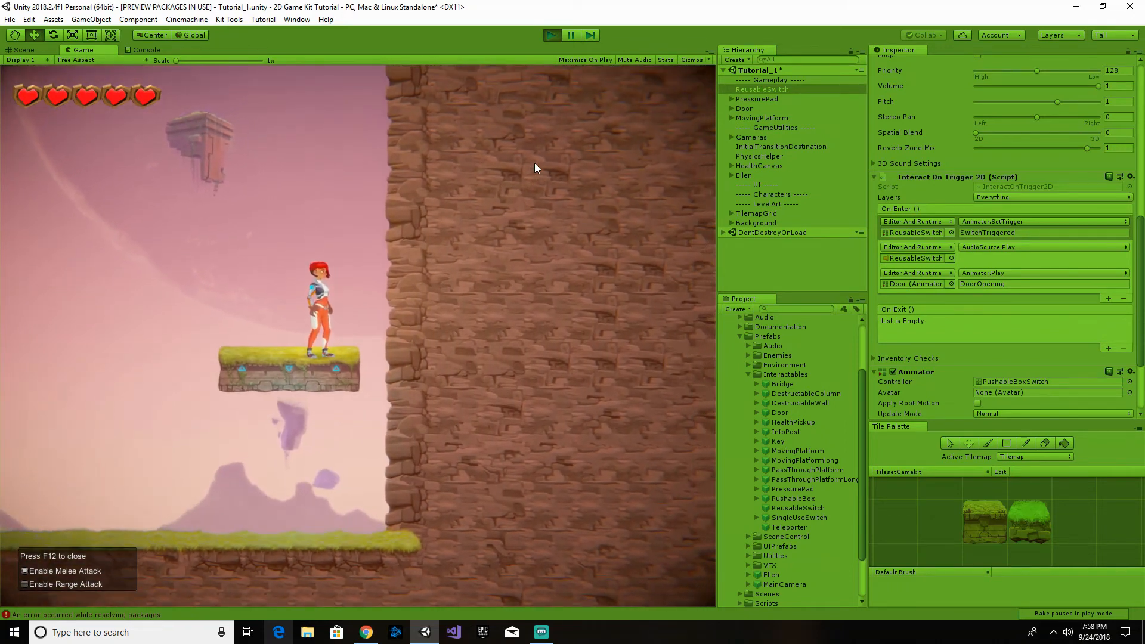
{"action": "key", "text": "a"}
{"action": "key", "text": "d"}
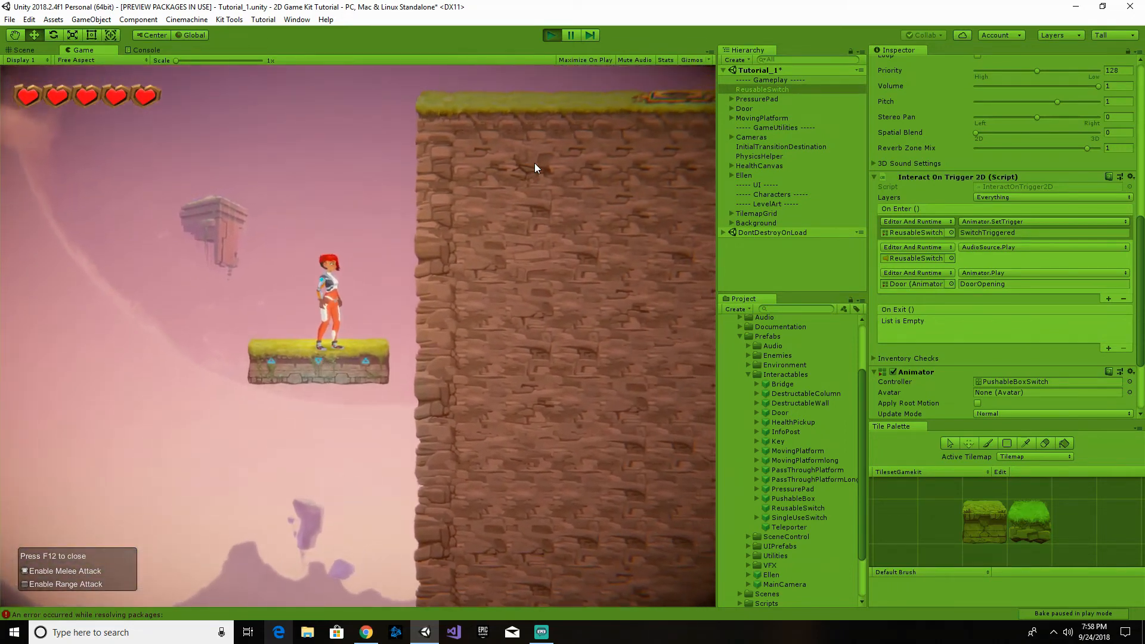
{"action": "key", "text": "space"}
{"action": "key", "text": "d"}
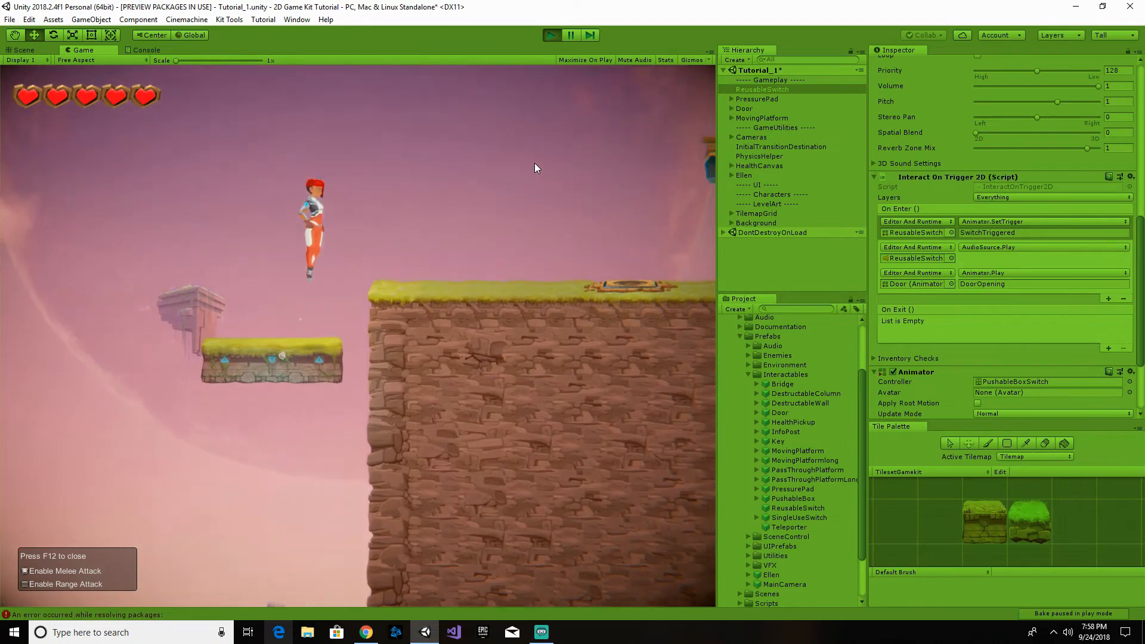
{"action": "key", "text": "space"}
{"action": "key", "text": "d"}
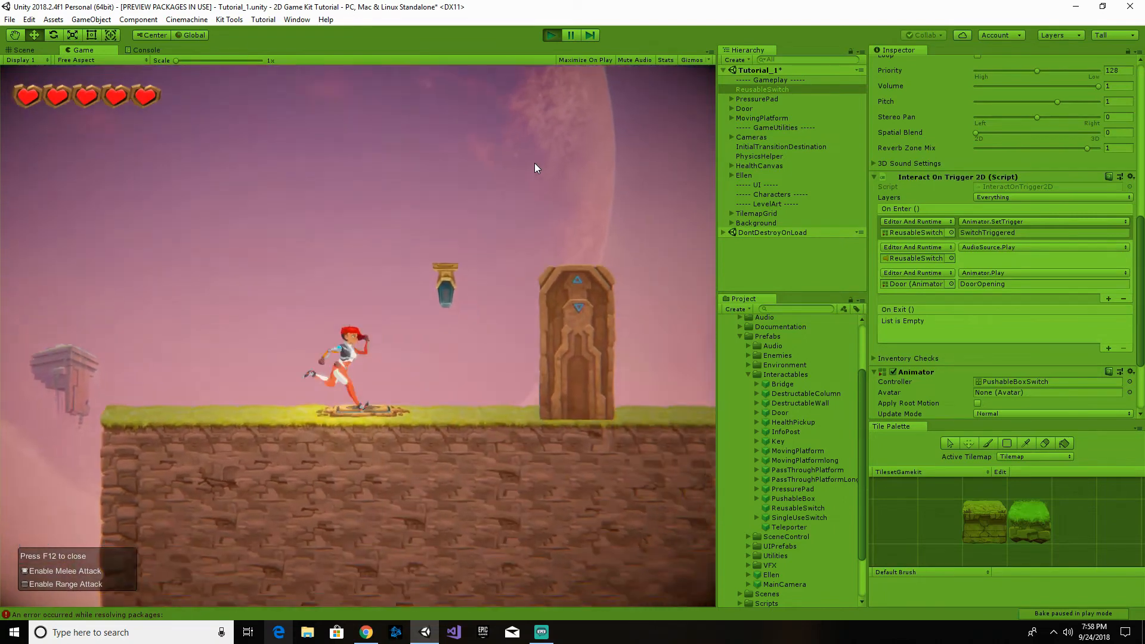
- Test stepping Ellen on and off the pressure pad, stand her below the hanging switch, and end the playtest
{"action": "key", "text": "a"}
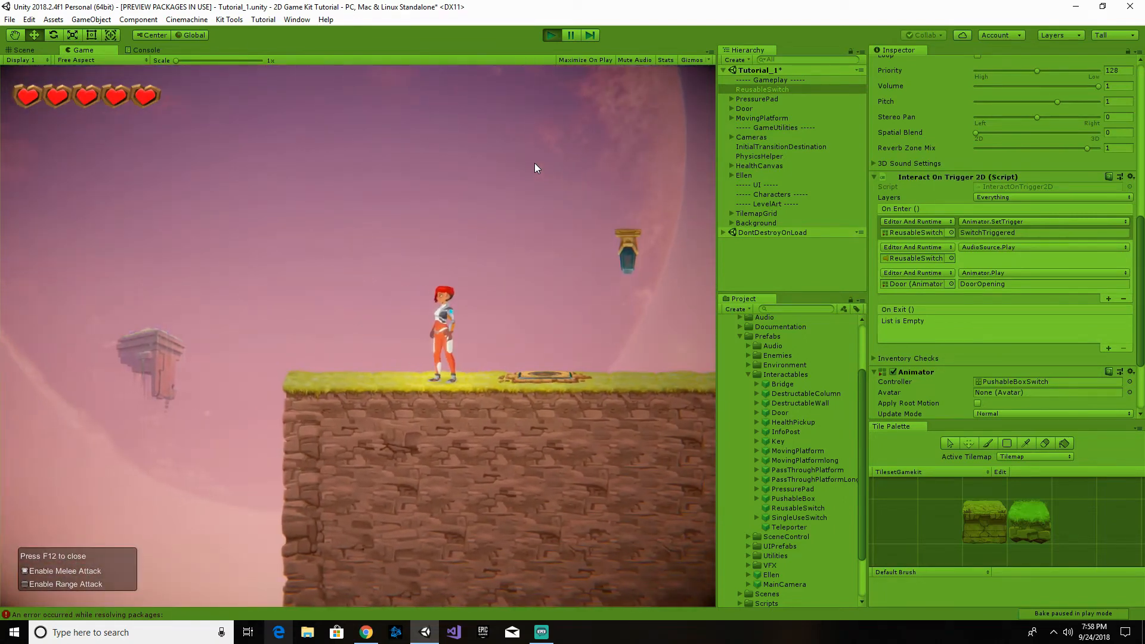
{"action": "key", "text": "a"}
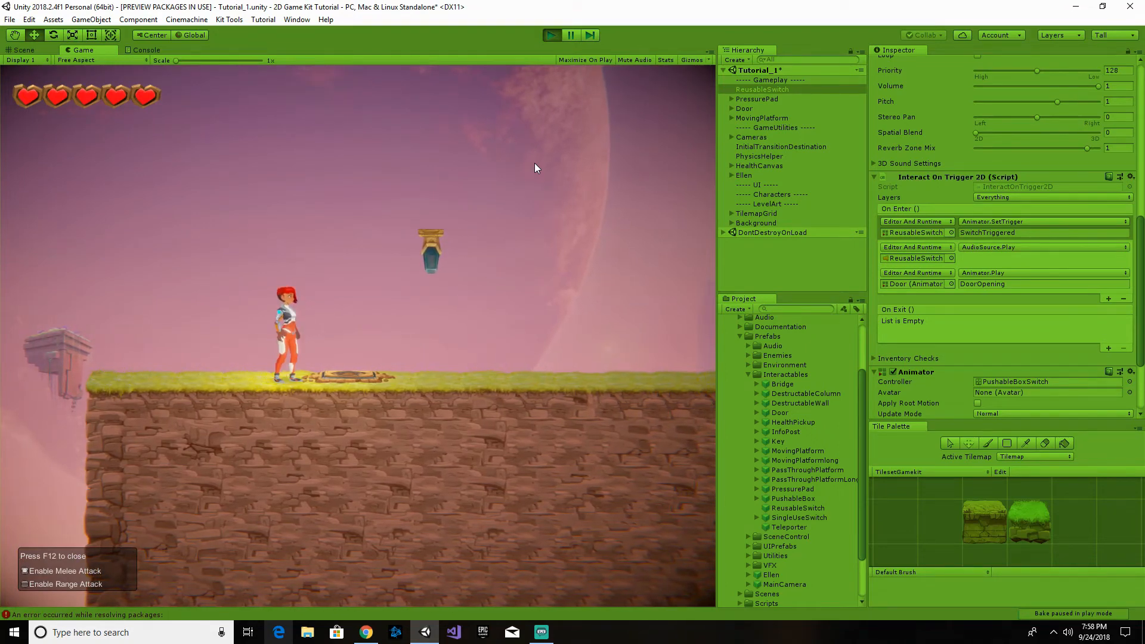
{"action": "key", "text": "d"}
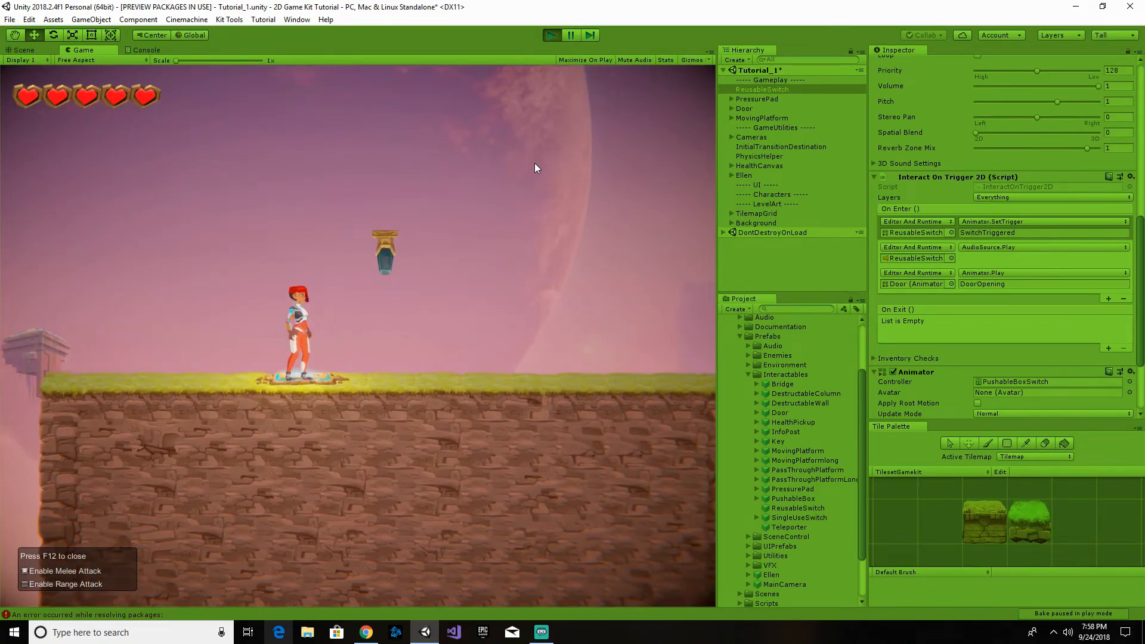
{"action": "key", "text": "a"}
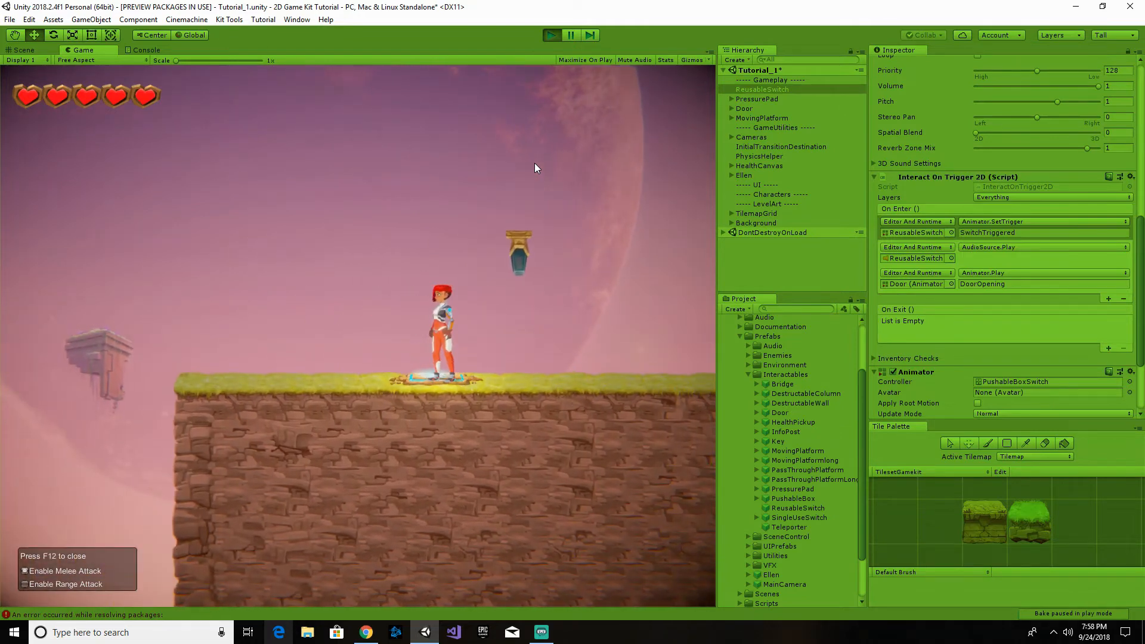
{"action": "key", "text": "d"}
{"action": "key", "text": "space"}
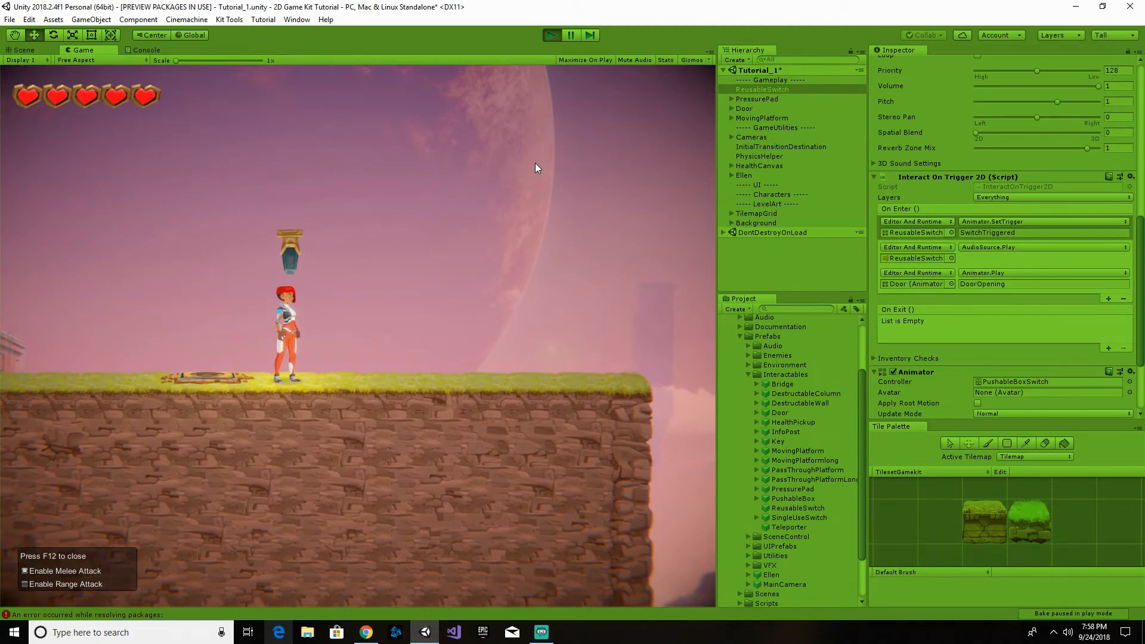
{"action": "left_click", "coordinate": [552, 37]}
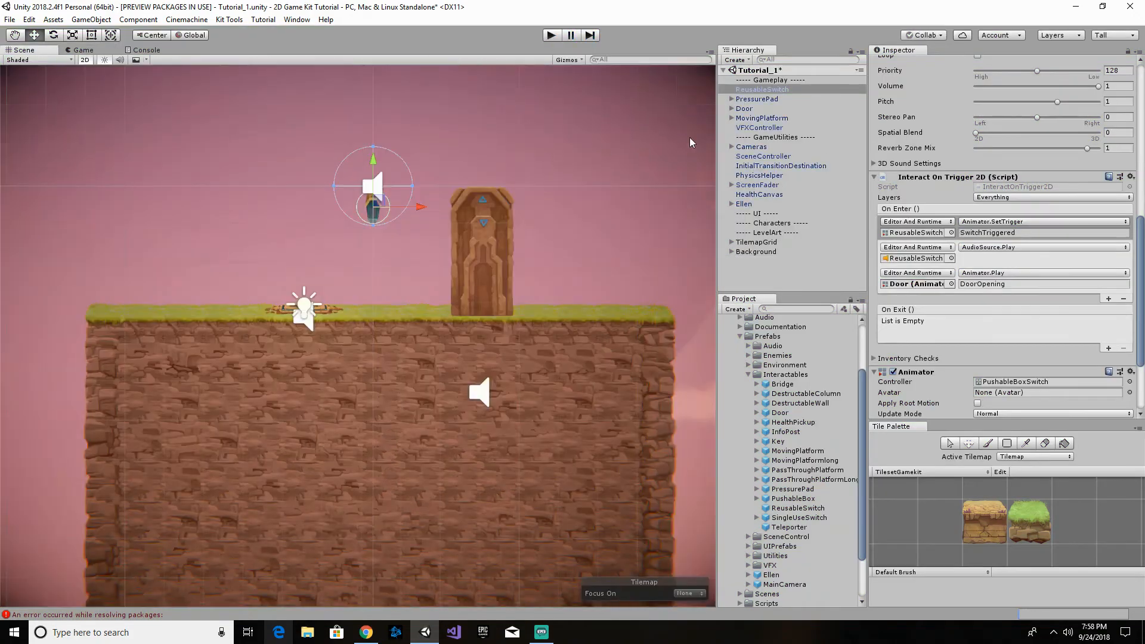
- Deactivate the PressurePad object in the scene
{"action": "left_click", "coordinate": [816, 99]}
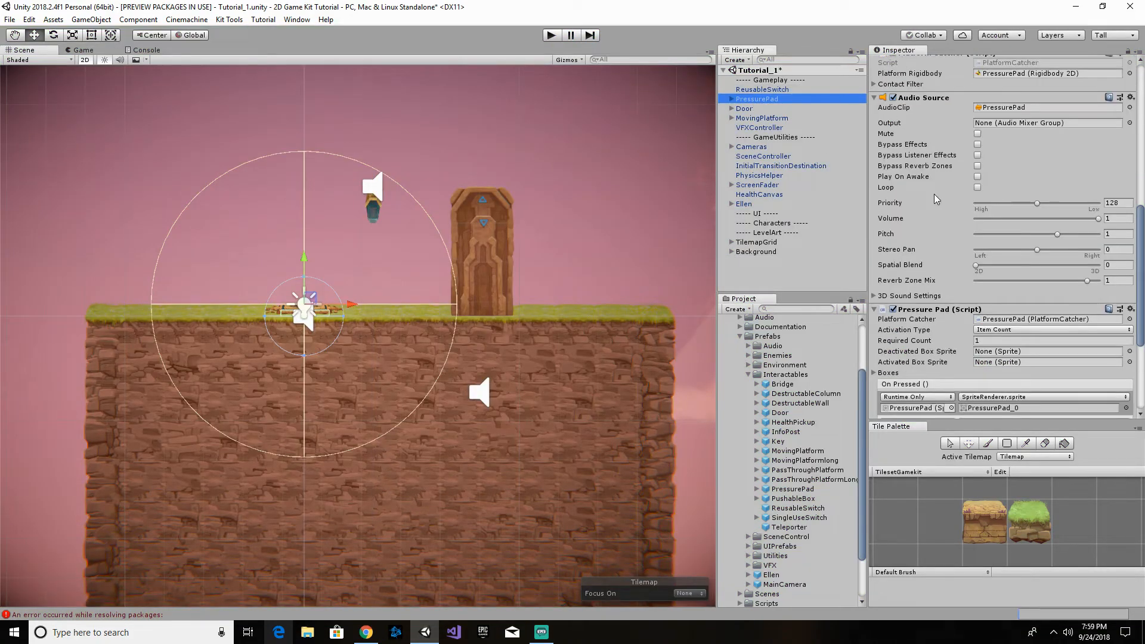
{"action": "scroll", "coordinate": [939, 179], "scroll_direction": "up", "scroll_amount": 10}
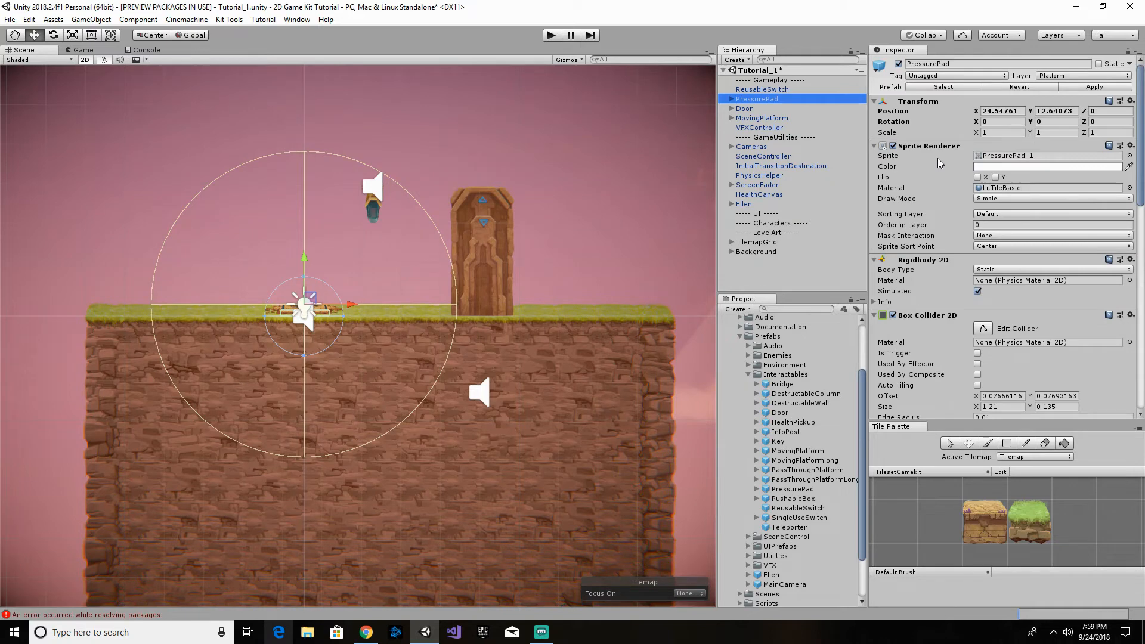
{"action": "left_click", "coordinate": [898, 64]}
- Playtest taking Ellen up the moving platform, below the hanging switch and past the door, and end the playtest
{"action": "left_click", "coordinate": [552, 36]}
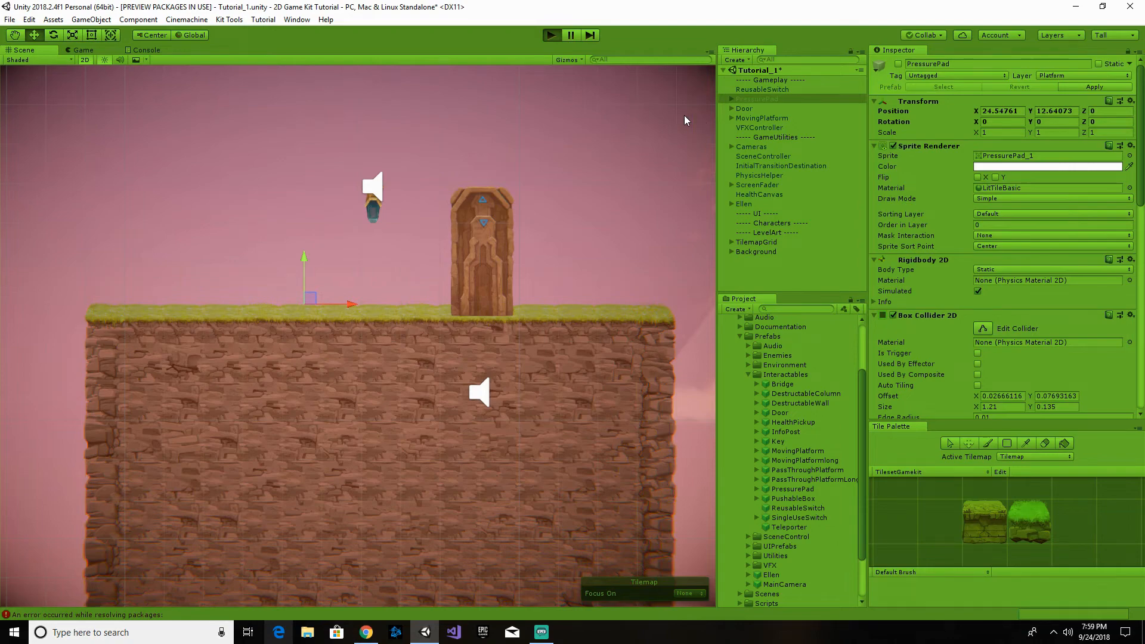
{"action": "key", "text": "d"}
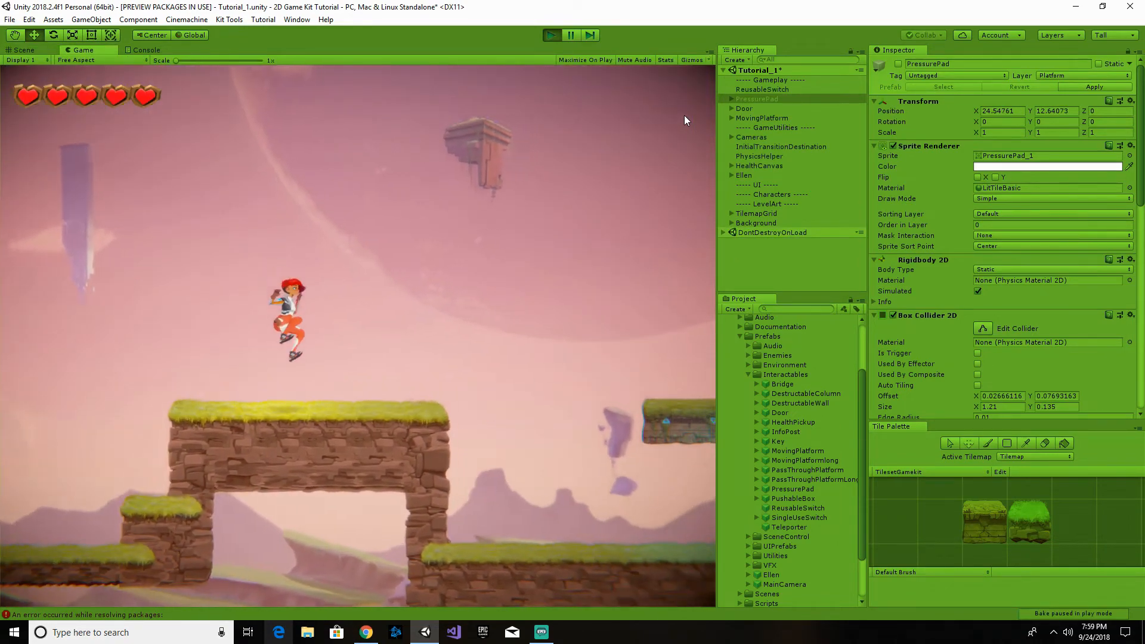
{"action": "key", "text": "space"}
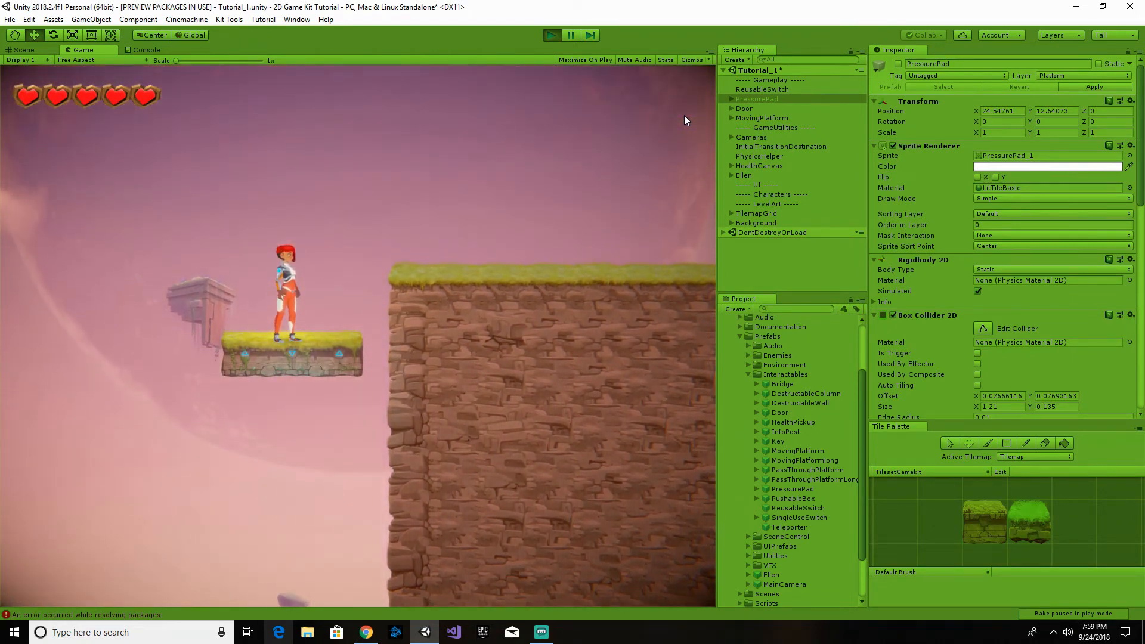
{"action": "key", "text": "d"}
{"action": "key", "text": "space"}
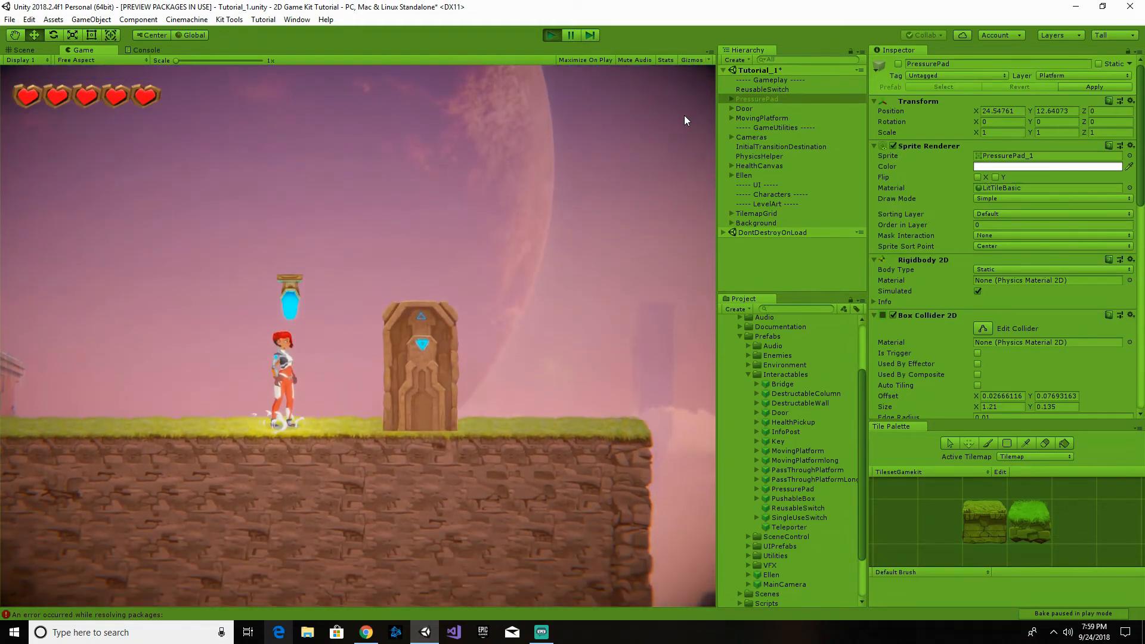
{"action": "key", "text": "d"}
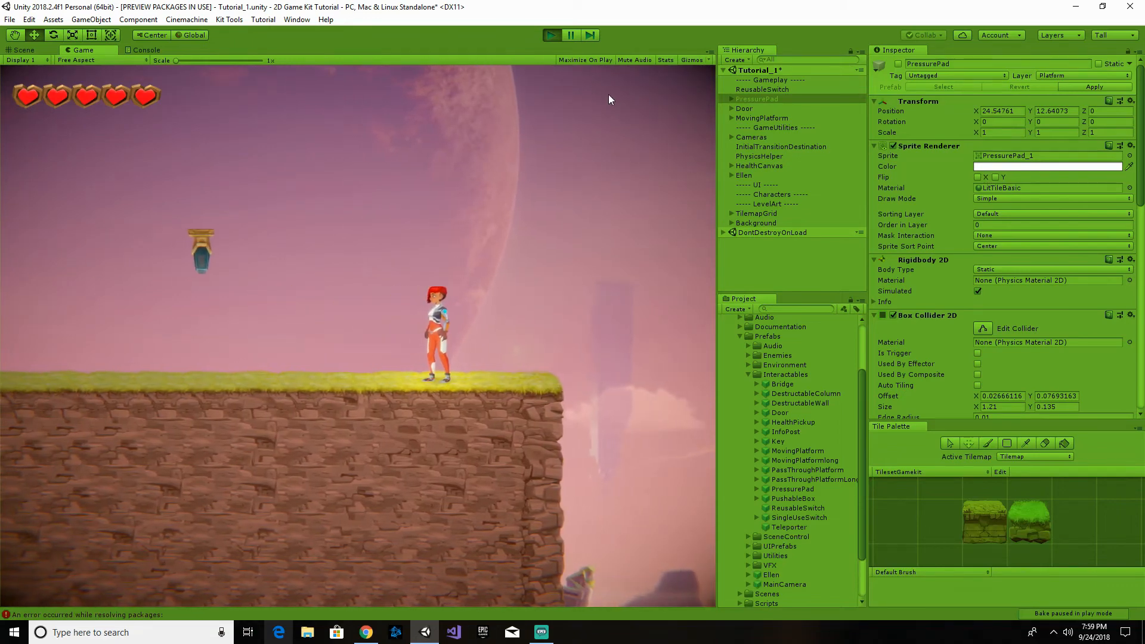
{"action": "left_click", "coordinate": [551, 34]}
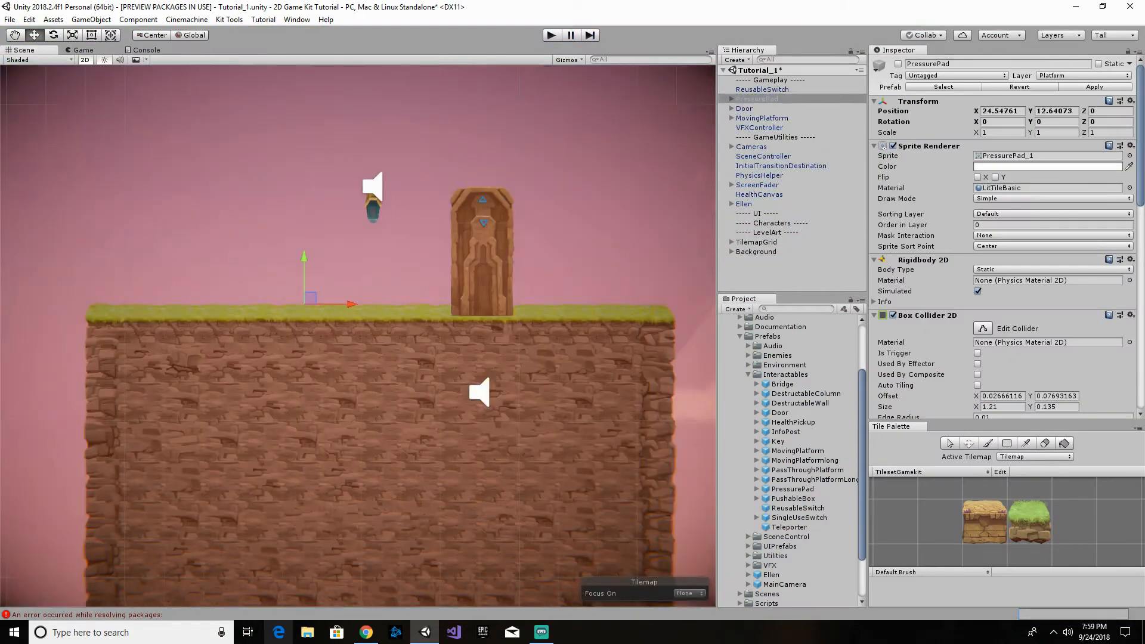
- Collapse the Interactables folder, expand the Enemies prefabs, and examine the Chomper prefab's components down to its Enemy Behaviour settings
{"action": "key", "text": "alt+Tab"}
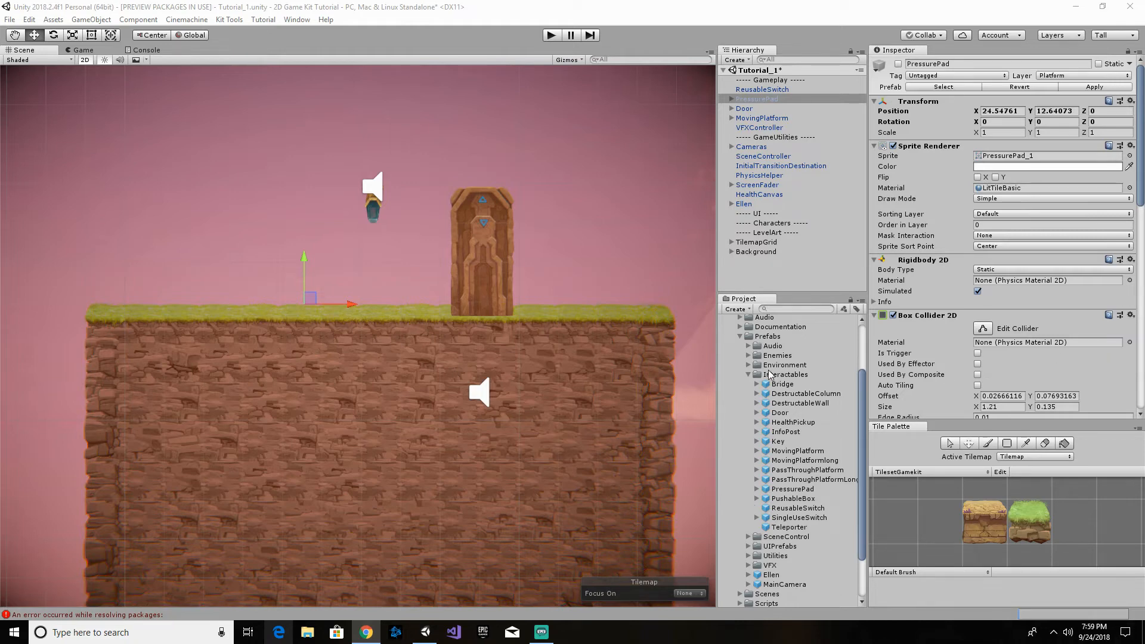
{"action": "left_click", "coordinate": [750, 375]}
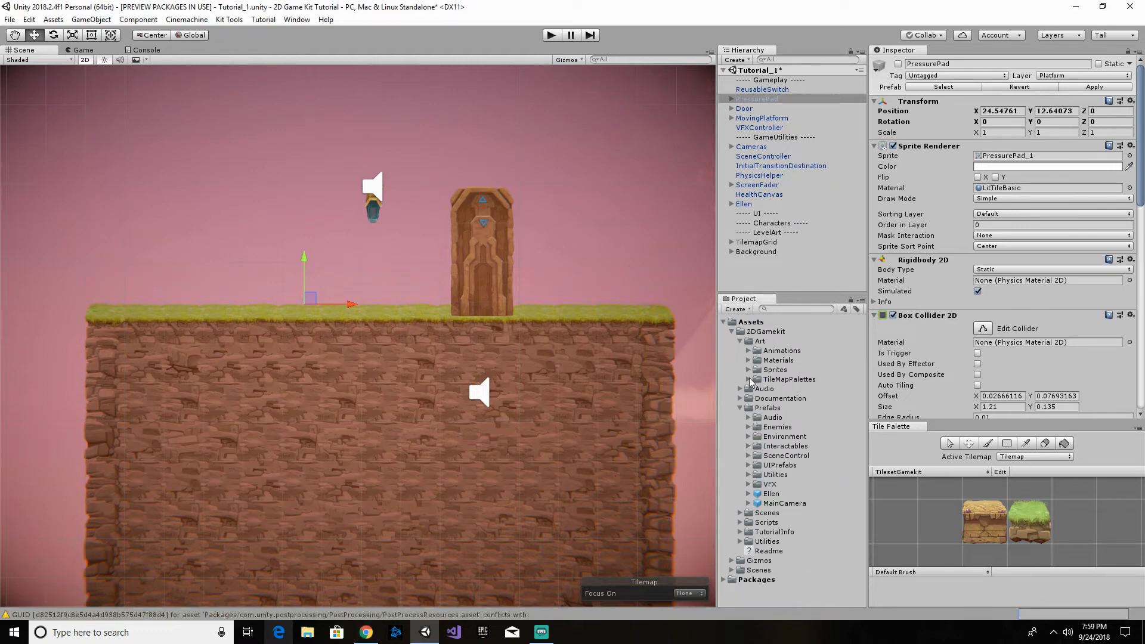
{"action": "left_click", "coordinate": [749, 427]}
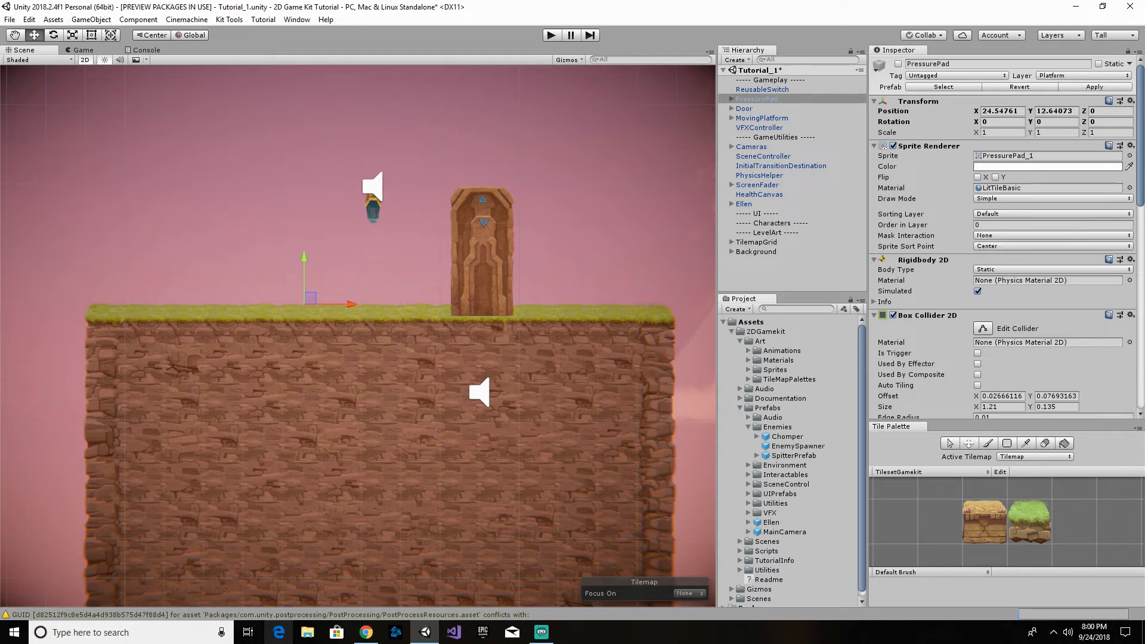
{"action": "left_click", "coordinate": [786, 437]}
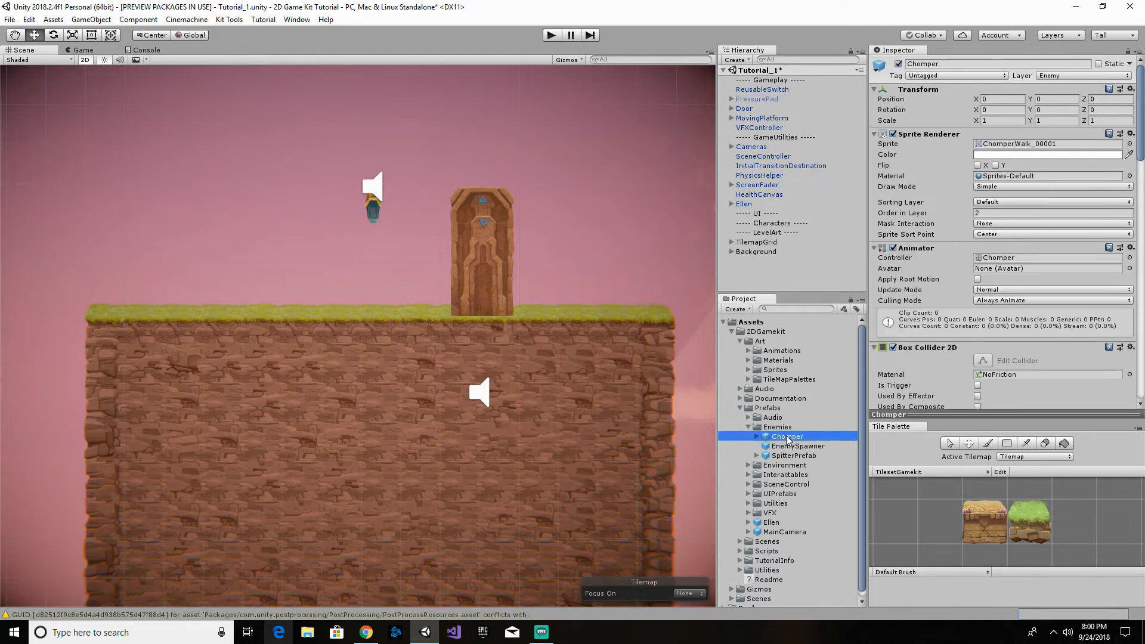
{"action": "scroll", "coordinate": [935, 309], "scroll_direction": "down", "scroll_amount": 5}
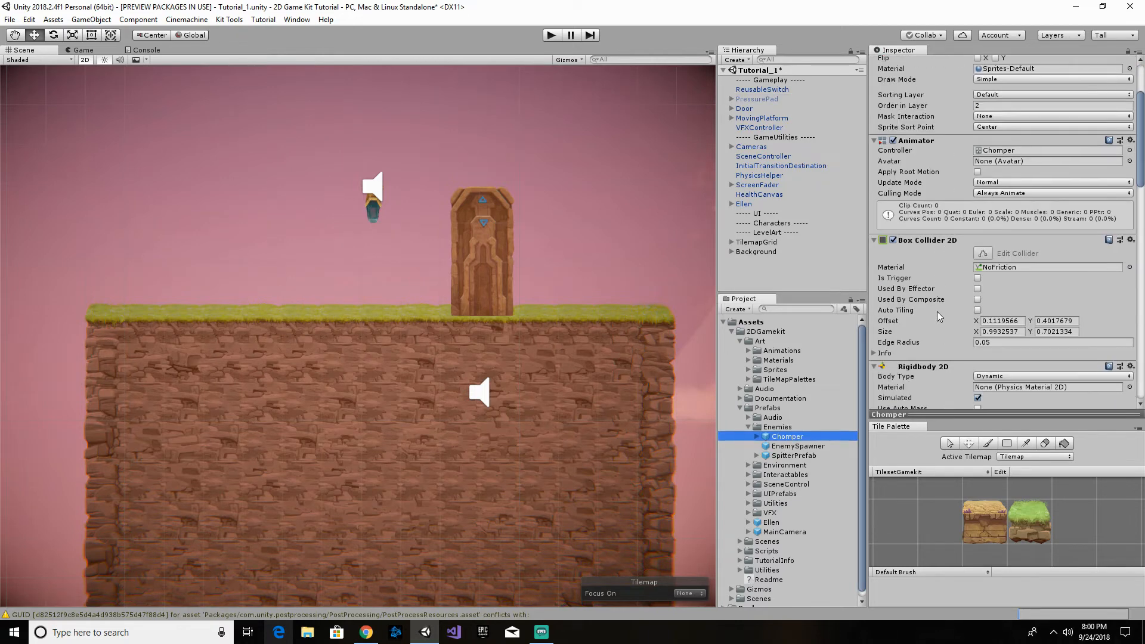
{"action": "scroll", "coordinate": [937, 311], "scroll_direction": "down", "scroll_amount": 6}
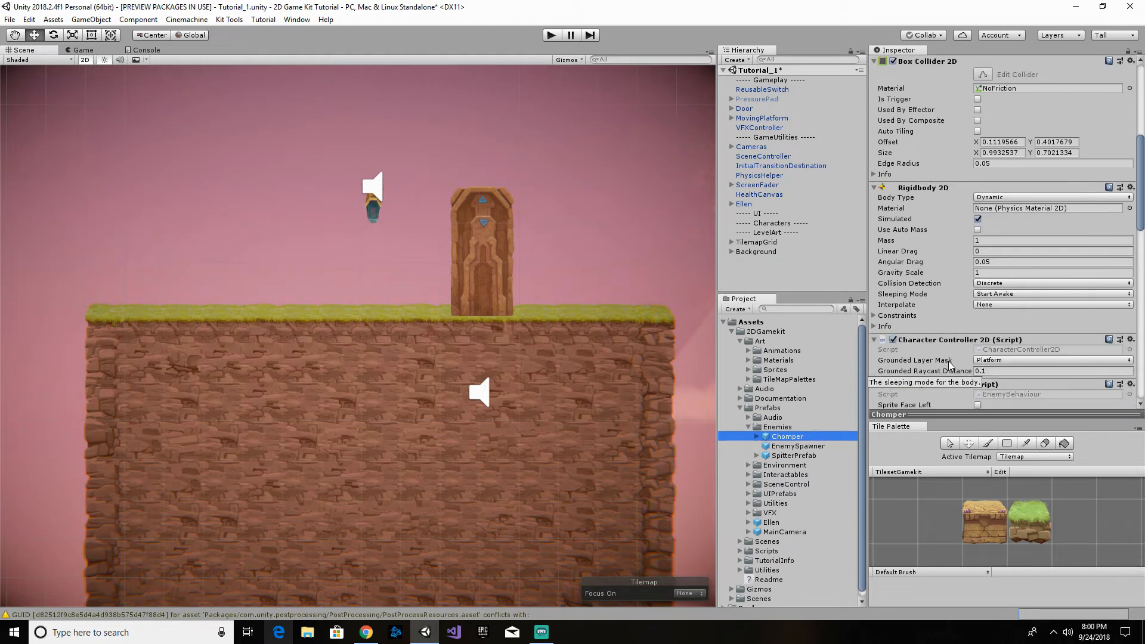
{"action": "scroll", "coordinate": [949, 356], "scroll_direction": "down", "scroll_amount": 3}
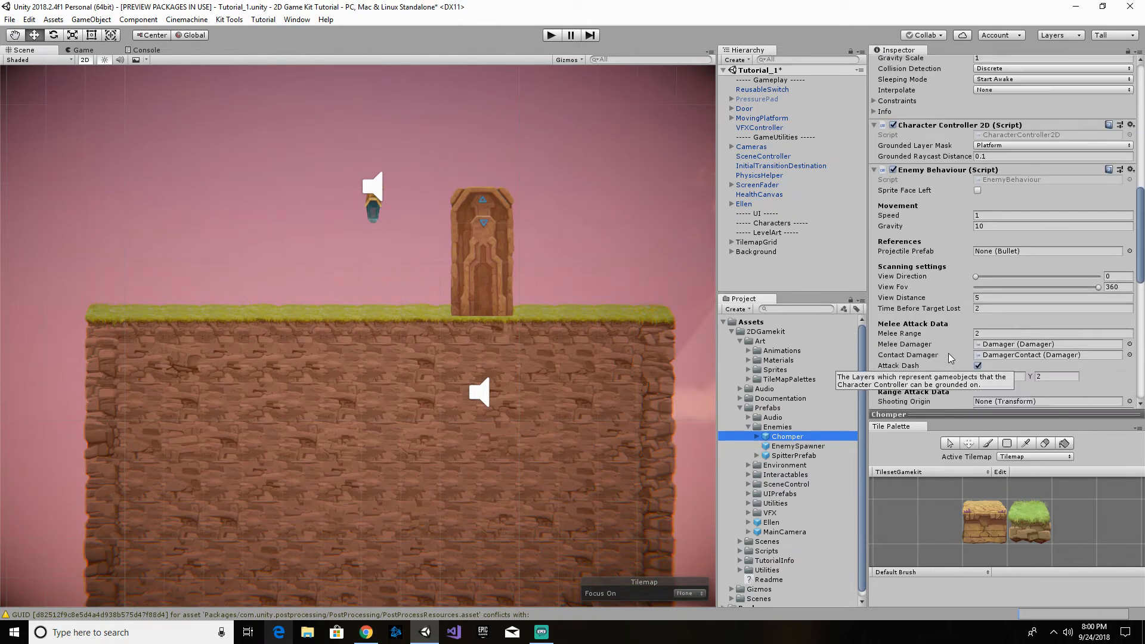
{"action": "scroll", "coordinate": [955, 238], "scroll_direction": "down", "scroll_amount": 3}
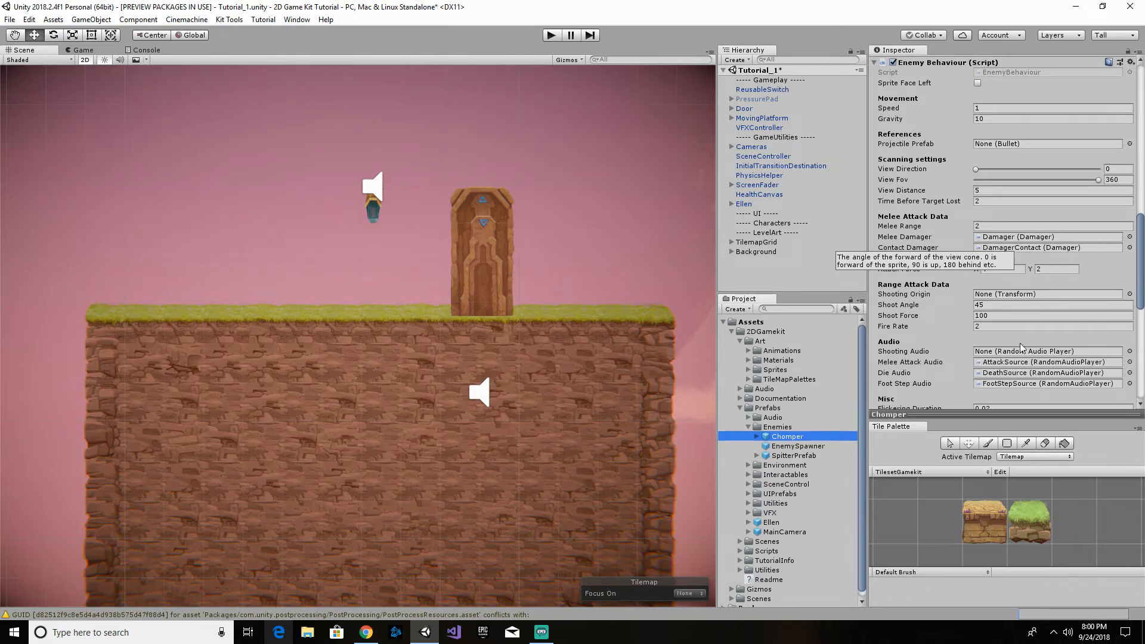
- Close the Tile Palette to enlarge the Inspector, and review the Chomper prefab's Enemy Behaviour scanning settings
{"action": "left_click", "coordinate": [1063, 414]}
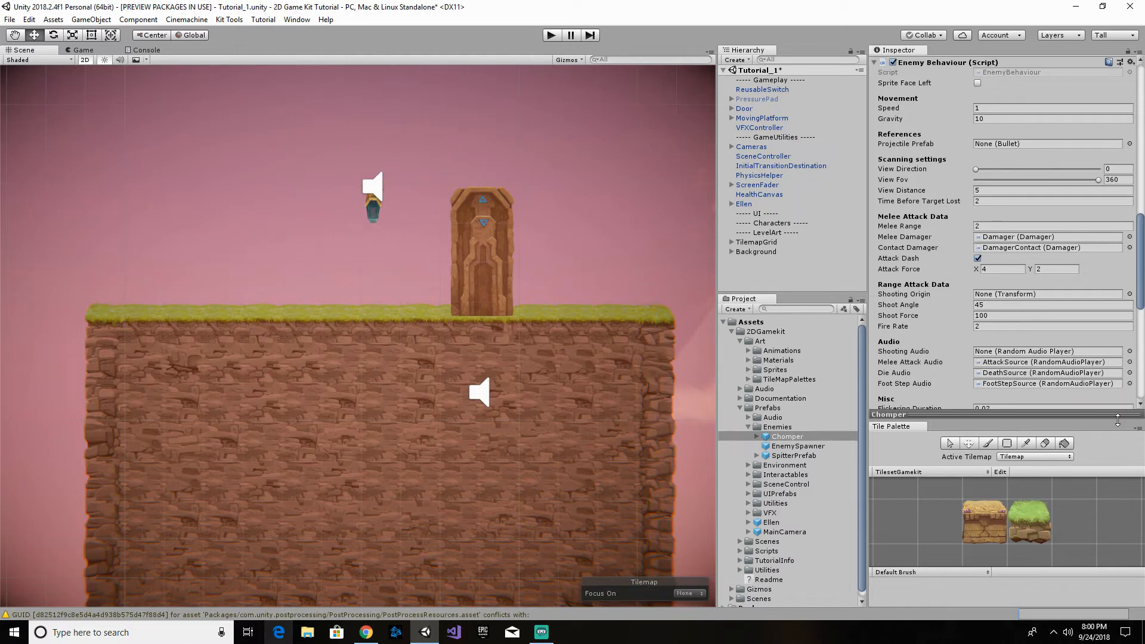
{"action": "left_click", "coordinate": [1138, 428]}
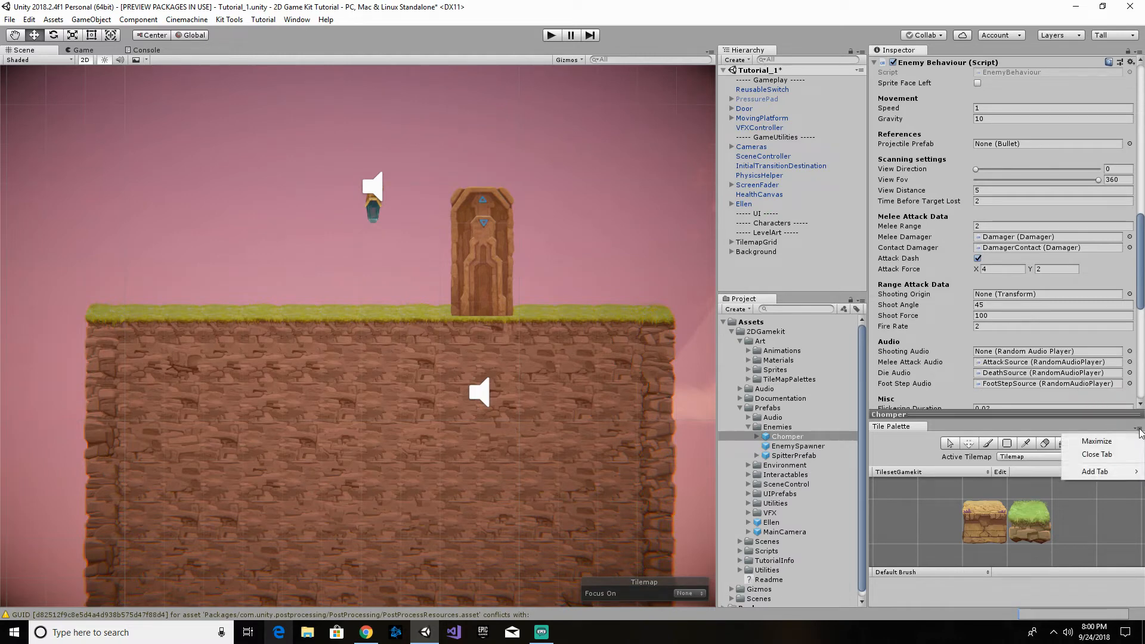
{"action": "left_click", "coordinate": [1112, 453]}
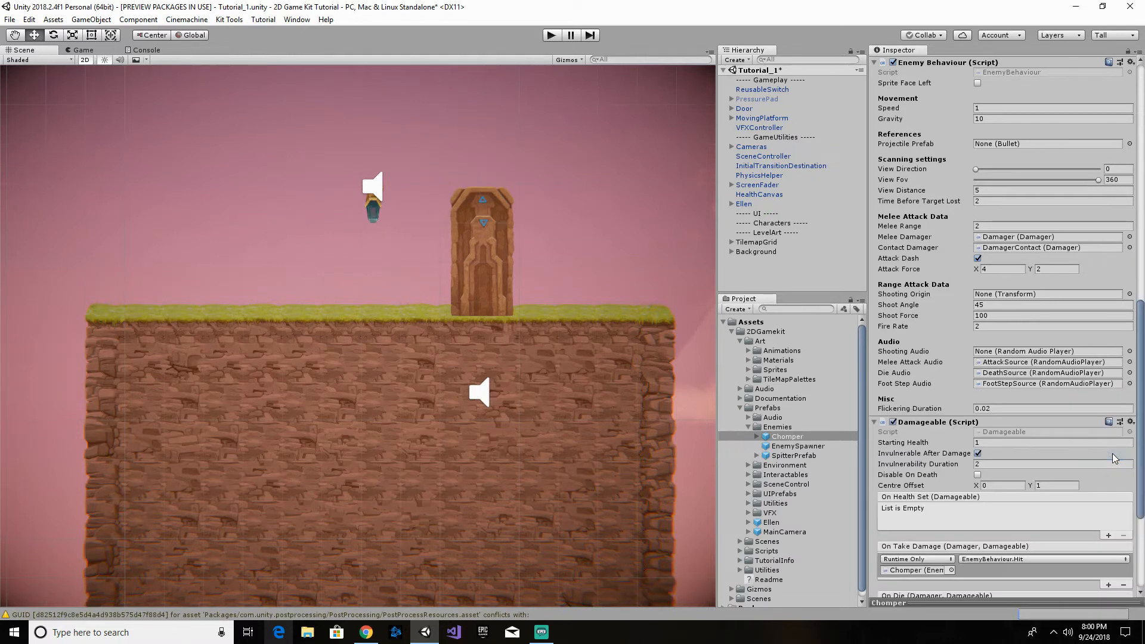
{"action": "scroll", "coordinate": [922, 366], "scroll_direction": "up", "scroll_amount": 3}
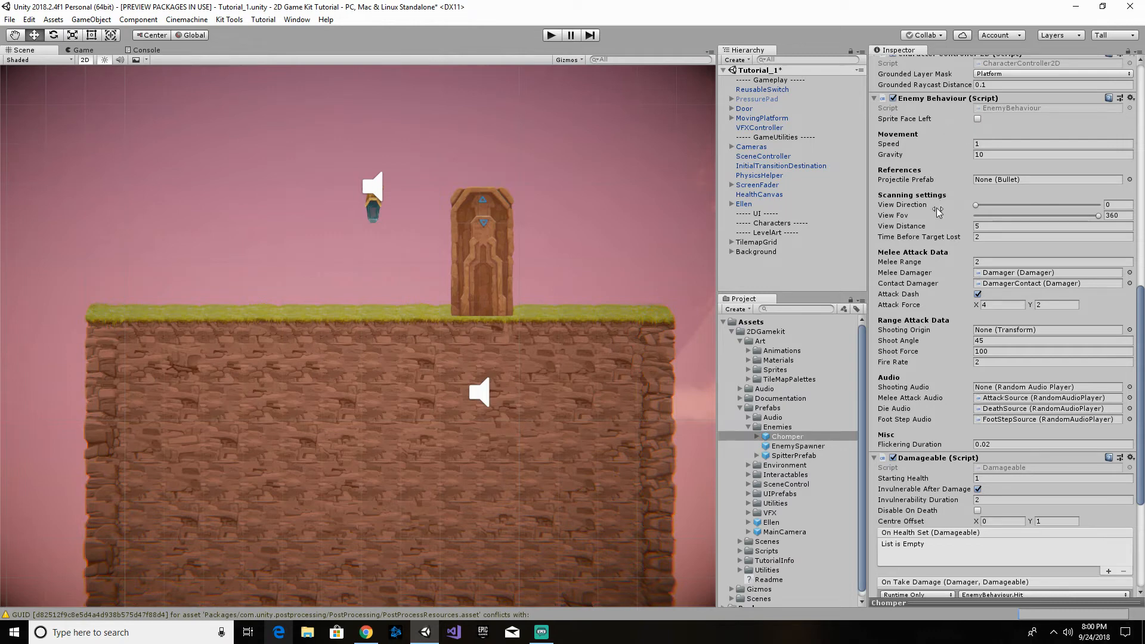
{"action": "mouse_move", "coordinate": [938, 210]}
- Examine the SpitterPrefab's Enemy Behaviour settings, including its projectile, scanning and range attack data
{"action": "left_click", "coordinate": [787, 456]}
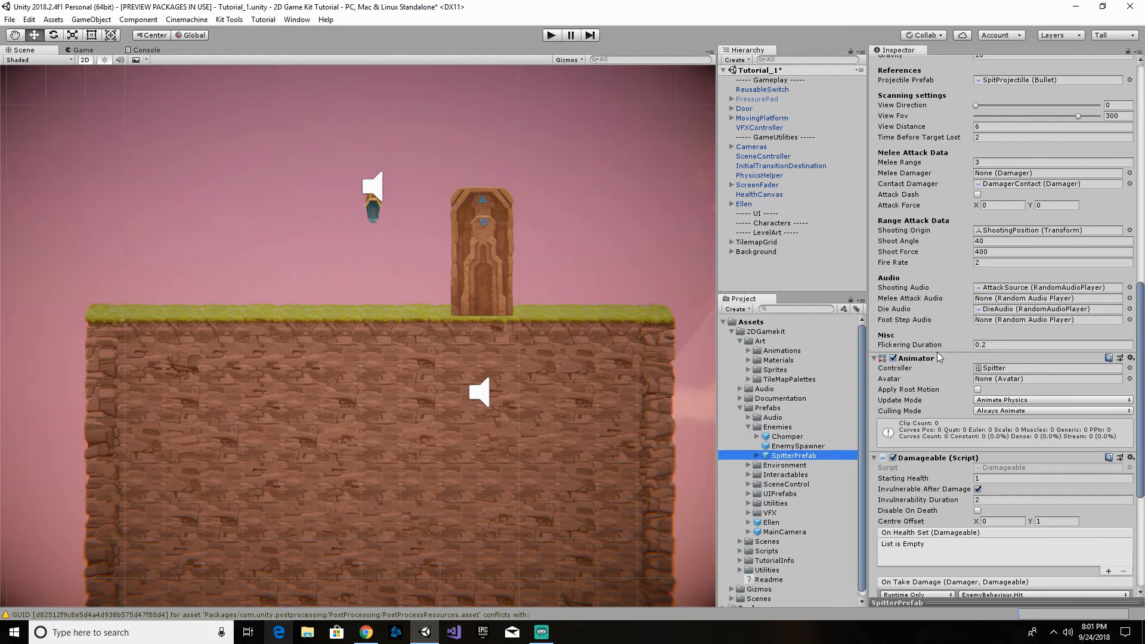
{"action": "mouse_move", "coordinate": [953, 348]}
{"action": "scroll", "coordinate": [950, 328], "scroll_direction": "up", "scroll_amount": 1}
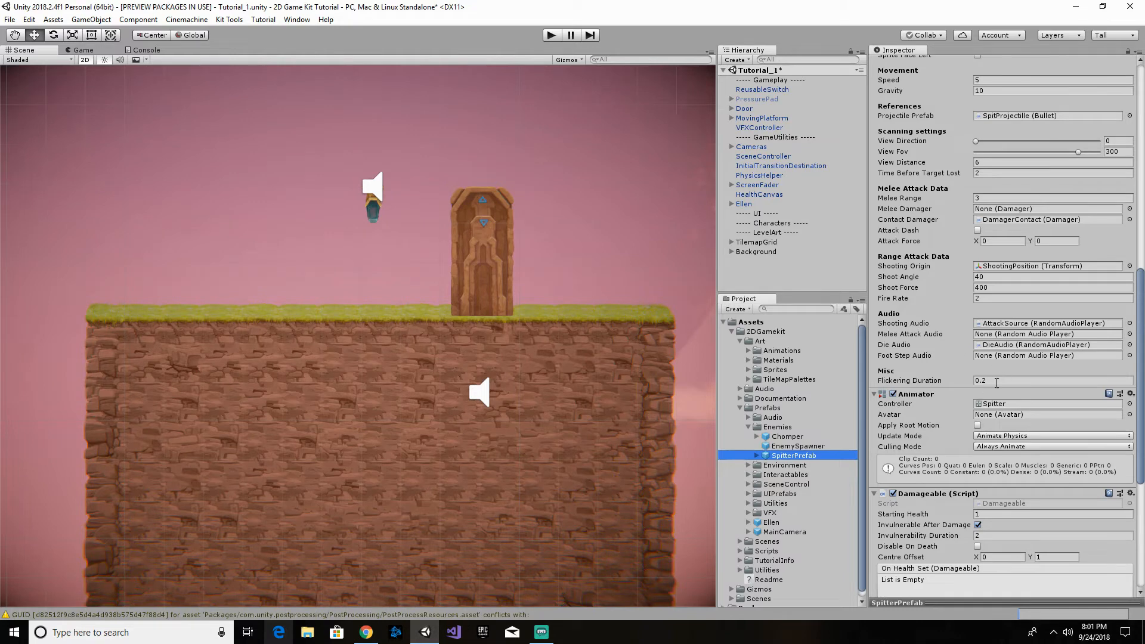
{"action": "scroll", "coordinate": [932, 338], "scroll_direction": "up", "scroll_amount": 2}
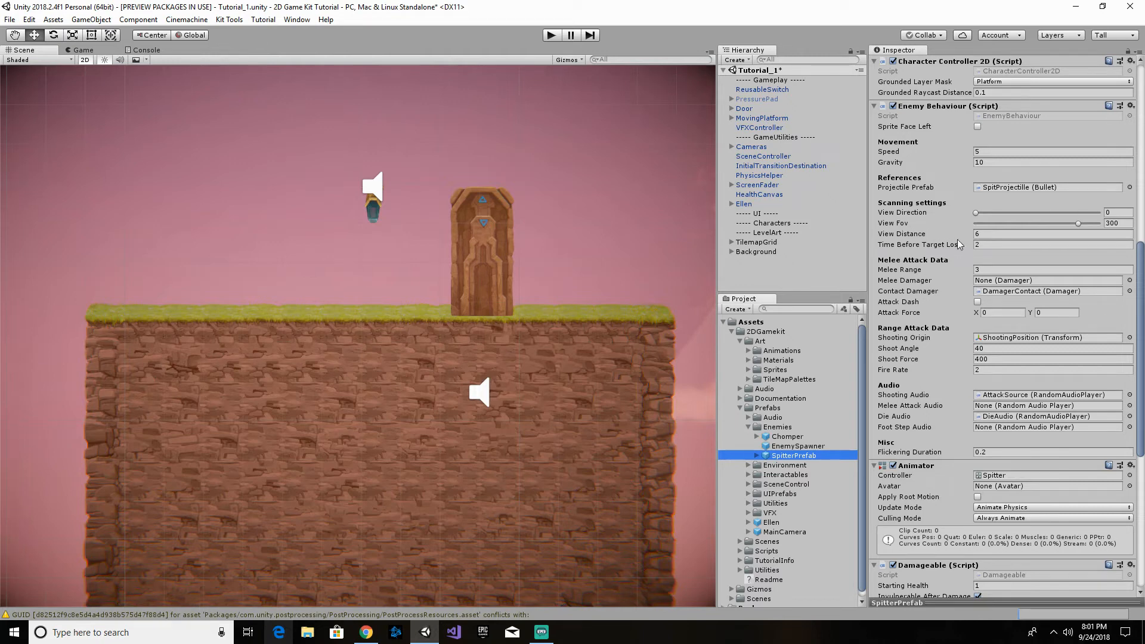
- Adjust the SpitterPrefab's View Distance to about 5.98 and open the value for editing
{"action": "left_click_drag", "start_coordinate": [957, 233], "coordinate": [943, 237]}
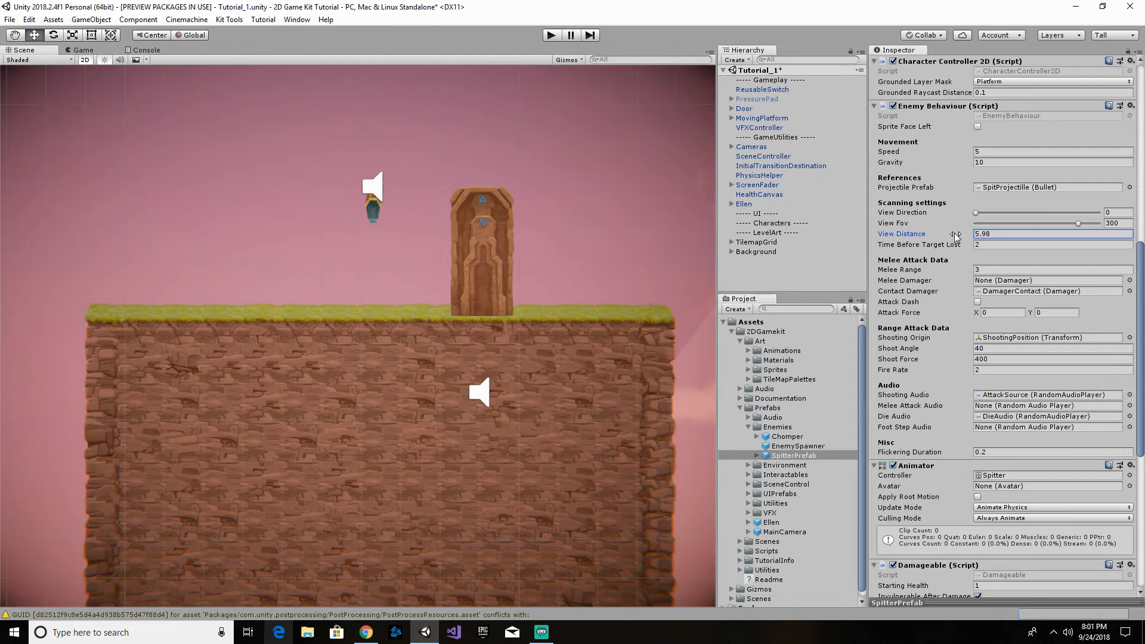
{"action": "double_click", "coordinate": [997, 235]}
{"action": "double_click", "coordinate": [1000, 235]}
{"action": "left_click", "coordinate": [1000, 234]}
- Place a Chomper enemy from the prefabs on the grassy ground to the left of the hanging switch
{"action": "left_click", "coordinate": [788, 436]}
{"action": "left_click_drag", "start_coordinate": [789, 436], "coordinate": [247, 306]}
{"action": "left_click", "coordinate": [250, 308]}
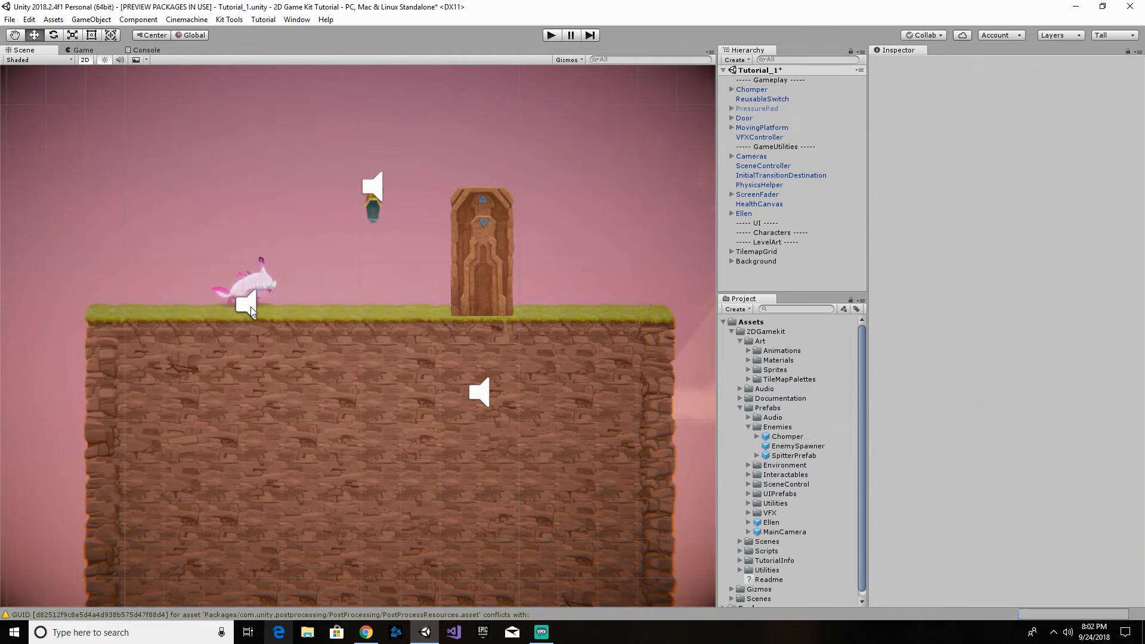
{"action": "left_click", "coordinate": [252, 284]}
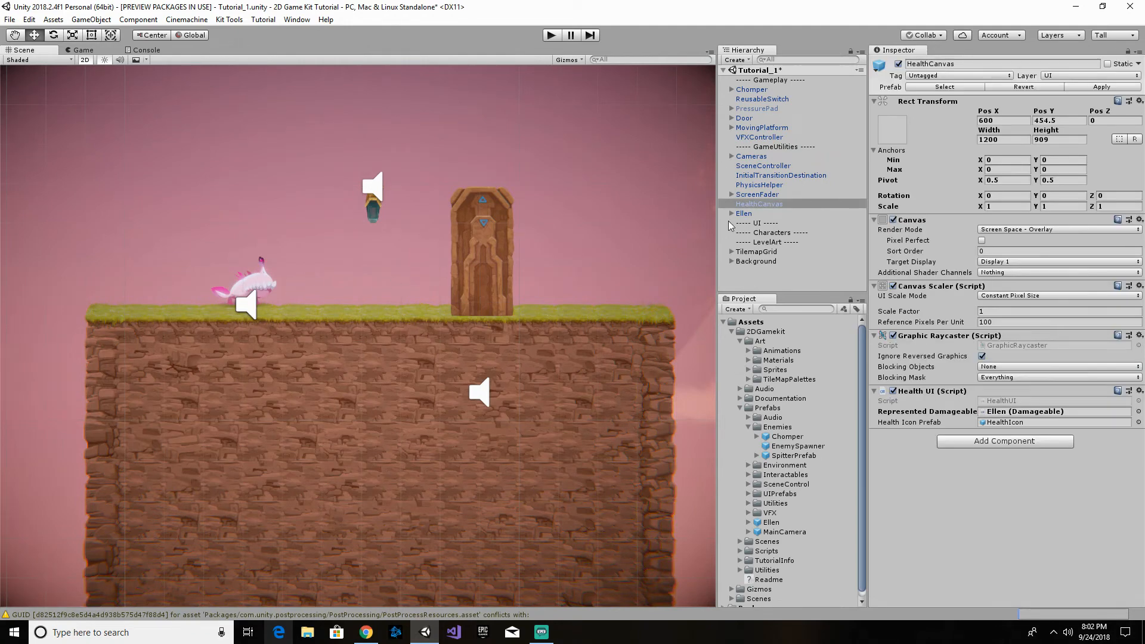
- Set the placed Chomper's View Fov to 86 in its Enemy Behaviour scanning settings
{"action": "left_click", "coordinate": [763, 89]}
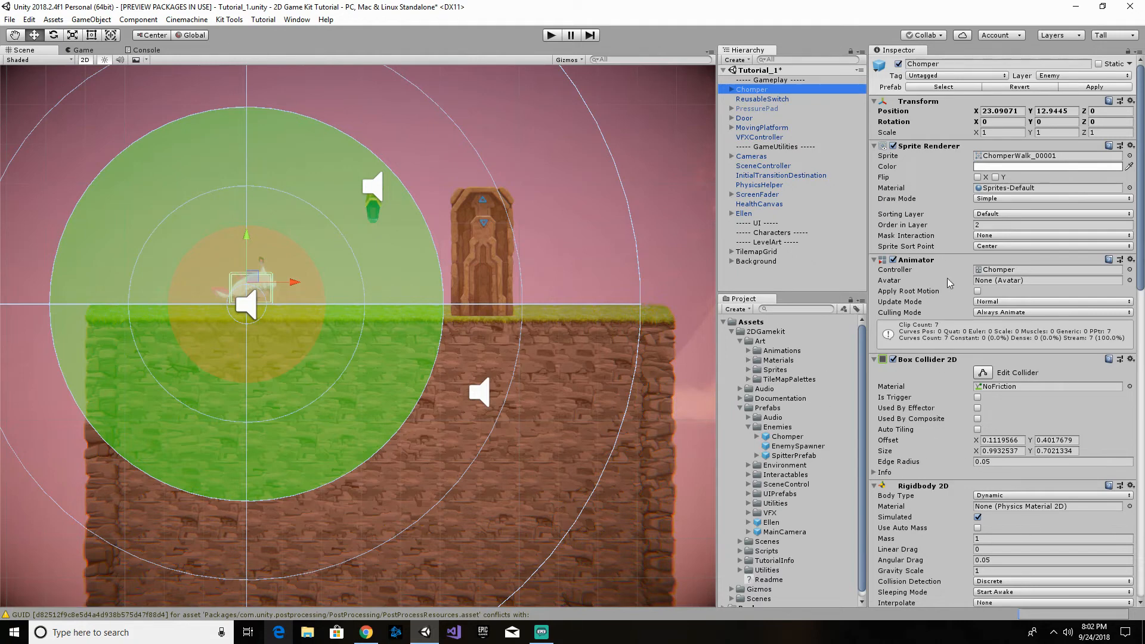
{"action": "scroll", "coordinate": [967, 387], "scroll_direction": "down", "scroll_amount": 2}
{"action": "scroll", "coordinate": [960, 391], "scroll_direction": "down", "scroll_amount": 10}
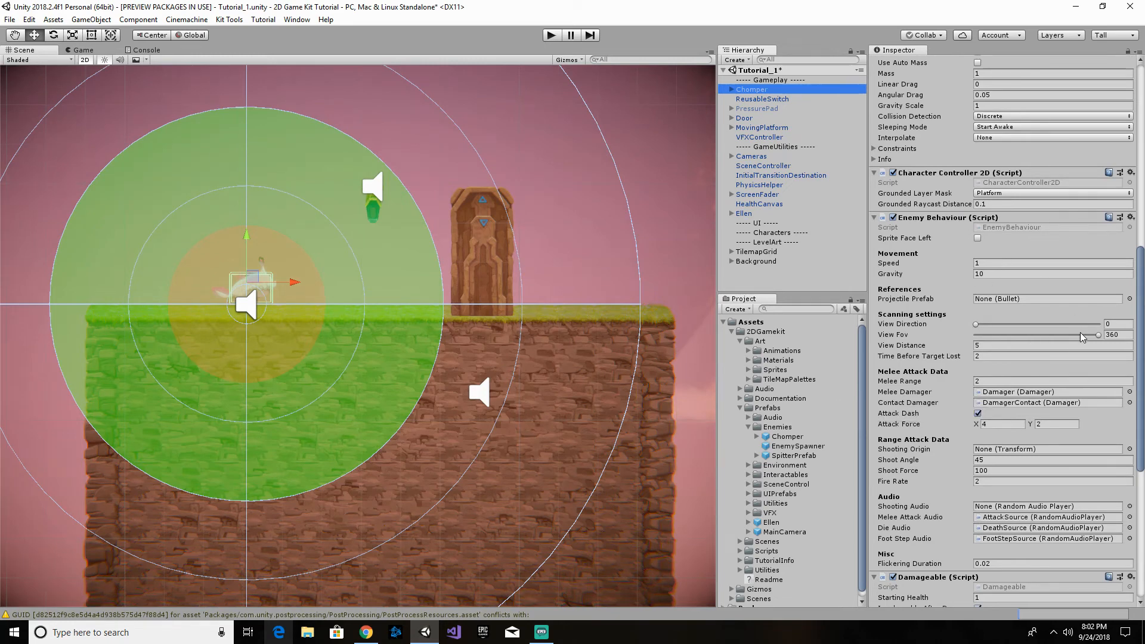
{"action": "left_click_drag", "start_coordinate": [1101, 338], "coordinate": [1008, 349]}
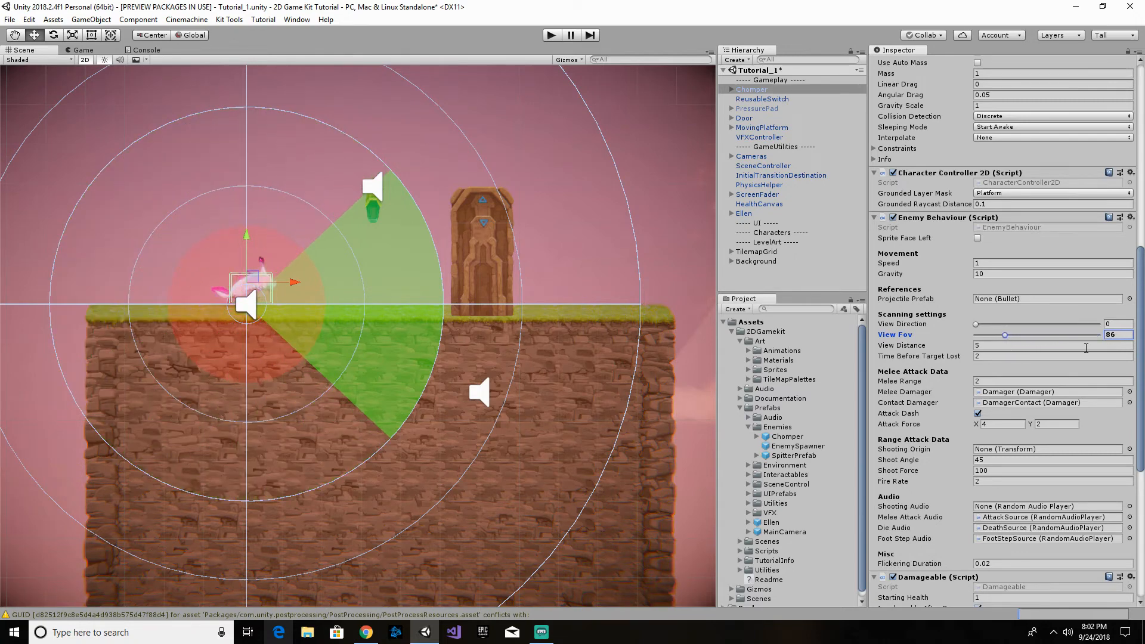
- Test Sprite Face Left on the Chomper, leave it disabled, and reposition the Chomper on the grass left of the hanging switch
{"action": "left_click", "coordinate": [978, 238]}
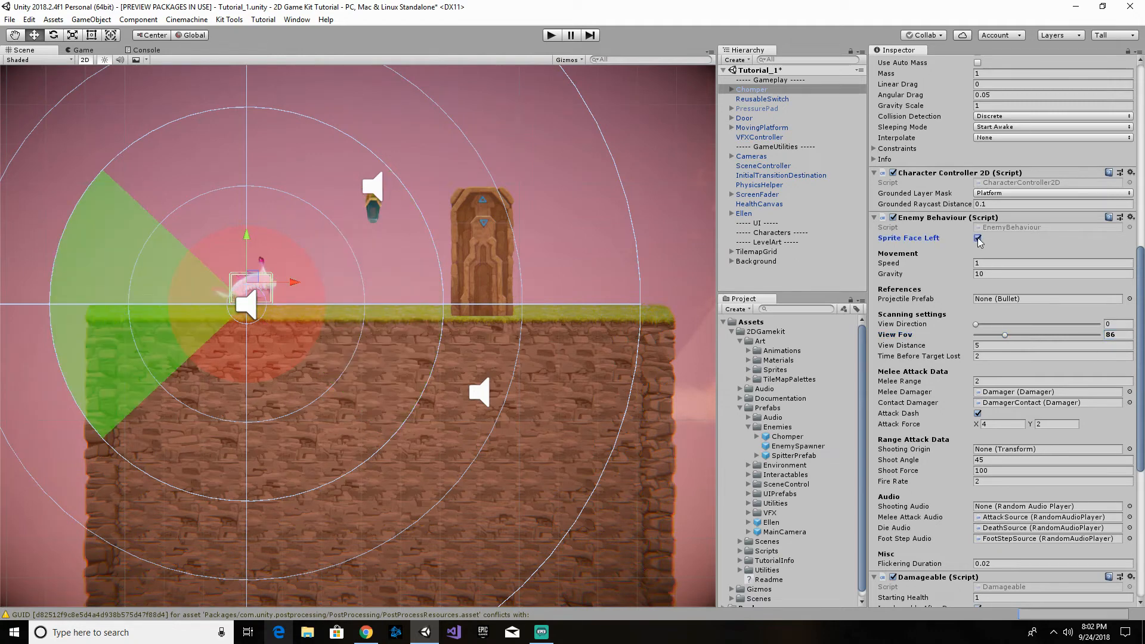
{"action": "left_click", "coordinate": [978, 237]}
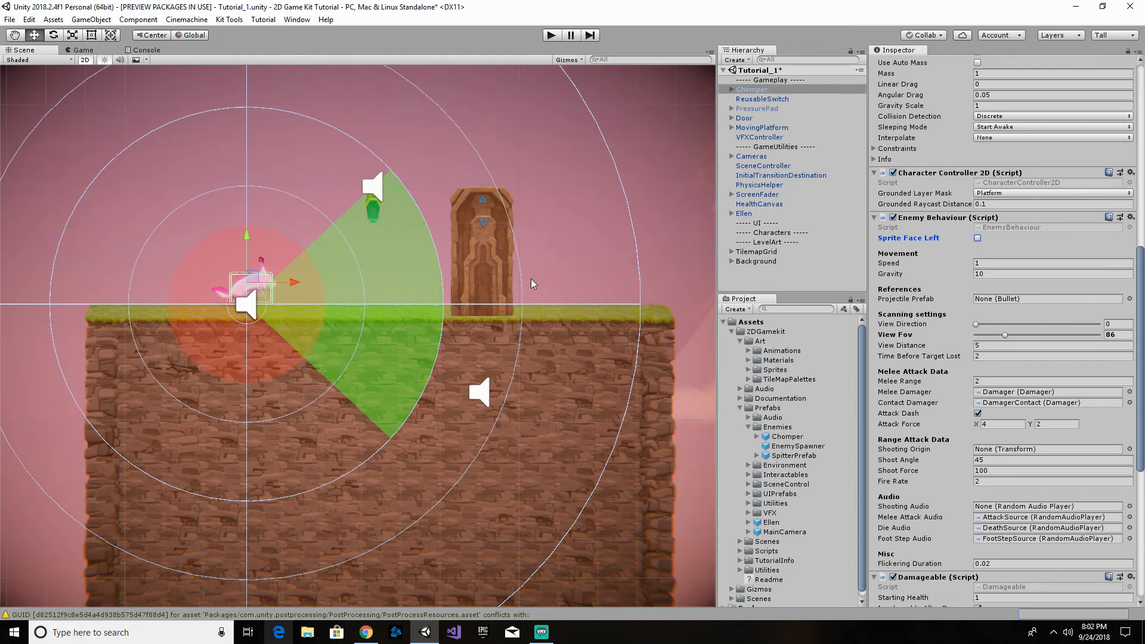
{"action": "left_click_drag", "start_coordinate": [285, 281], "coordinate": [452, 291]}
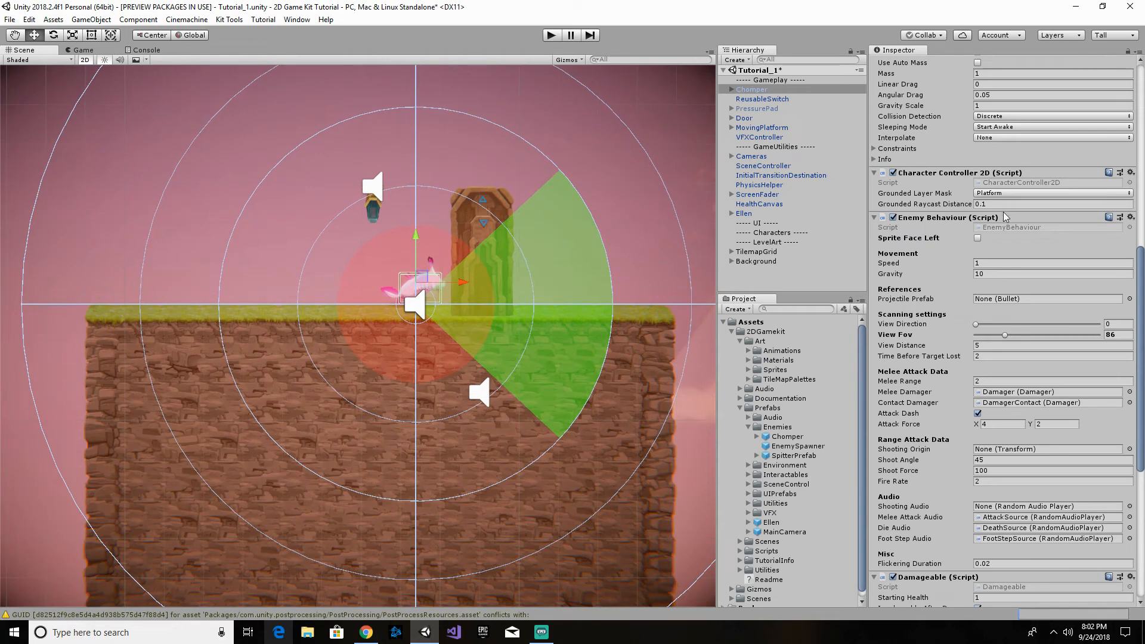
{"action": "left_click", "coordinate": [978, 238]}
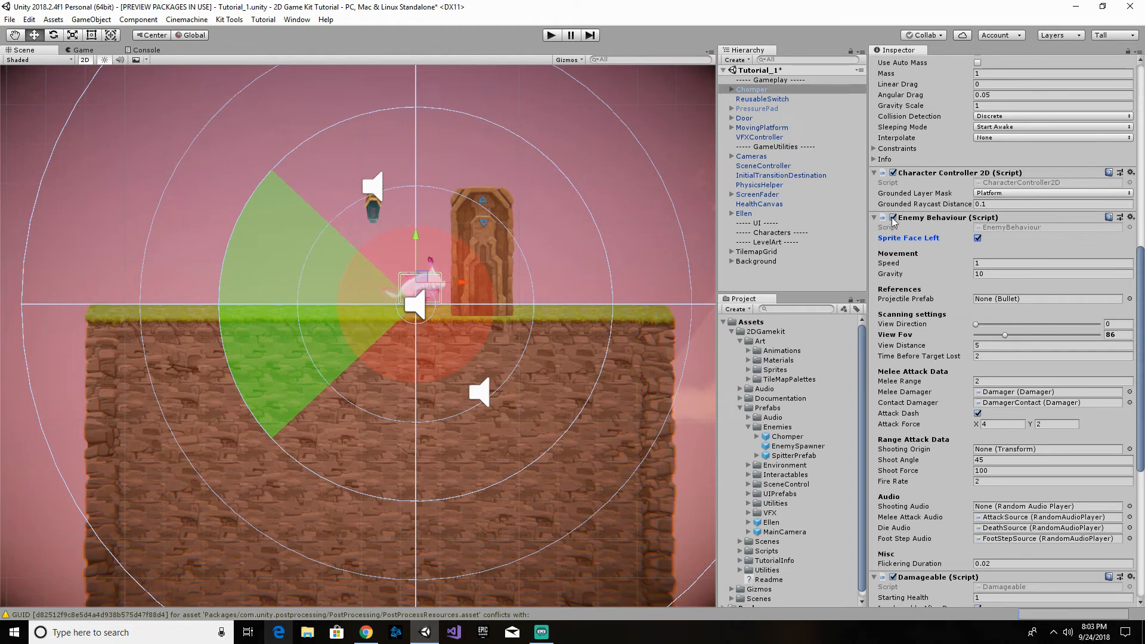
{"action": "left_click", "coordinate": [977, 238]}
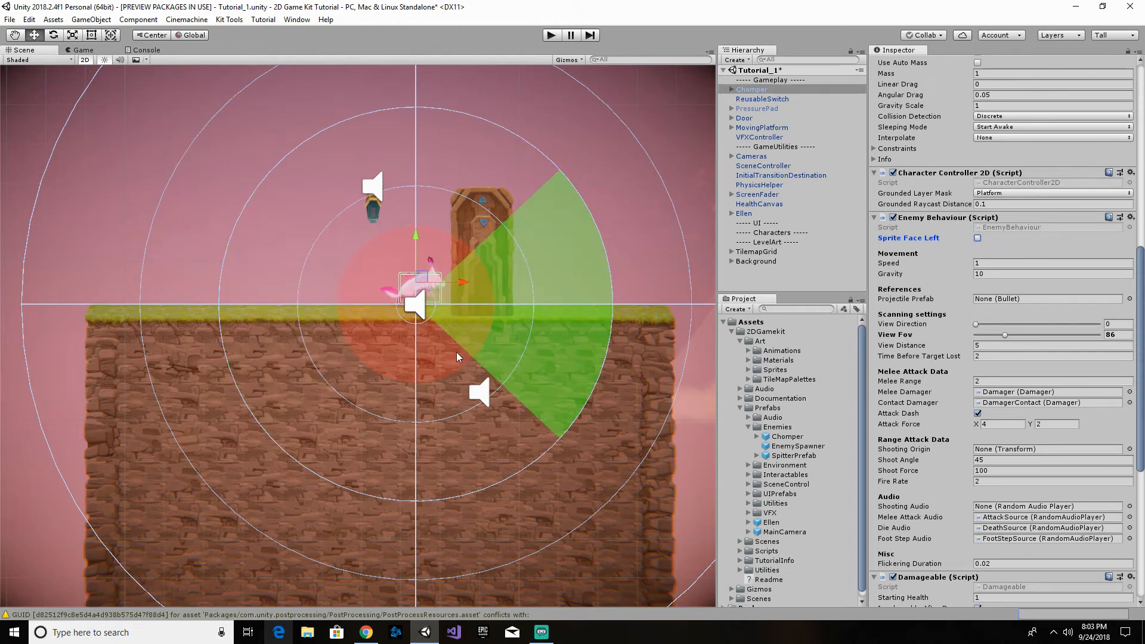
{"action": "left_click_drag", "start_coordinate": [459, 284], "coordinate": [328, 288]}
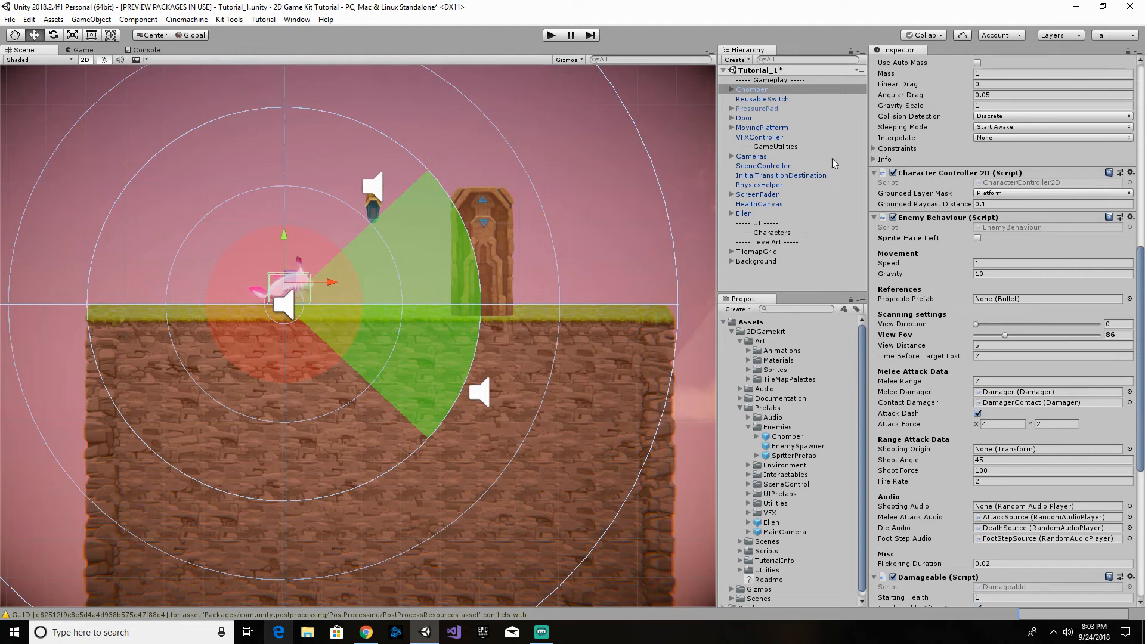
- Start a playtest and guide Ellen over the ledges and up via the moving platform to the Chomper's upper ground
{"action": "left_click", "coordinate": [551, 36]}
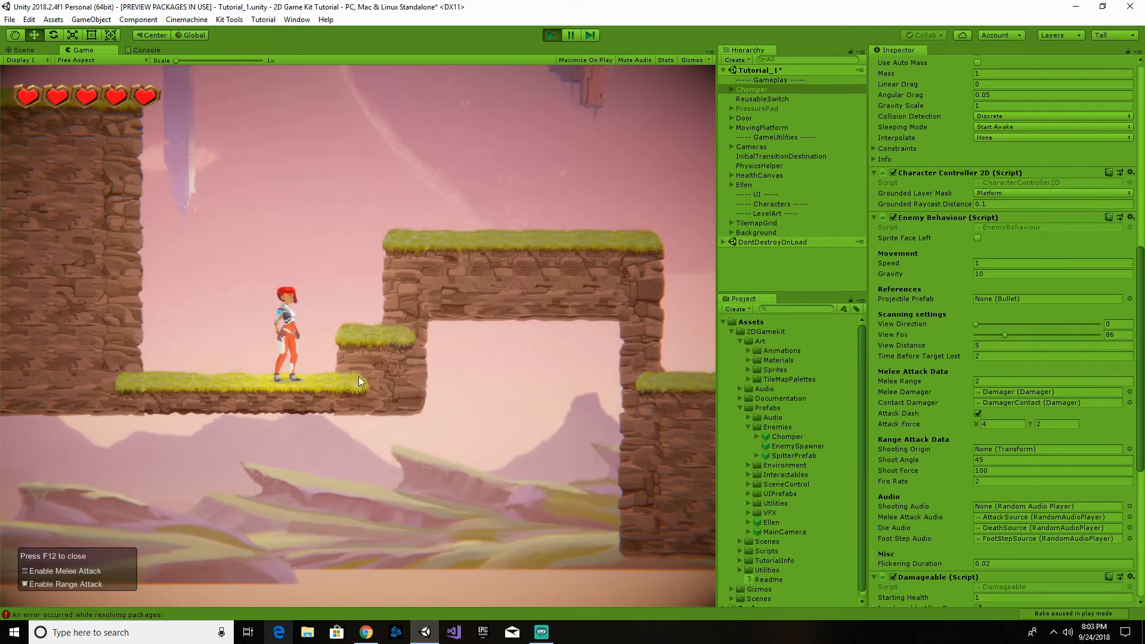
{"action": "key", "text": "d"}
{"action": "key", "text": "space"}
{"action": "key", "text": "space"}
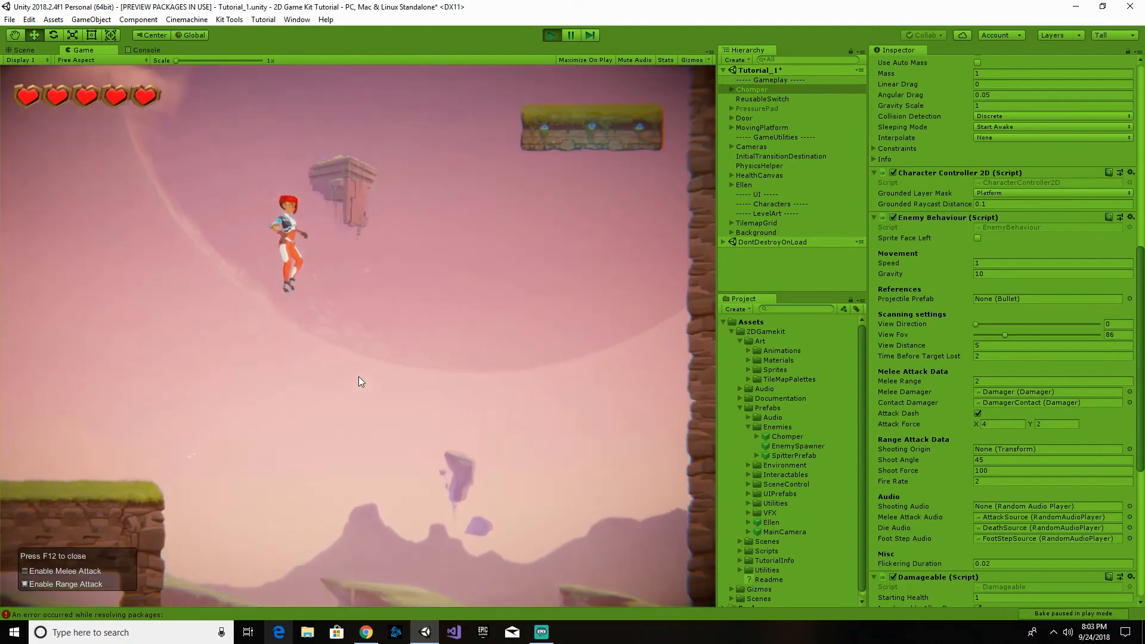
{"action": "key", "text": "a"}
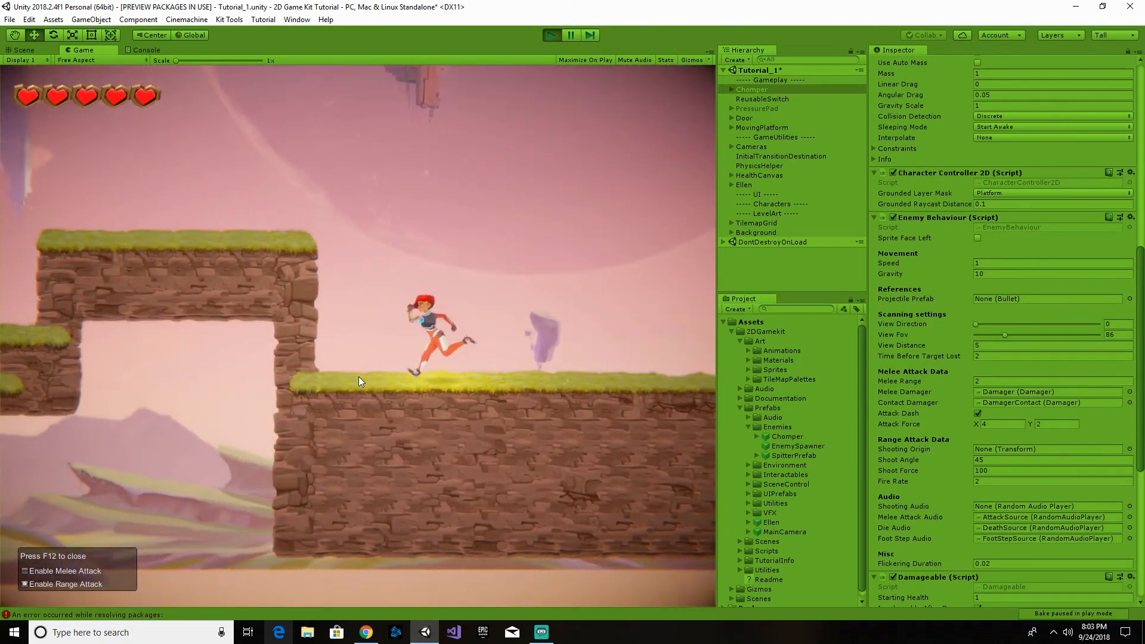
{"action": "key", "text": "d"}
{"action": "key", "text": "a"}
{"action": "key", "text": "d"}
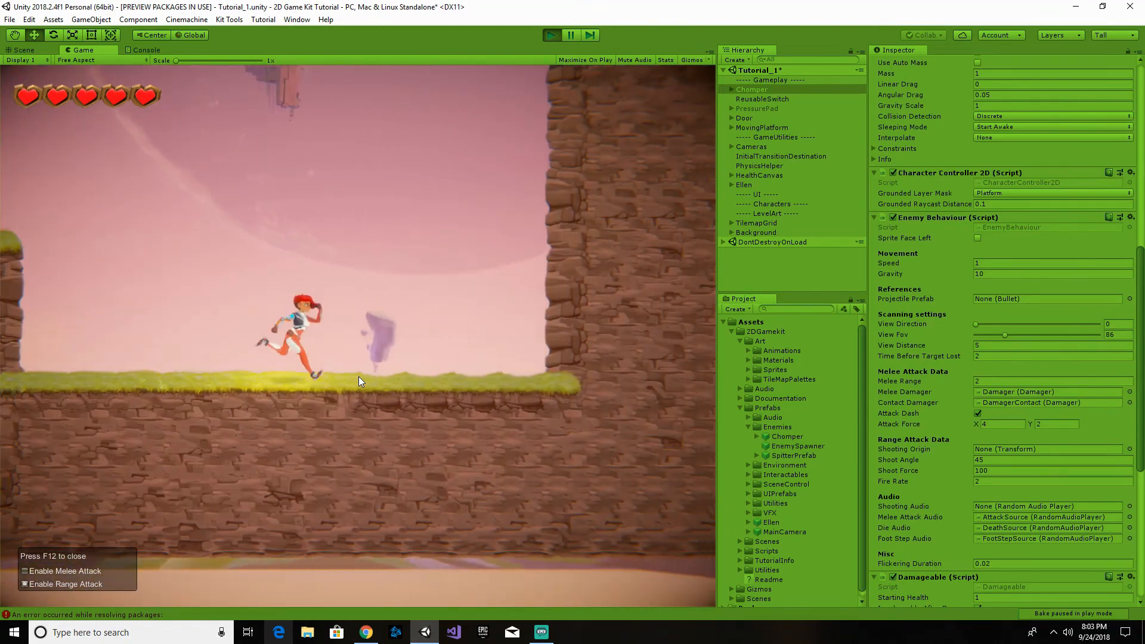
{"action": "key", "text": "a"}
{"action": "key", "text": "d"}
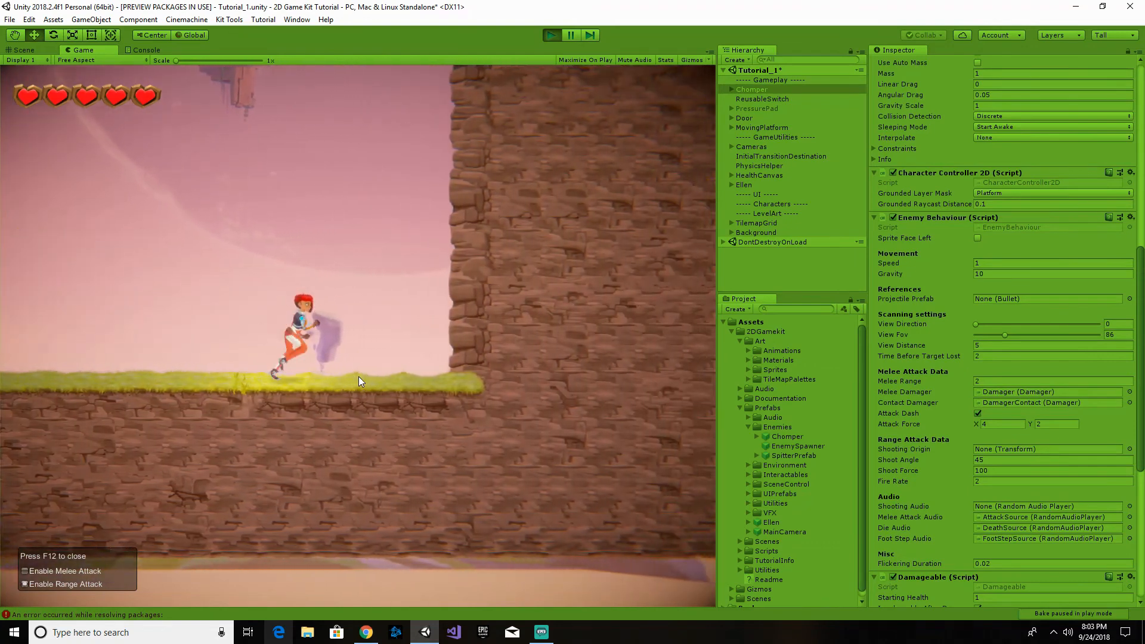
{"action": "key", "text": "a"}
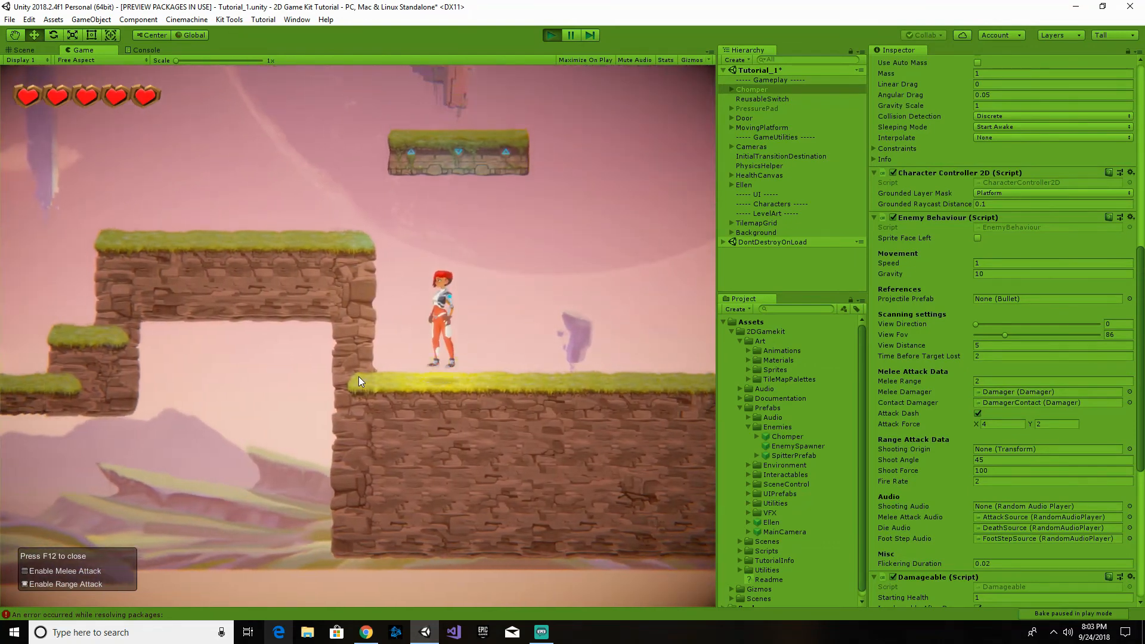
{"action": "key", "text": "space"}
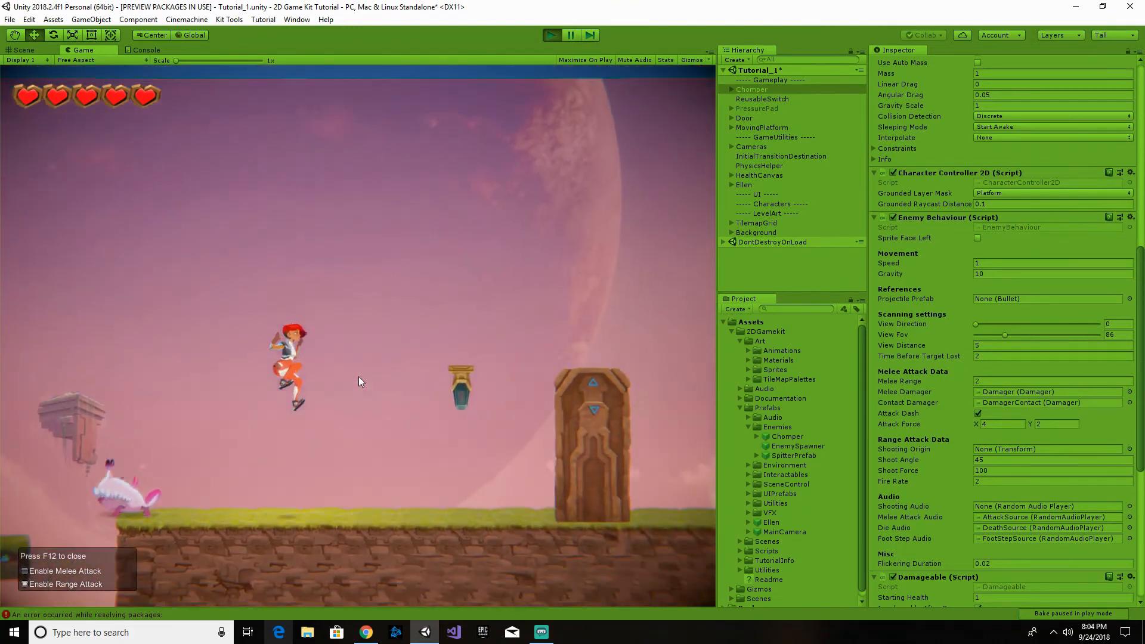
- Jump Ellen into the hanging switch to open the door and lead her back toward the Chomper
{"action": "key", "text": "d"}
{"action": "key", "text": "space"}
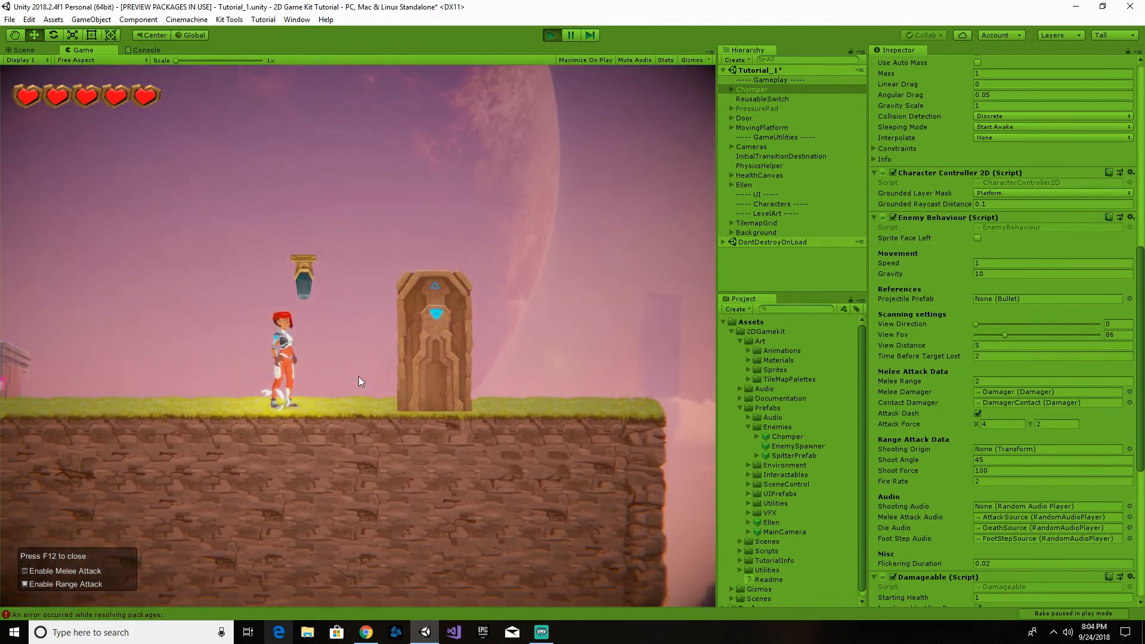
{"action": "key", "text": "a"}
{"action": "key", "text": "space"}
{"action": "key", "text": "d"}
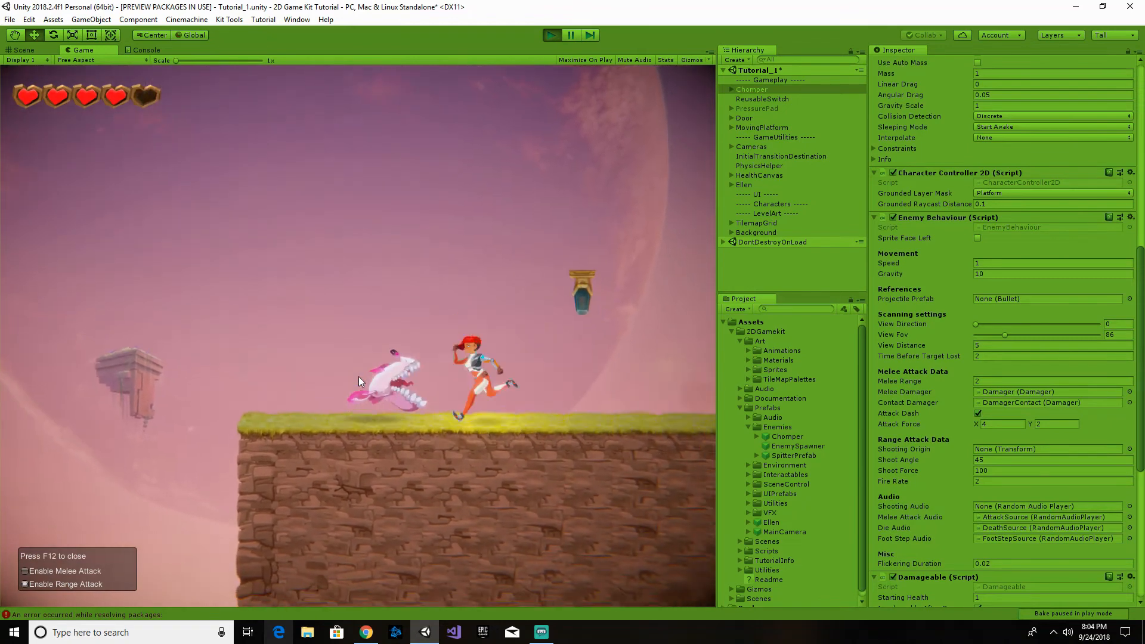
- Test the Chomper's detection and melee attacks by running Ellen back and forth around it, and stop the playtest
{"action": "key", "text": "d"}
{"action": "key", "text": "a"}
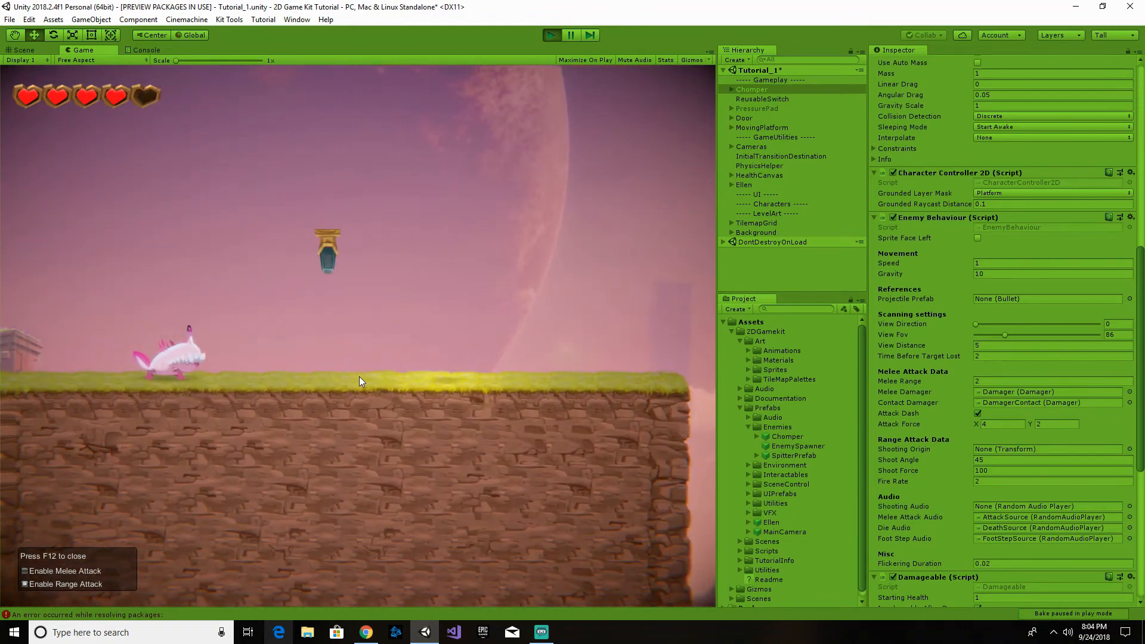
{"action": "key", "text": "a"}
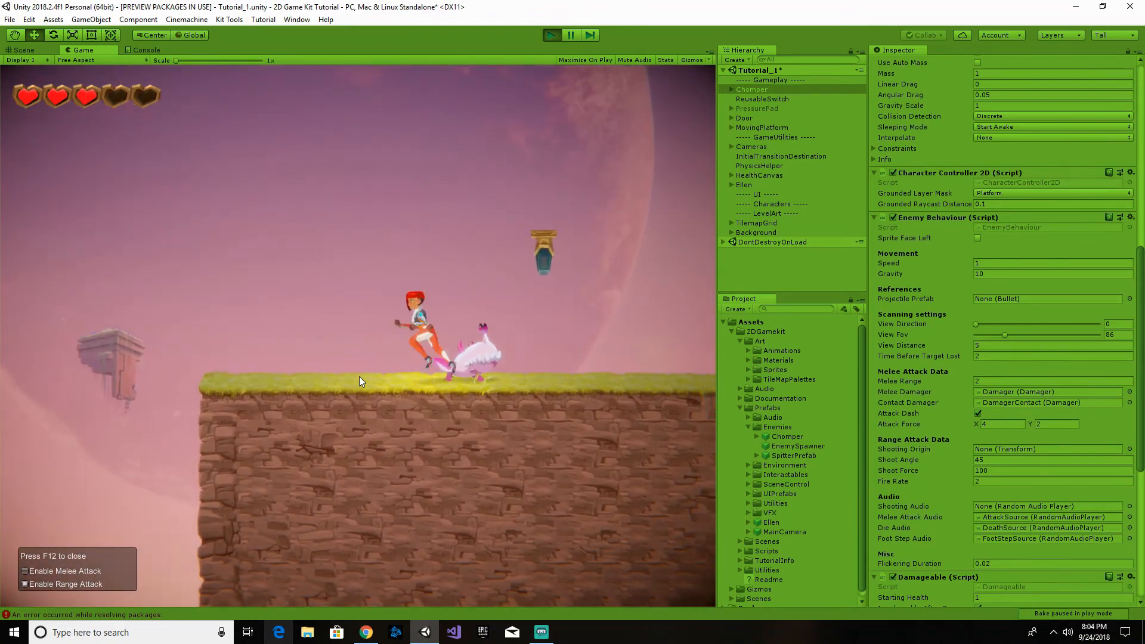
{"action": "key", "text": "d"}
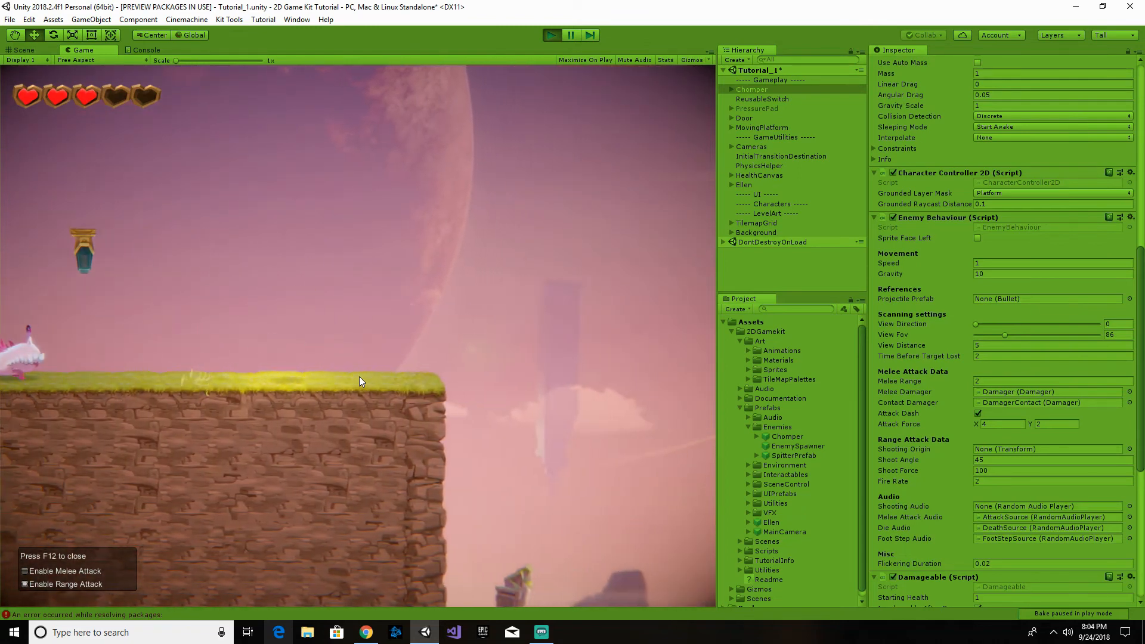
{"action": "key", "text": "a"}
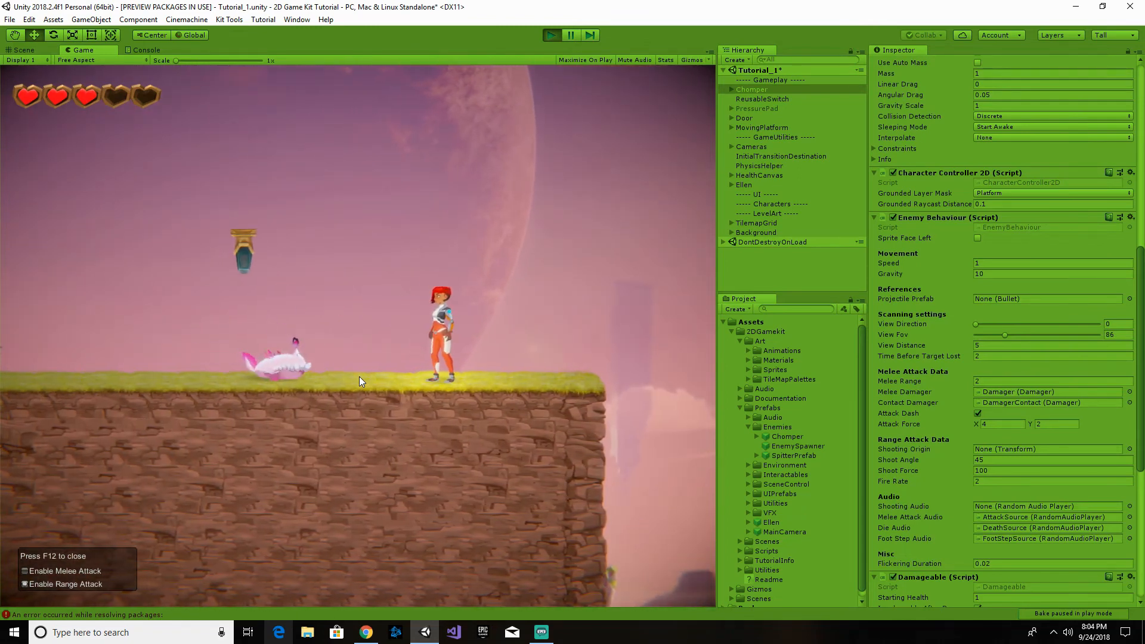
{"action": "key", "text": "a"}
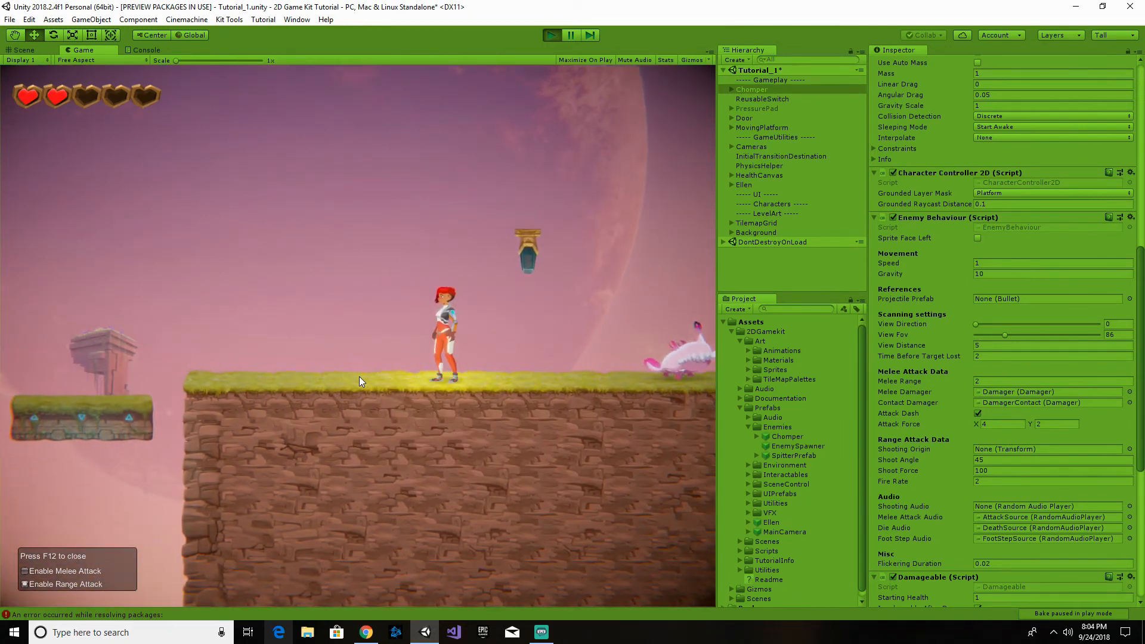
{"action": "key", "text": "d"}
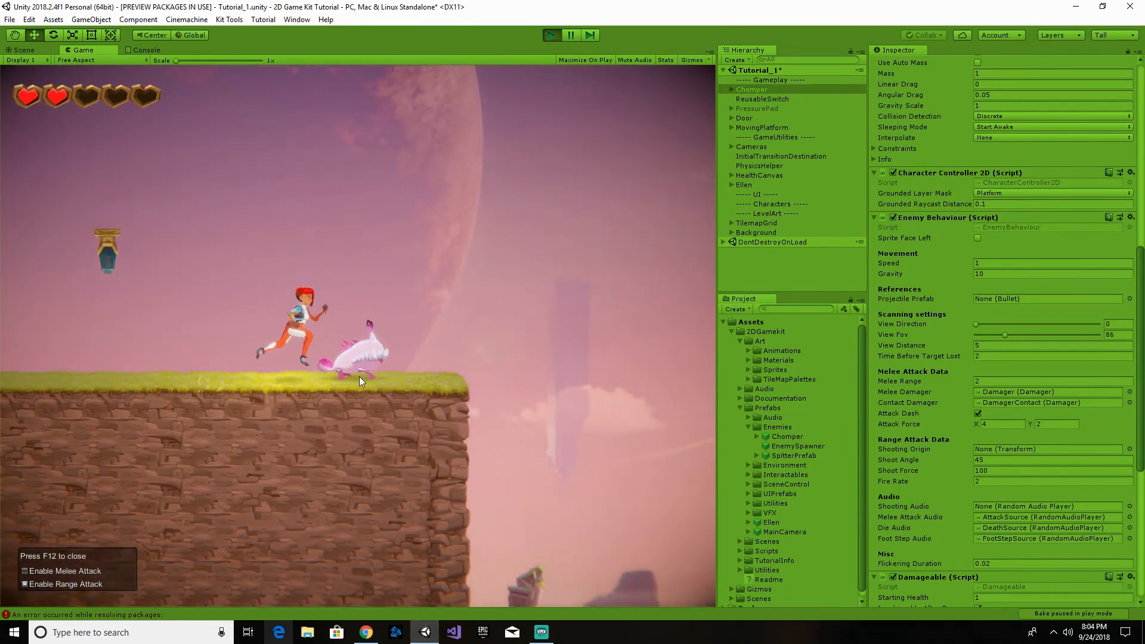
{"action": "key", "text": "d"}
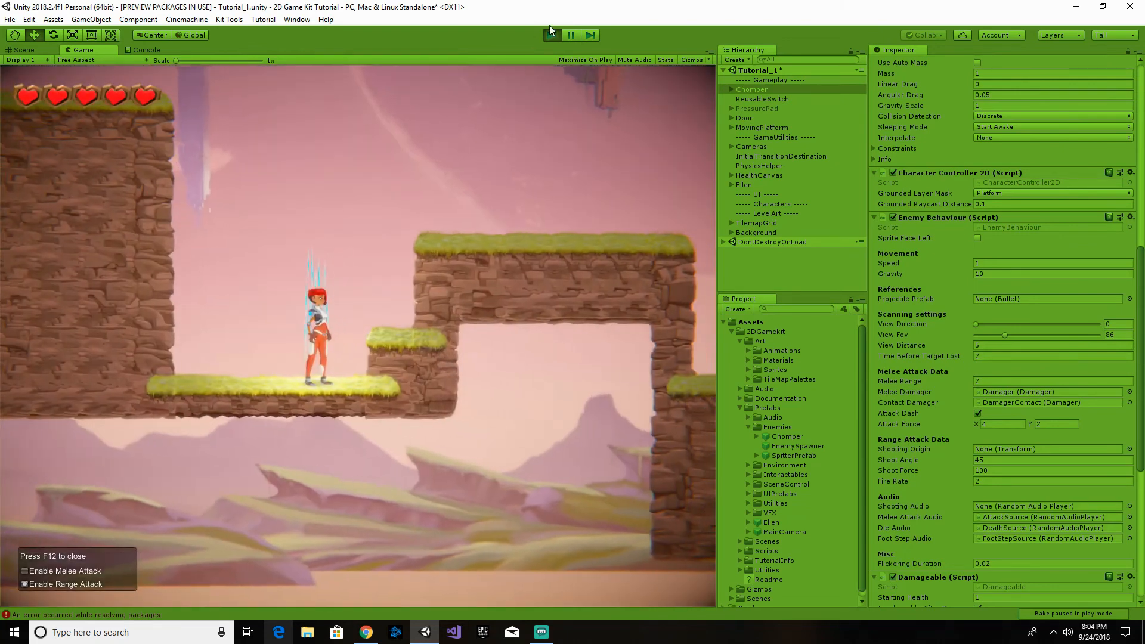
{"action": "left_click", "coordinate": [552, 34]}
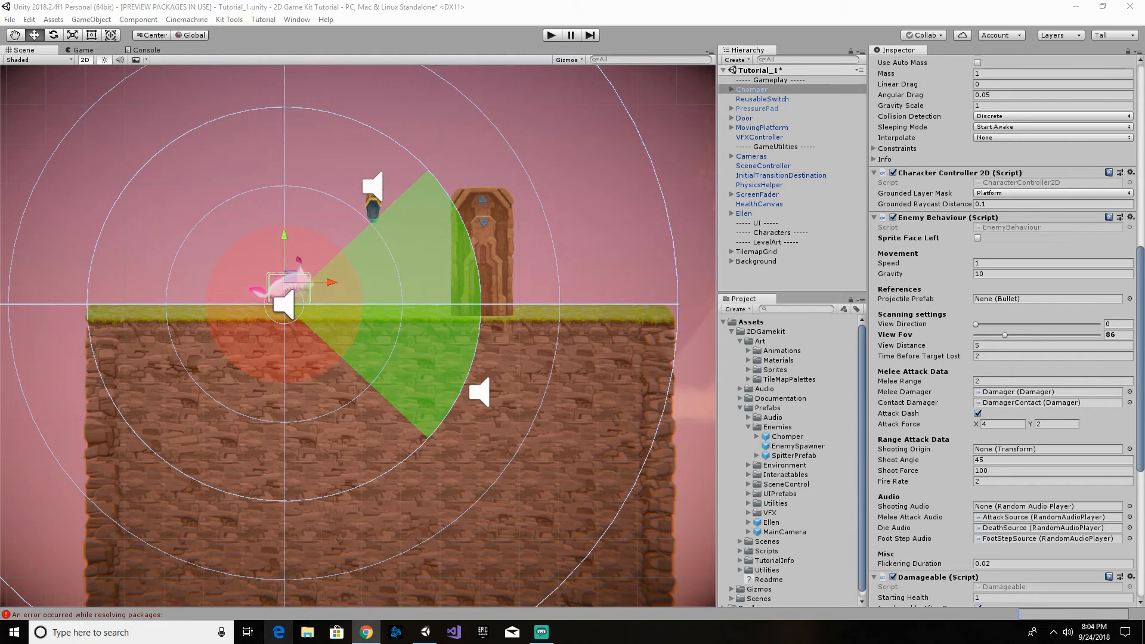
- Open the Tile Palette and choose the green grass-topped tile from TilesetGamekit for painting
{"action": "middle_click_drag", "start_coordinate": [613, 368], "coordinate": [587, 343]}
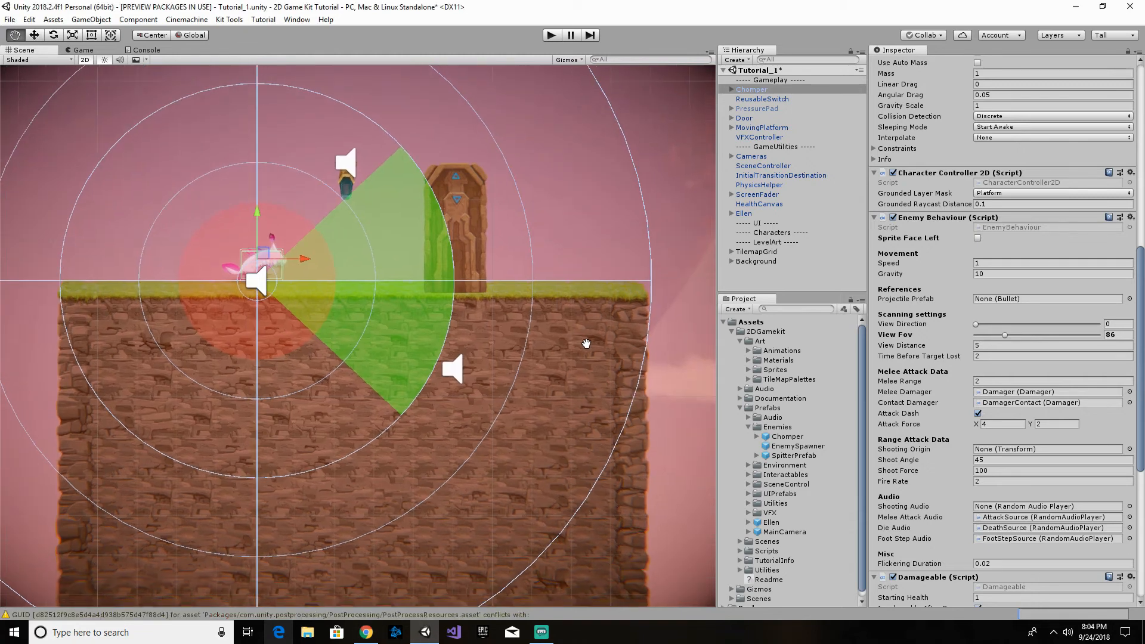
{"action": "middle_click_drag", "start_coordinate": [660, 367], "coordinate": [563, 323]}
{"action": "left_click", "coordinate": [577, 306]}
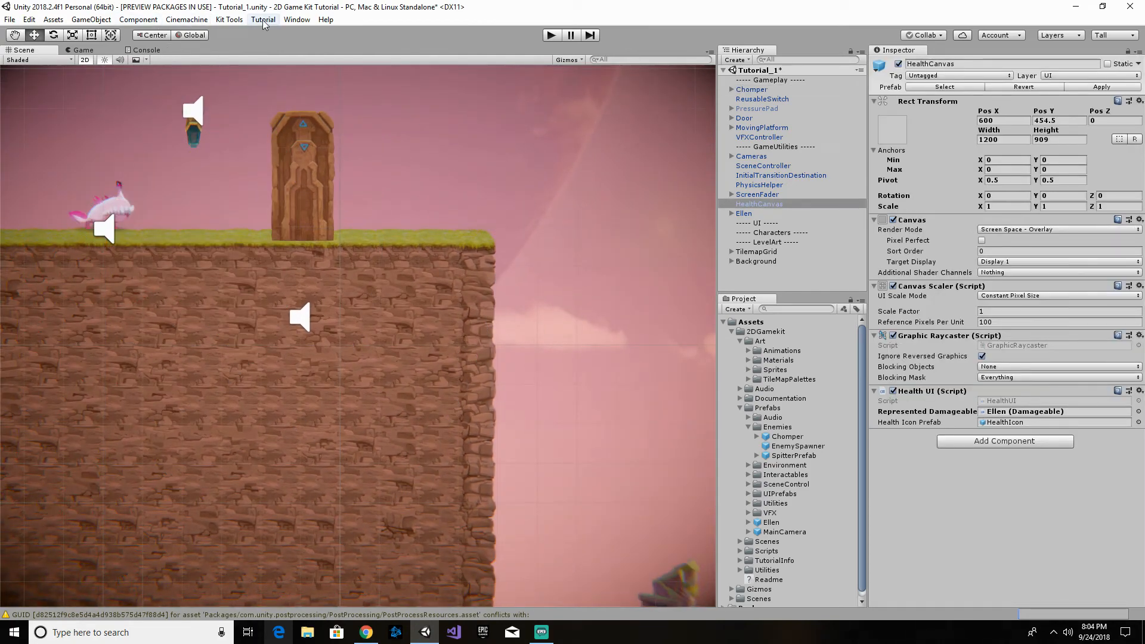
{"action": "left_click", "coordinate": [287, 22]}
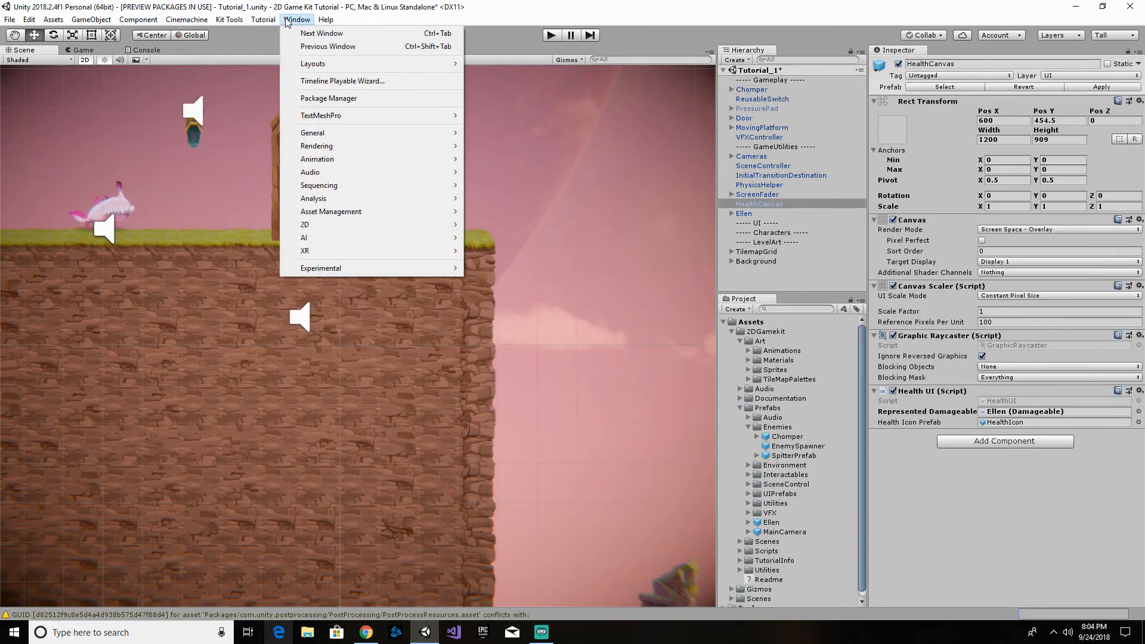
{"action": "mouse_move", "coordinate": [324, 147]}
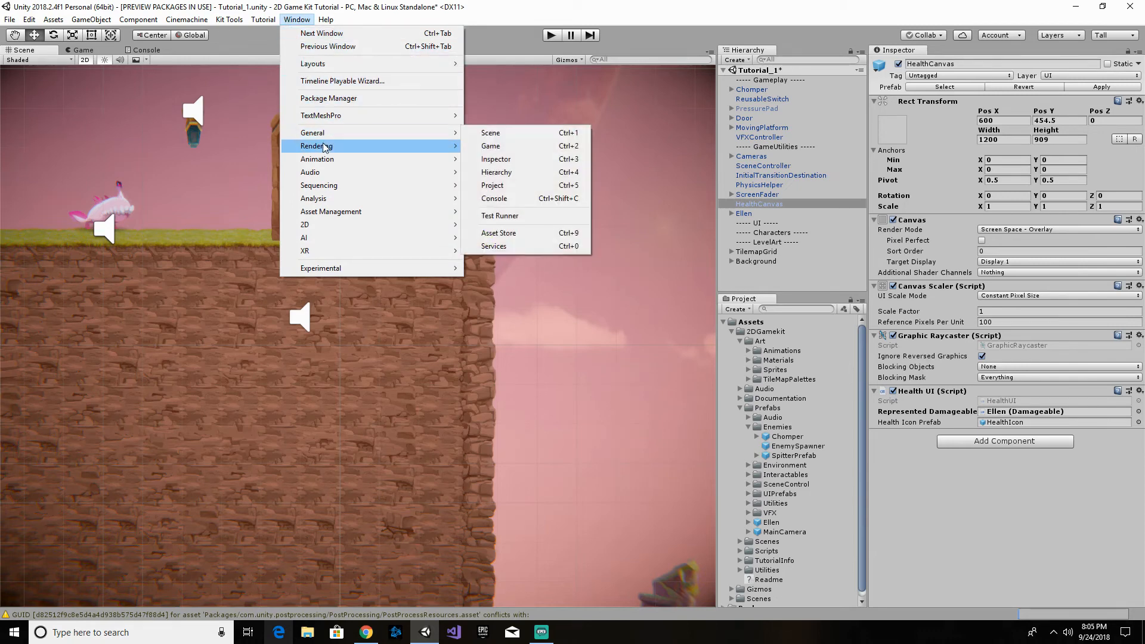
{"action": "mouse_move", "coordinate": [338, 211]}
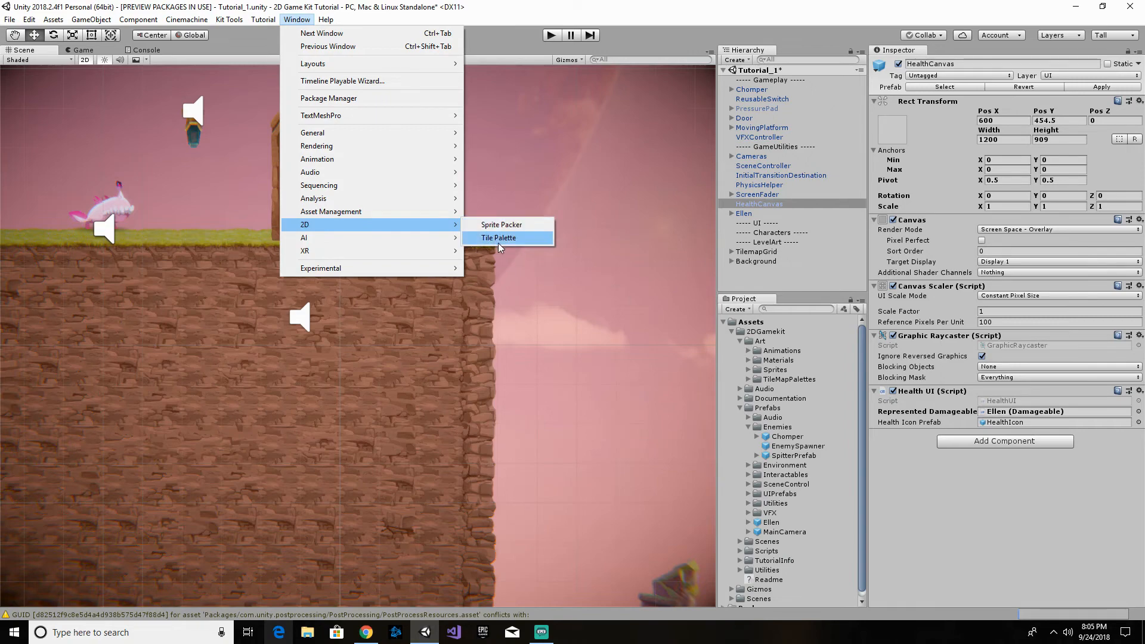
{"action": "left_click", "coordinate": [498, 238]}
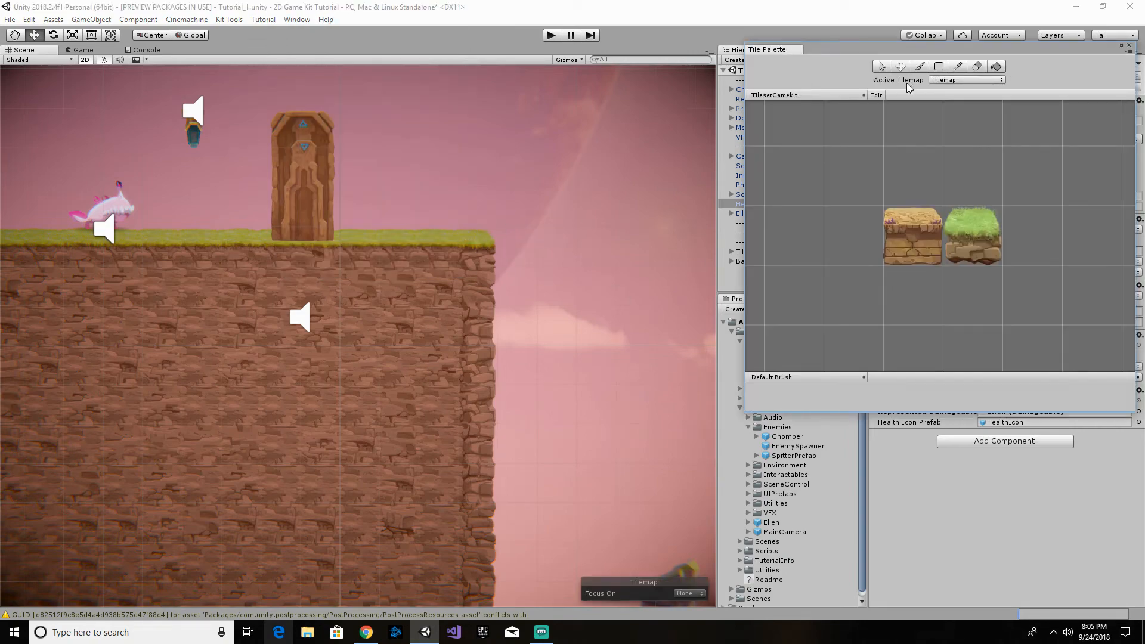
{"action": "left_click", "coordinate": [972, 239]}
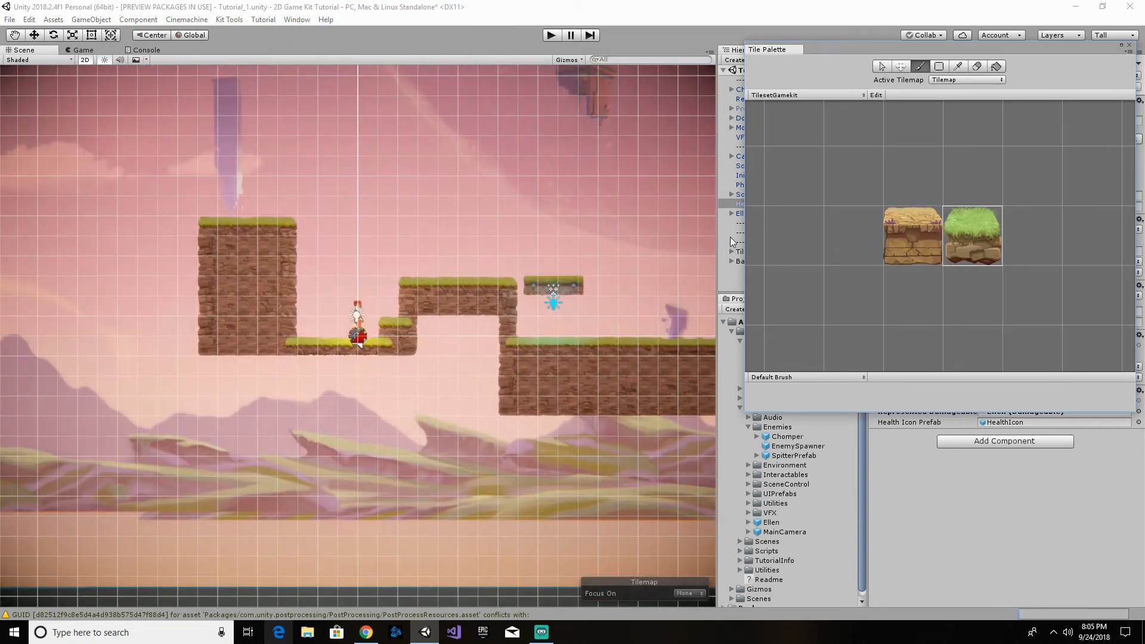
- Paint a hollow rectangle of grass tiles against the large block's right side and try to flood-fill its interior
{"action": "middle_click_drag", "start_coordinate": [668, 265], "coordinate": [45, 315]}
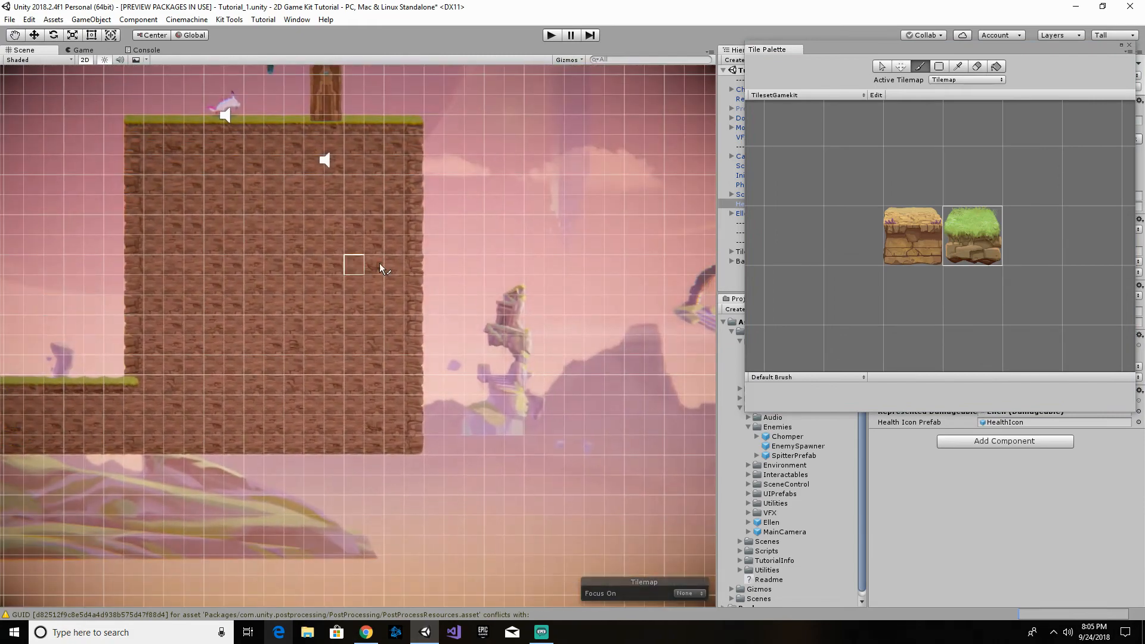
{"action": "mouse_move", "coordinate": [421, 206]}
{"action": "left_mouse_down"}
{"action": "mouse_move", "coordinate": [575, 207]}
{"action": "mouse_move", "coordinate": [579, 277]}
{"action": "mouse_move", "coordinate": [426, 264]}
{"action": "left_mouse_up"}
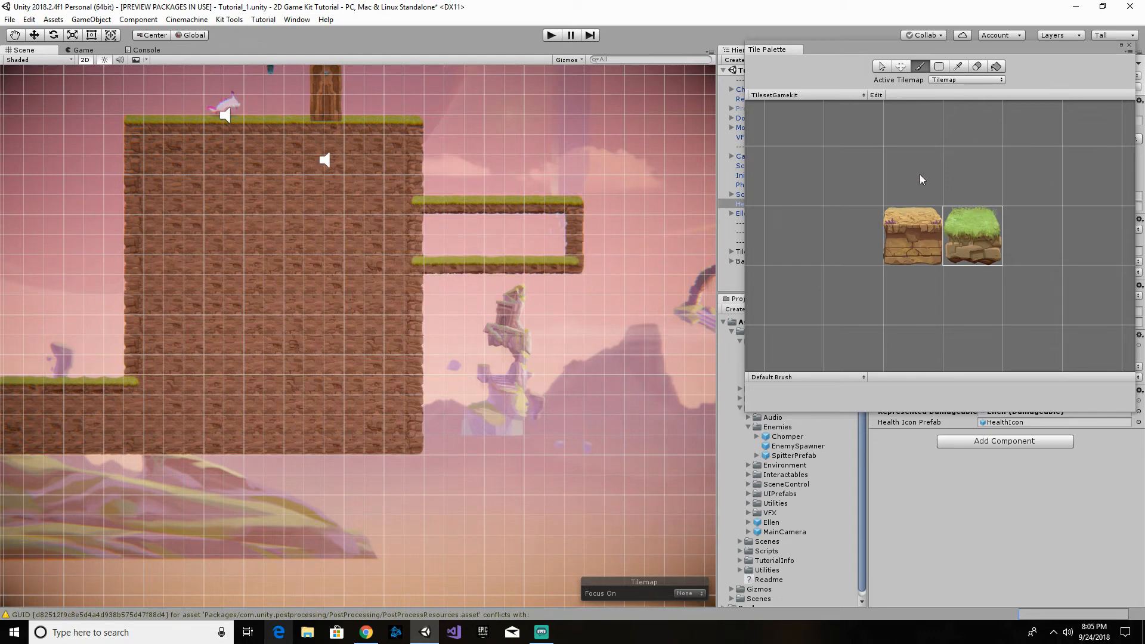
{"action": "left_click", "coordinate": [996, 66]}
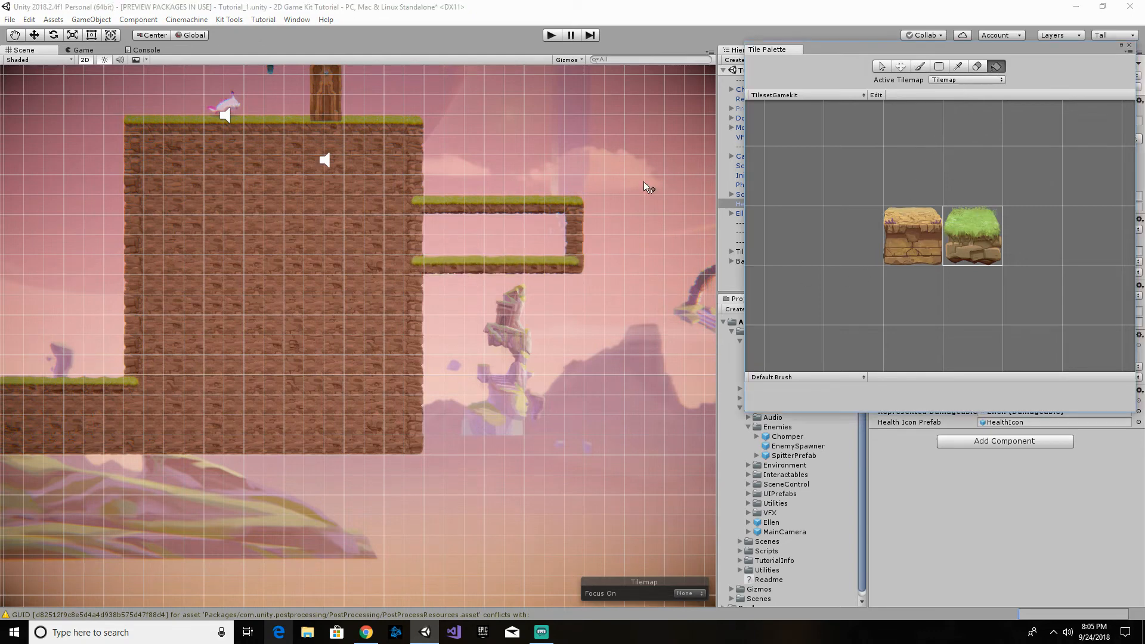
{"action": "left_click", "coordinate": [510, 233]}
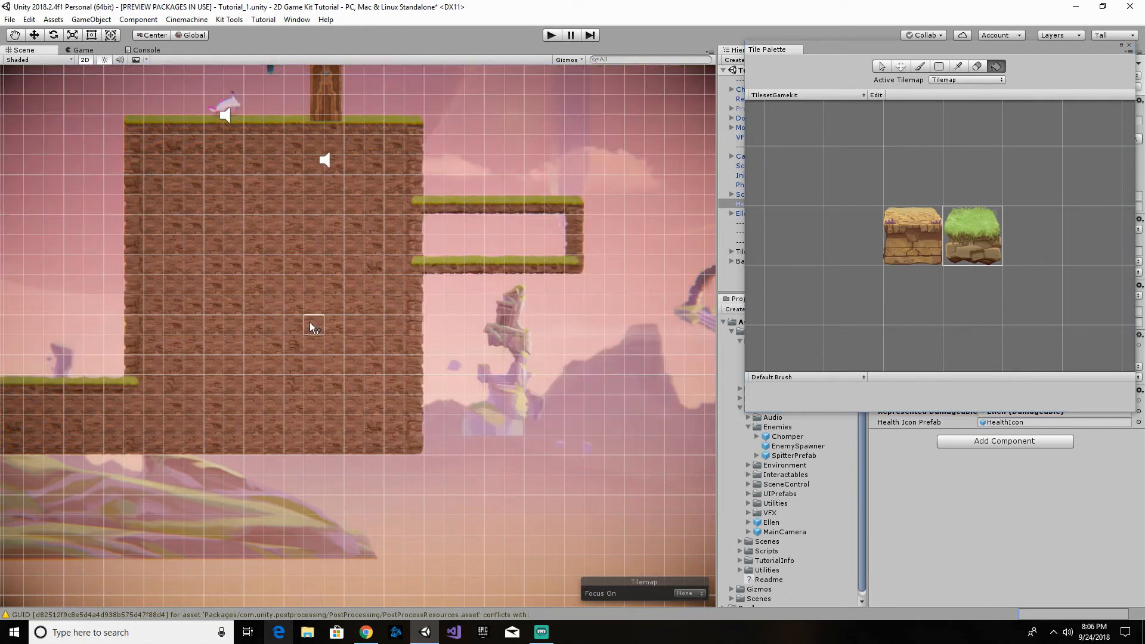
- Undo the painted rectangle outline and the Chomper's last repositioning
{"action": "key", "text": "ctrl+z"}
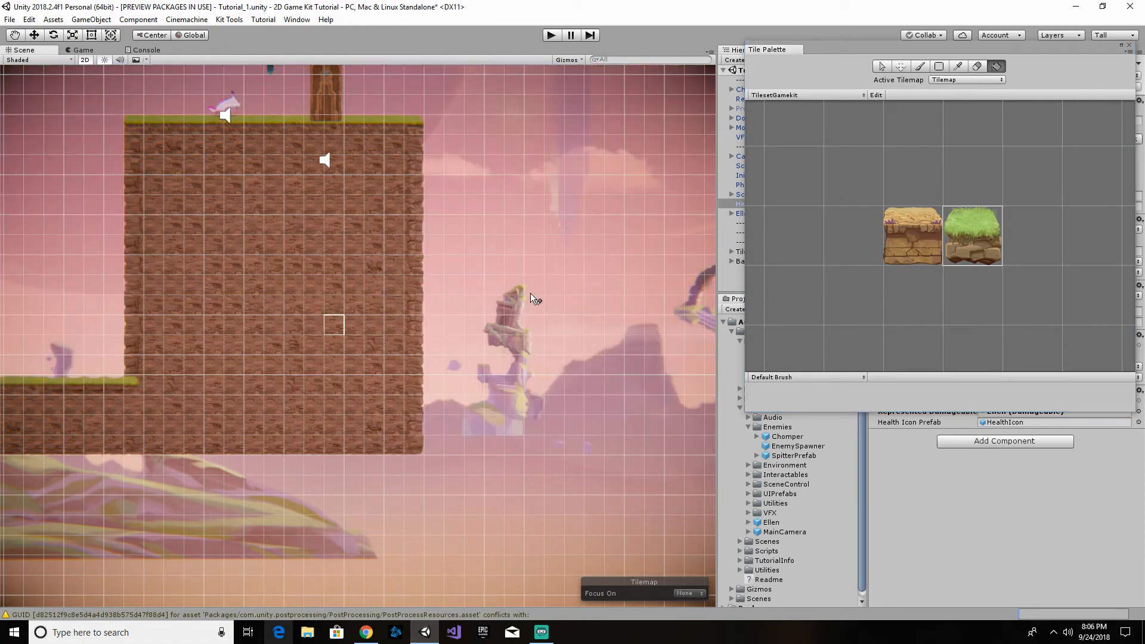
{"action": "key", "text": "ctrl+z"}
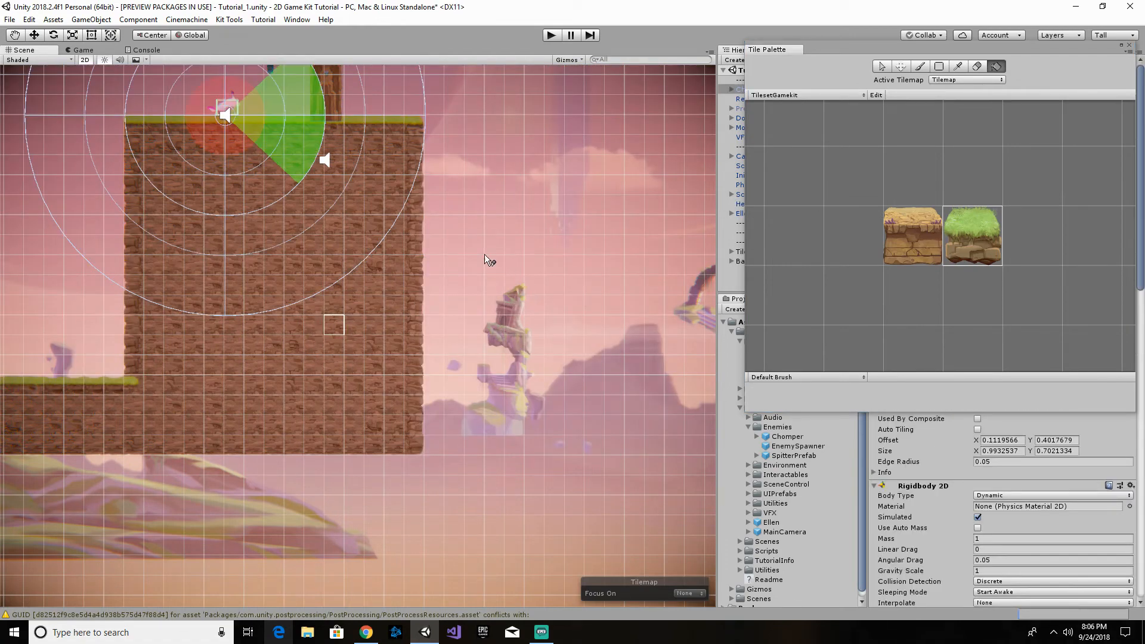
{"action": "key", "text": "ctrl+z"}
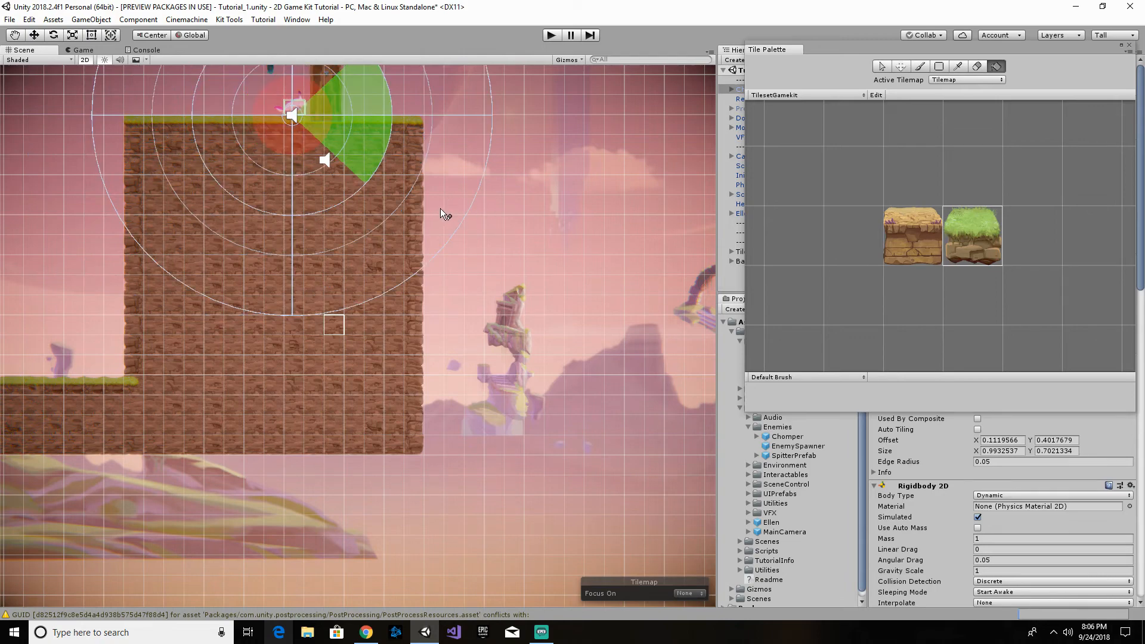
- Paint a grass-topped ledge about 8 tiles wide and 5 tiles tall against the large block's right side, filling its interior
{"action": "left_click_drag", "start_coordinate": [353, 122], "coordinate": [466, 225], "text": "ctrl"}
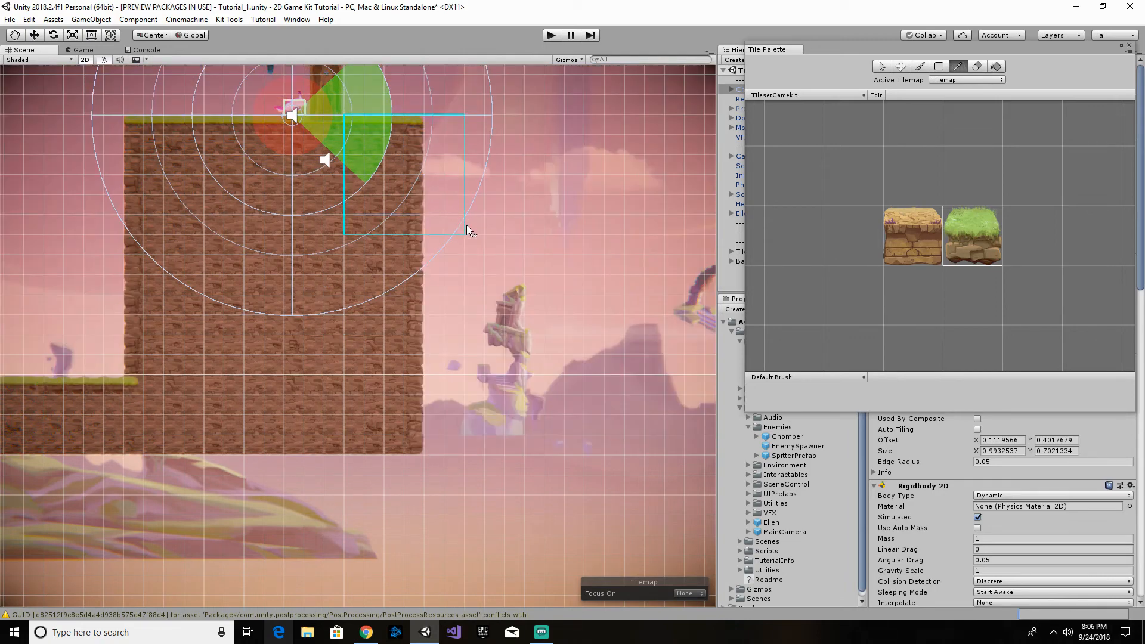
{"action": "scroll", "coordinate": [467, 231], "scroll_direction": "up", "scroll_amount": 2}
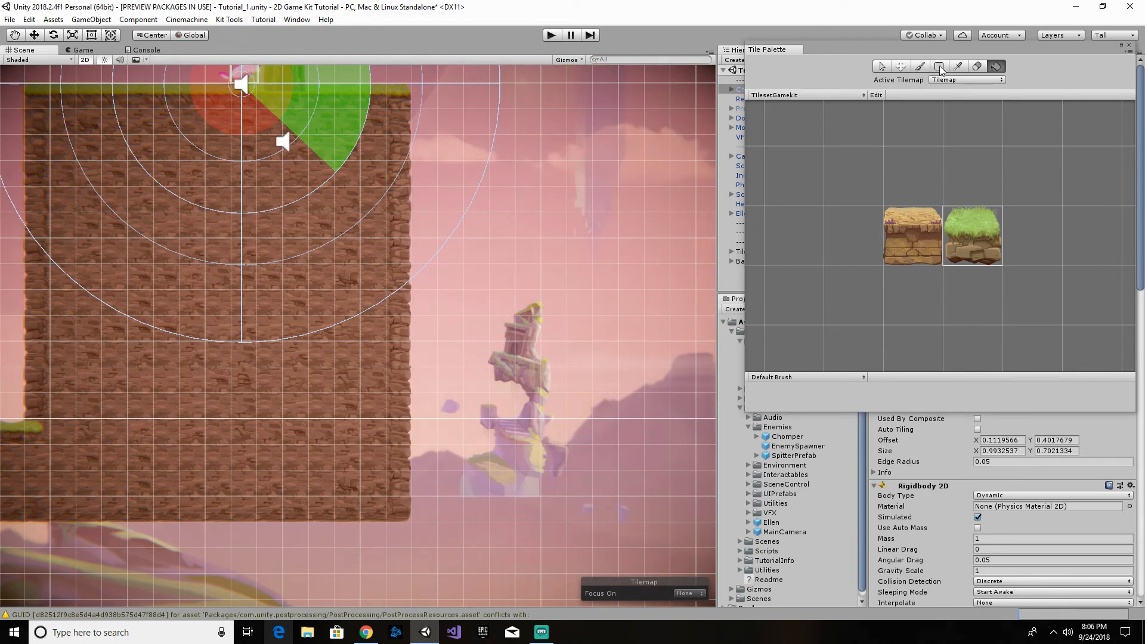
{"action": "left_click", "coordinate": [919, 70]}
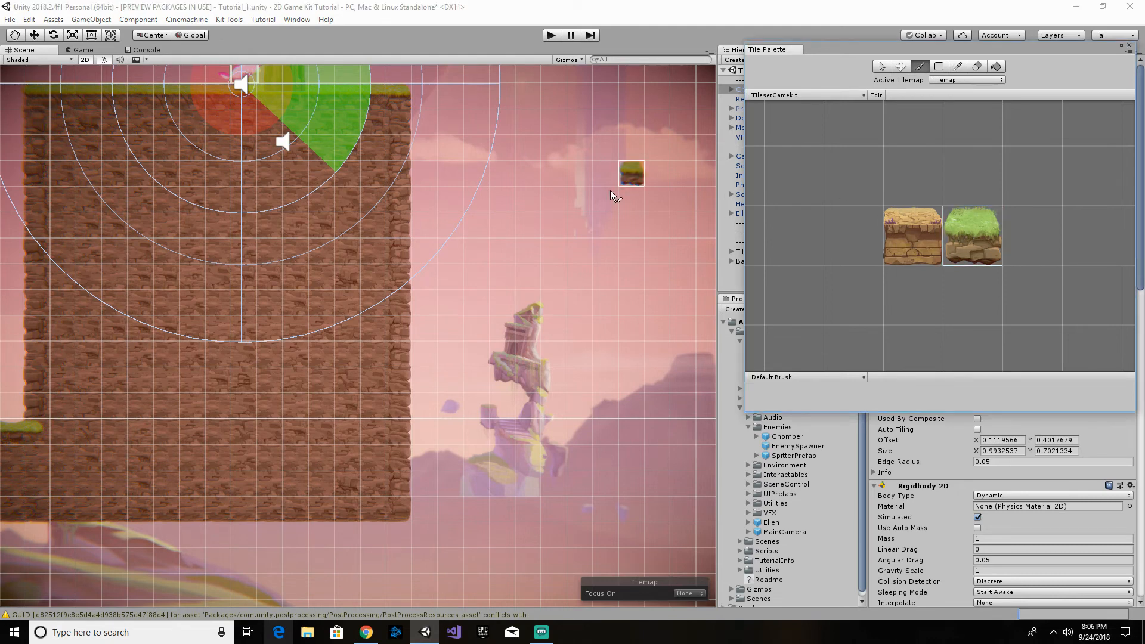
{"action": "left_click", "coordinate": [400, 199]}
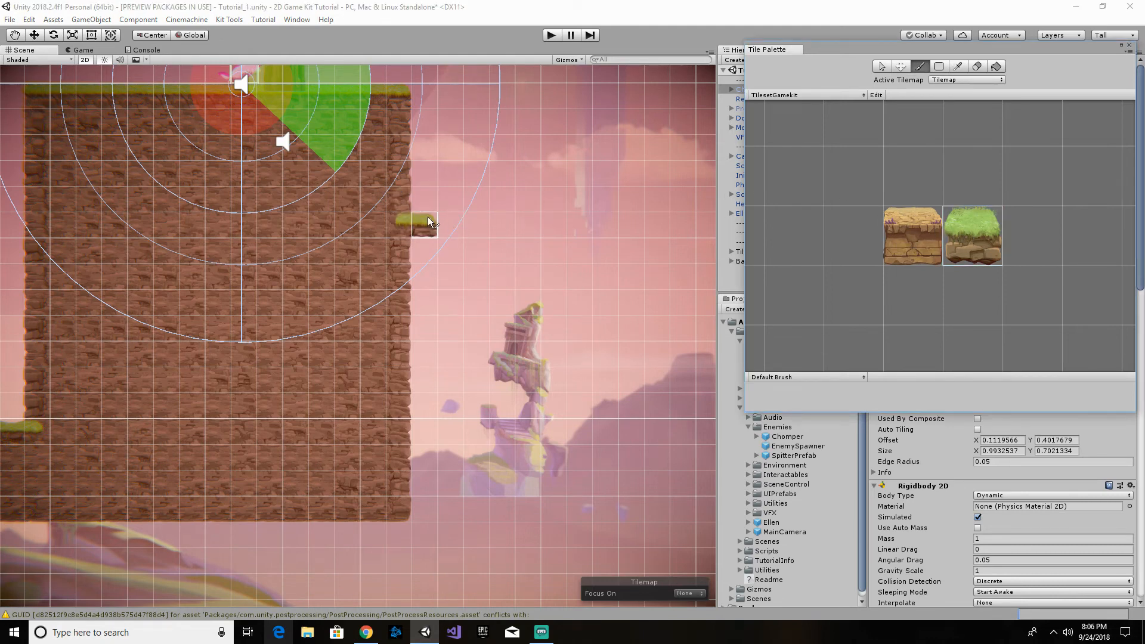
{"action": "mouse_move", "coordinate": [429, 225]}
{"action": "left_mouse_down"}
{"action": "mouse_move", "coordinate": [611, 224]}
{"action": "mouse_move", "coordinate": [616, 325]}
{"action": "mouse_move", "coordinate": [418, 327]}
{"action": "mouse_move", "coordinate": [426, 266]}
{"action": "mouse_move", "coordinate": [490, 253]}
{"action": "left_mouse_up"}
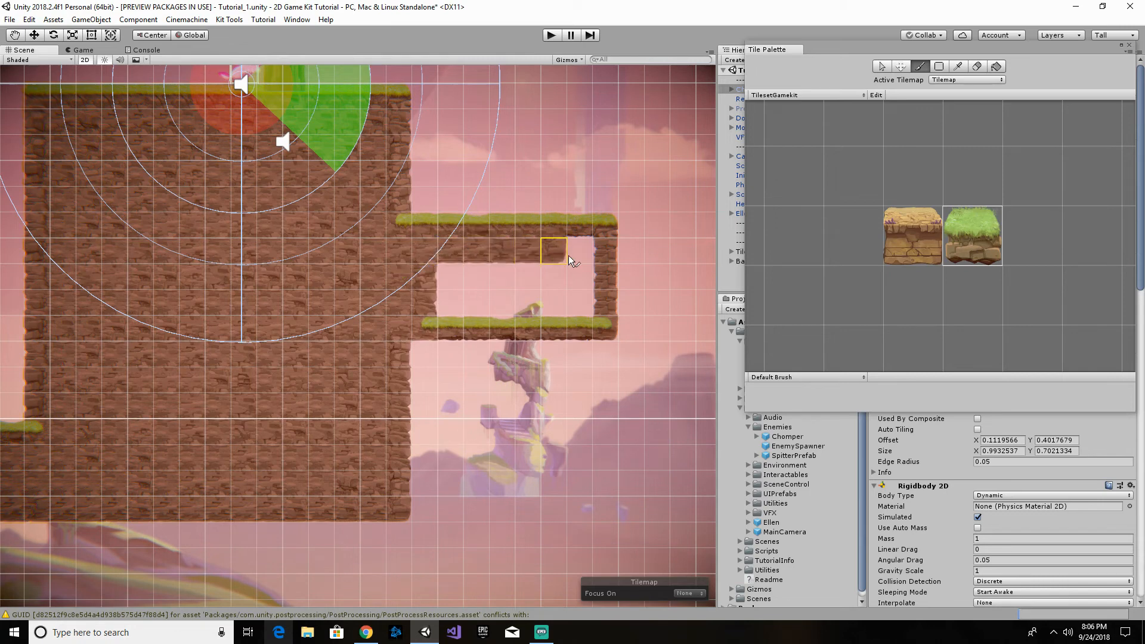
{"action": "mouse_move", "coordinate": [568, 255]}
{"action": "left_mouse_down"}
{"action": "mouse_move", "coordinate": [582, 288]}
{"action": "mouse_move", "coordinate": [453, 302]}
{"action": "mouse_move", "coordinate": [493, 276]}
{"action": "mouse_move", "coordinate": [554, 284]}
{"action": "left_mouse_up"}
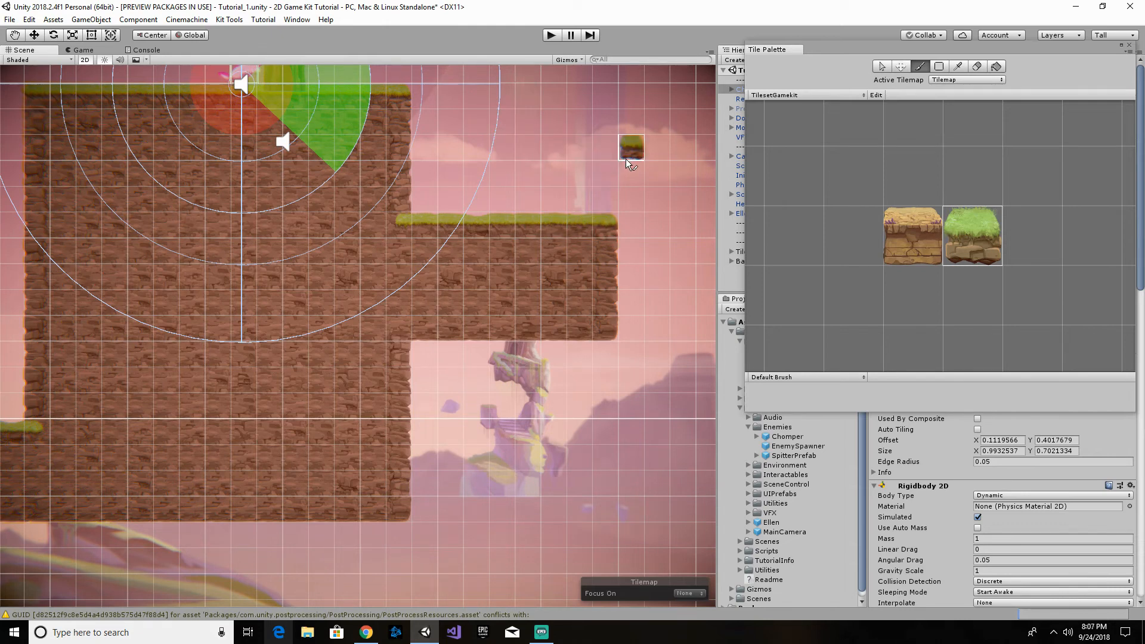
- Switch from tile painting to the Move tool and close the Tile Palette
{"action": "scroll", "coordinate": [625, 158], "scroll_direction": "down", "scroll_amount": 3}
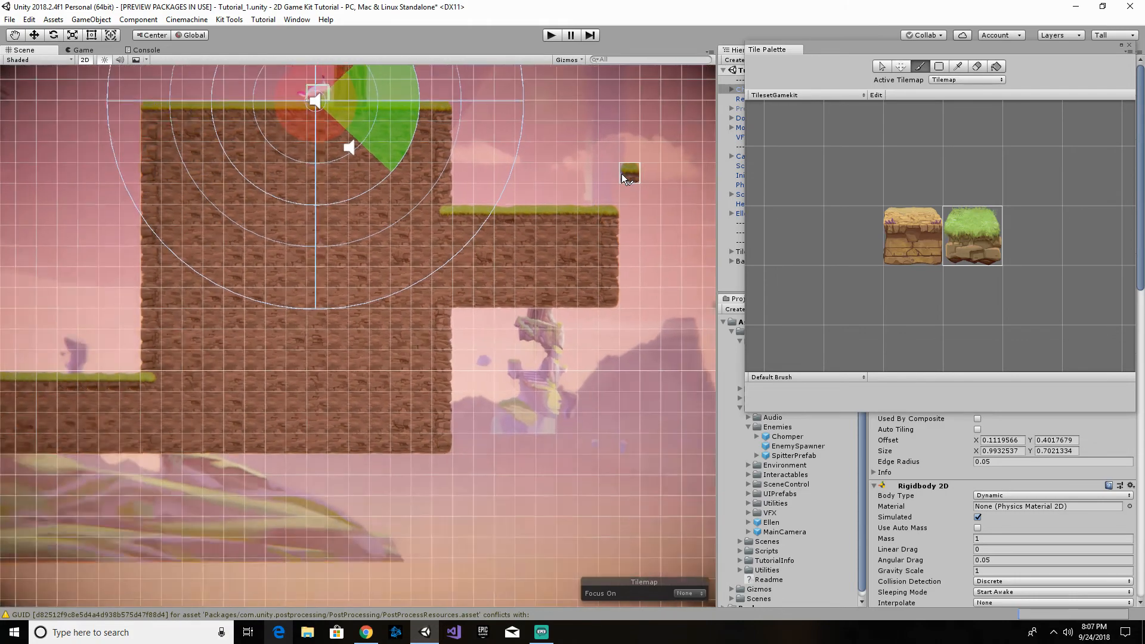
{"action": "scroll", "coordinate": [621, 174], "scroll_direction": "down", "scroll_amount": 2}
{"action": "middle_click_drag", "start_coordinate": [623, 141], "coordinate": [606, 243]}
{"action": "key", "text": "w"}
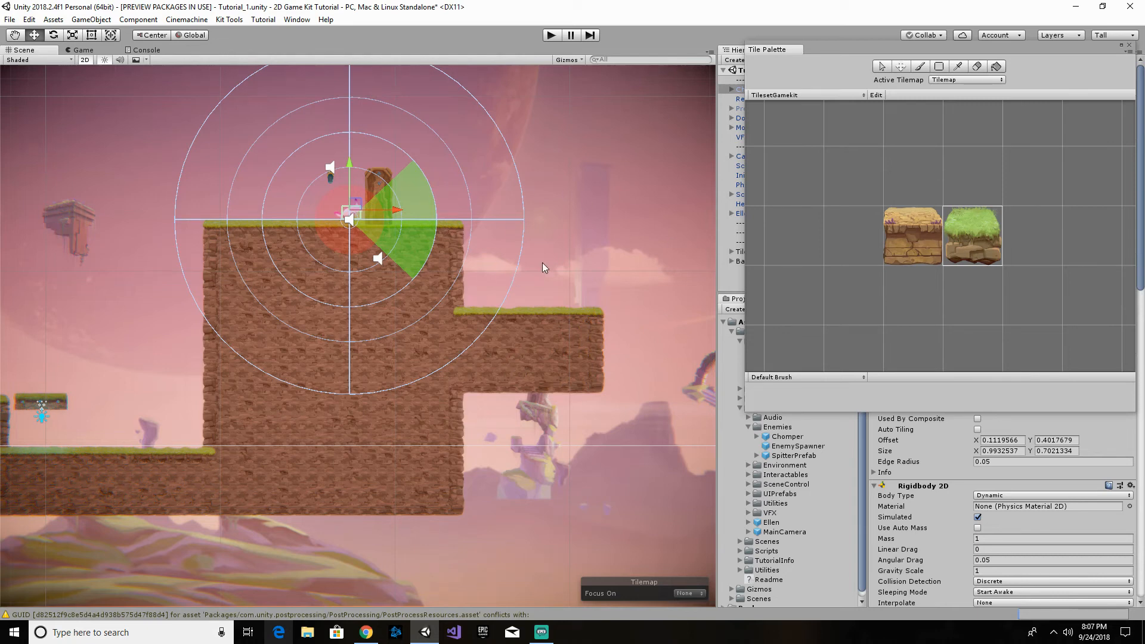
{"action": "left_click", "coordinate": [1129, 46]}
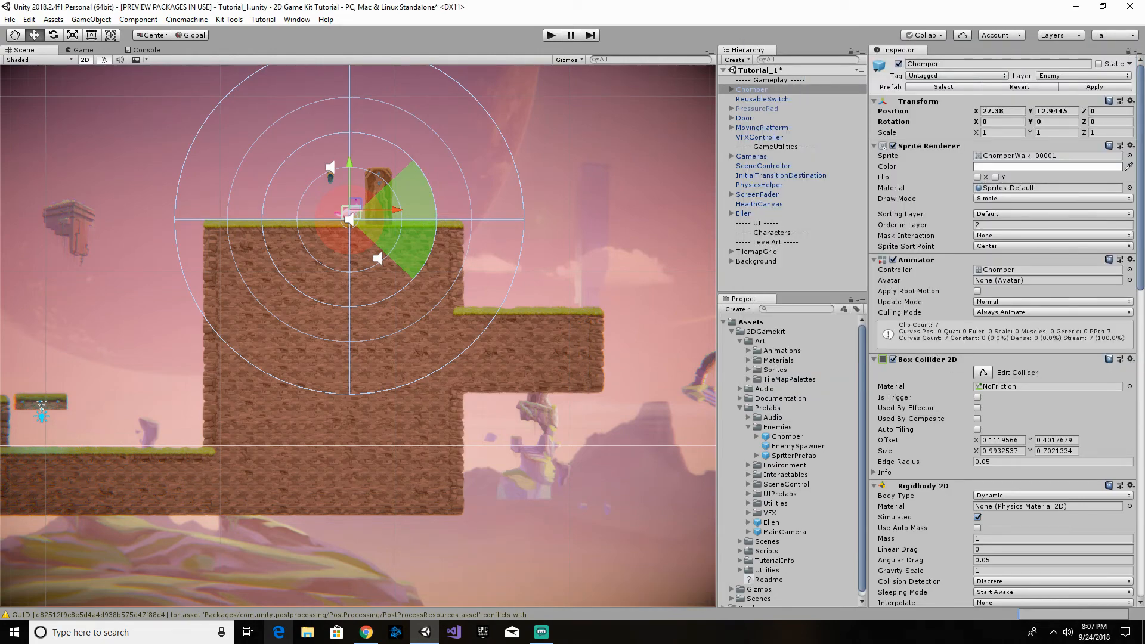
- Place a SpitterPrefab enemy on the left end of the new ledge and set its View Distance to 3.5
{"action": "left_click", "coordinate": [789, 456]}
{"action": "left_click_drag", "start_coordinate": [790, 457], "coordinate": [480, 308]}
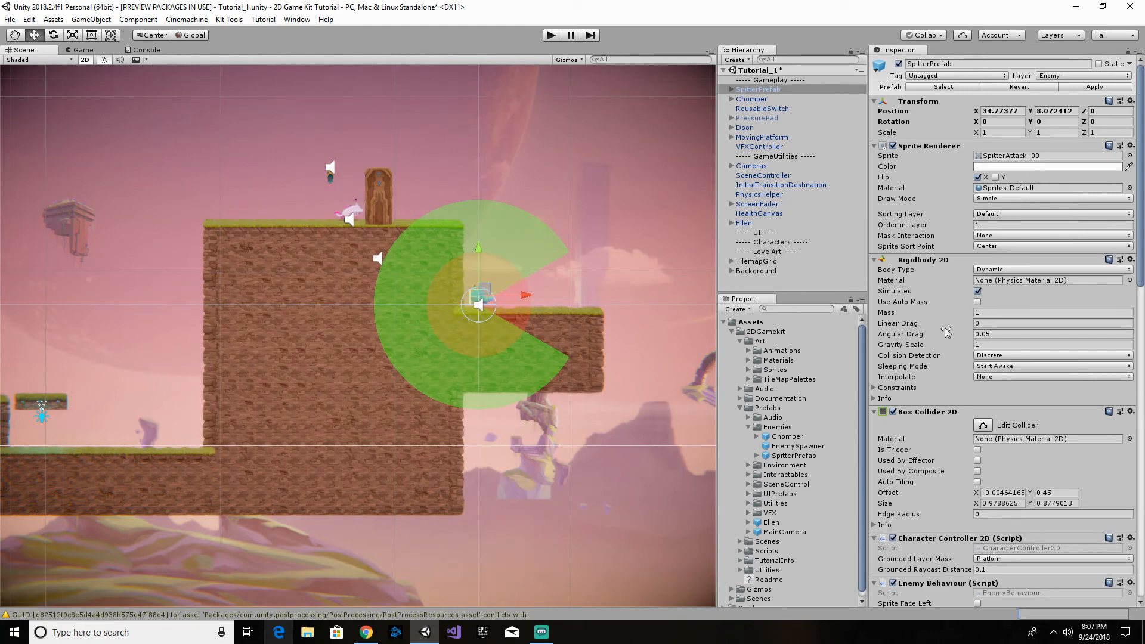
{"action": "scroll", "coordinate": [931, 263], "scroll_direction": "down", "scroll_amount": 12}
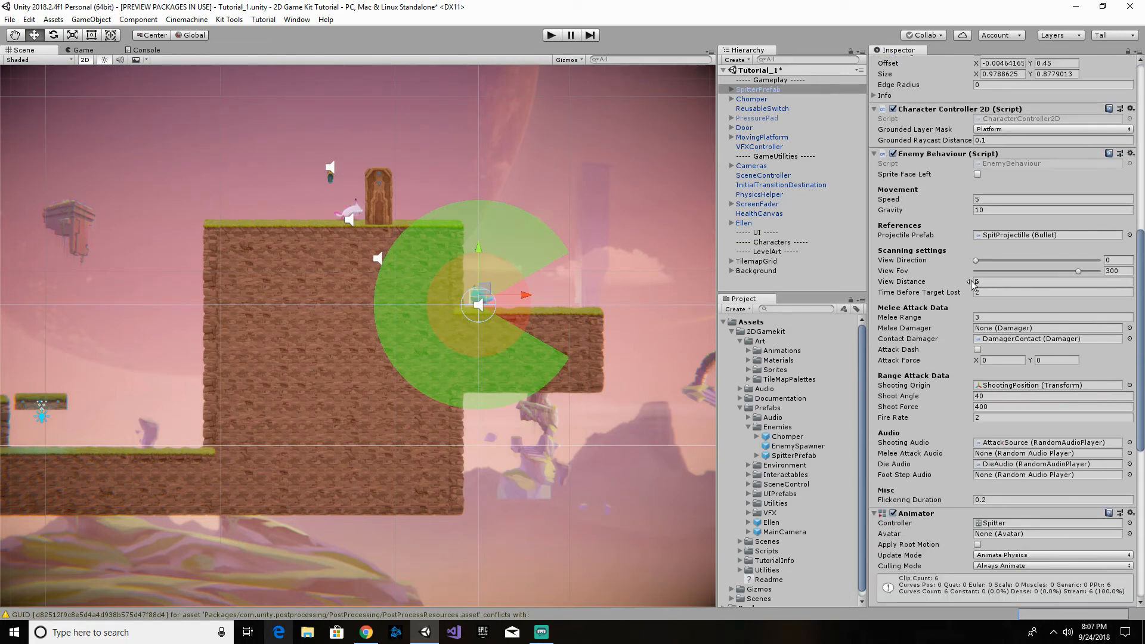
{"action": "left_click_drag", "start_coordinate": [971, 280], "coordinate": [921, 282]}
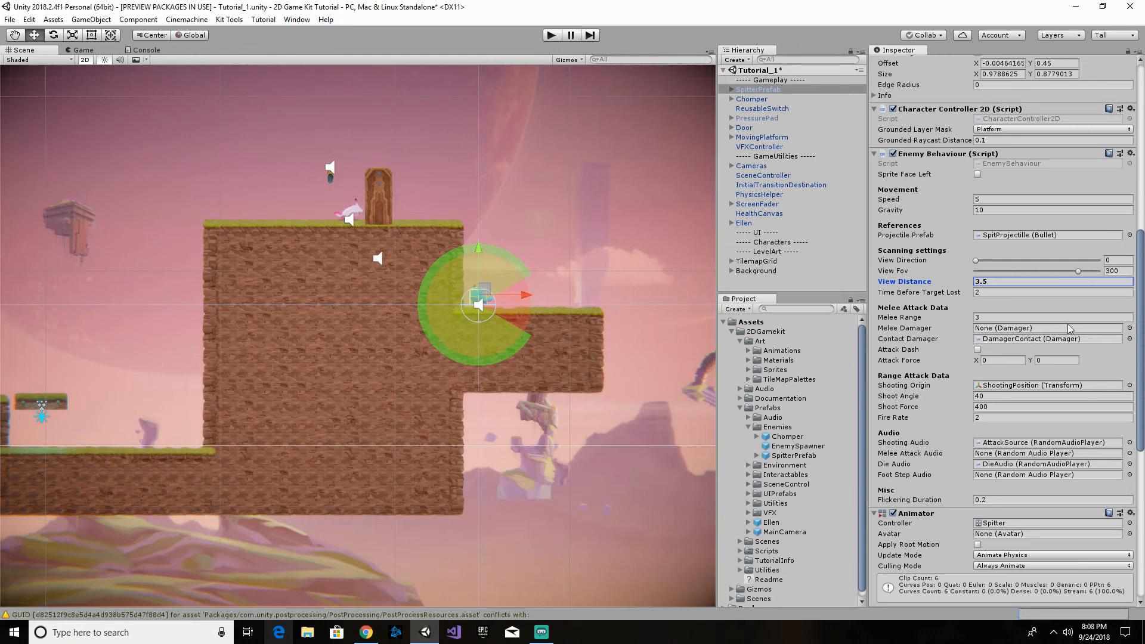
- Place a PushableBox from the Interactables prefabs on top of the large block, between the door and its right edge
{"action": "left_click", "coordinate": [749, 428]}
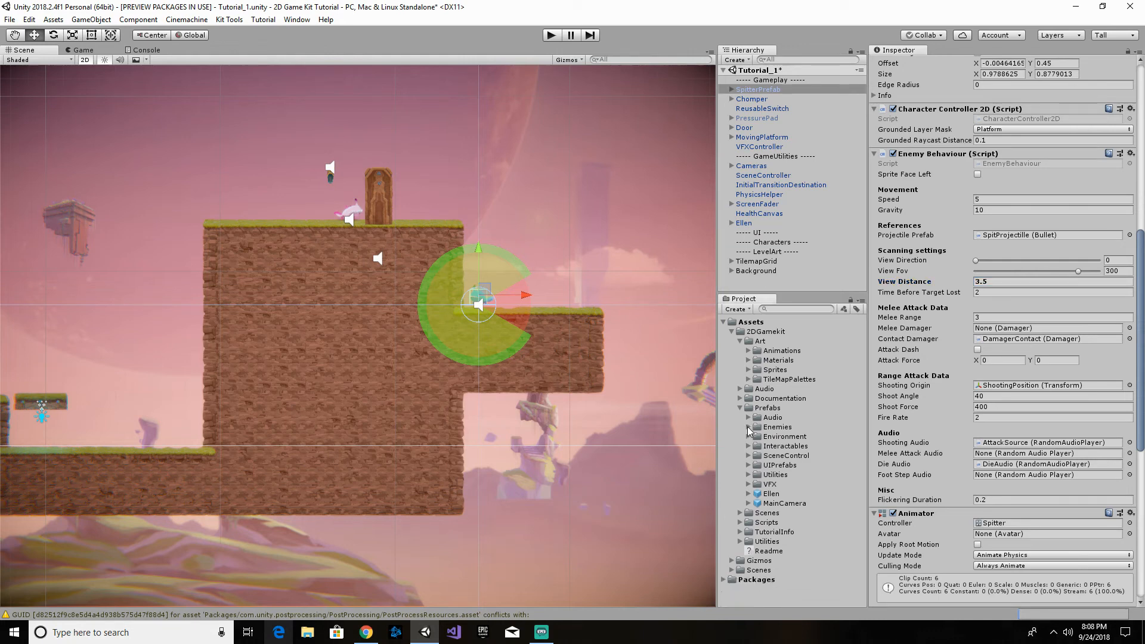
{"action": "left_click", "coordinate": [748, 446]}
{"action": "scroll", "coordinate": [796, 415], "scroll_direction": "down", "scroll_amount": 3}
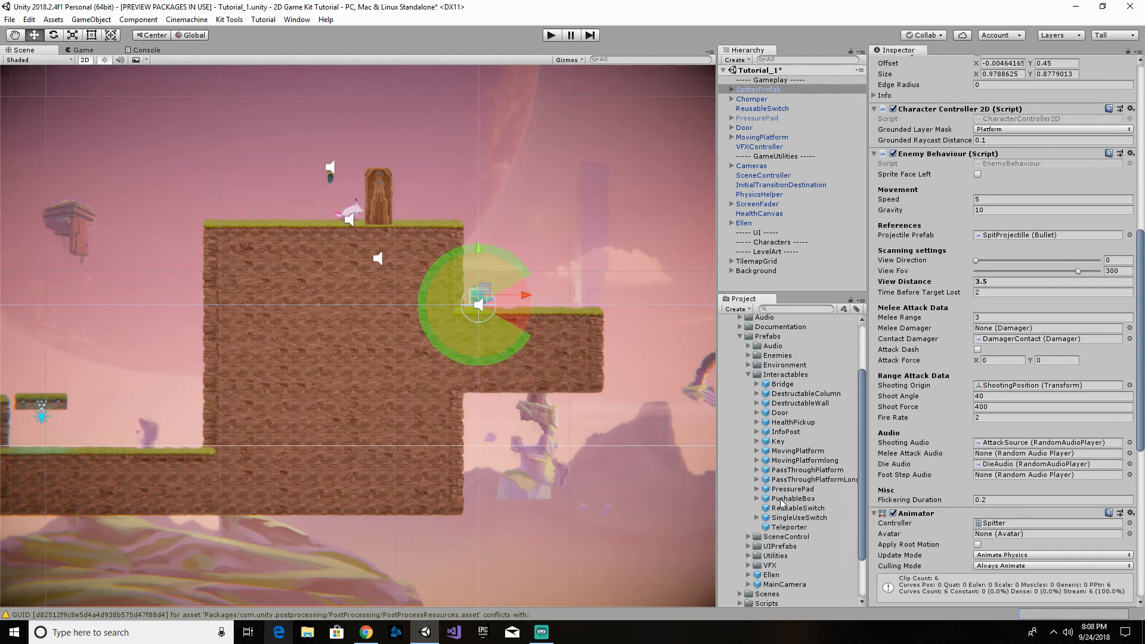
{"action": "left_click_drag", "start_coordinate": [783, 498], "coordinate": [437, 205]}
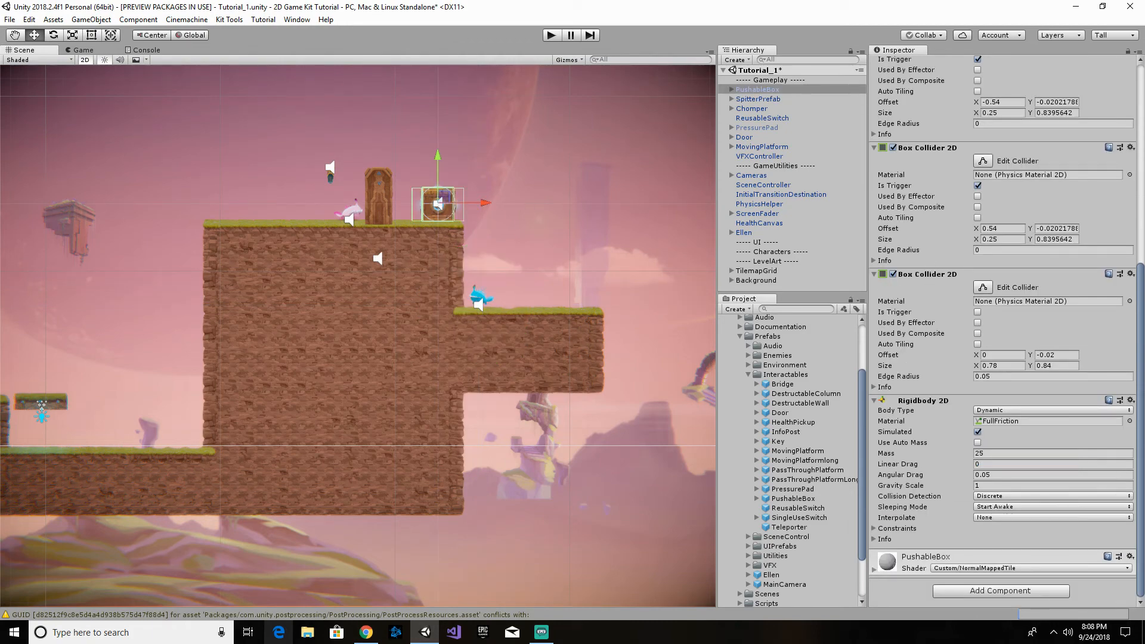
- Add a Damager component to the PushableBox after reviewing its existing components
{"action": "left_click", "coordinate": [756, 90]}
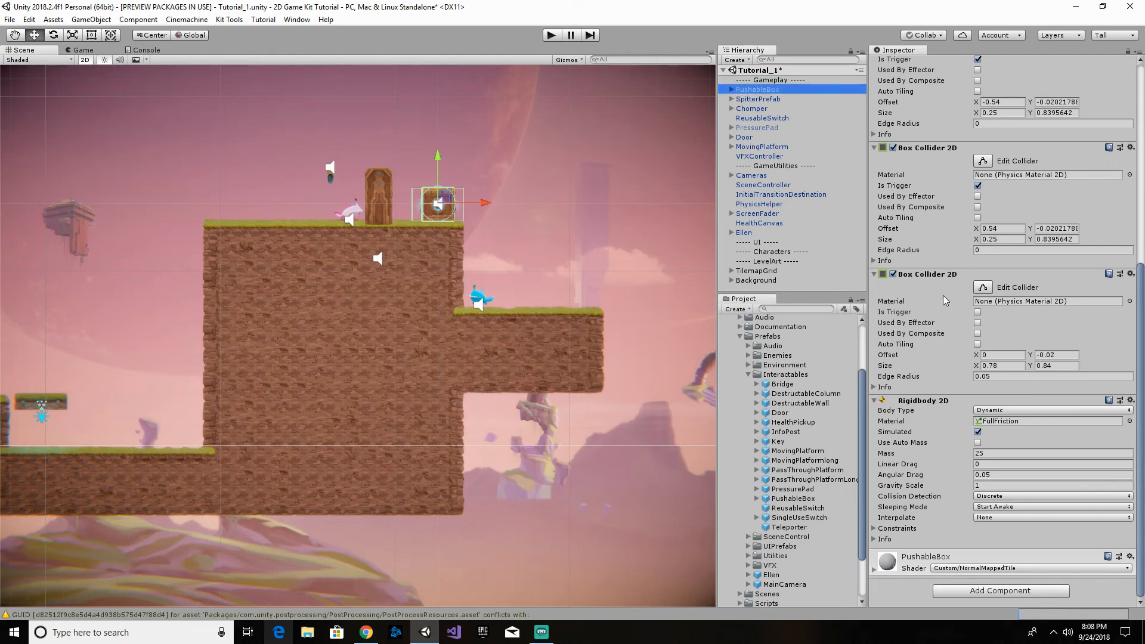
{"action": "scroll", "coordinate": [943, 295], "scroll_direction": "up", "scroll_amount": 8}
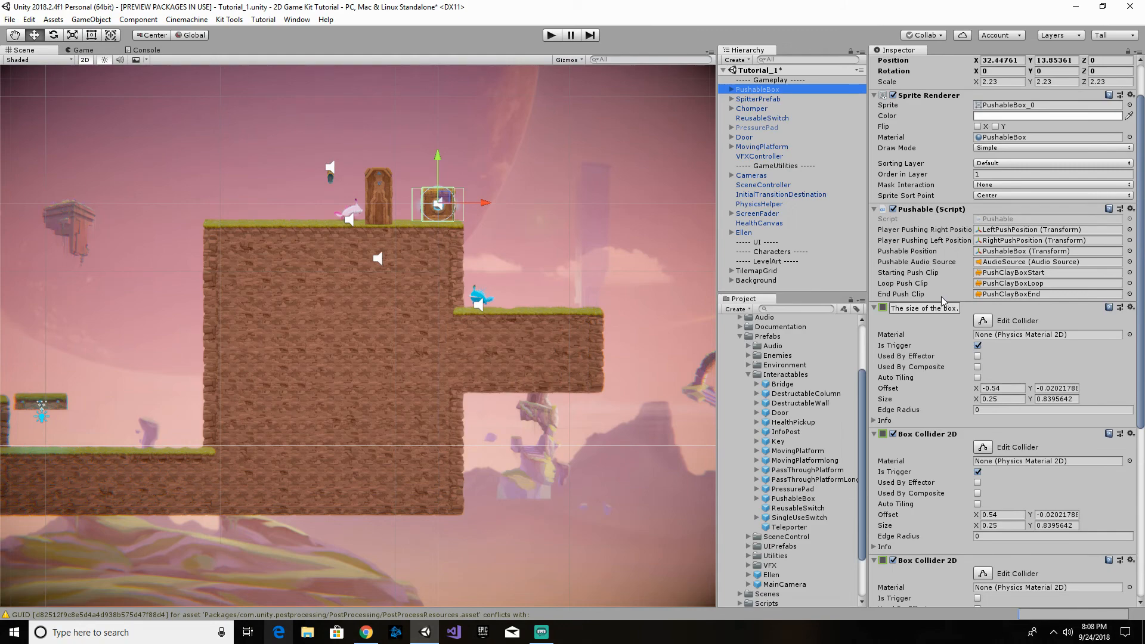
{"action": "scroll", "coordinate": [944, 333], "scroll_direction": "up", "scroll_amount": 2}
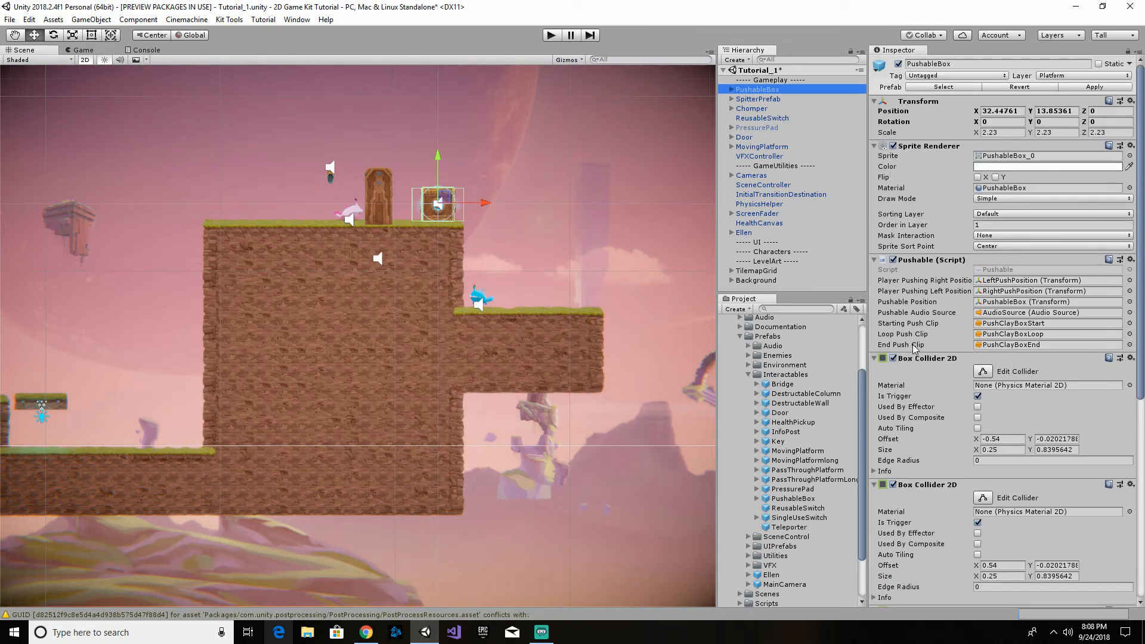
{"action": "scroll", "coordinate": [912, 344], "scroll_direction": "down", "scroll_amount": 4}
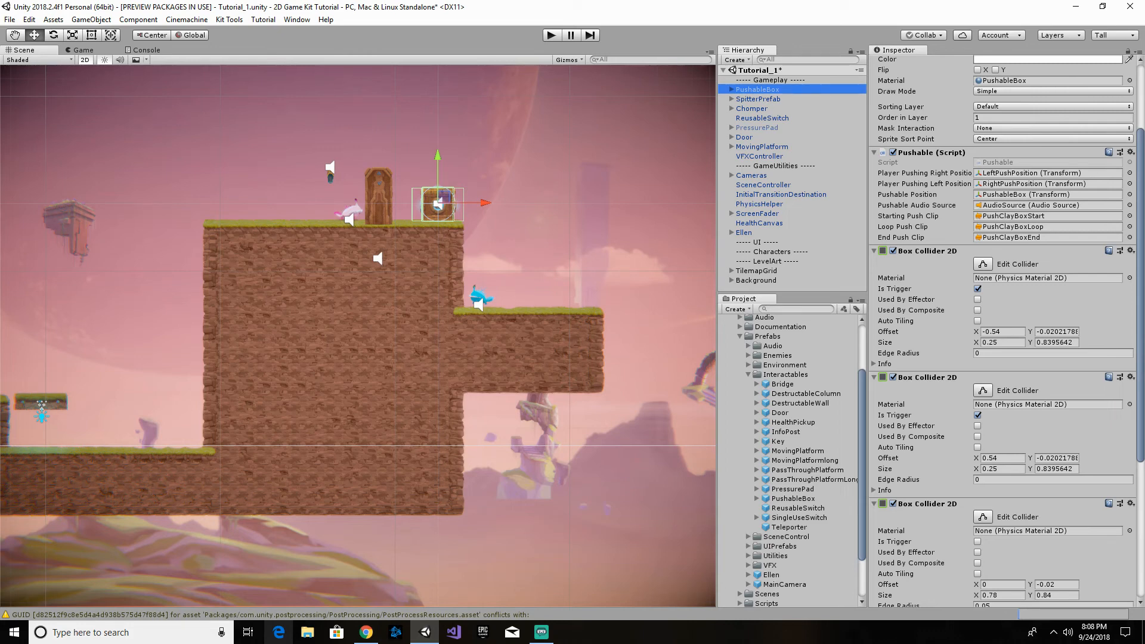
{"action": "scroll", "coordinate": [961, 381], "scroll_direction": "down", "scroll_amount": 5}
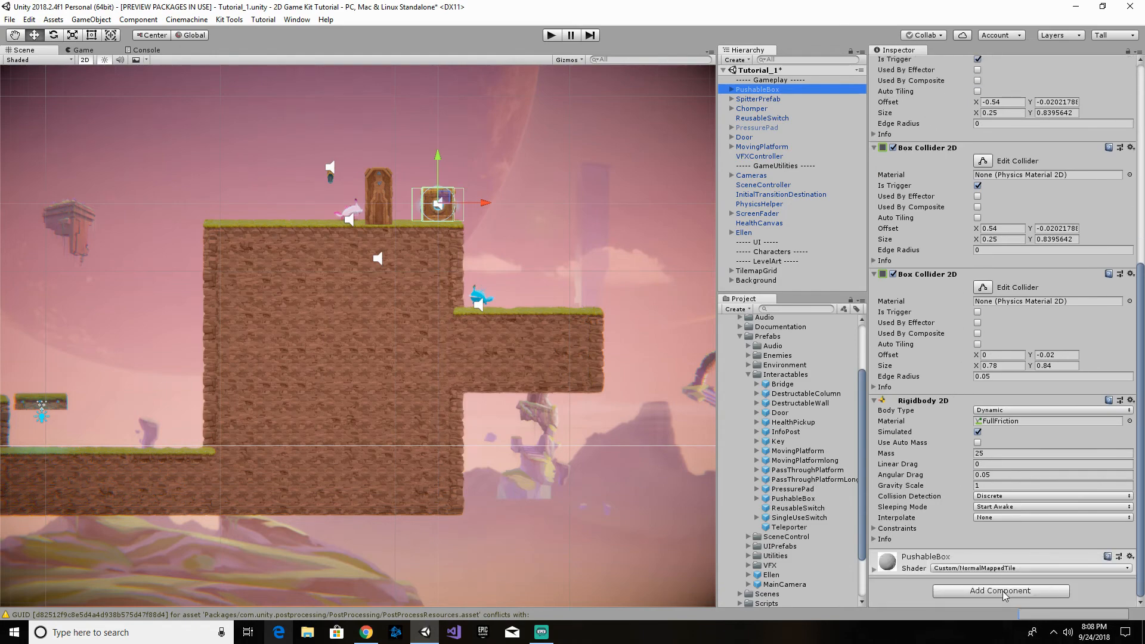
{"action": "left_click", "coordinate": [1003, 592]}
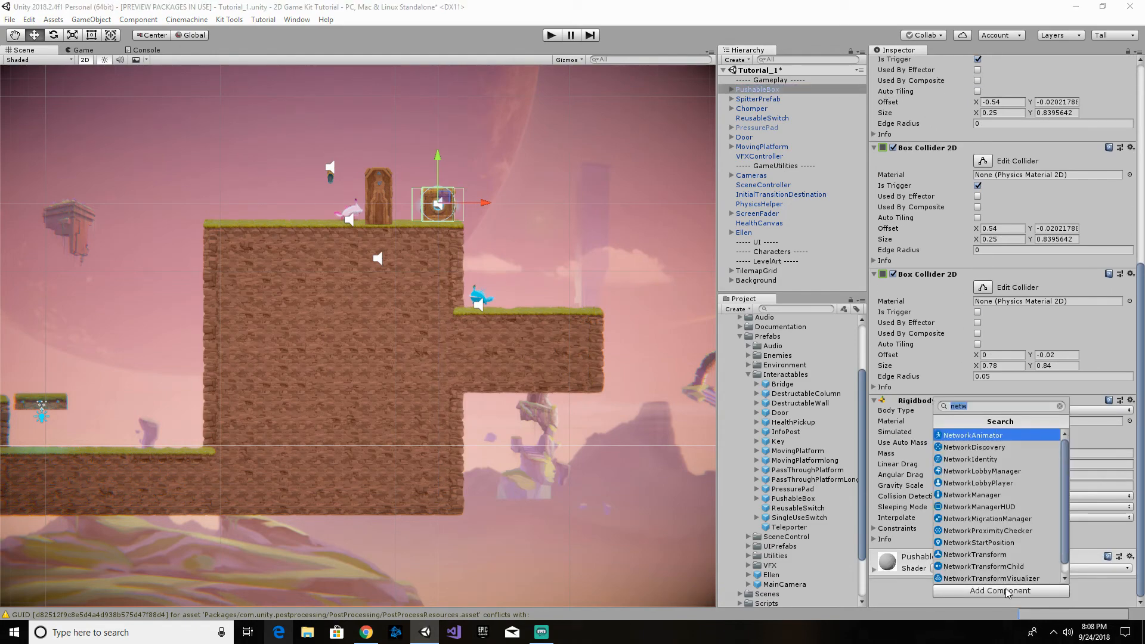
{"action": "left_click", "coordinate": [1060, 407]}
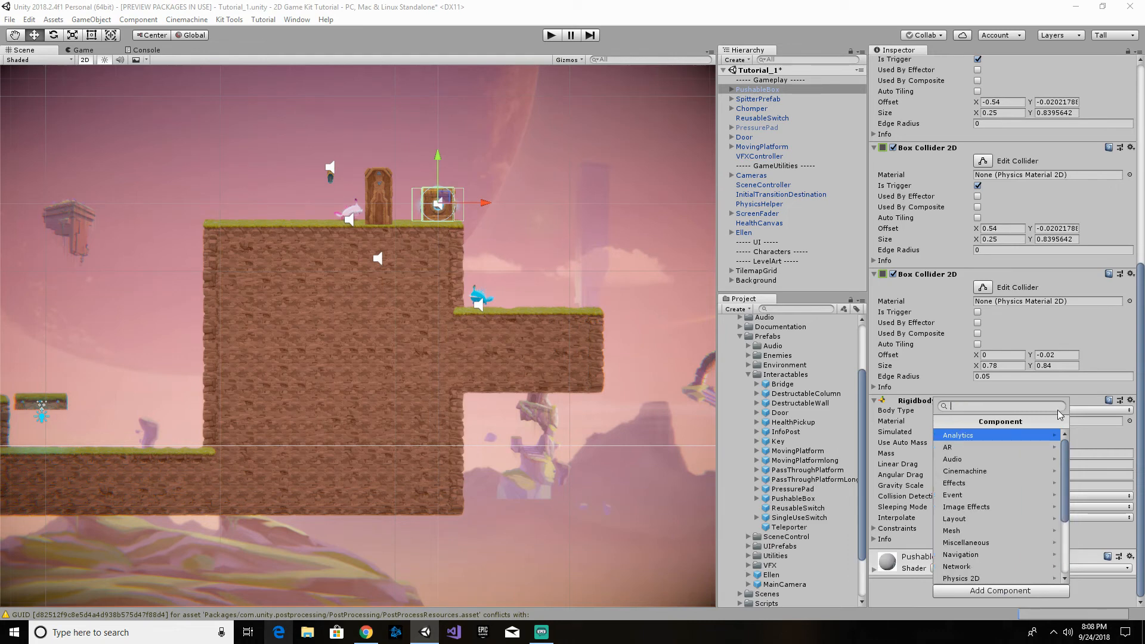
{"action": "type", "text": "dama"}
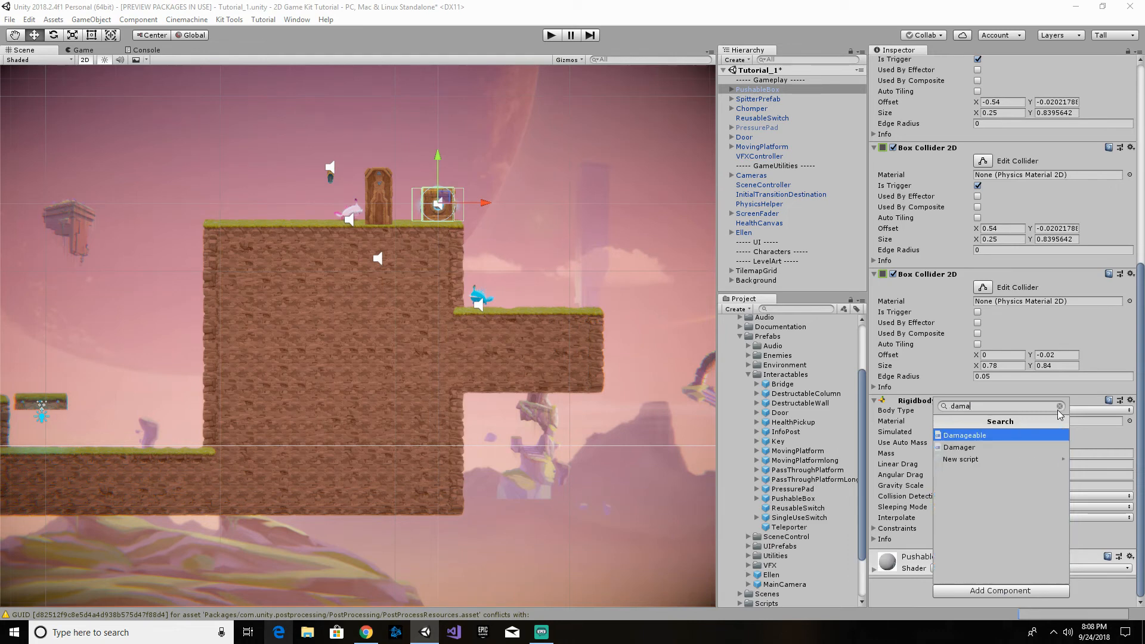
{"action": "left_click", "coordinate": [960, 447]}
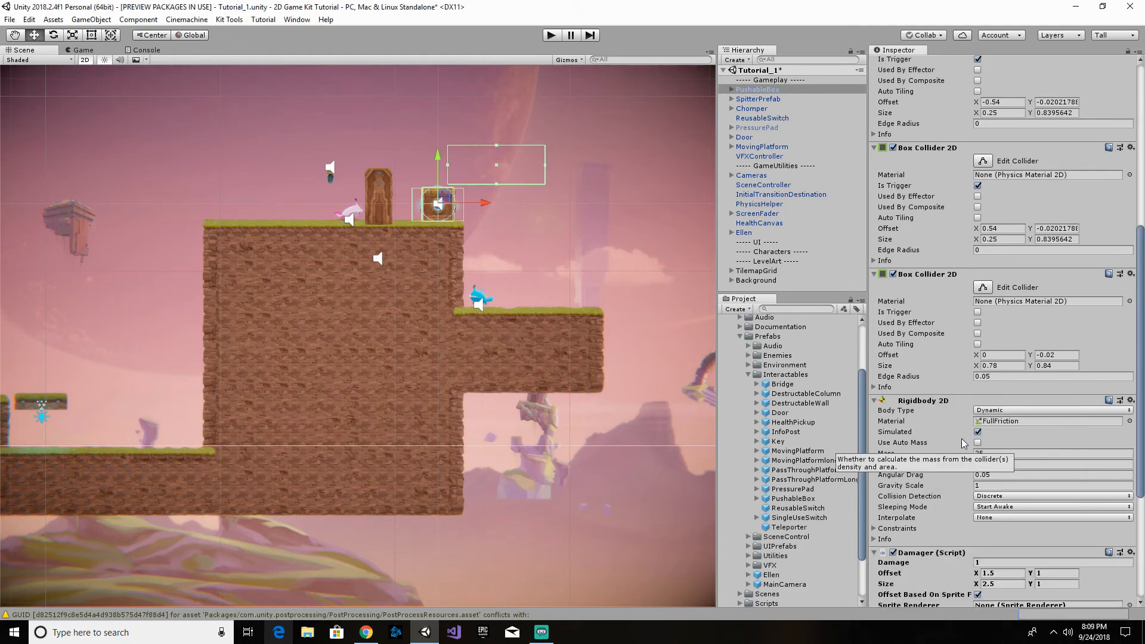
{"action": "scroll", "coordinate": [953, 477], "scroll_direction": "down", "scroll_amount": 5}
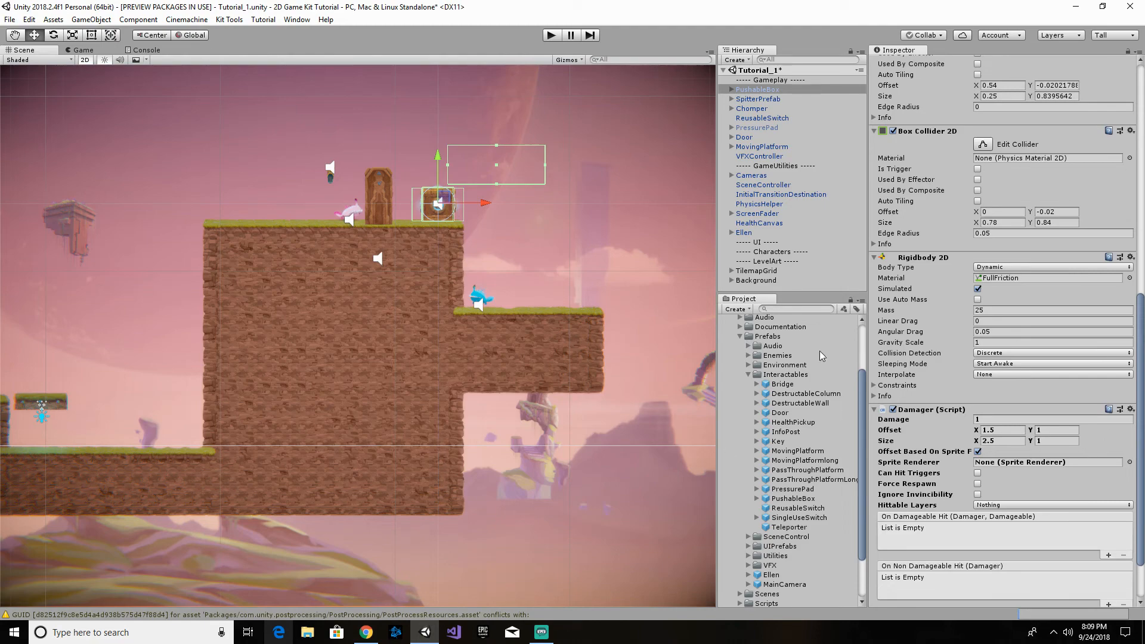
- Fit the PushableBox's Damager area to the box's outline, with a size of about 0.81 by 0.88
{"action": "left_click", "coordinate": [800, 327]}
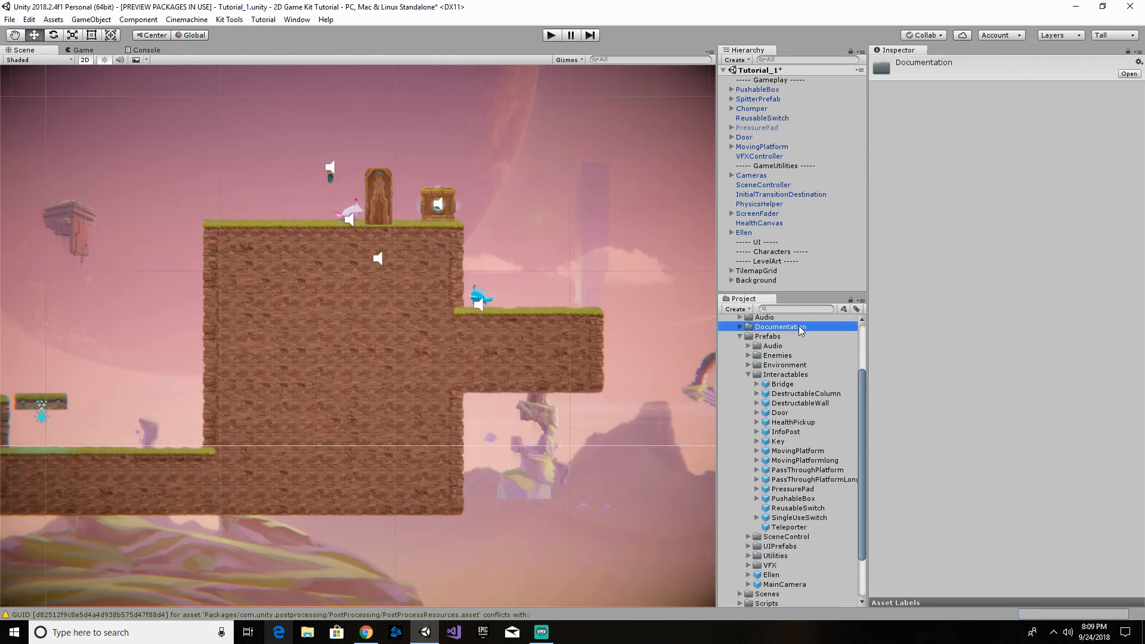
{"action": "left_click", "coordinate": [770, 90]}
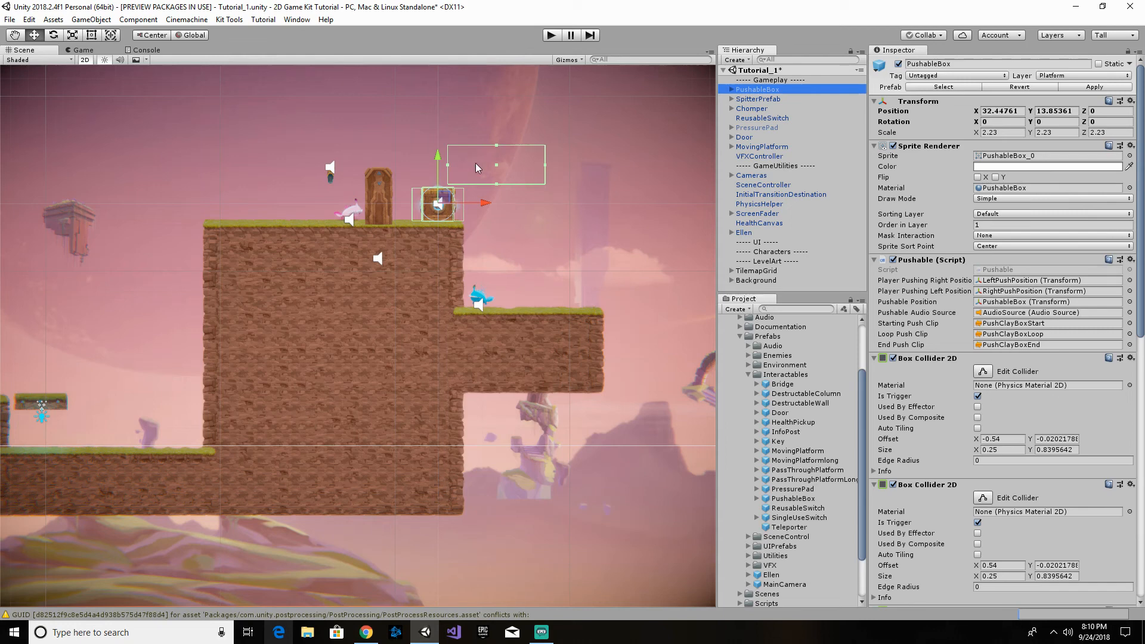
{"action": "left_click", "coordinate": [495, 165]}
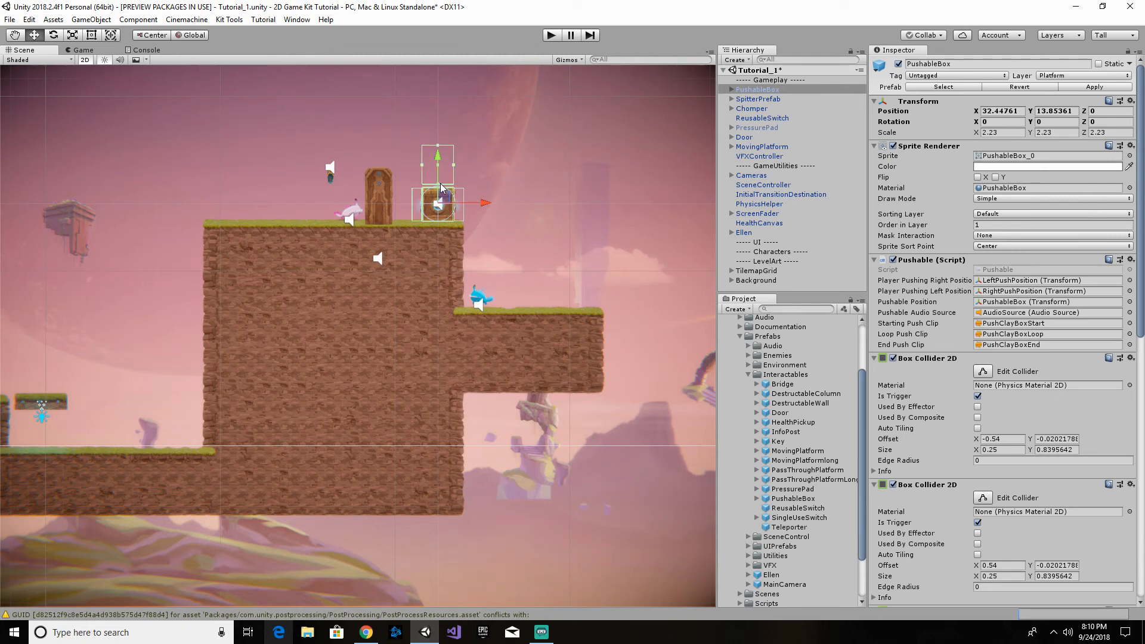
{"action": "scroll", "coordinate": [429, 199], "scroll_direction": "up", "scroll_amount": 2}
{"action": "scroll", "coordinate": [434, 196], "scroll_direction": "up", "scroll_amount": 5}
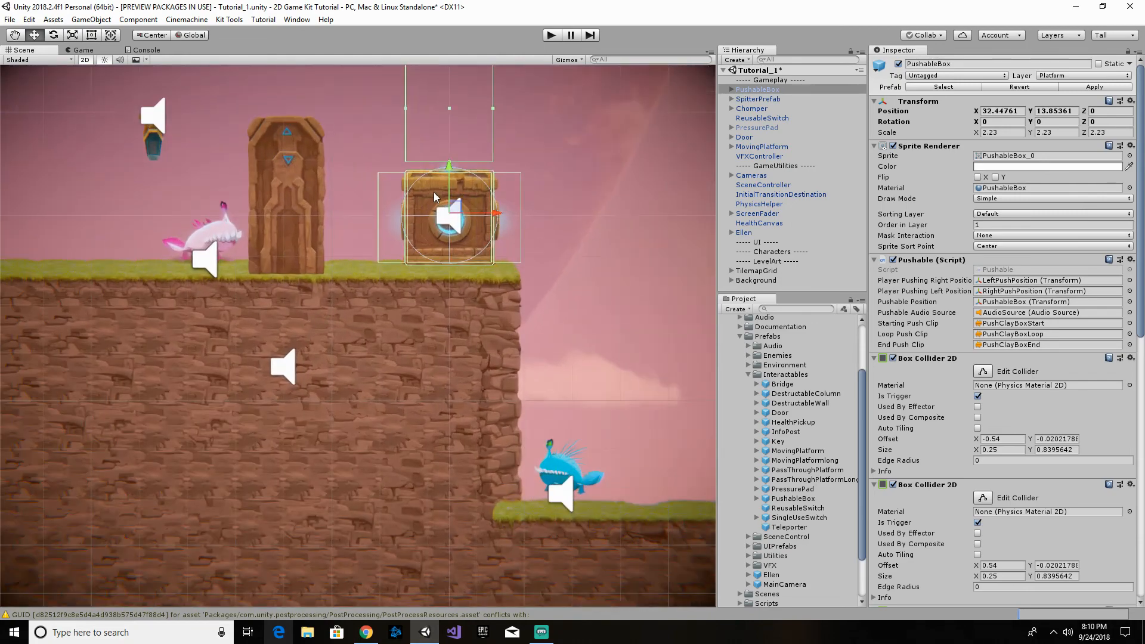
{"action": "middle_click_drag", "start_coordinate": [583, 179], "coordinate": [580, 269]}
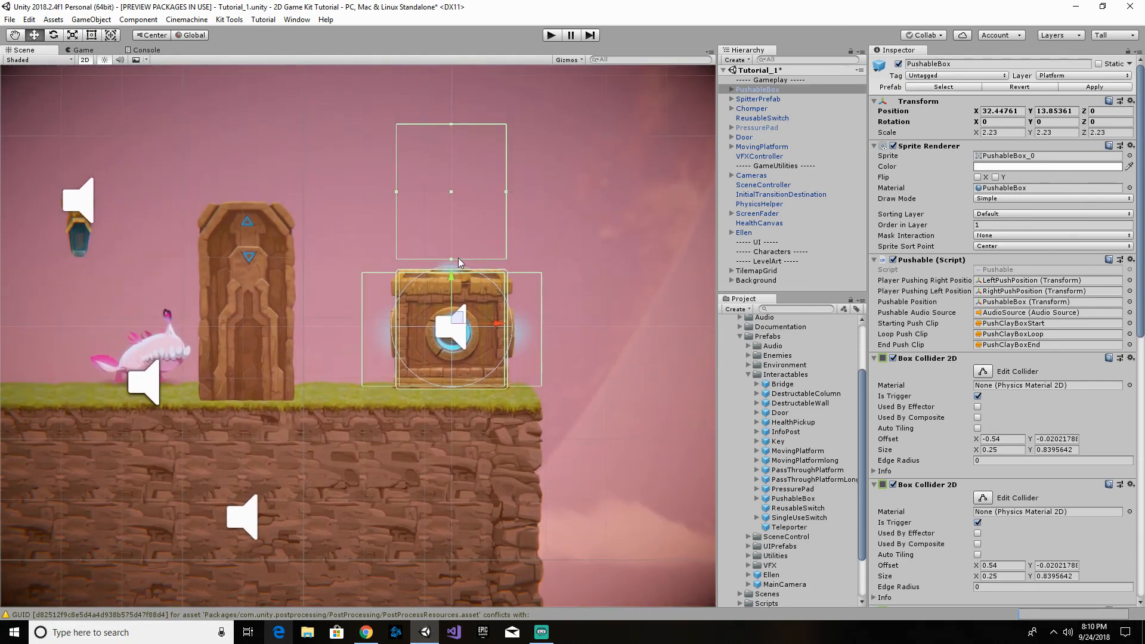
{"action": "left_click_drag", "start_coordinate": [451, 263], "coordinate": [438, 389]}
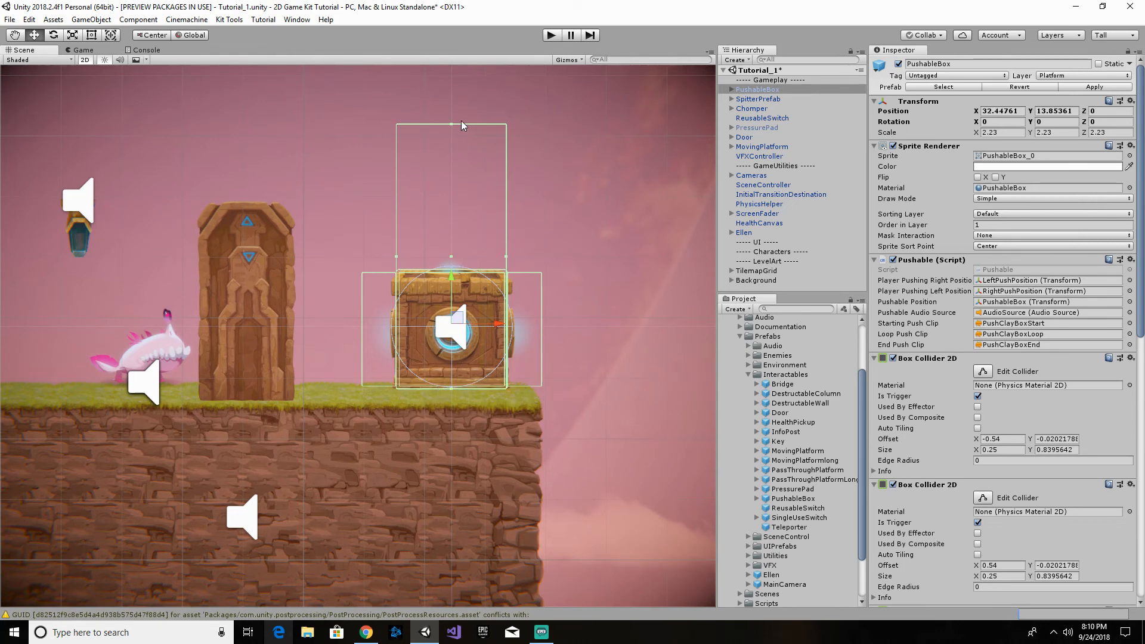
{"action": "left_click_drag", "start_coordinate": [452, 123], "coordinate": [441, 271]}
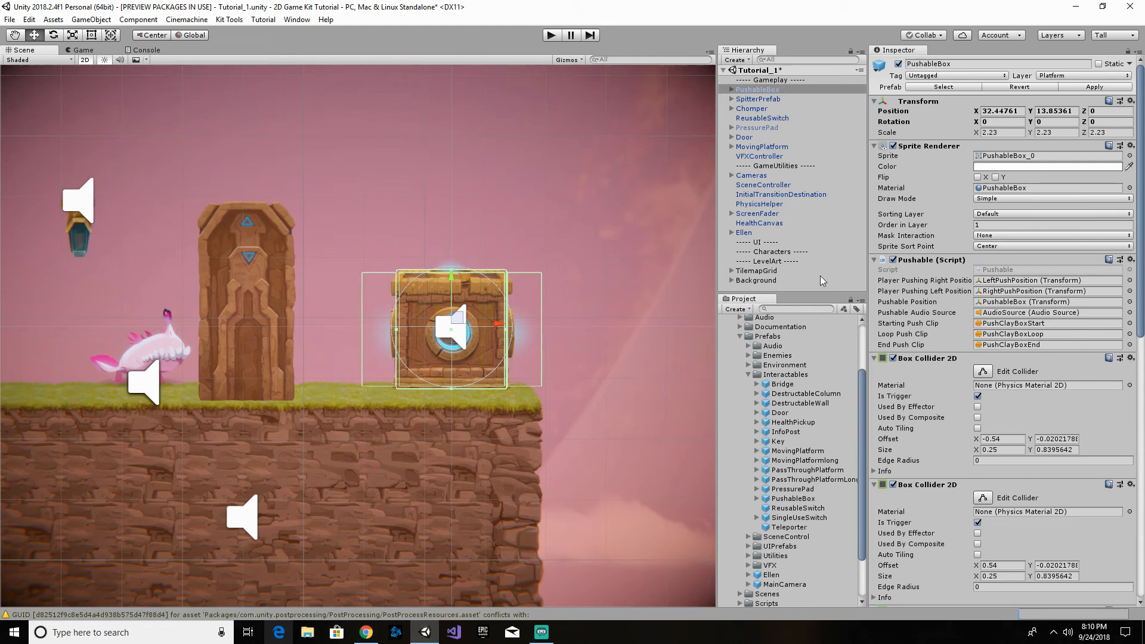
{"action": "scroll", "coordinate": [960, 365], "scroll_direction": "down", "scroll_amount": 5}
{"action": "scroll", "coordinate": [952, 365], "scroll_direction": "down", "scroll_amount": 8}
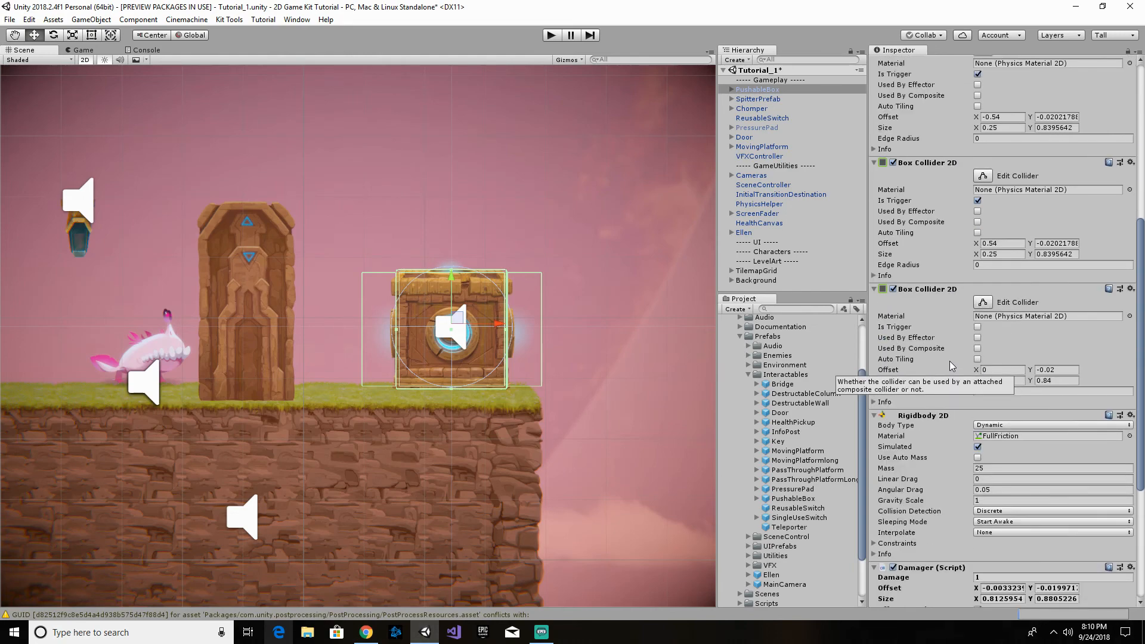
{"action": "scroll", "coordinate": [952, 365], "scroll_direction": "up", "scroll_amount": 6}
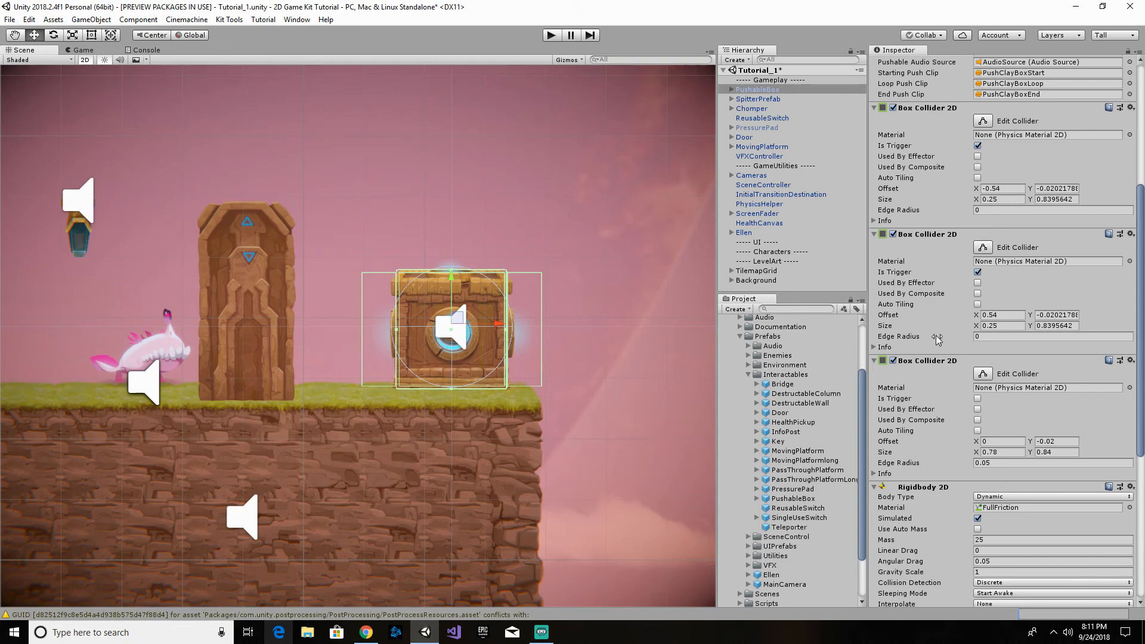
{"action": "scroll", "coordinate": [939, 332], "scroll_direction": "up", "scroll_amount": 5}
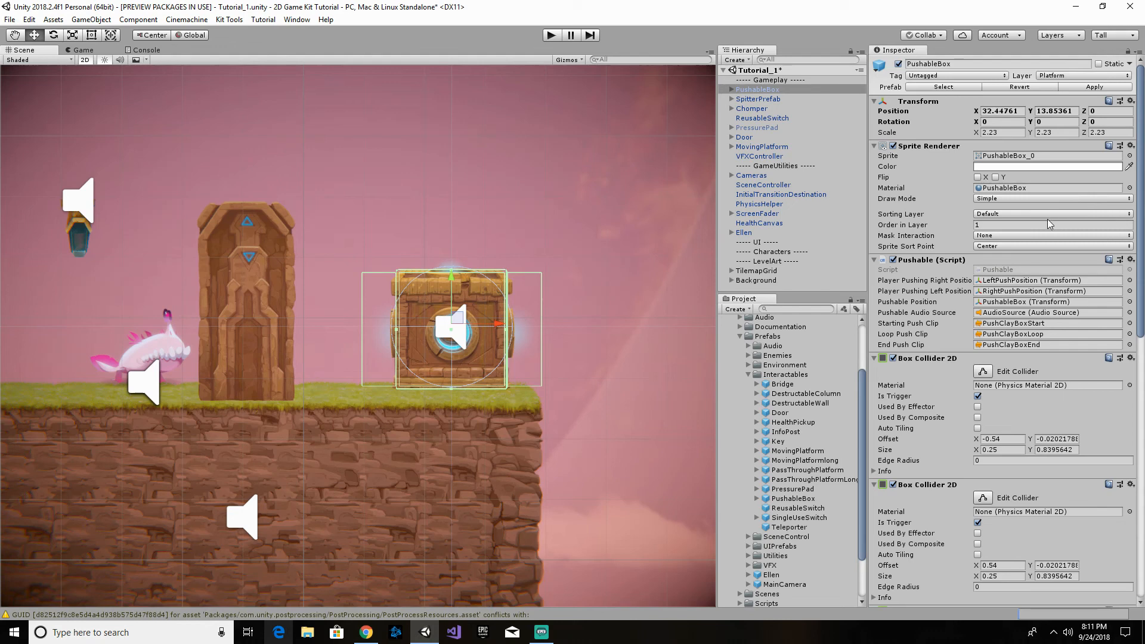
- Set the Hittable Layers of the PushableBox's Damager to Enemy
{"action": "left_click", "coordinate": [798, 90]}
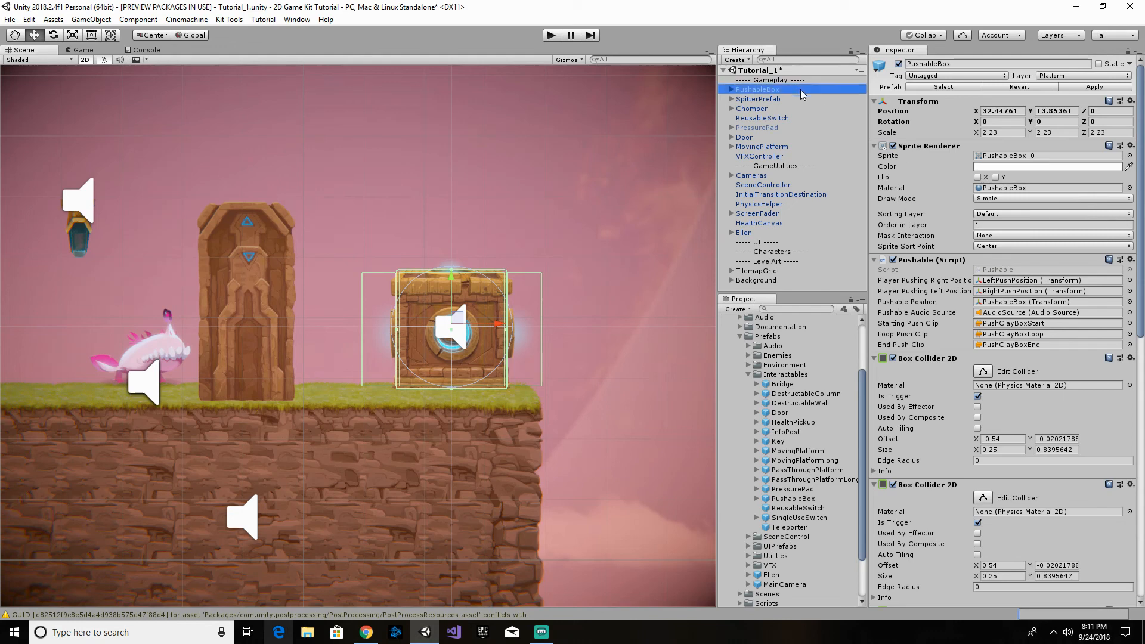
{"action": "scroll", "coordinate": [978, 269], "scroll_direction": "down", "scroll_amount": 10}
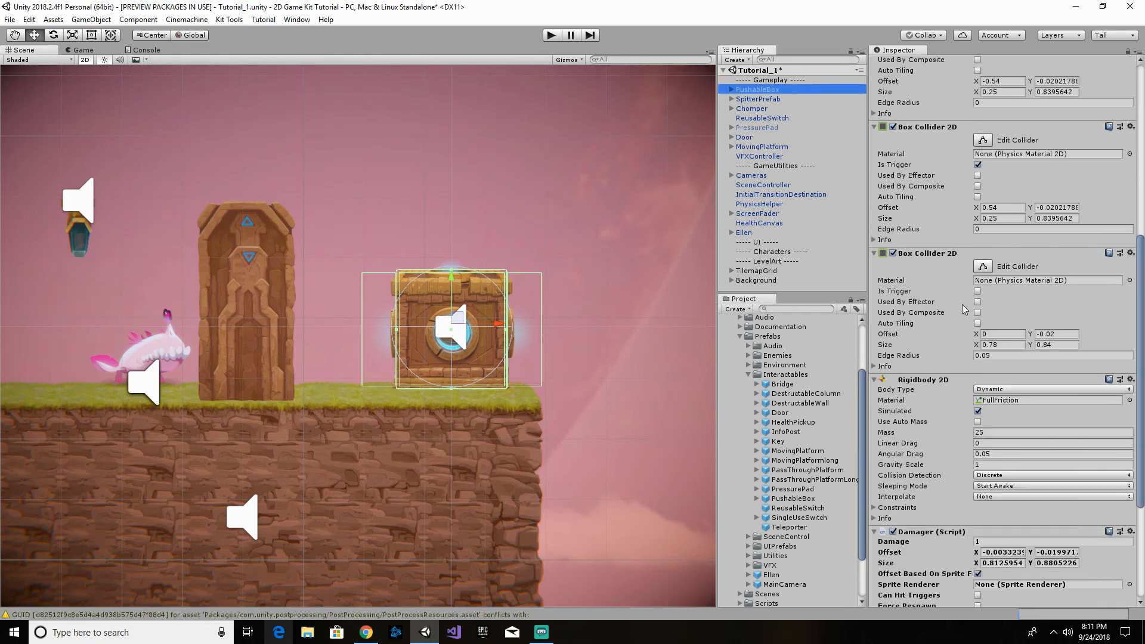
{"action": "scroll", "coordinate": [961, 307], "scroll_direction": "down", "scroll_amount": 5}
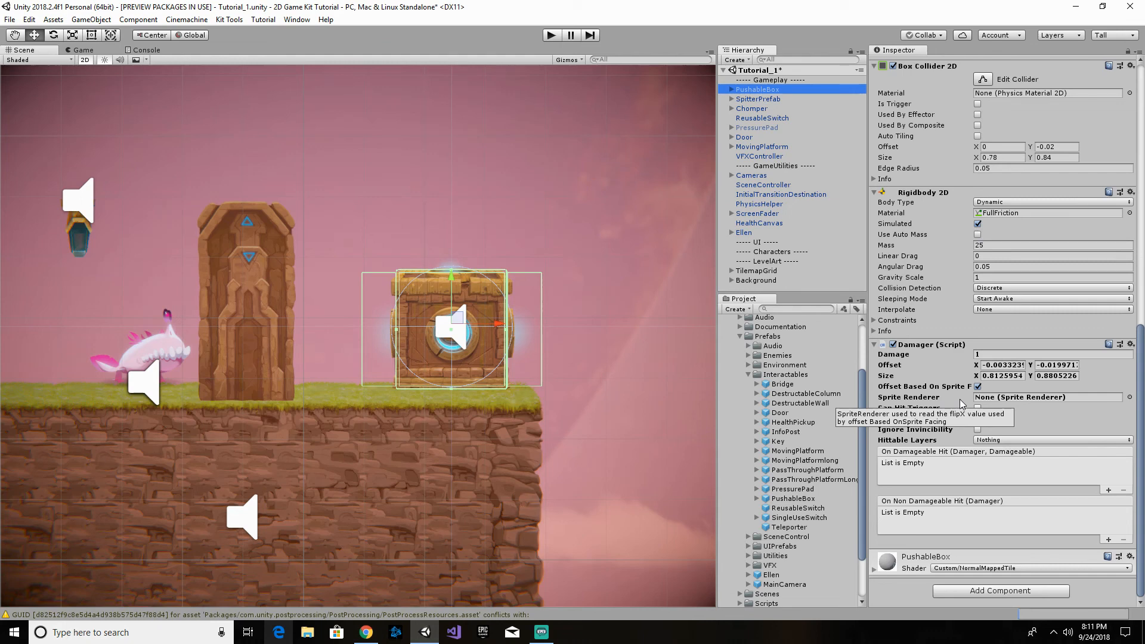
{"action": "left_click", "coordinate": [1025, 445]}
{"action": "left_click", "coordinate": [1021, 288]}
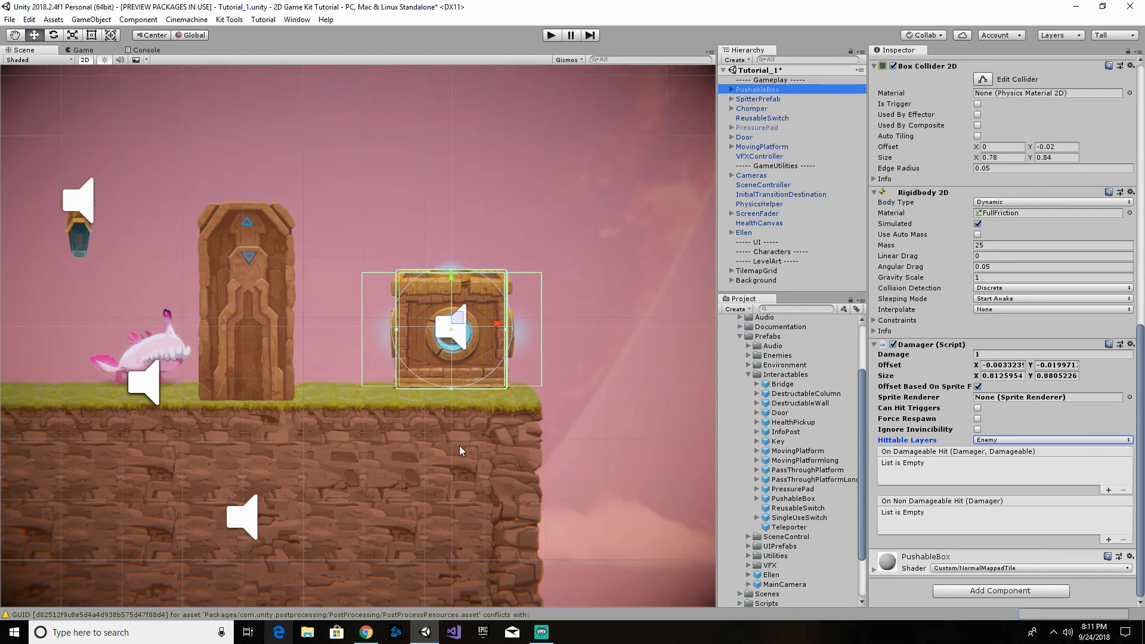
{"action": "middle_click_drag", "start_coordinate": [603, 473], "coordinate": [651, 425]}
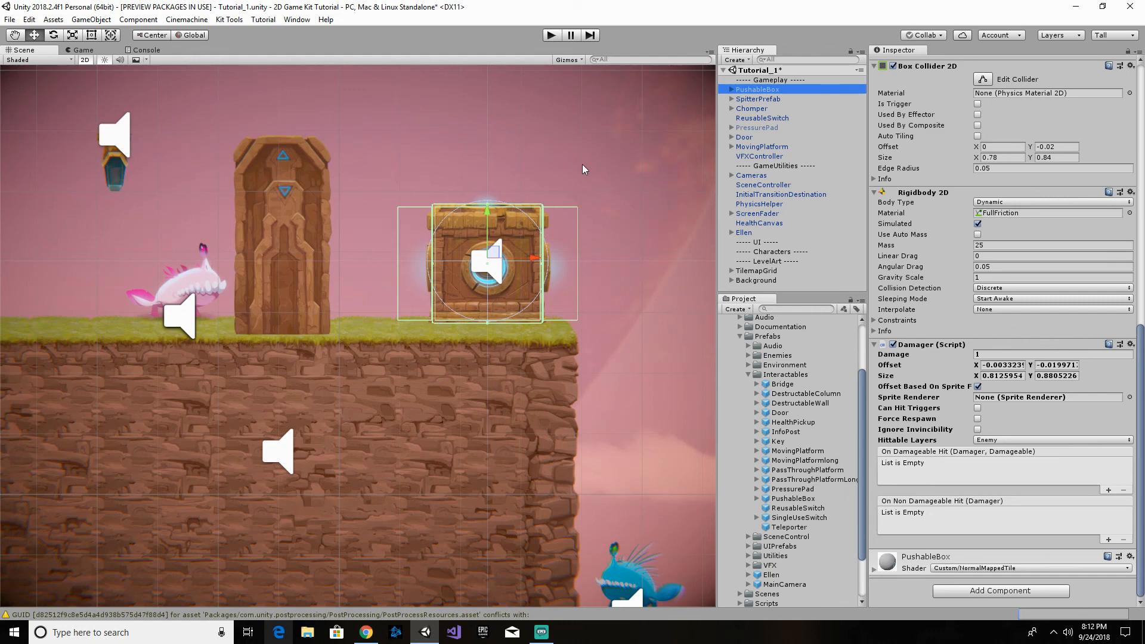
- Inspect Ellen's components and check which layer she is assigned to
{"action": "left_click", "coordinate": [746, 234]}
{"action": "scroll", "coordinate": [980, 175], "scroll_direction": "up", "scroll_amount": 8}
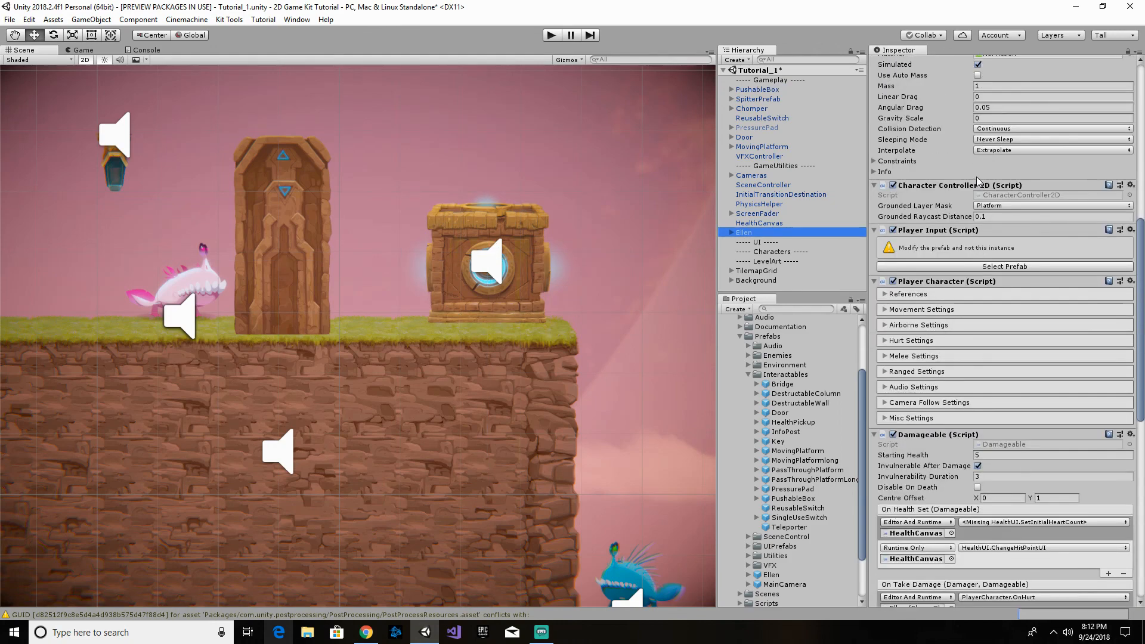
{"action": "scroll", "coordinate": [980, 175], "scroll_direction": "up", "scroll_amount": 5}
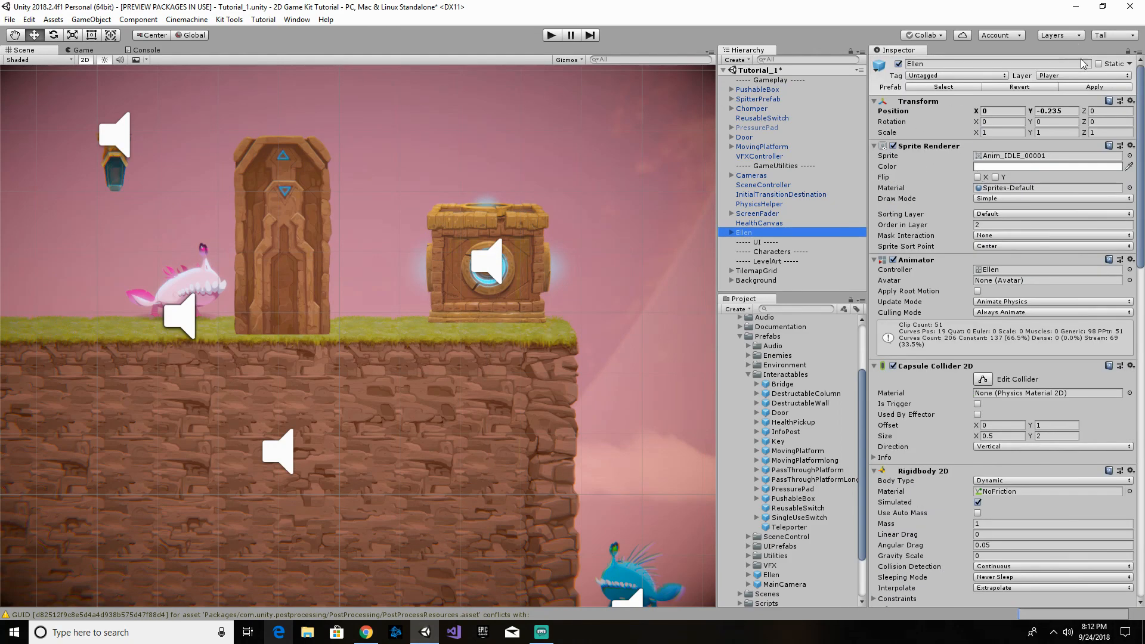
- Start a playtest and bring Ellen to the edge of the raised stone ledge near the moving platform
{"action": "left_click", "coordinate": [551, 36]}
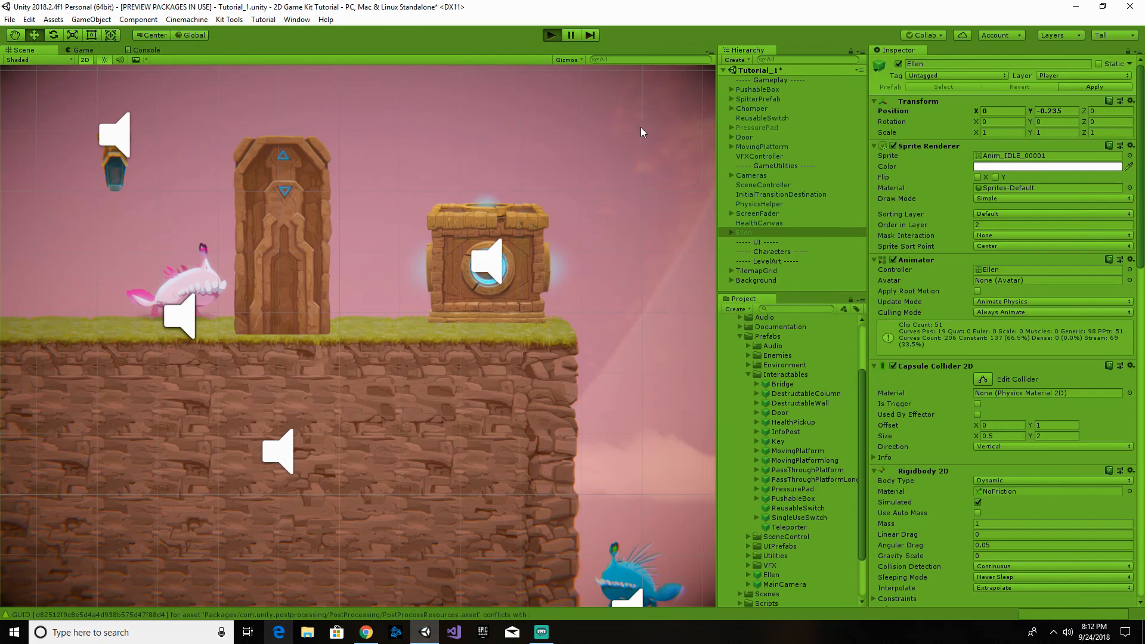
{"action": "key", "text": "d"}
{"action": "key", "text": "space"}
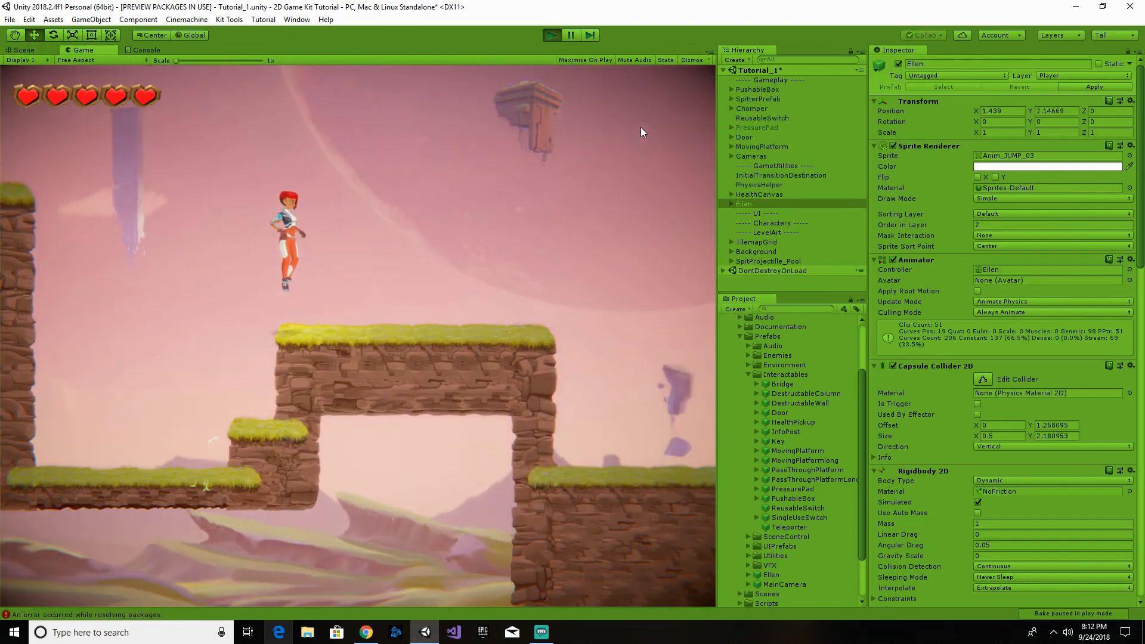
{"action": "key", "text": "d"}
{"action": "key", "text": "space"}
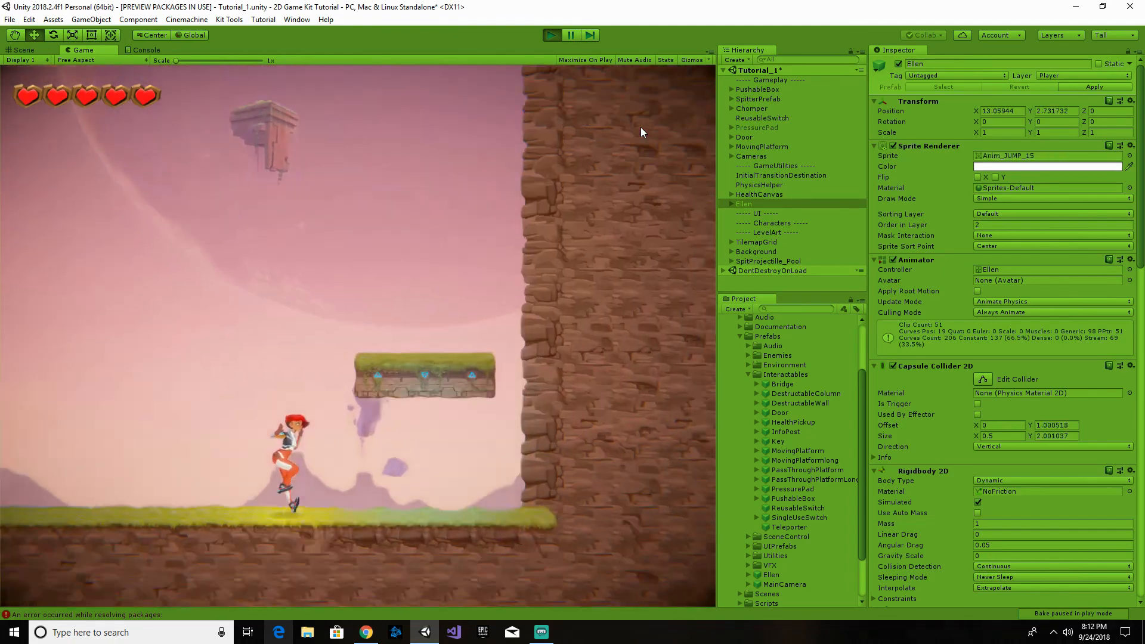
{"action": "key", "text": "d"}
{"action": "key", "text": "space"}
{"action": "key", "text": "a"}
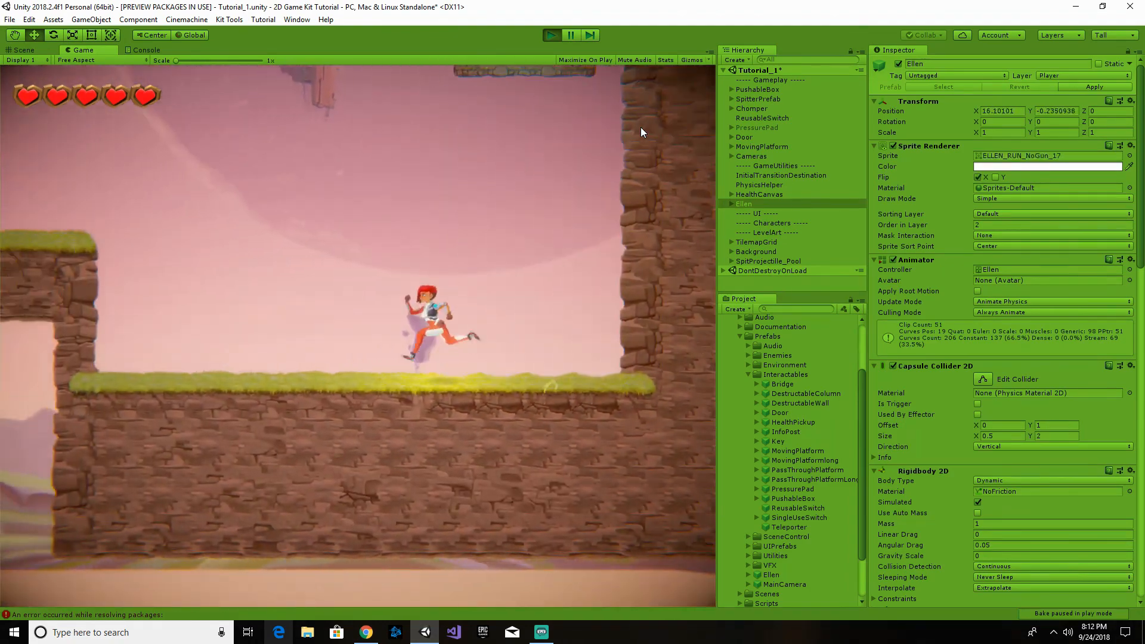
{"action": "key", "text": "a"}
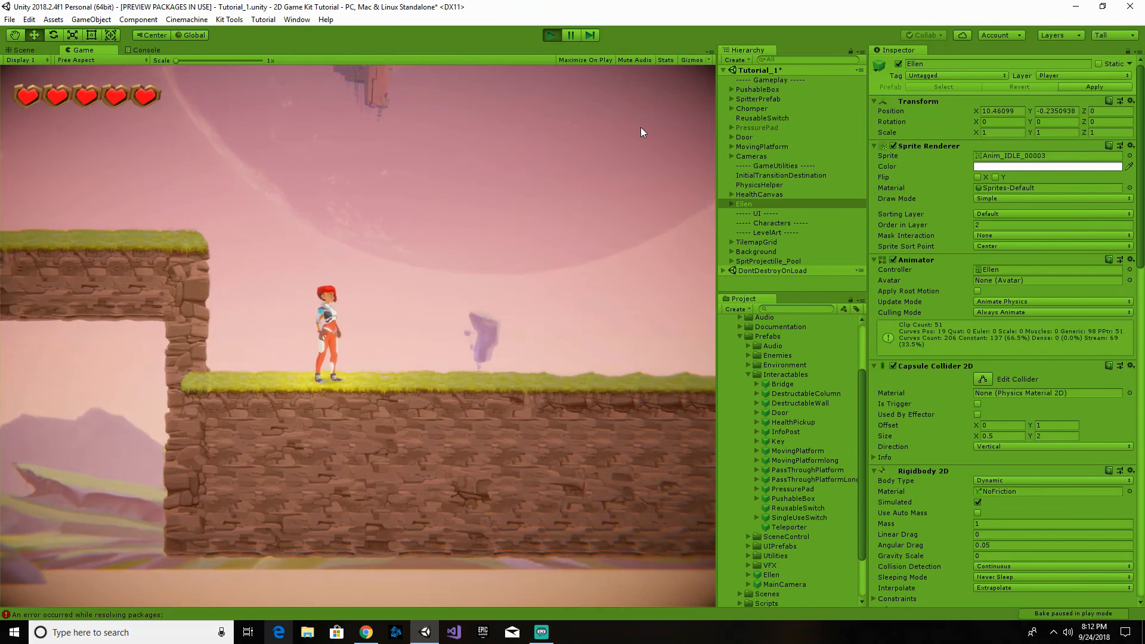
{"action": "key", "text": "space"}
{"action": "key", "text": "a"}
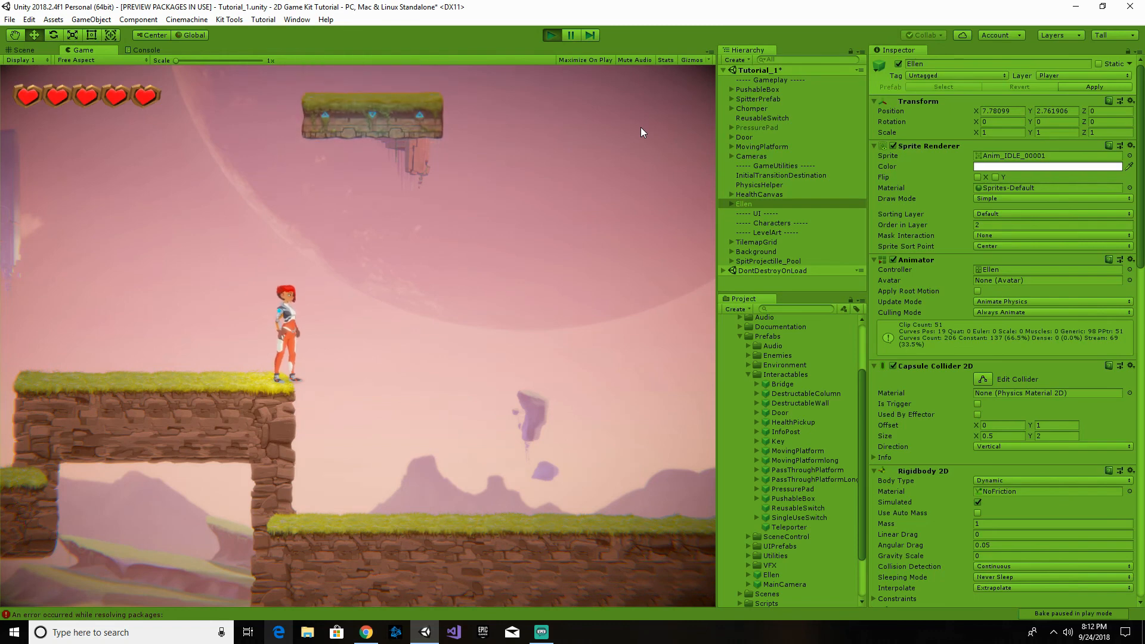
- Try to get Ellen from the moving platform onto the Chomper's block, and return her to the raised stone ledge
{"action": "key", "text": "space"}
{"action": "key", "text": "d"}
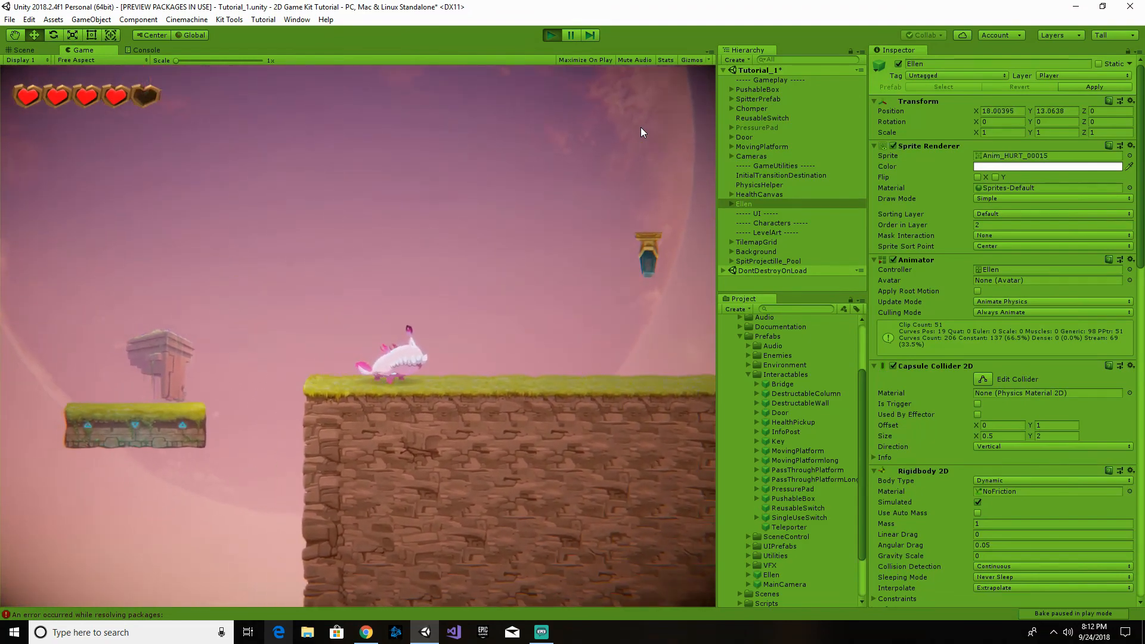
{"action": "key", "text": "a"}
{"action": "key", "text": "space"}
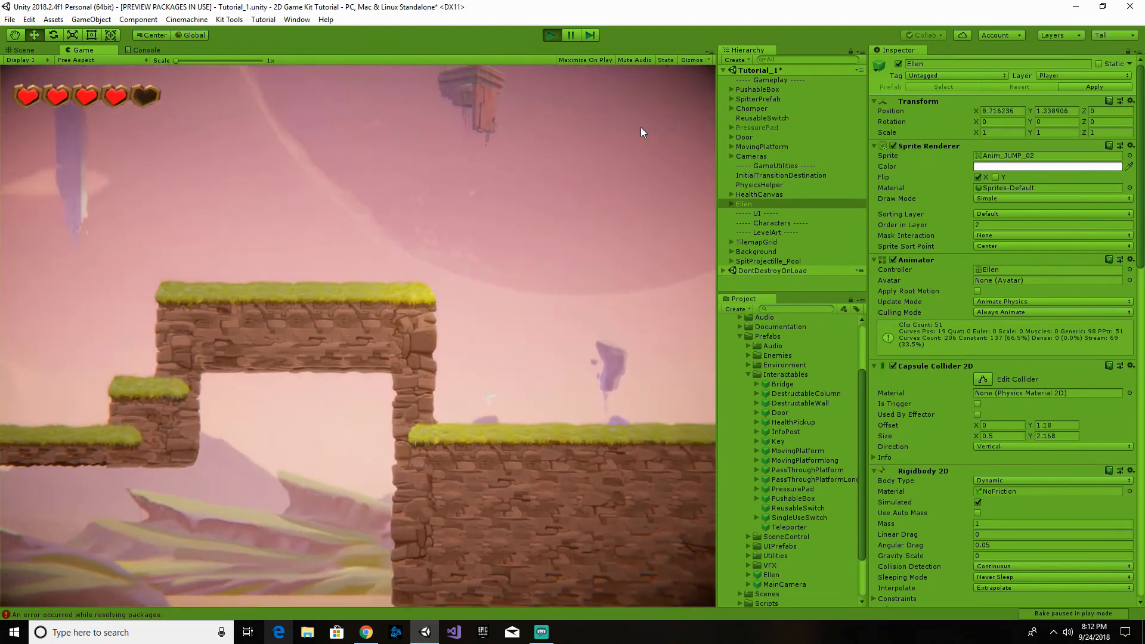
{"action": "key", "text": "d"}
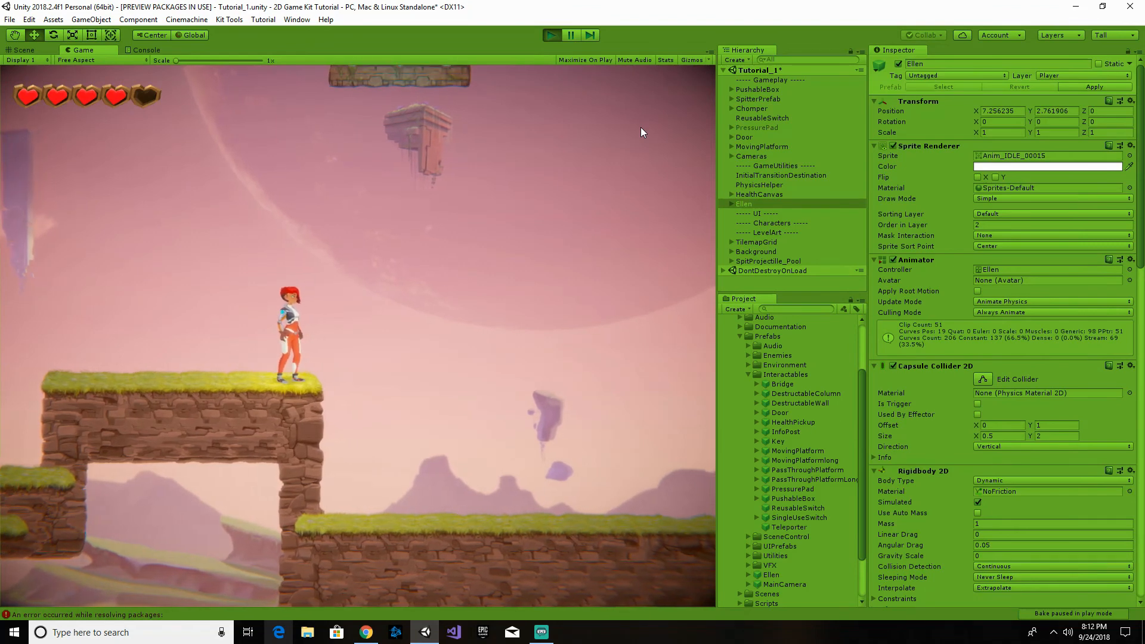
- Ride the moving platform up with Ellen and jump onto the large block behind the Chomper
{"action": "key", "text": "d"}
{"action": "key", "text": "space"}
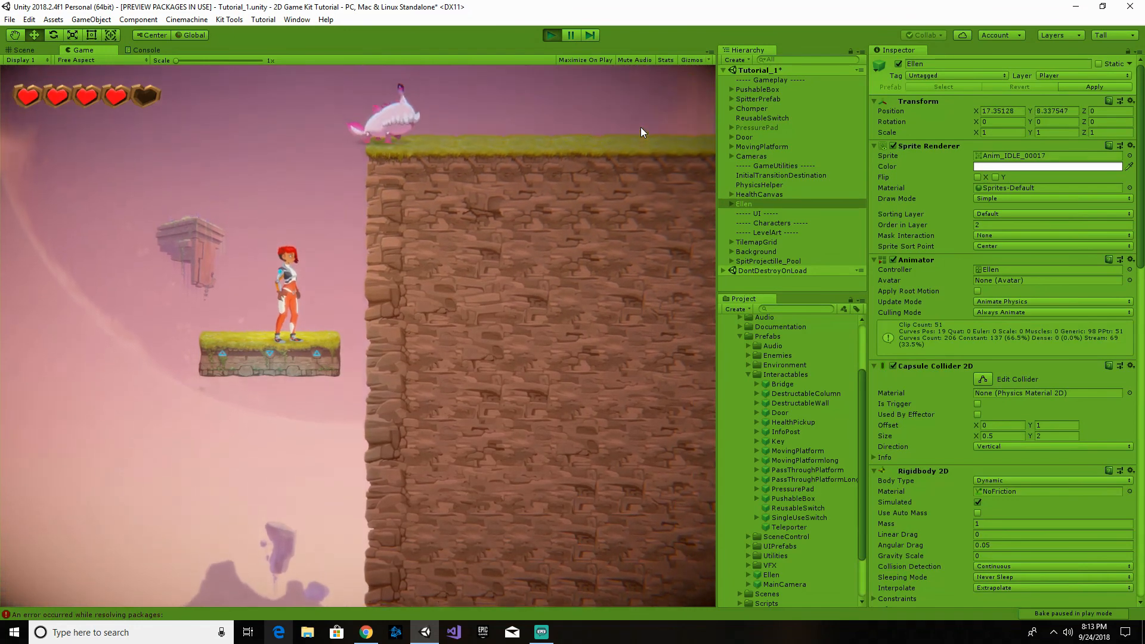
{"action": "key", "text": "a"}
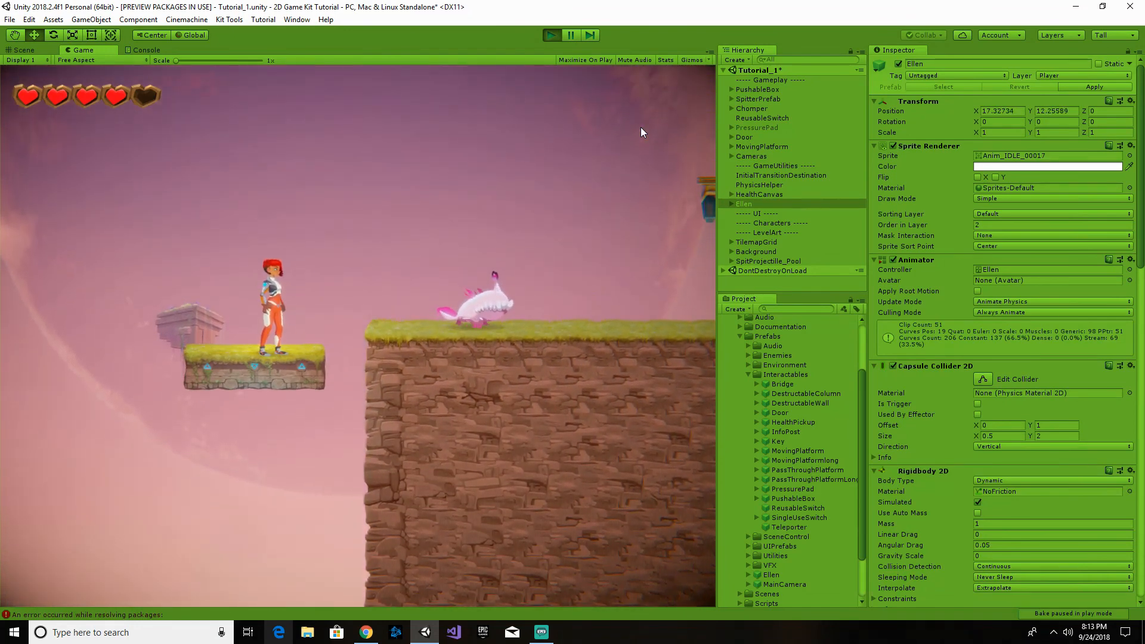
{"action": "key", "text": "space"}
{"action": "key", "text": "d"}
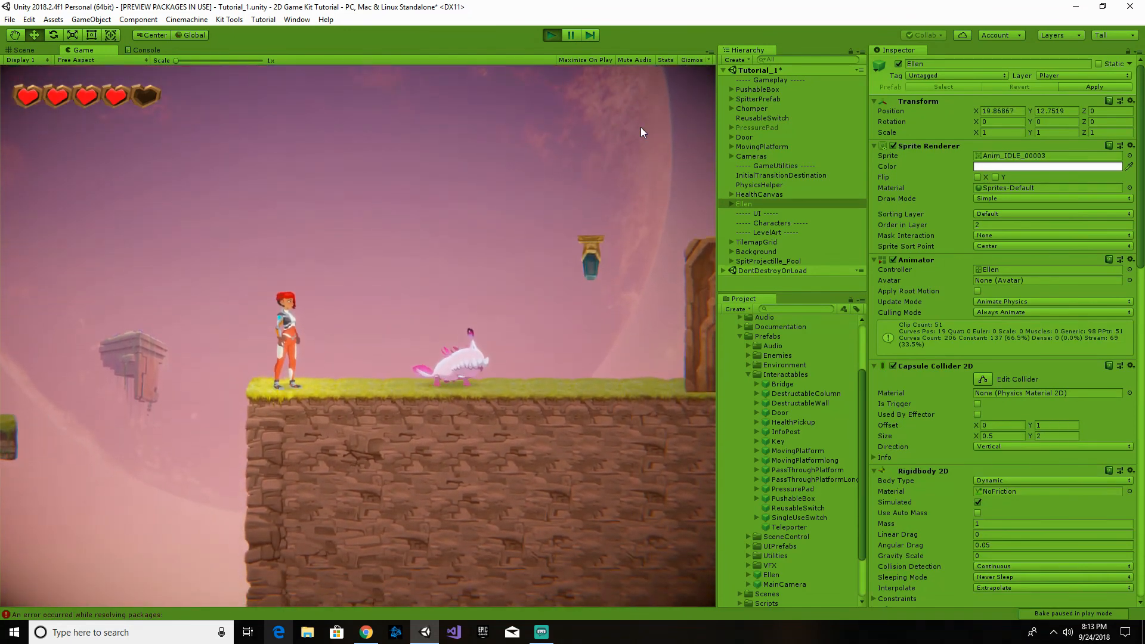
- Take Ellen past the Chomper and trigger the hanging switch to open the door
{"action": "key", "text": "d"}
{"action": "key", "text": "d"}
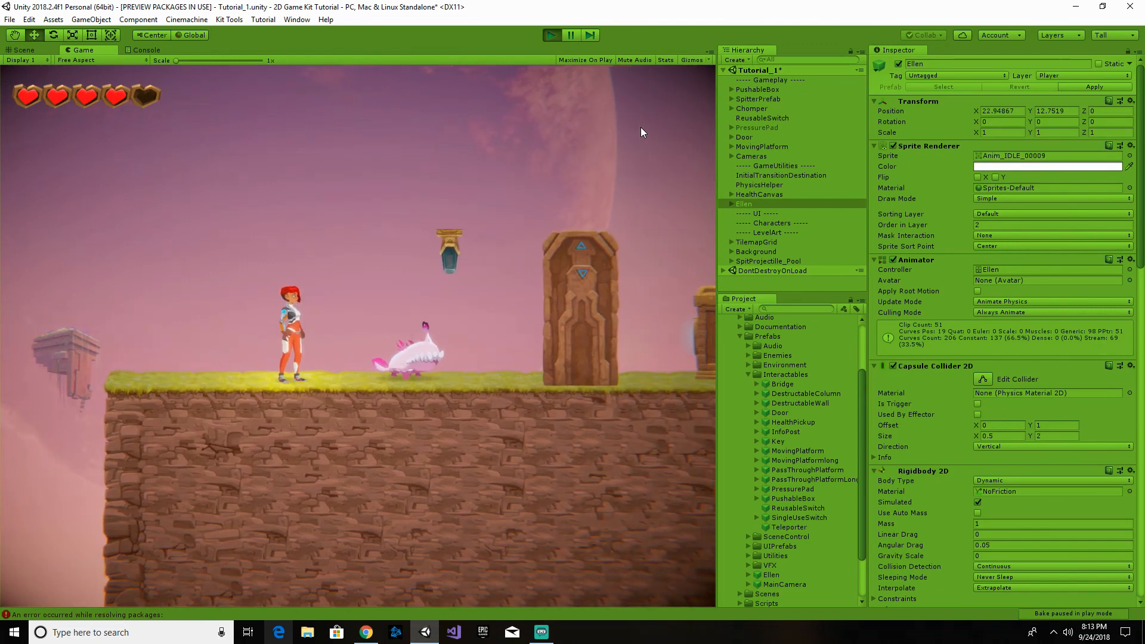
{"action": "key", "text": "d"}
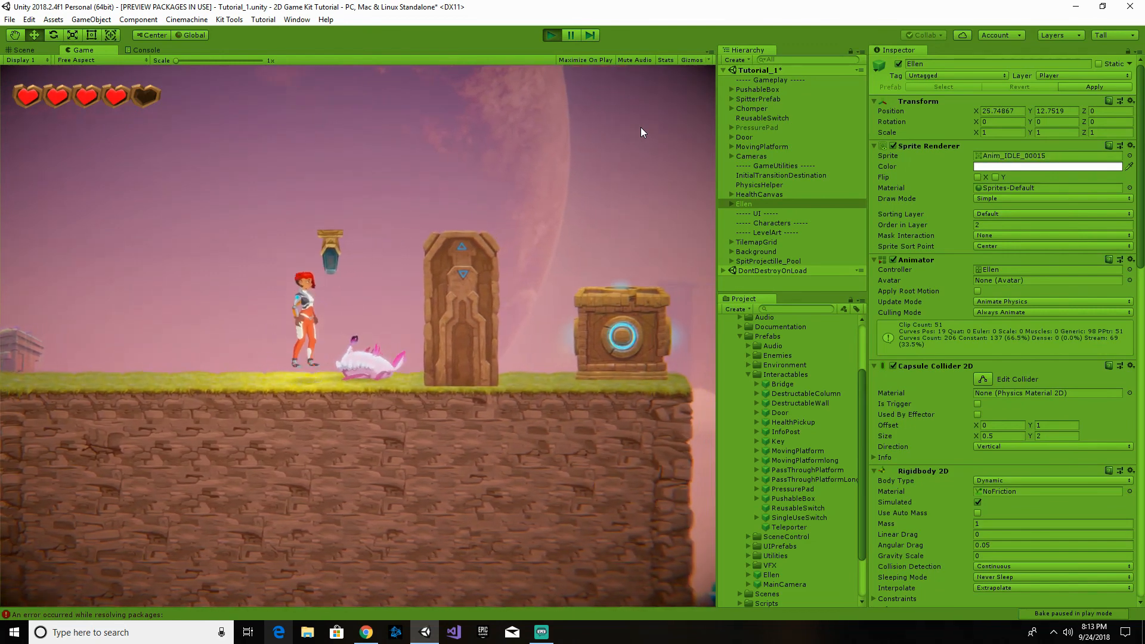
{"action": "key", "text": "space"}
{"action": "key", "text": "d"}
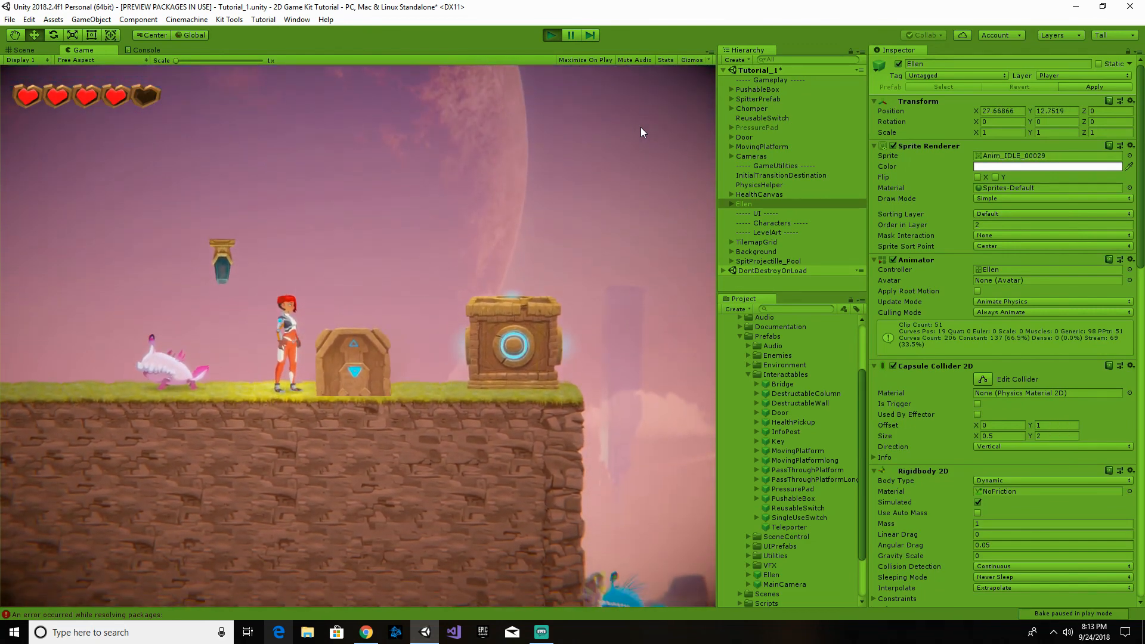
- Push the box off the block's edge onto the Spitter and follow it down to the lower ledge
{"action": "key", "text": "d"}
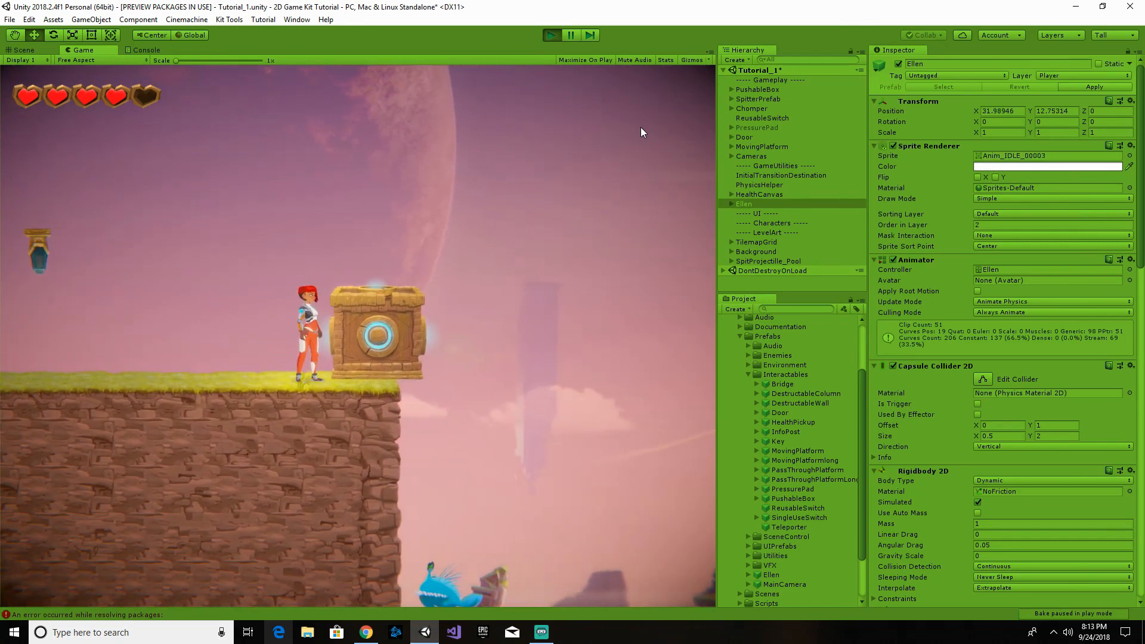
{"action": "key", "text": "d"}
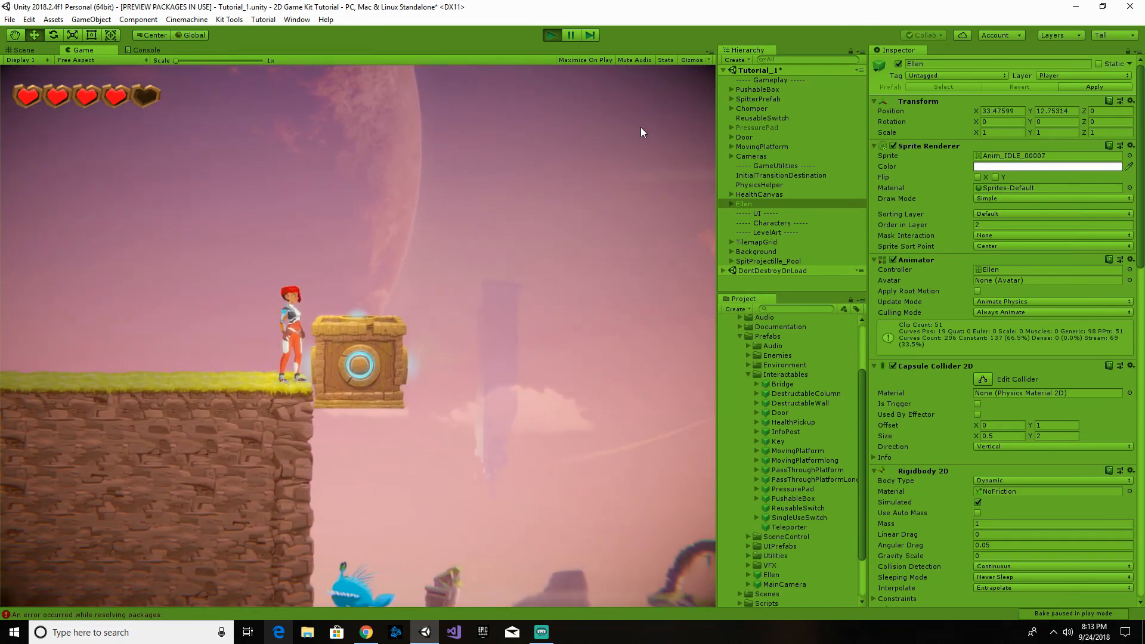
{"action": "key", "text": "d"}
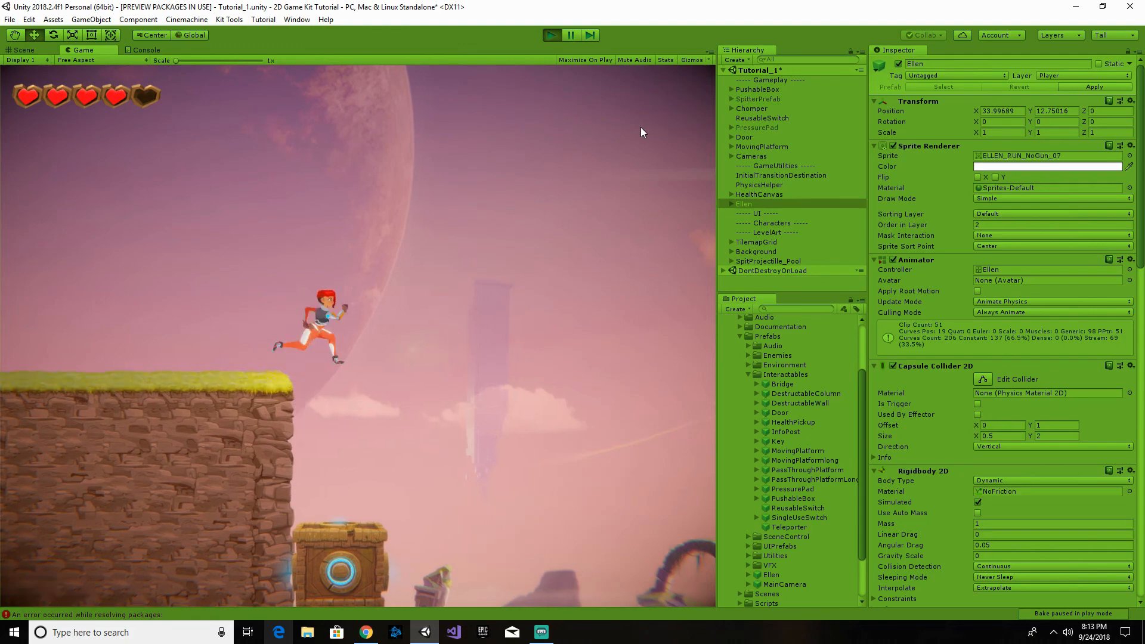
{"action": "key", "text": "a"}
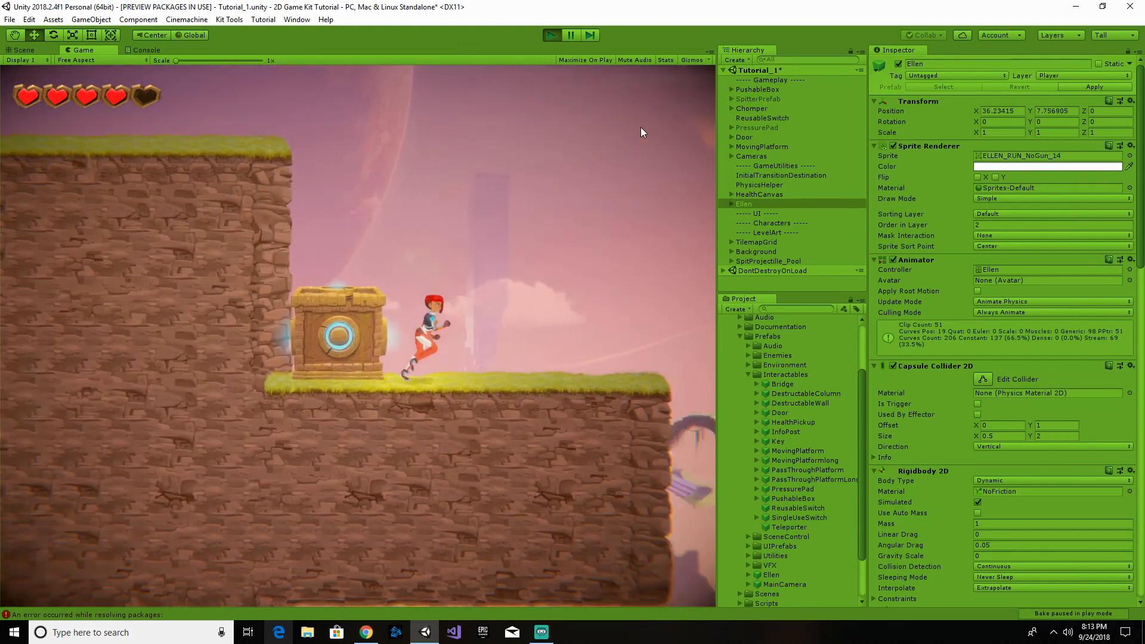
{"action": "key", "text": "d"}
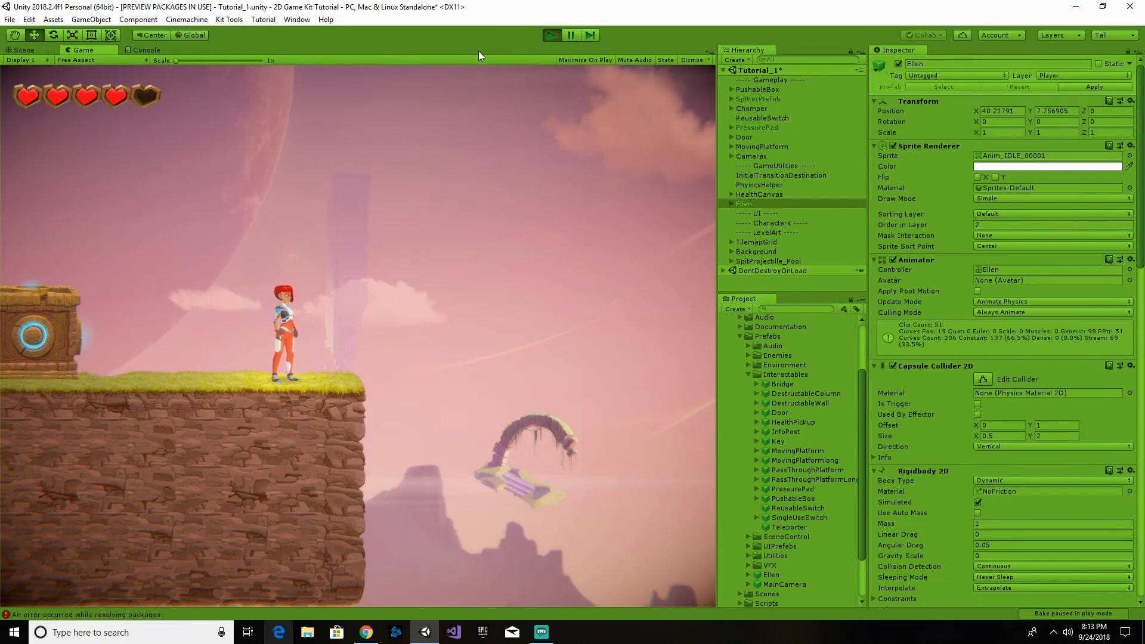
- End the playtest and collapse the Interactables folder in the project assets
{"action": "left_click", "coordinate": [554, 35]}
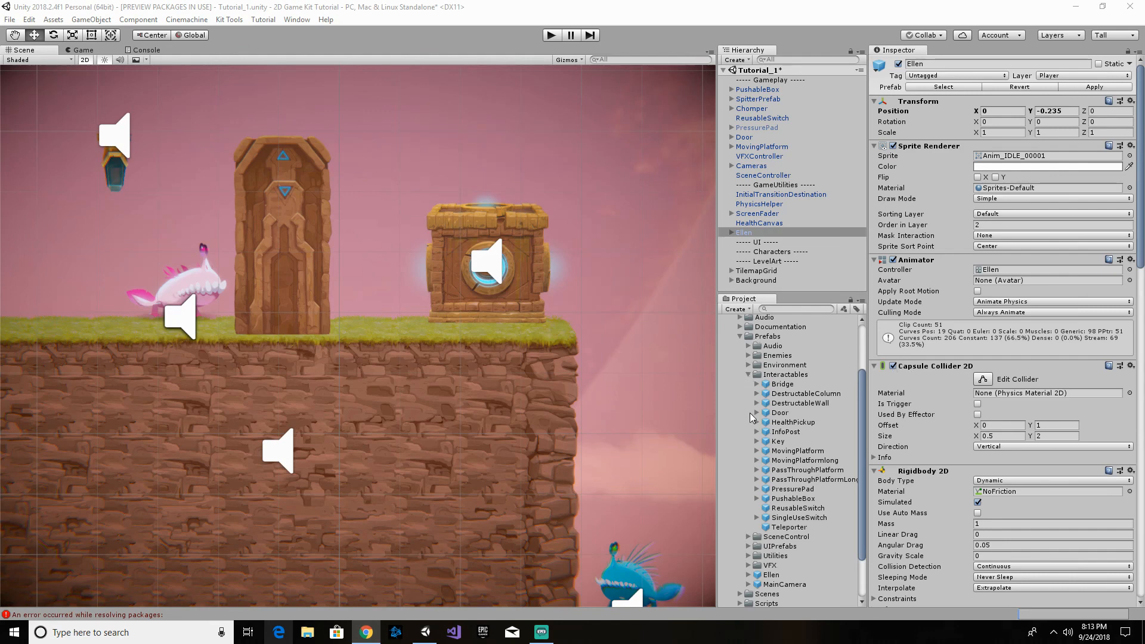
{"action": "left_click", "coordinate": [750, 375]}
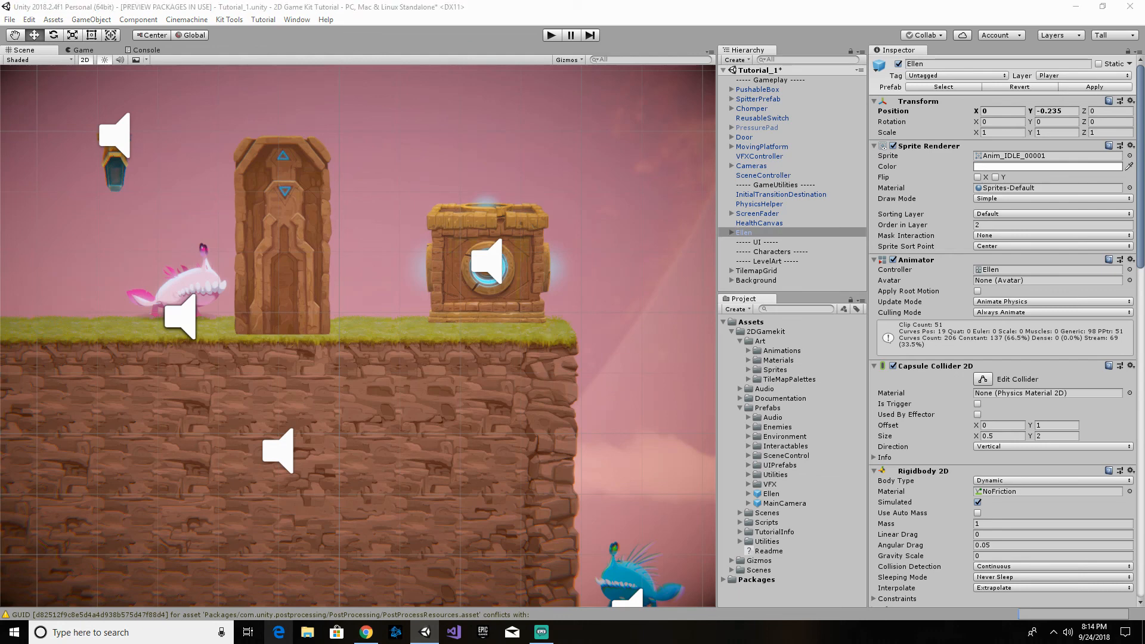
{"action": "key", "text": "alt+Tab"}
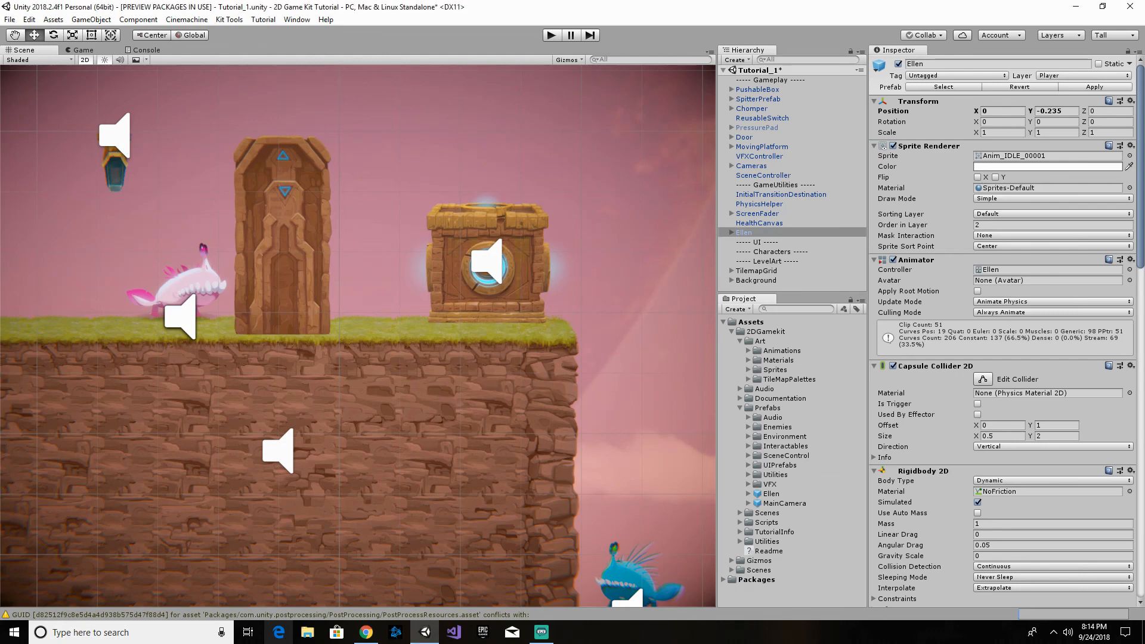
{"action": "key", "text": "alt+Tab"}
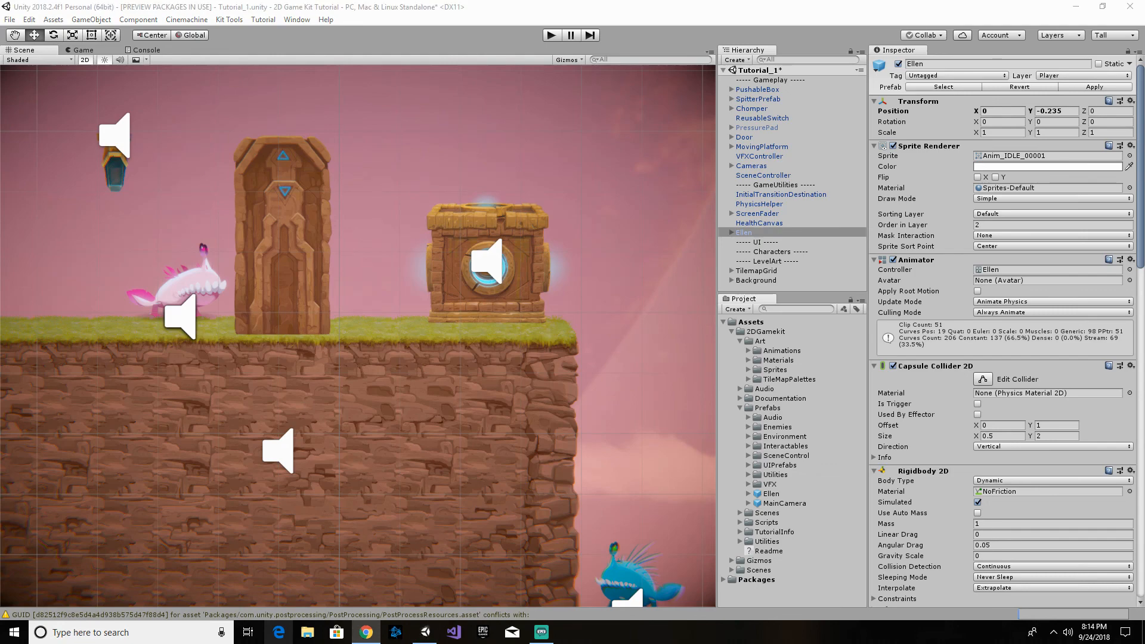
{"action": "key", "text": "alt+Tab"}
{"action": "key", "text": "alt+Tab"}
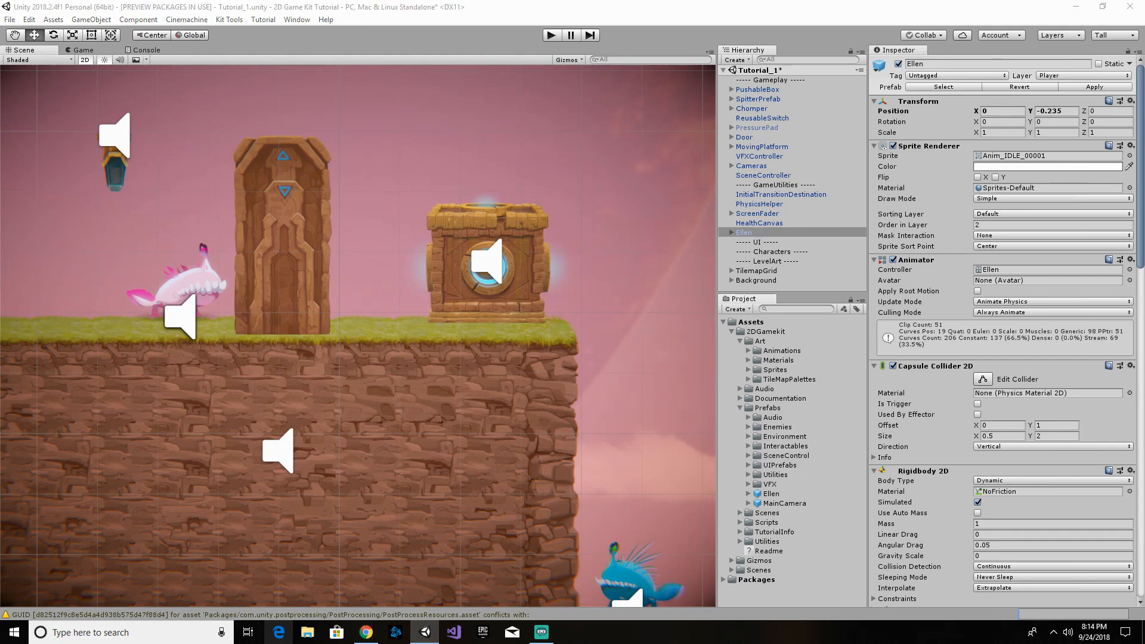